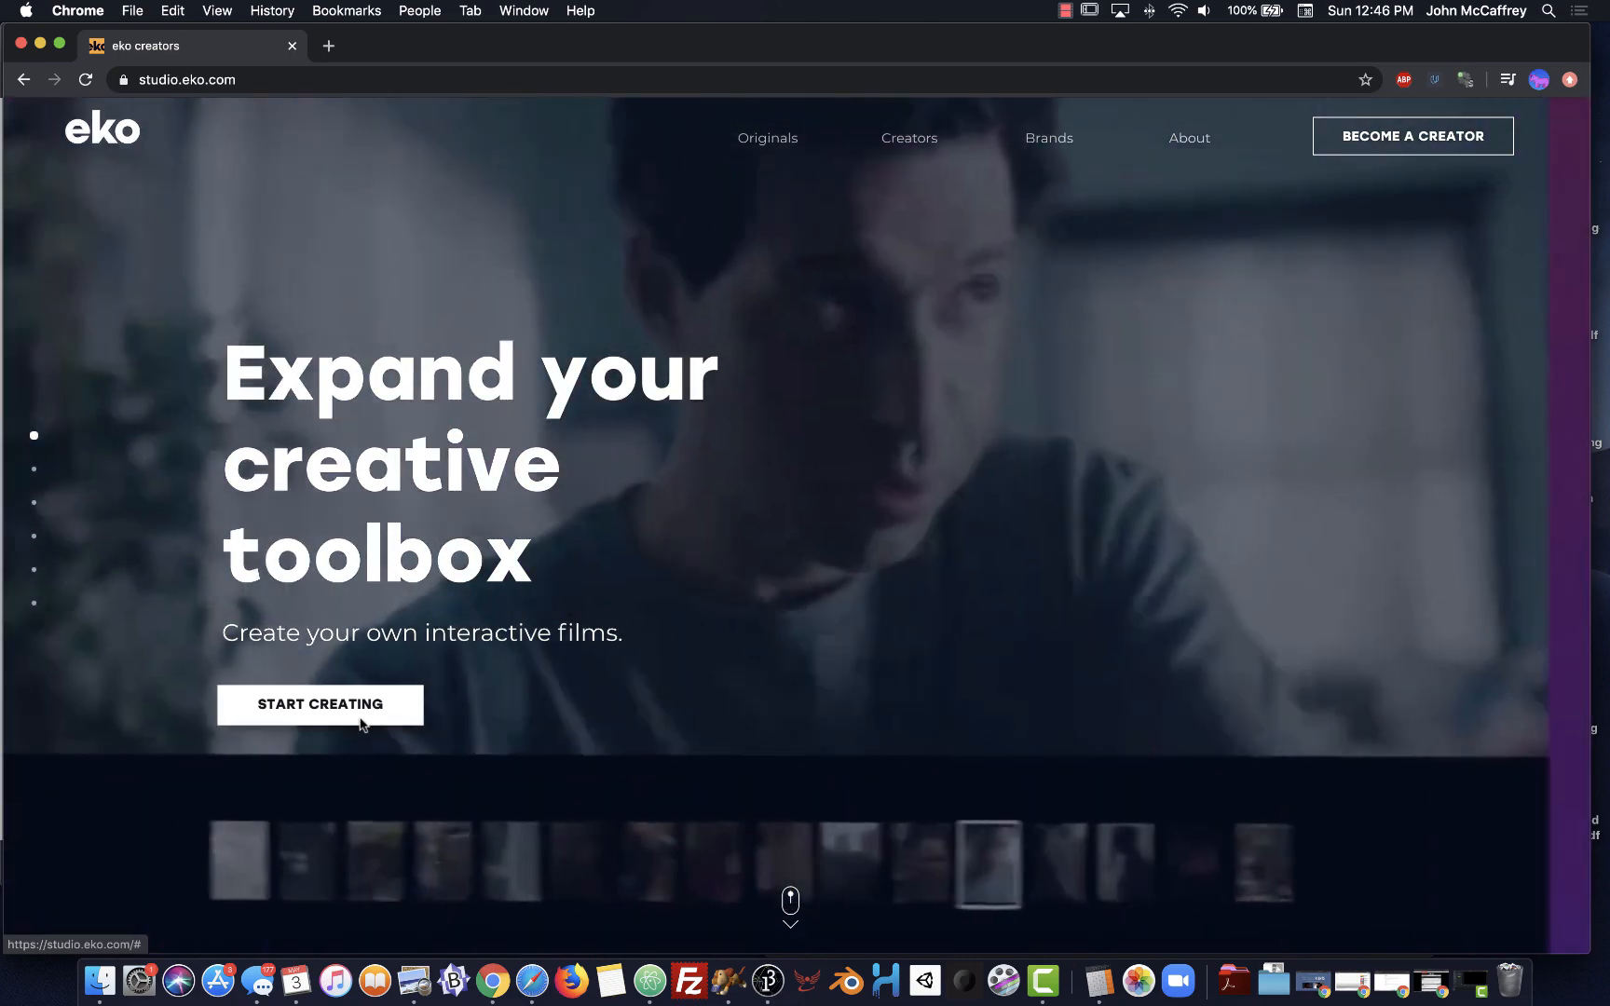
Return to the eko home page and dismiss the newsletter signup banner
left_click(361, 723)
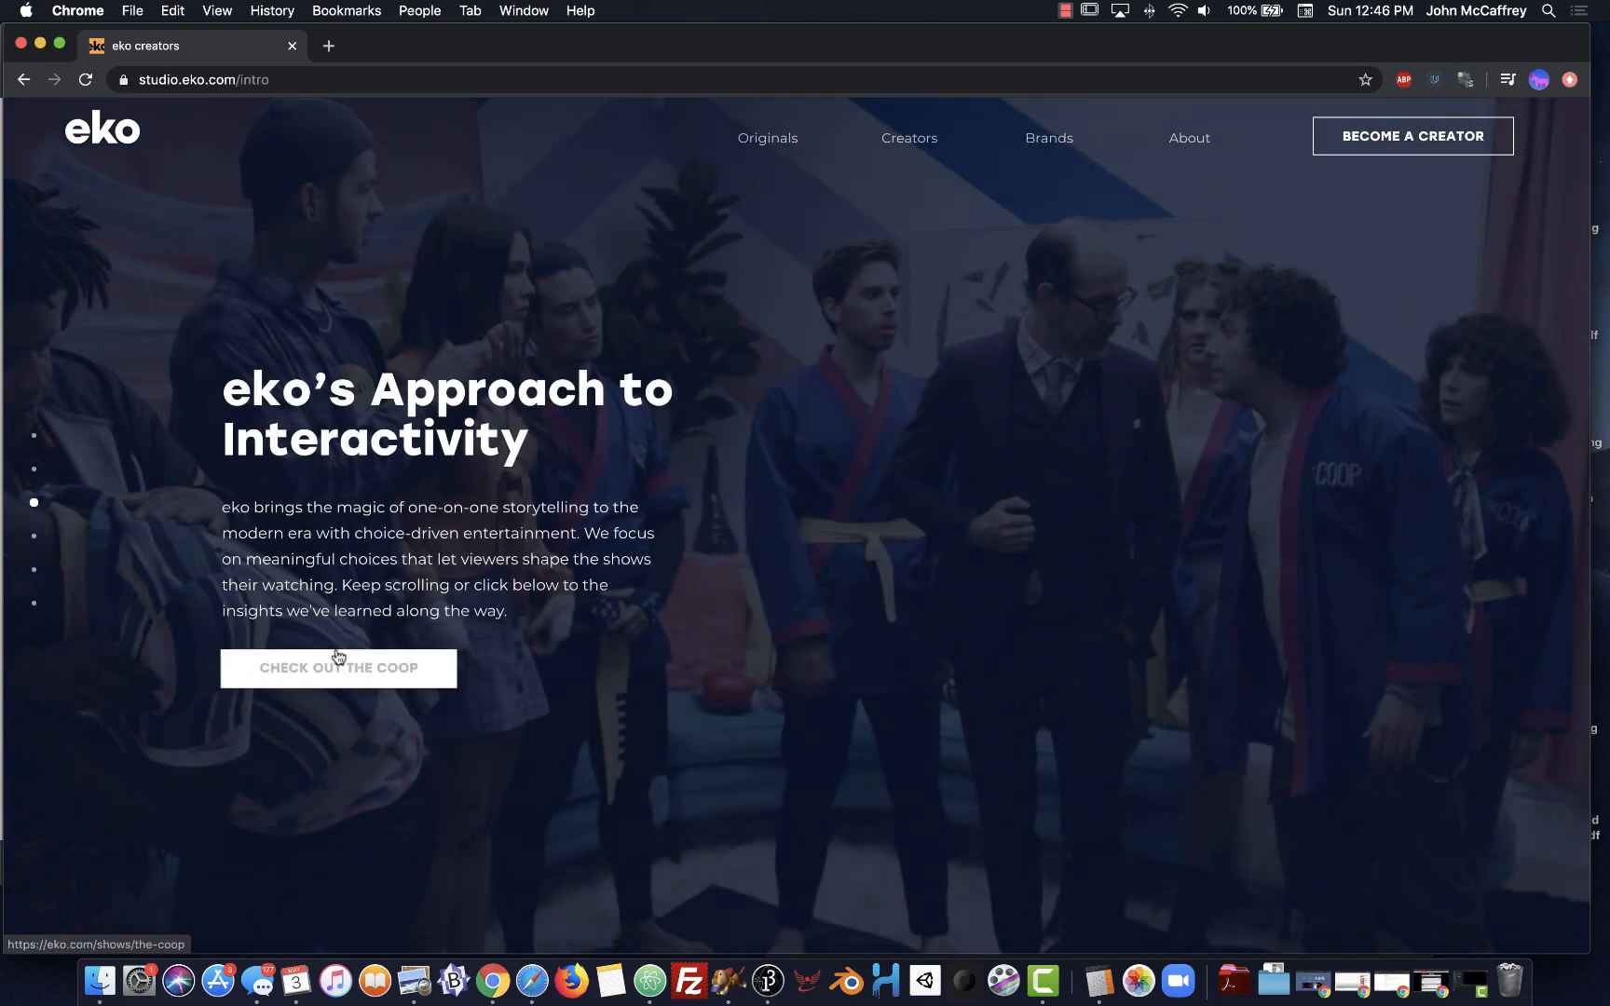
left_click(90, 138)
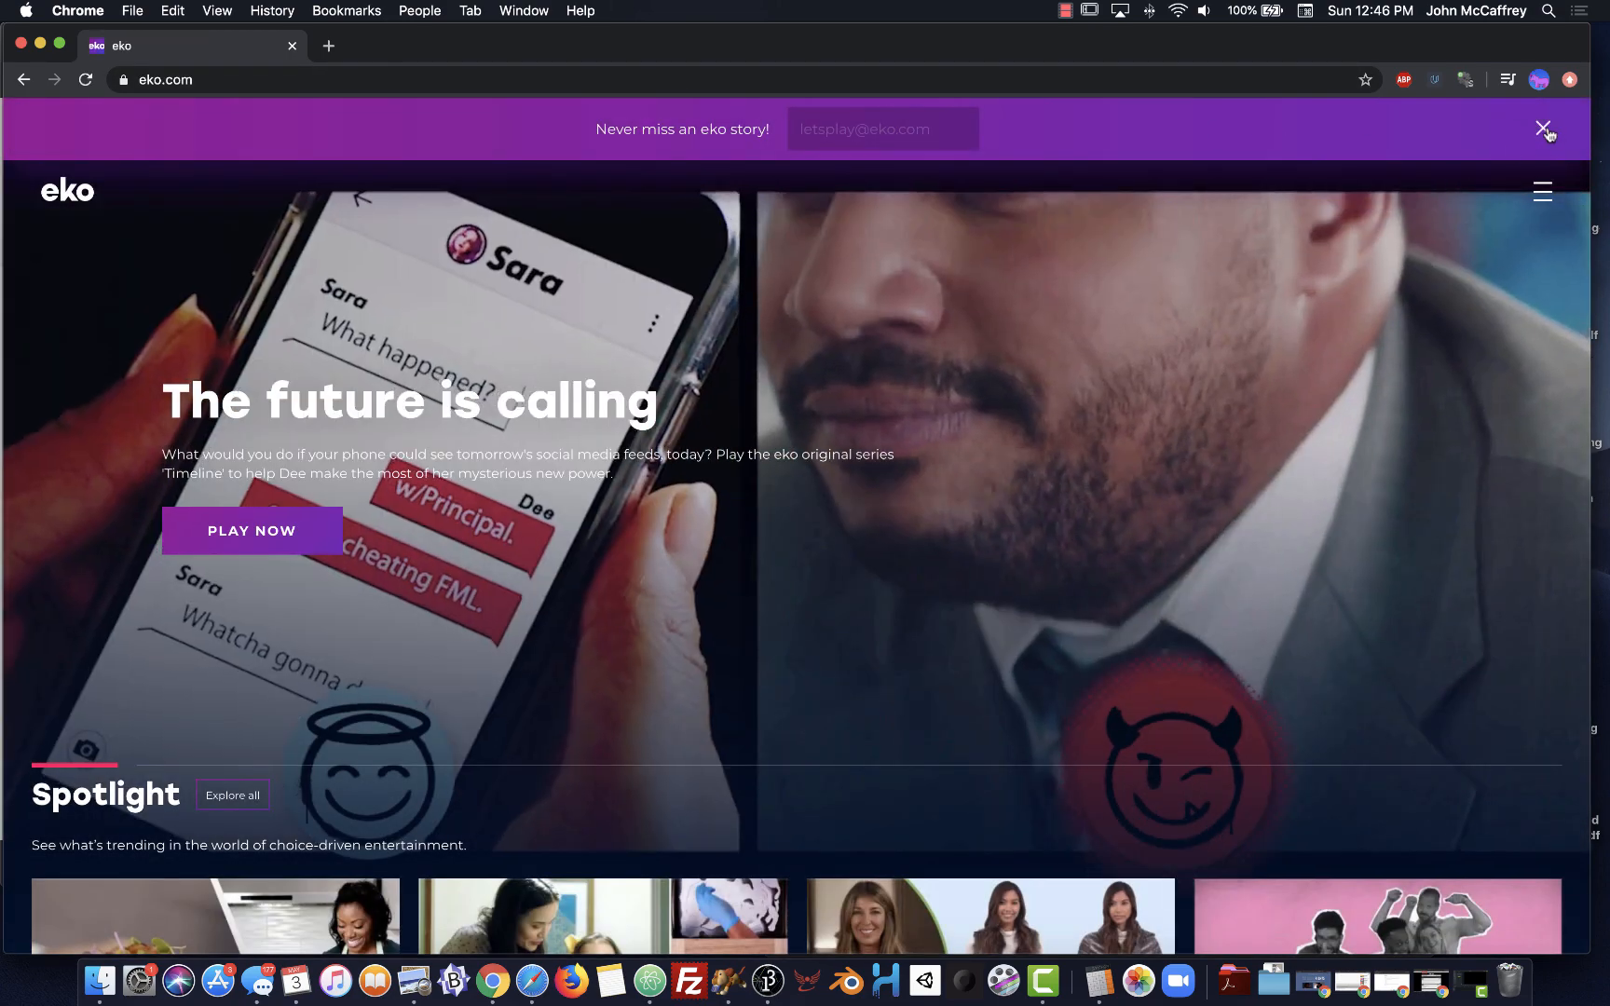
left_click(1543, 128)
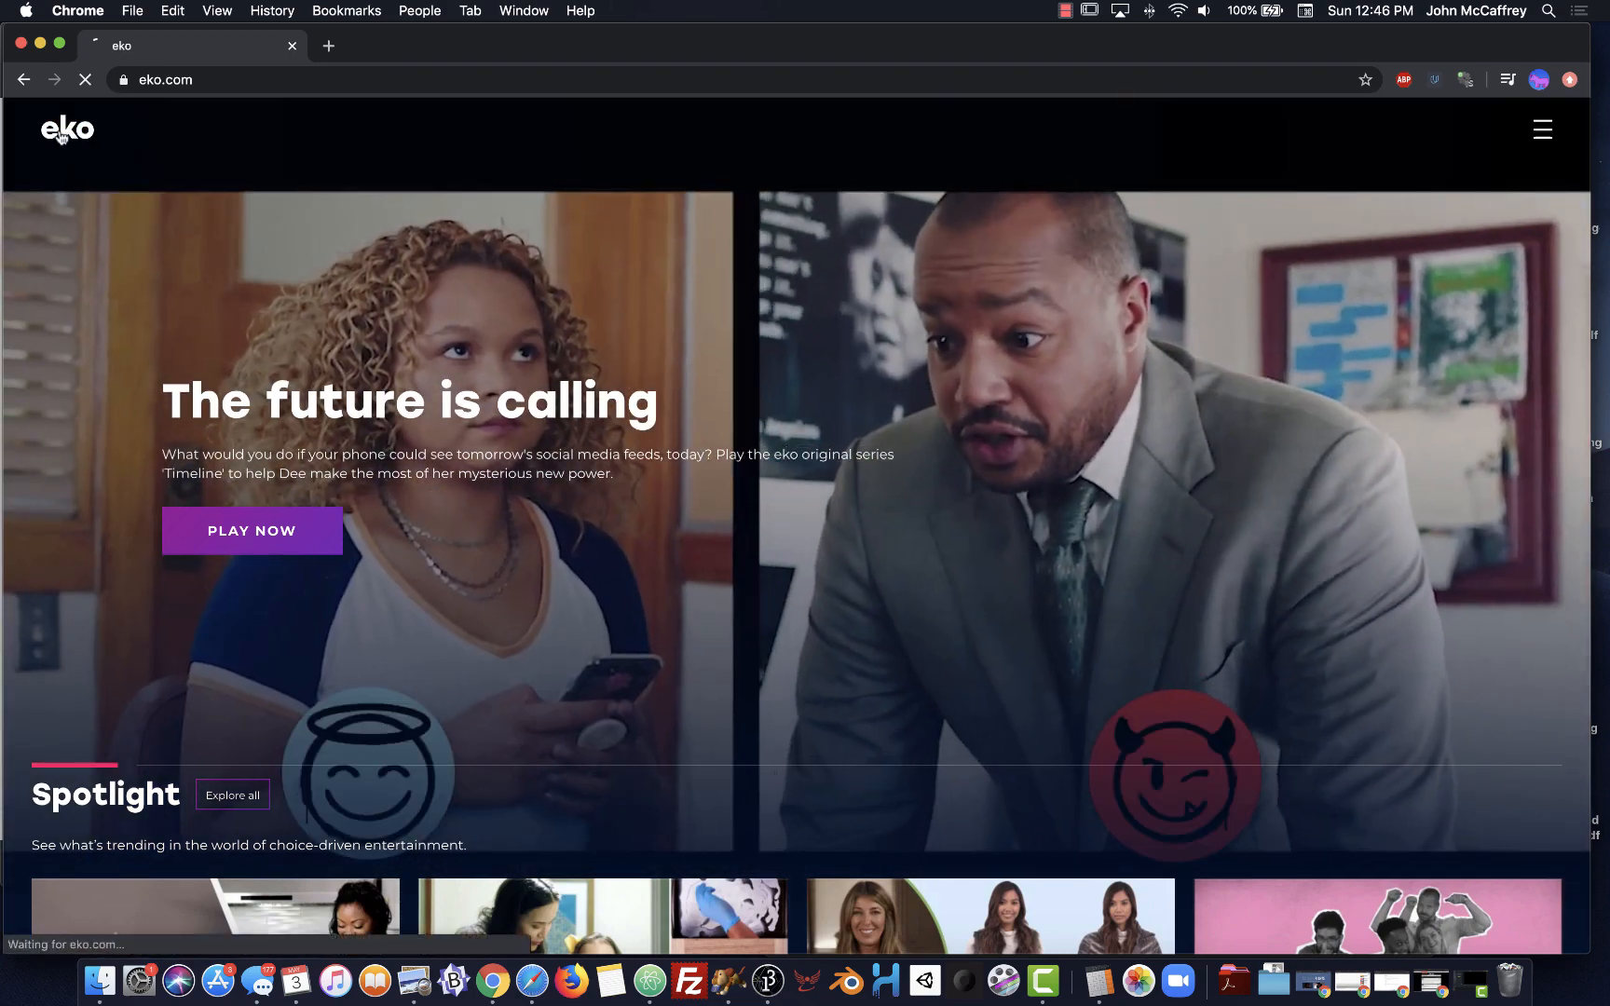
left_click(61, 136)
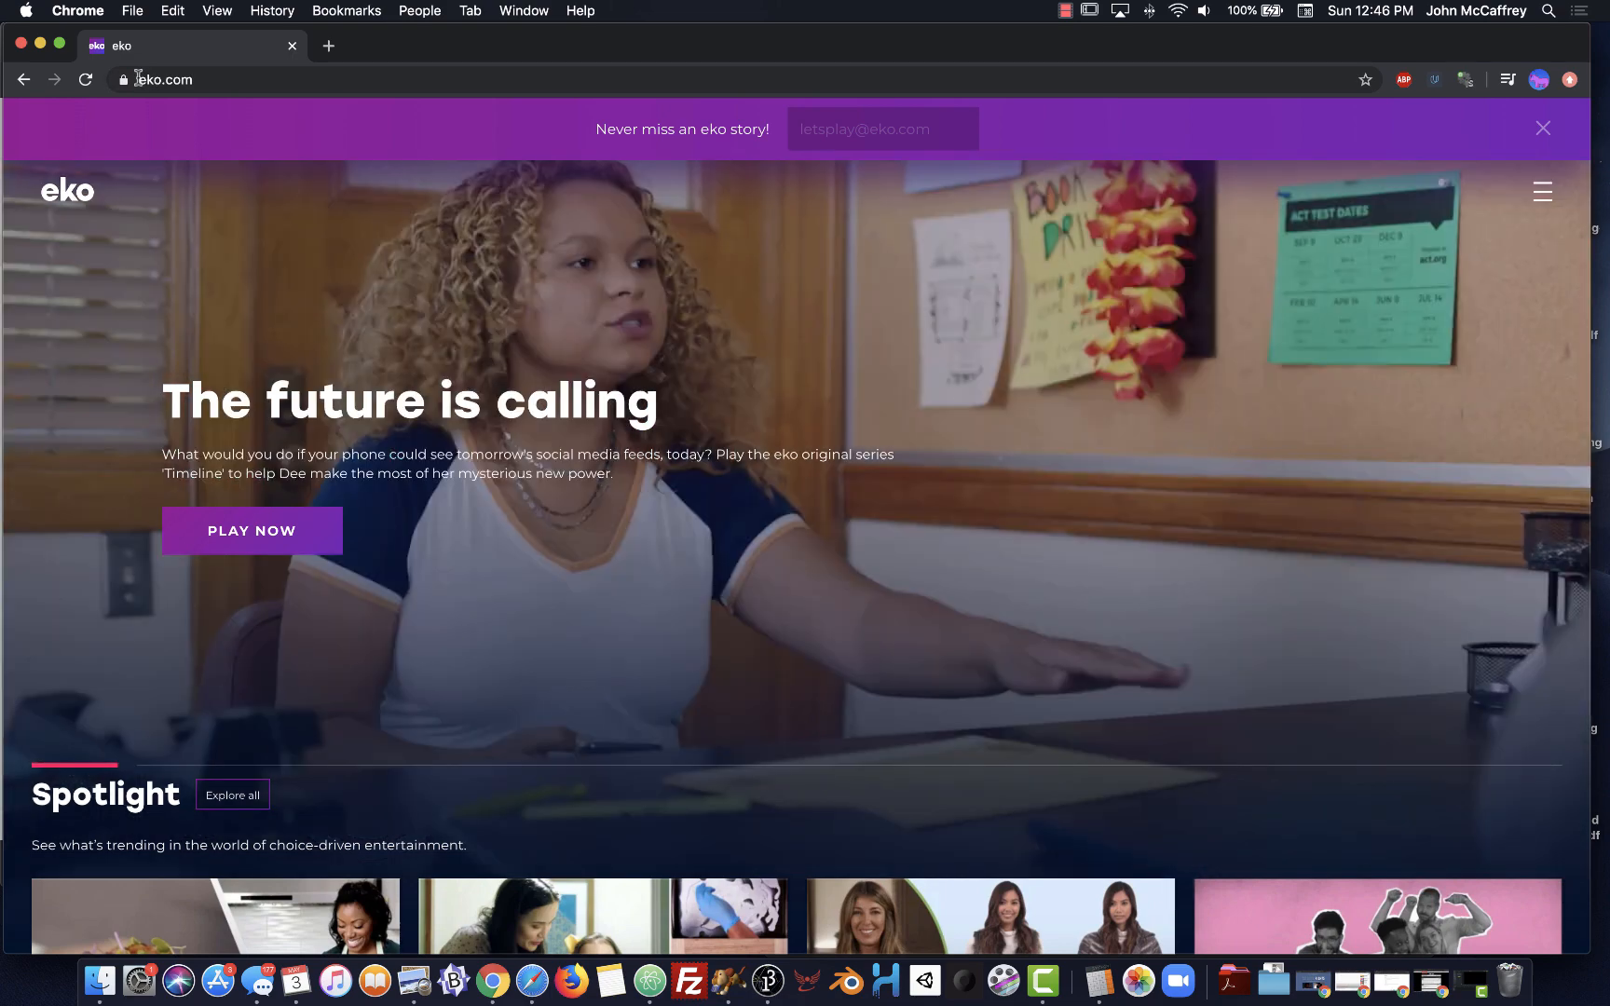
Navigate the browser to studio.eko.com
left_click(138, 79)
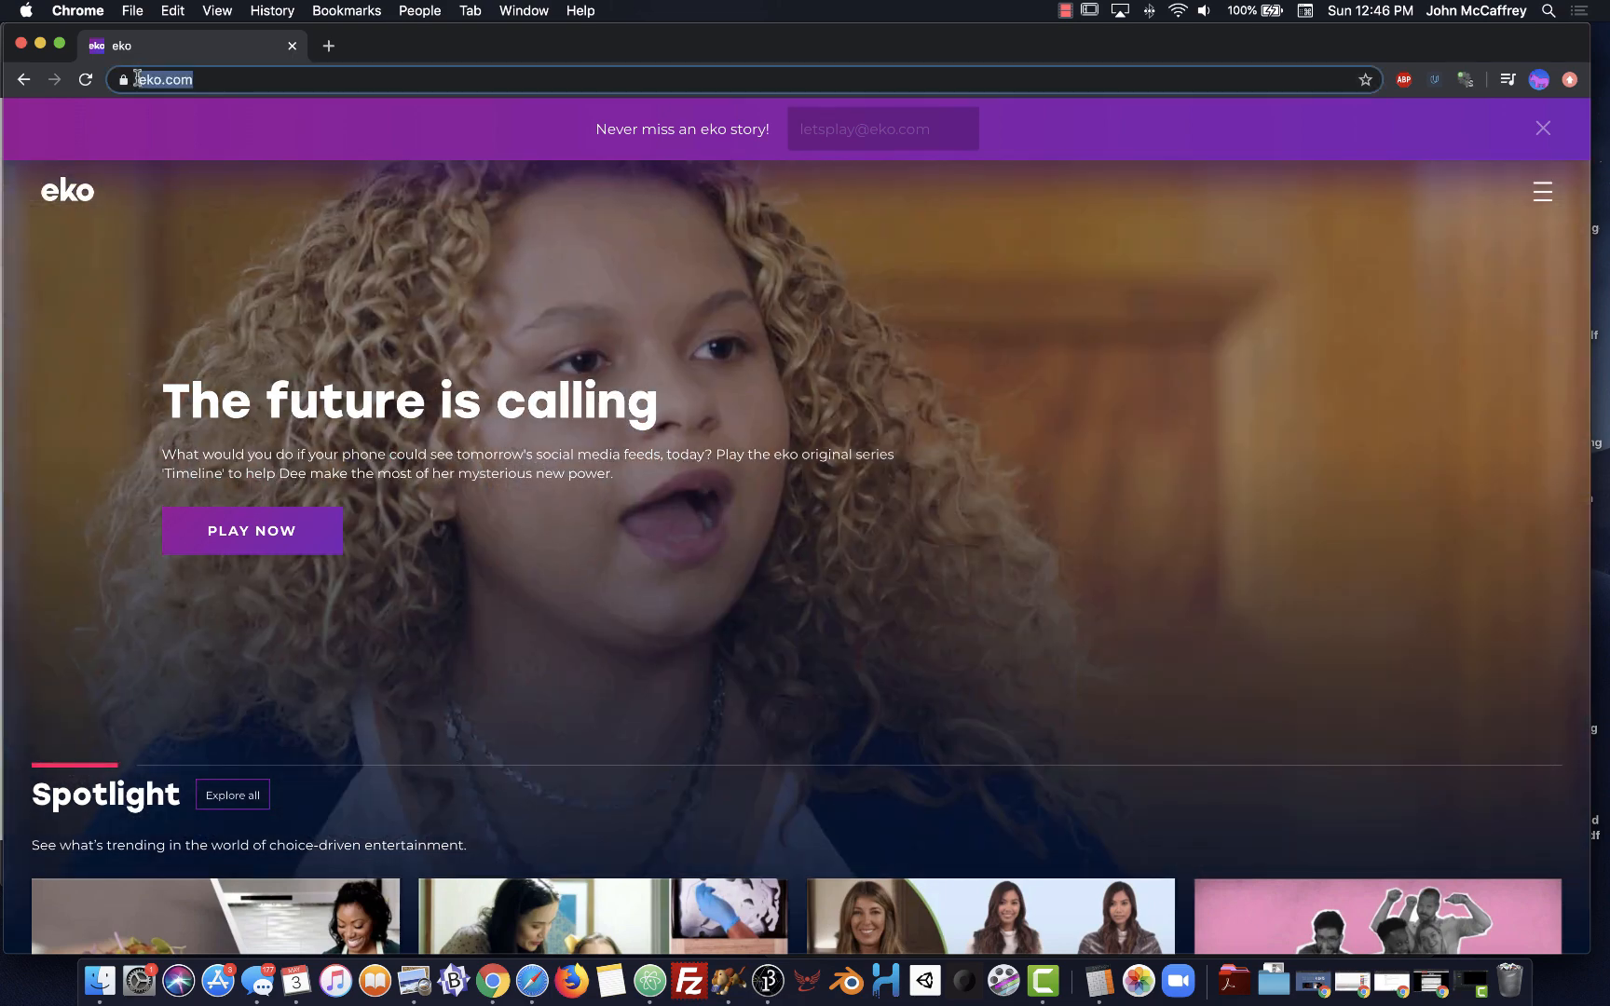
left_click(200, 80)
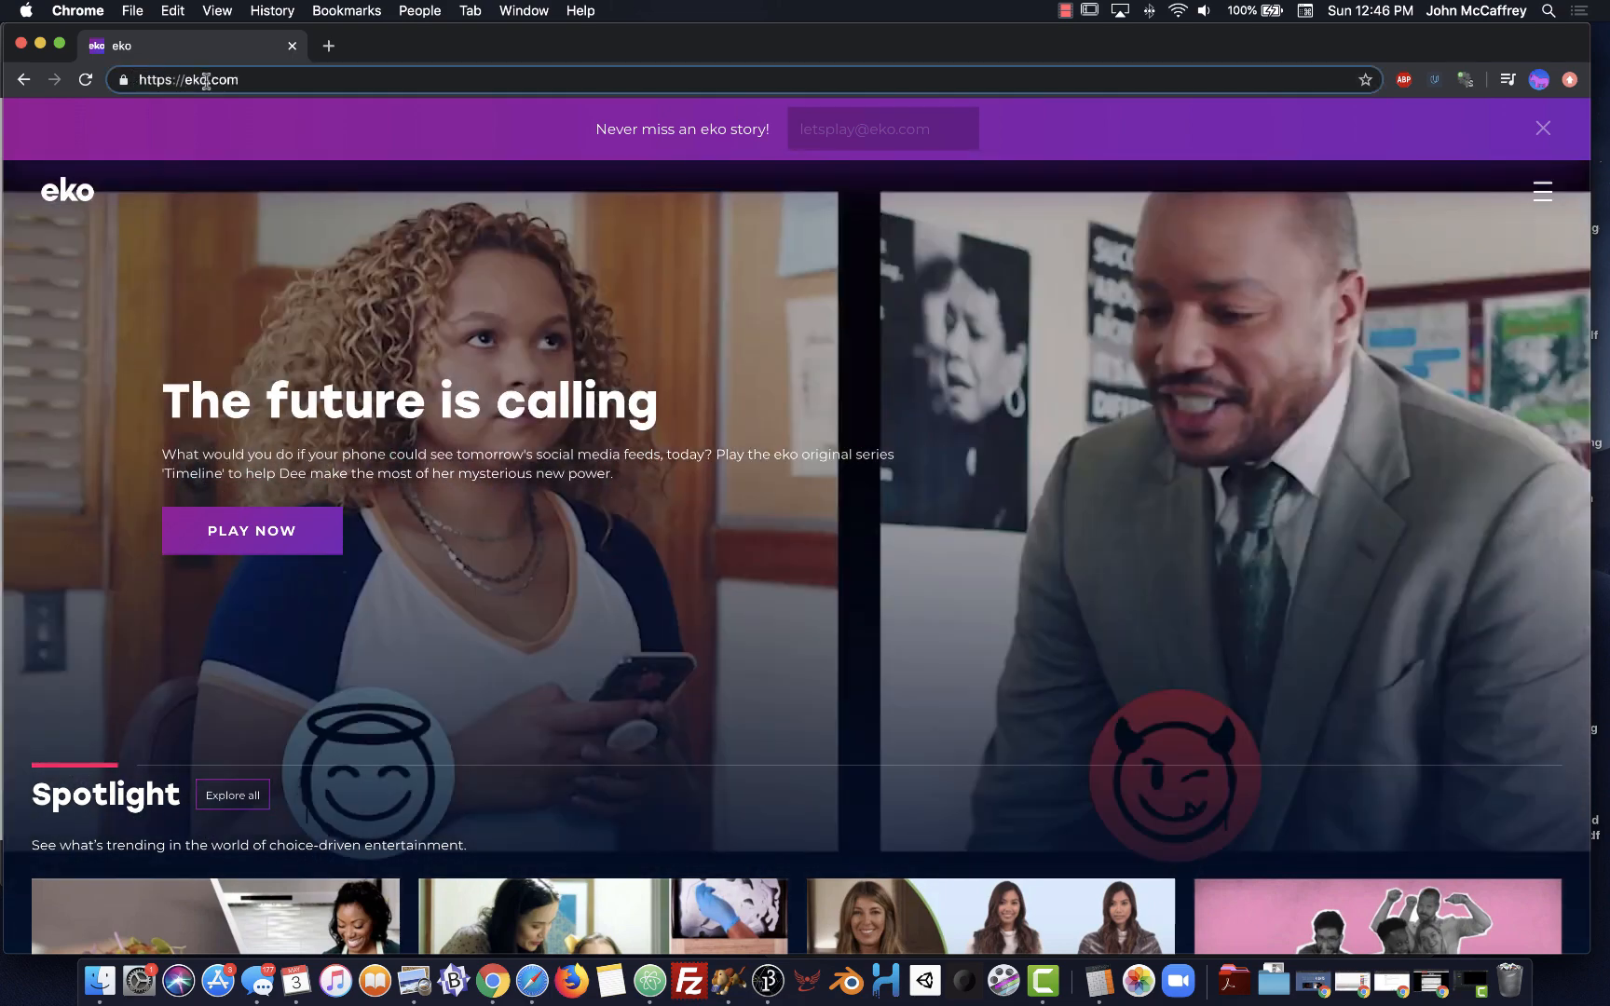
type("studio.")
key("Return")
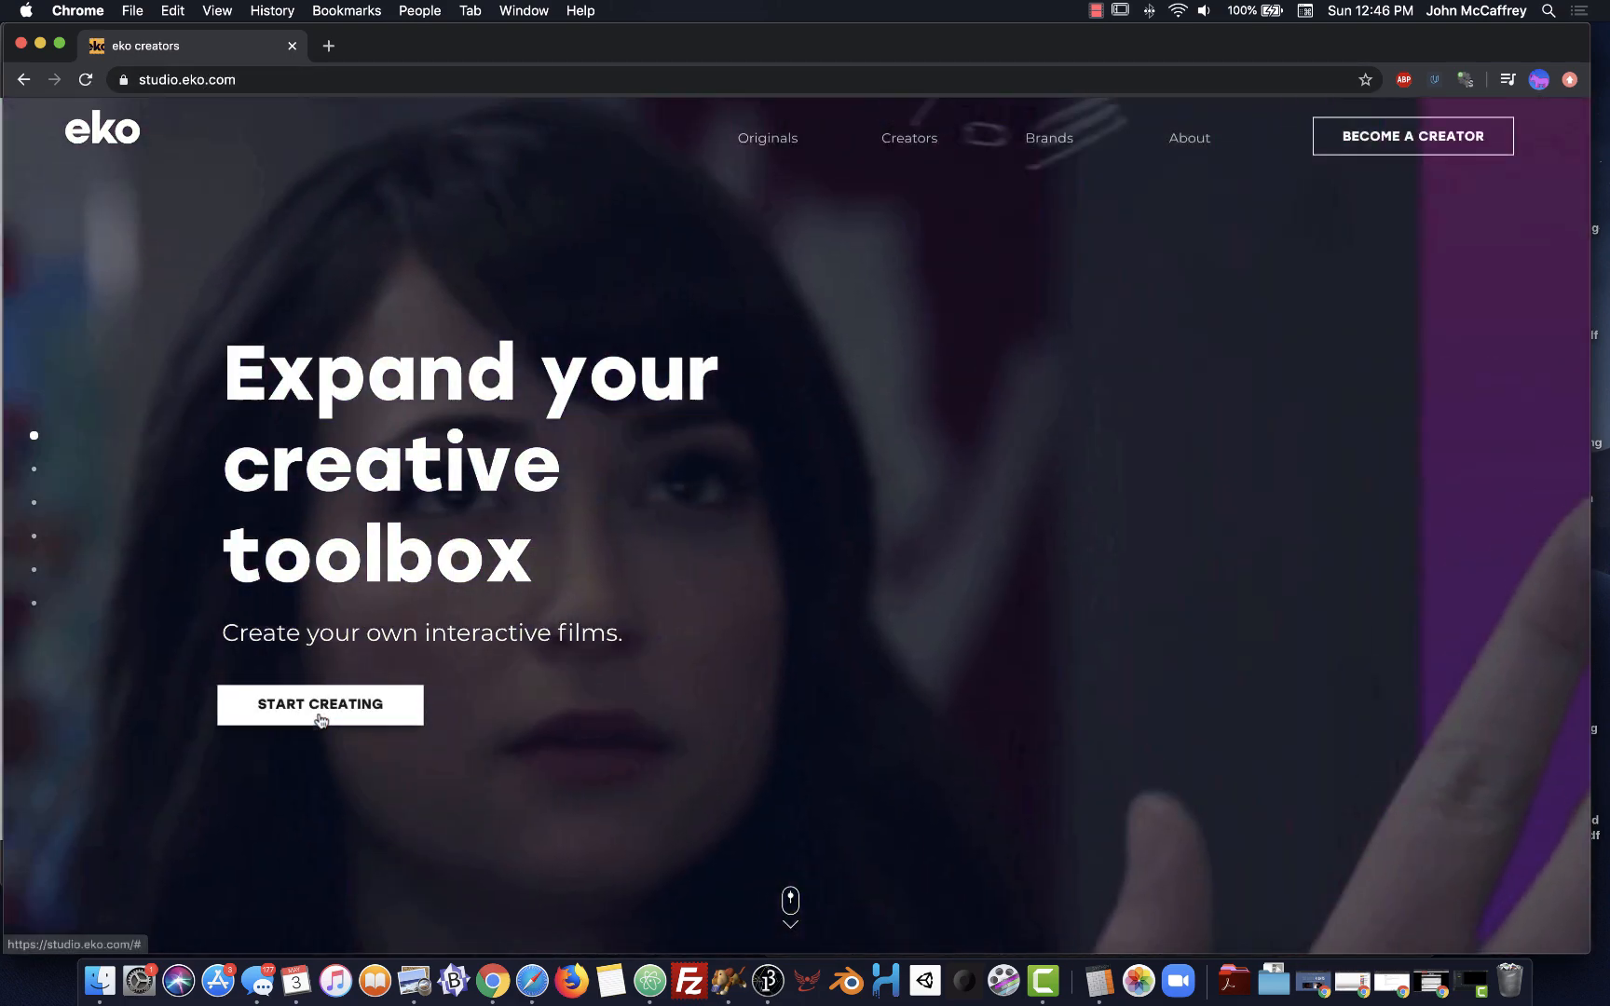
Choose Start Creating and log in to the eko creator account with saved credentials
left_click(317, 708)
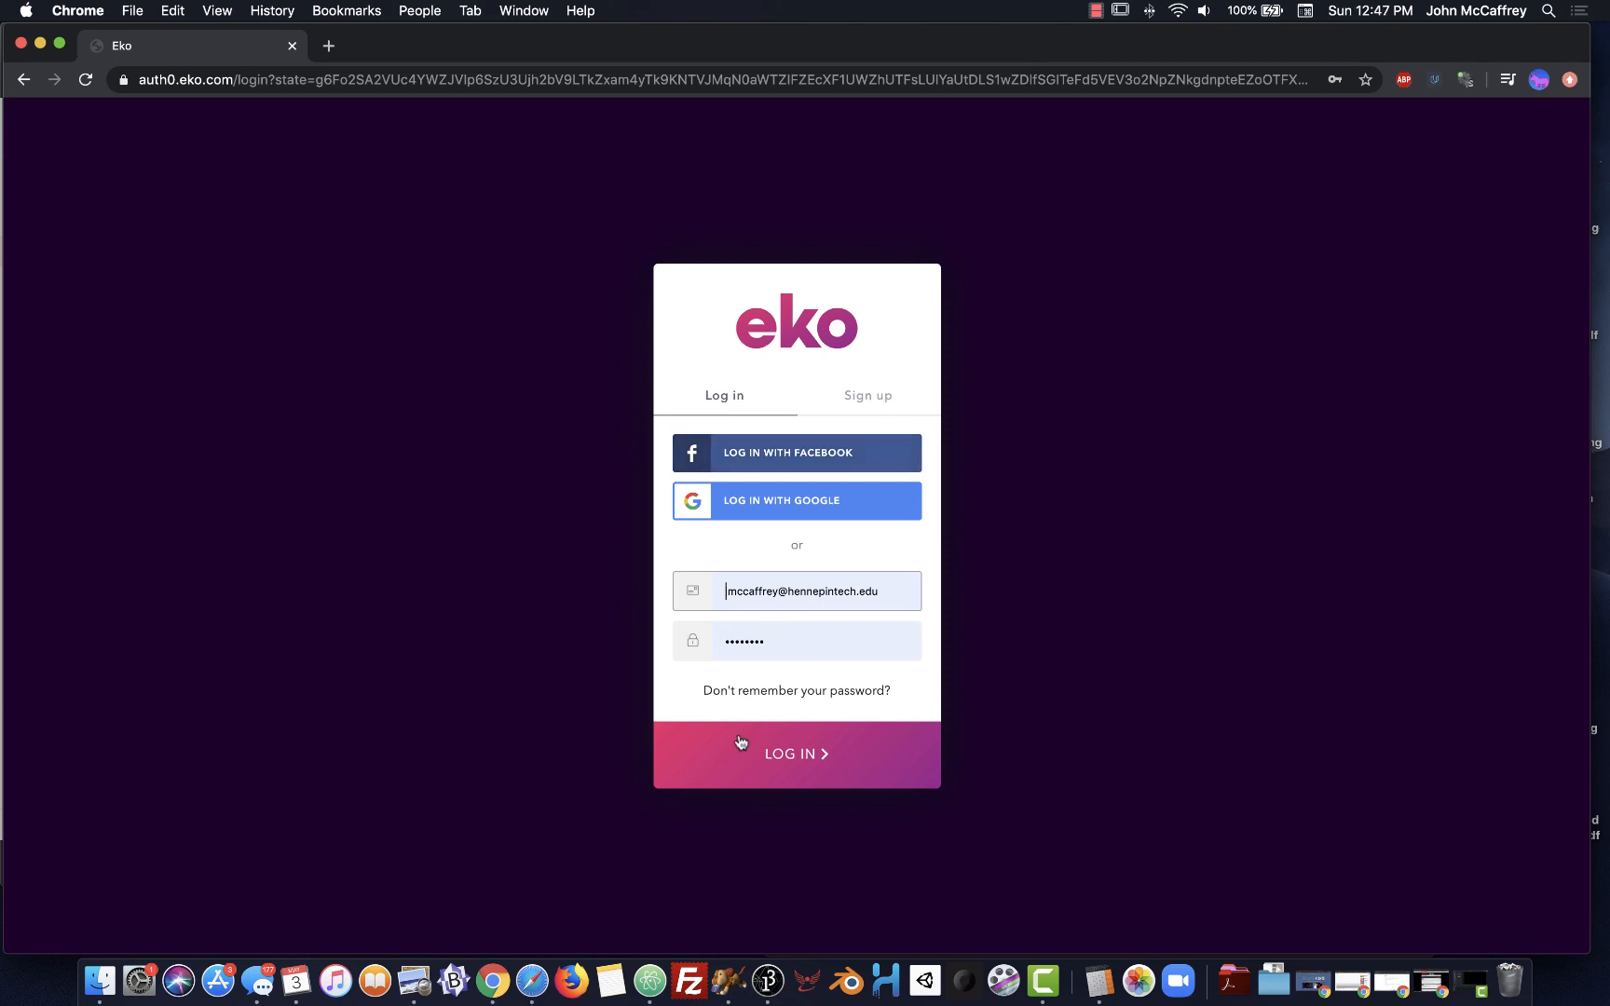
left_click(754, 773)
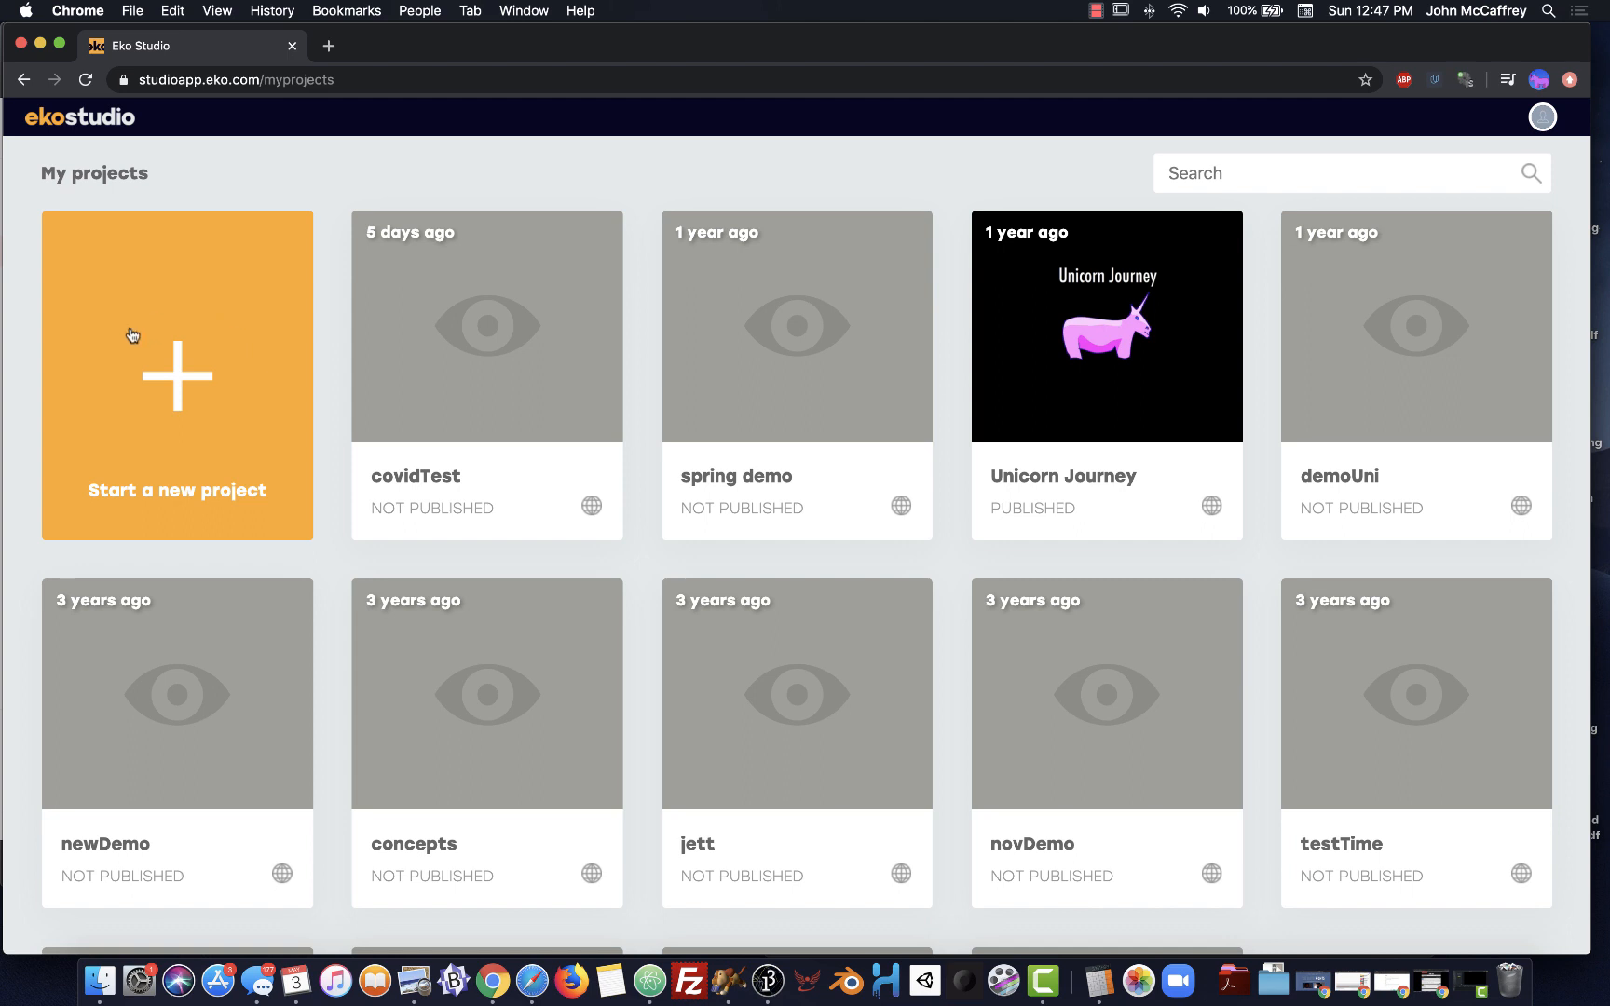
Start a new Eko Studio project named spring20
left_click(153, 407)
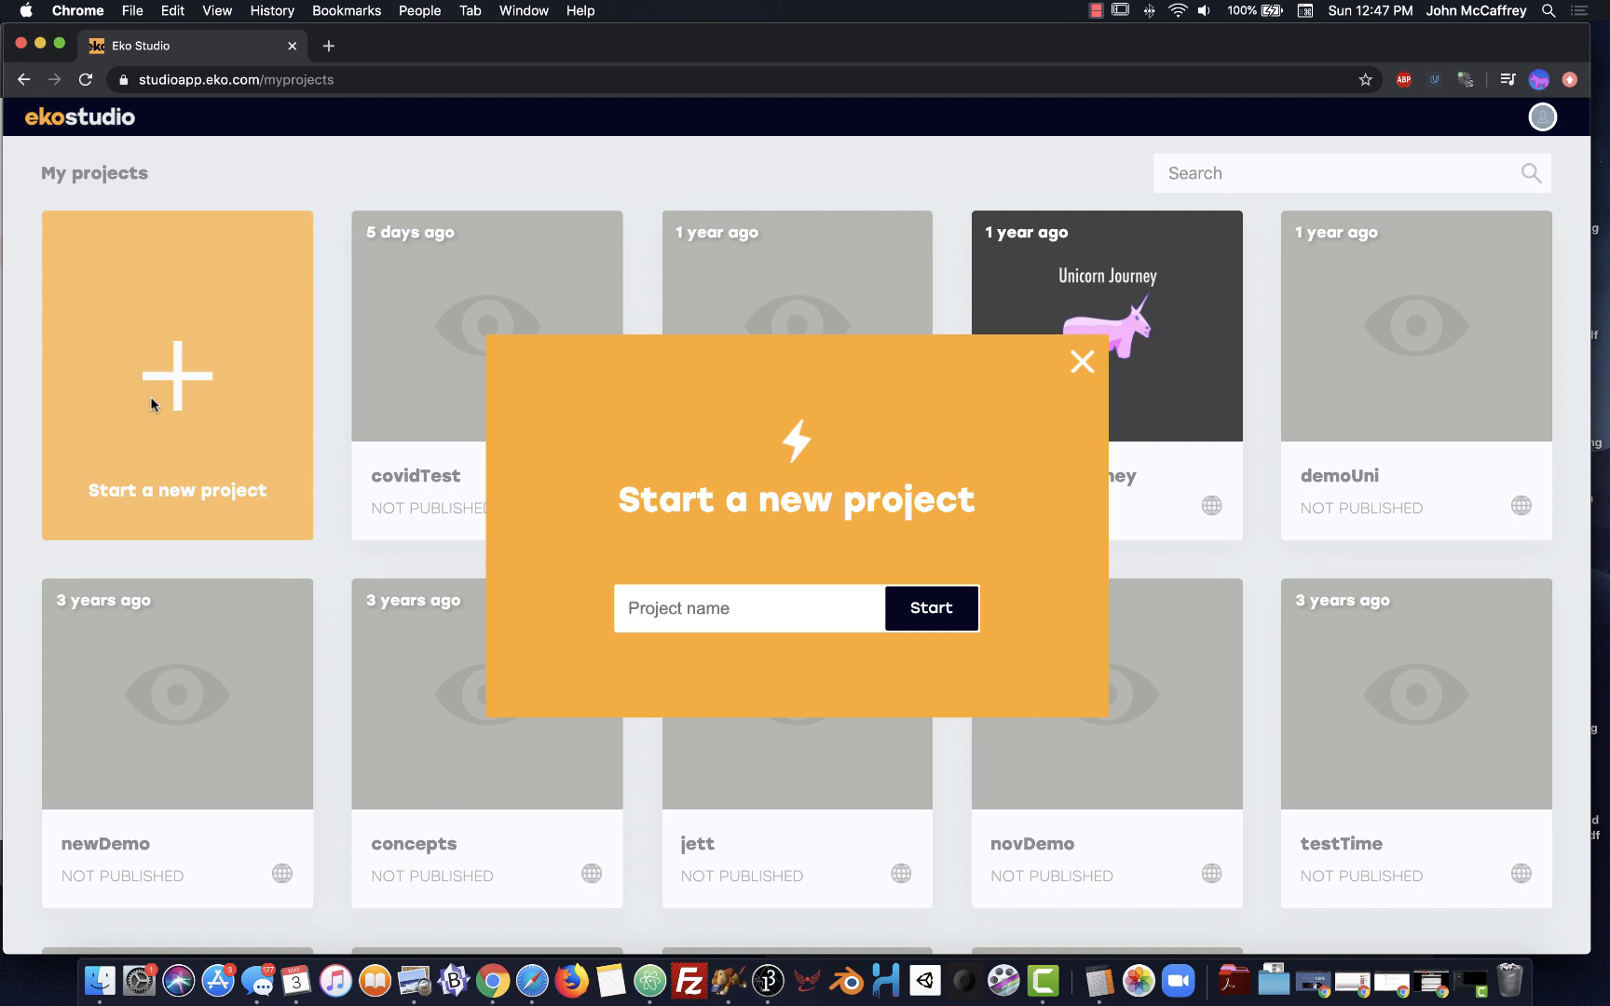
type("spring20")
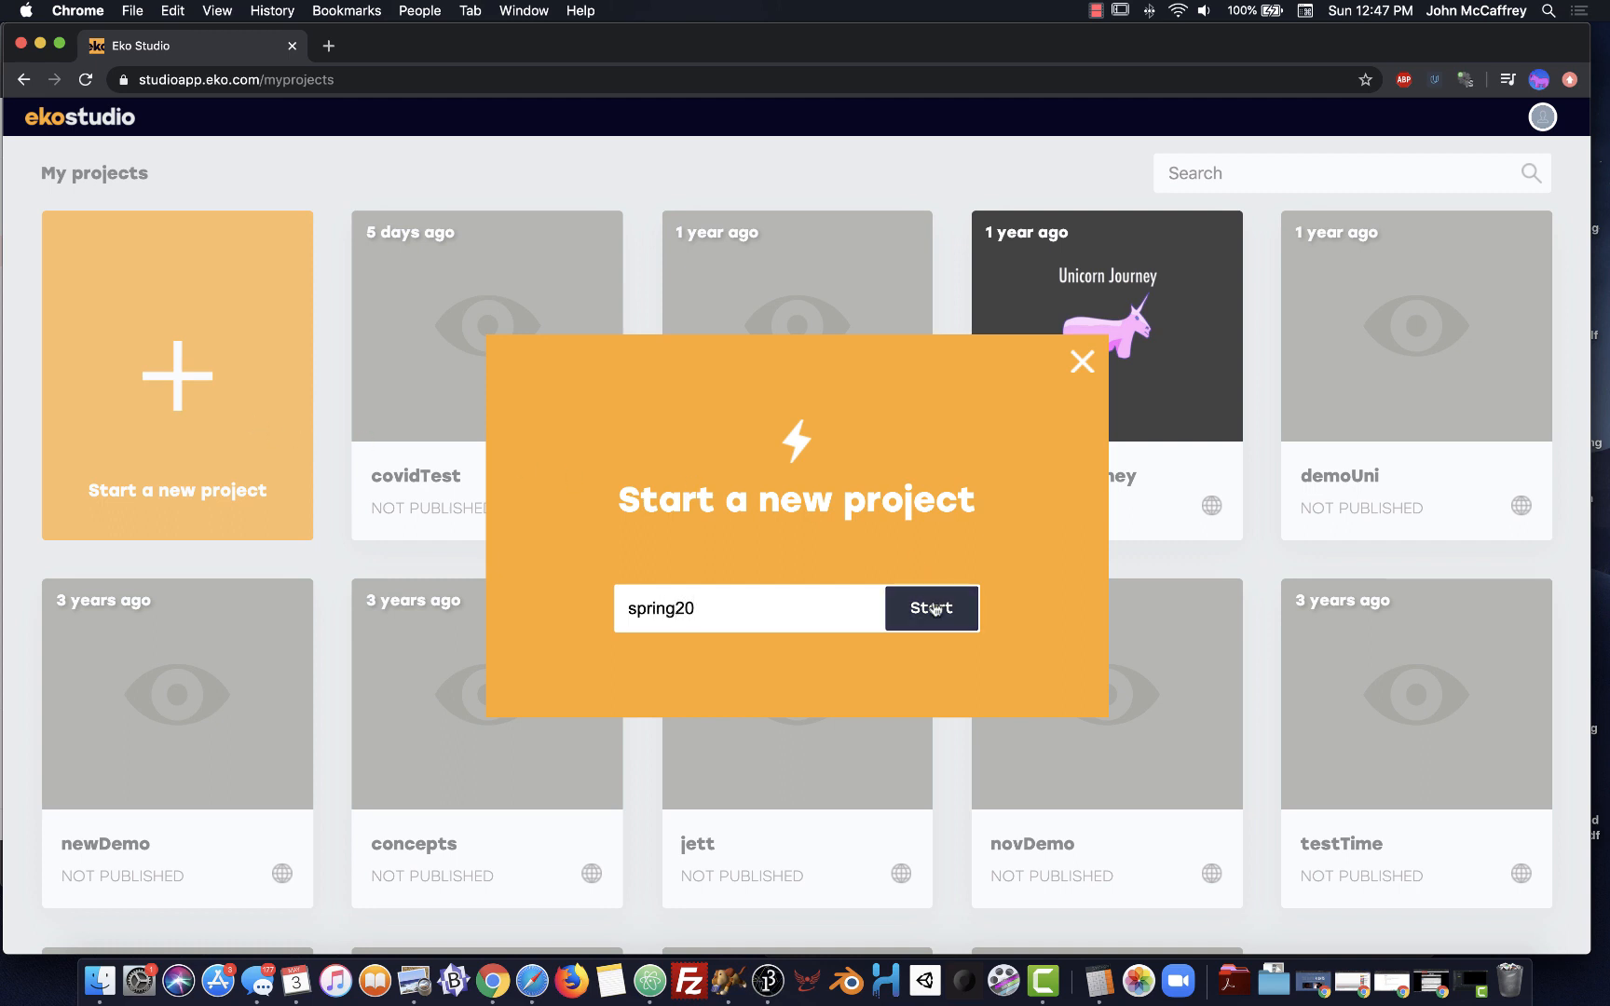
left_click(936, 608)
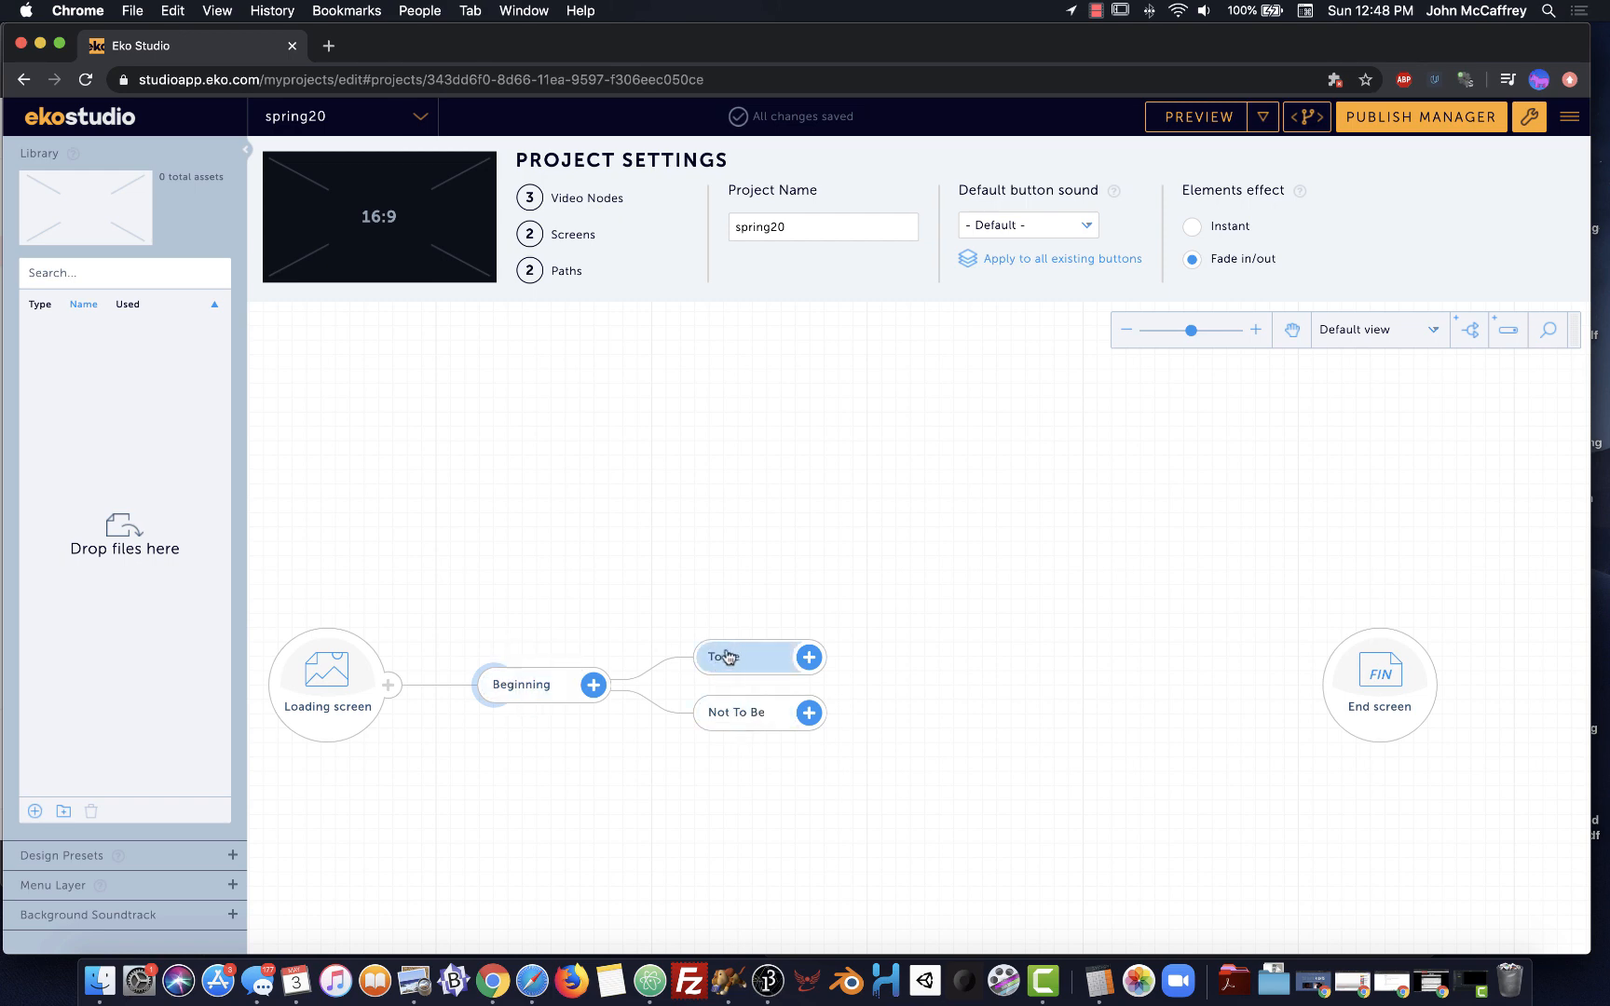
Select the Beginning node and open it in the node editor
left_click(526, 692)
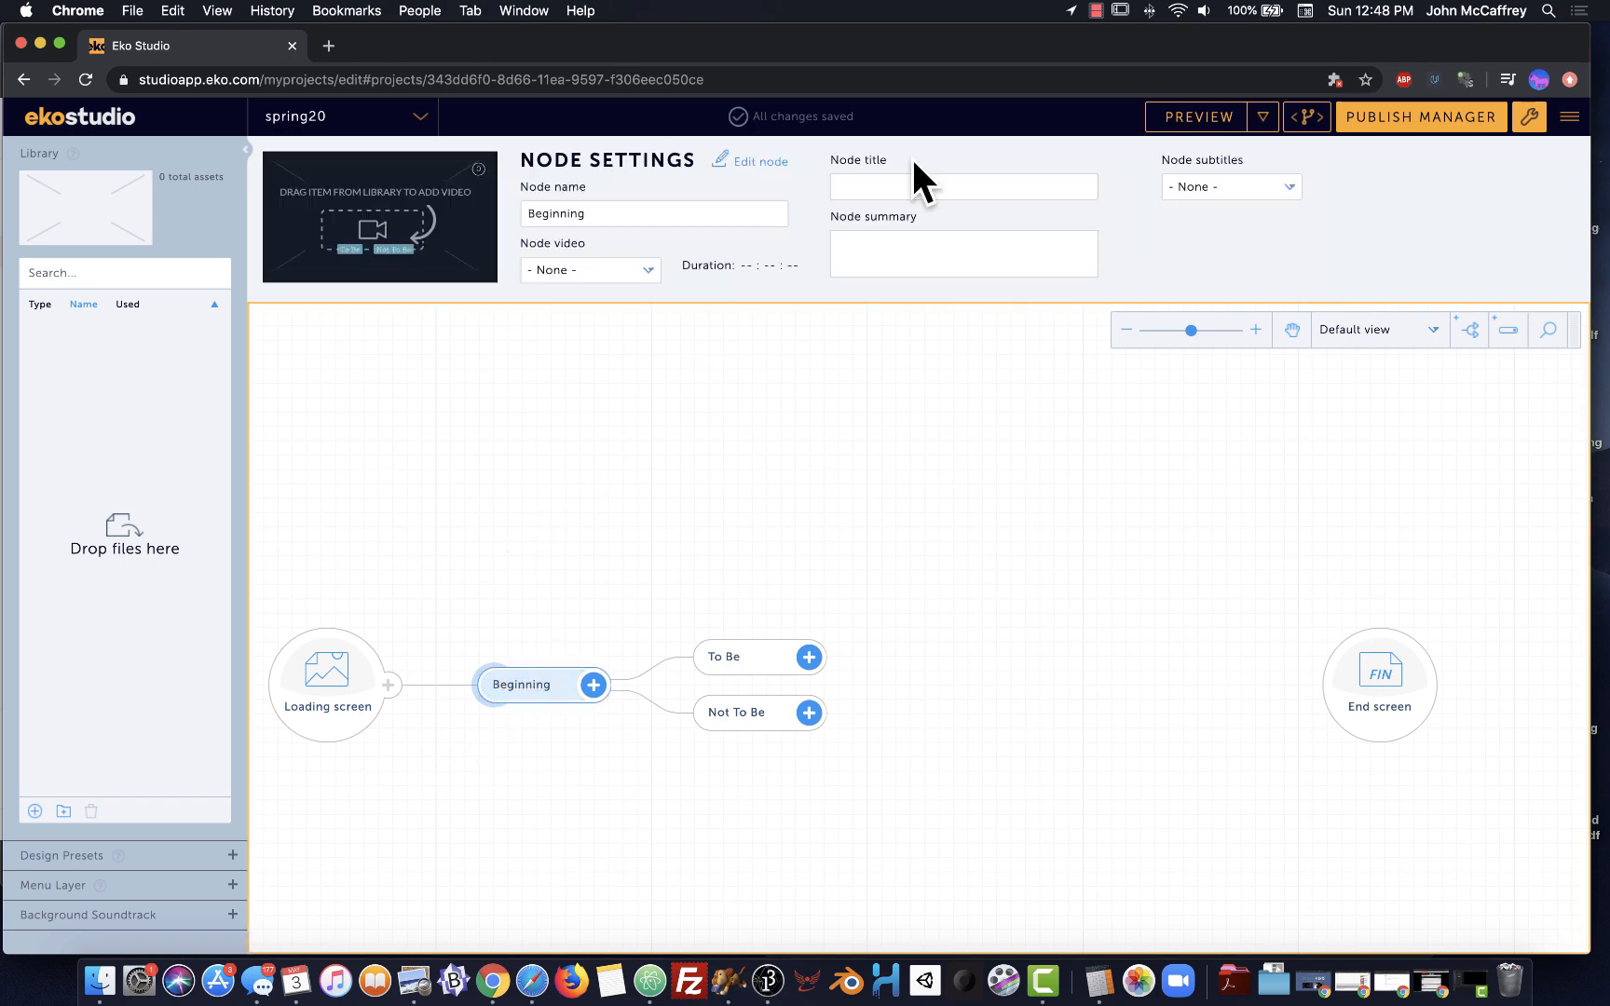
left_click(753, 163)
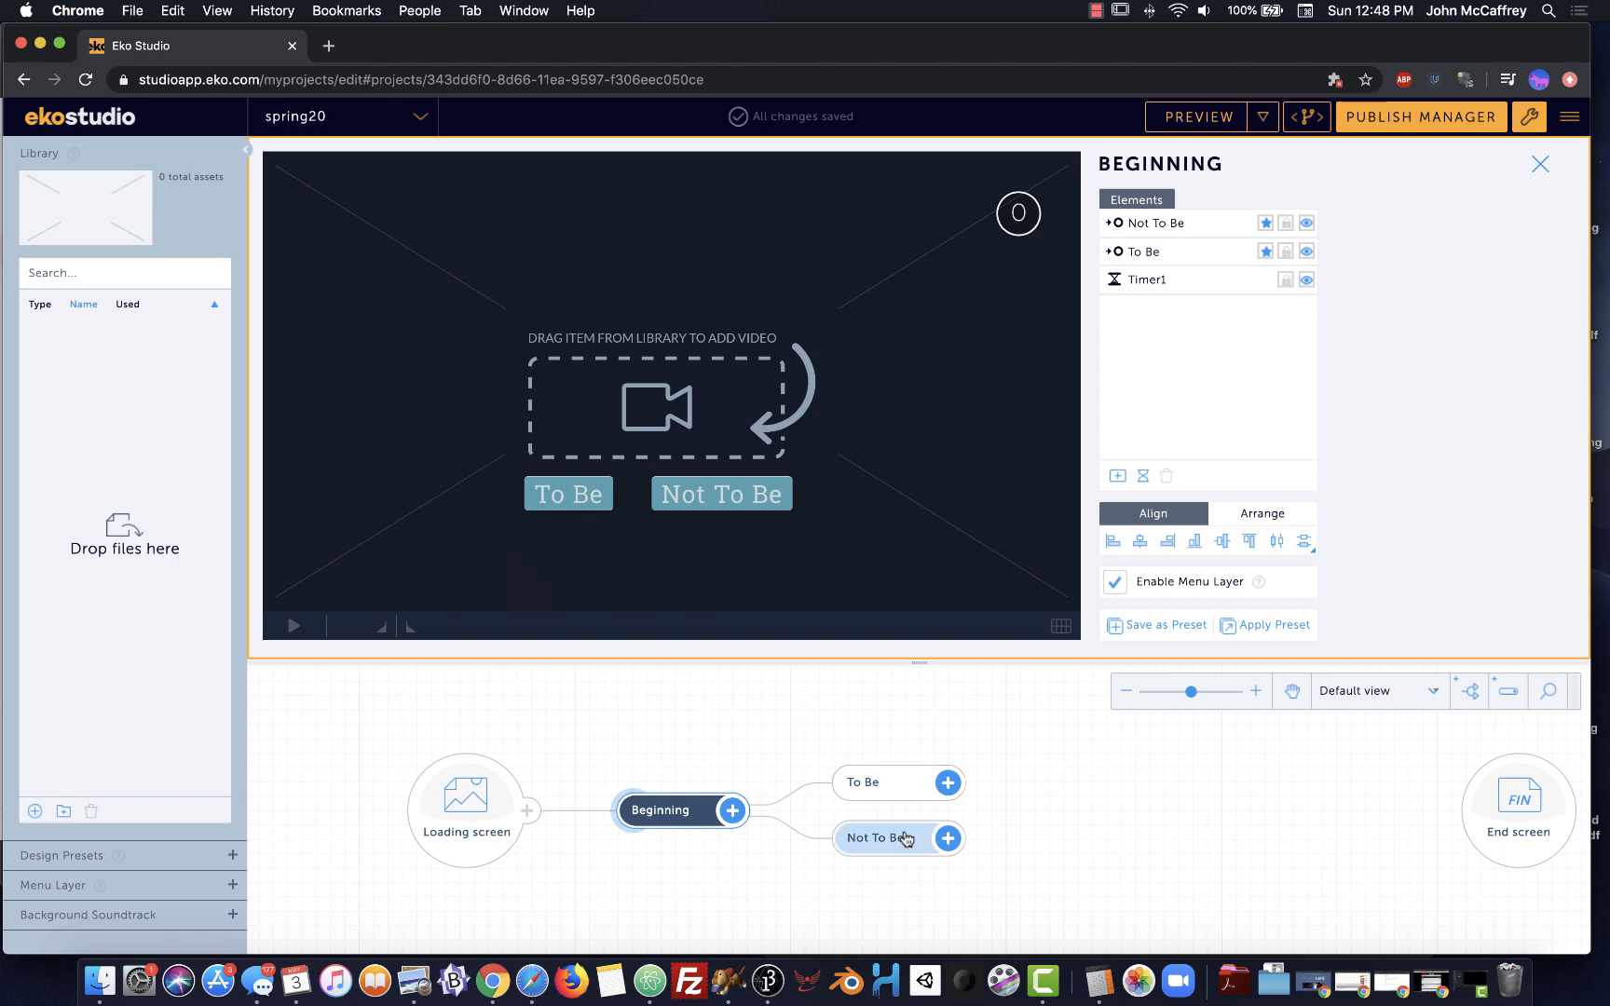
Show the To Be button's action, which links to the To Be node on Node End
left_click(560, 504)
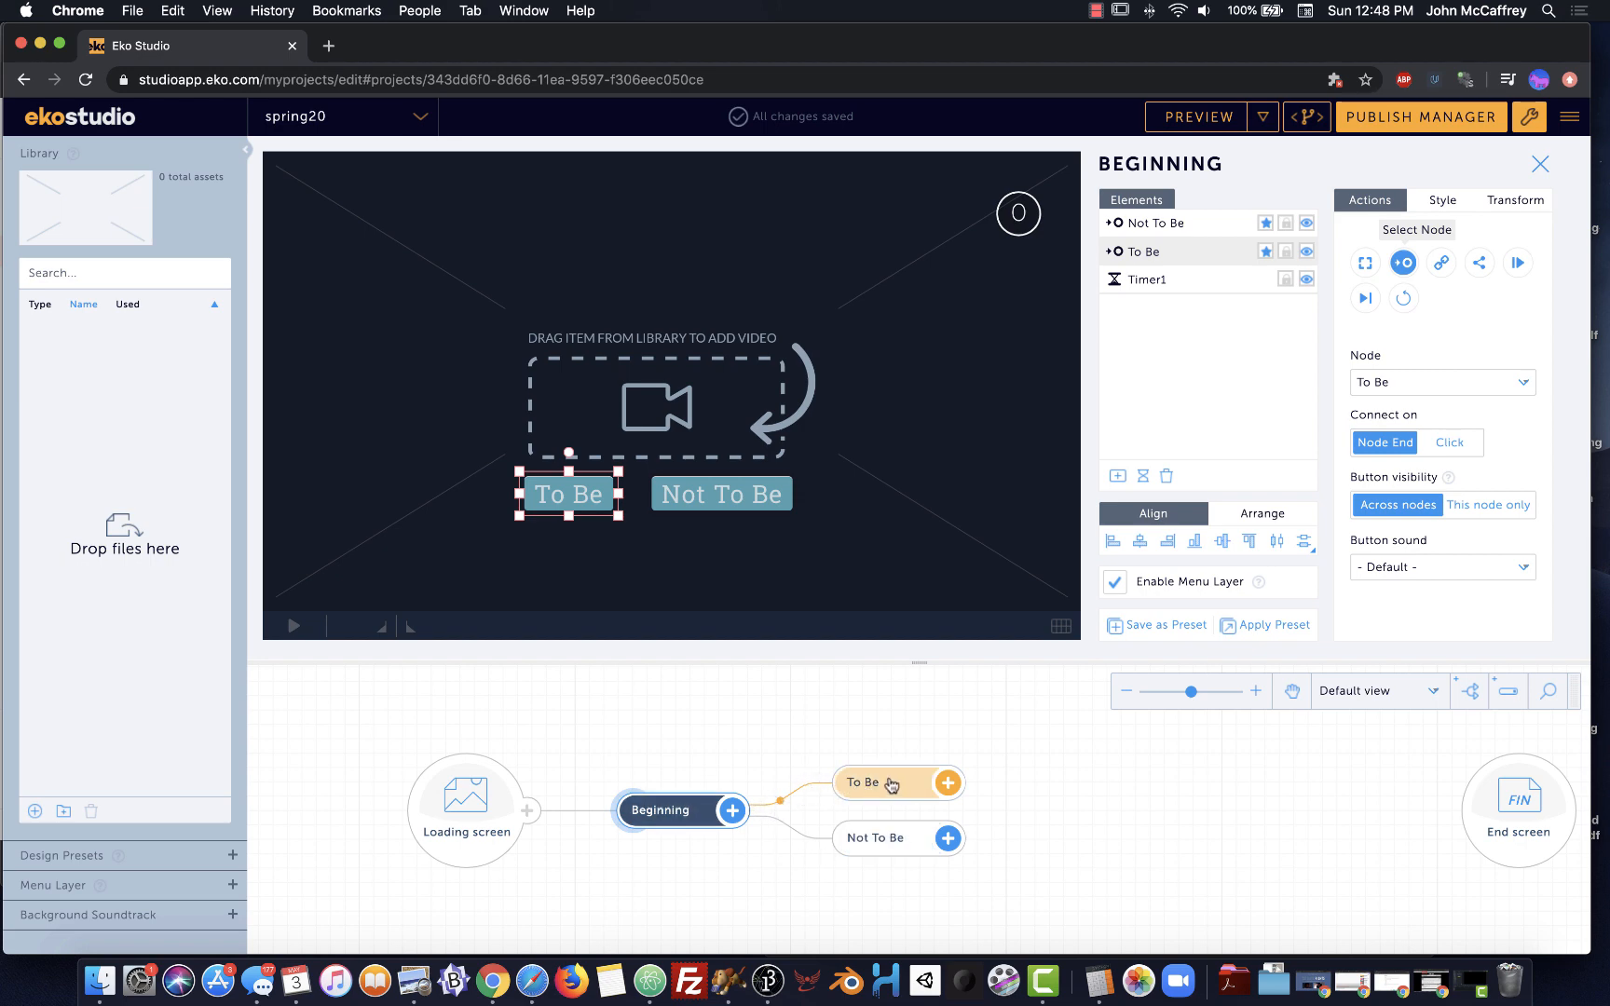
mouse_move(902, 791)
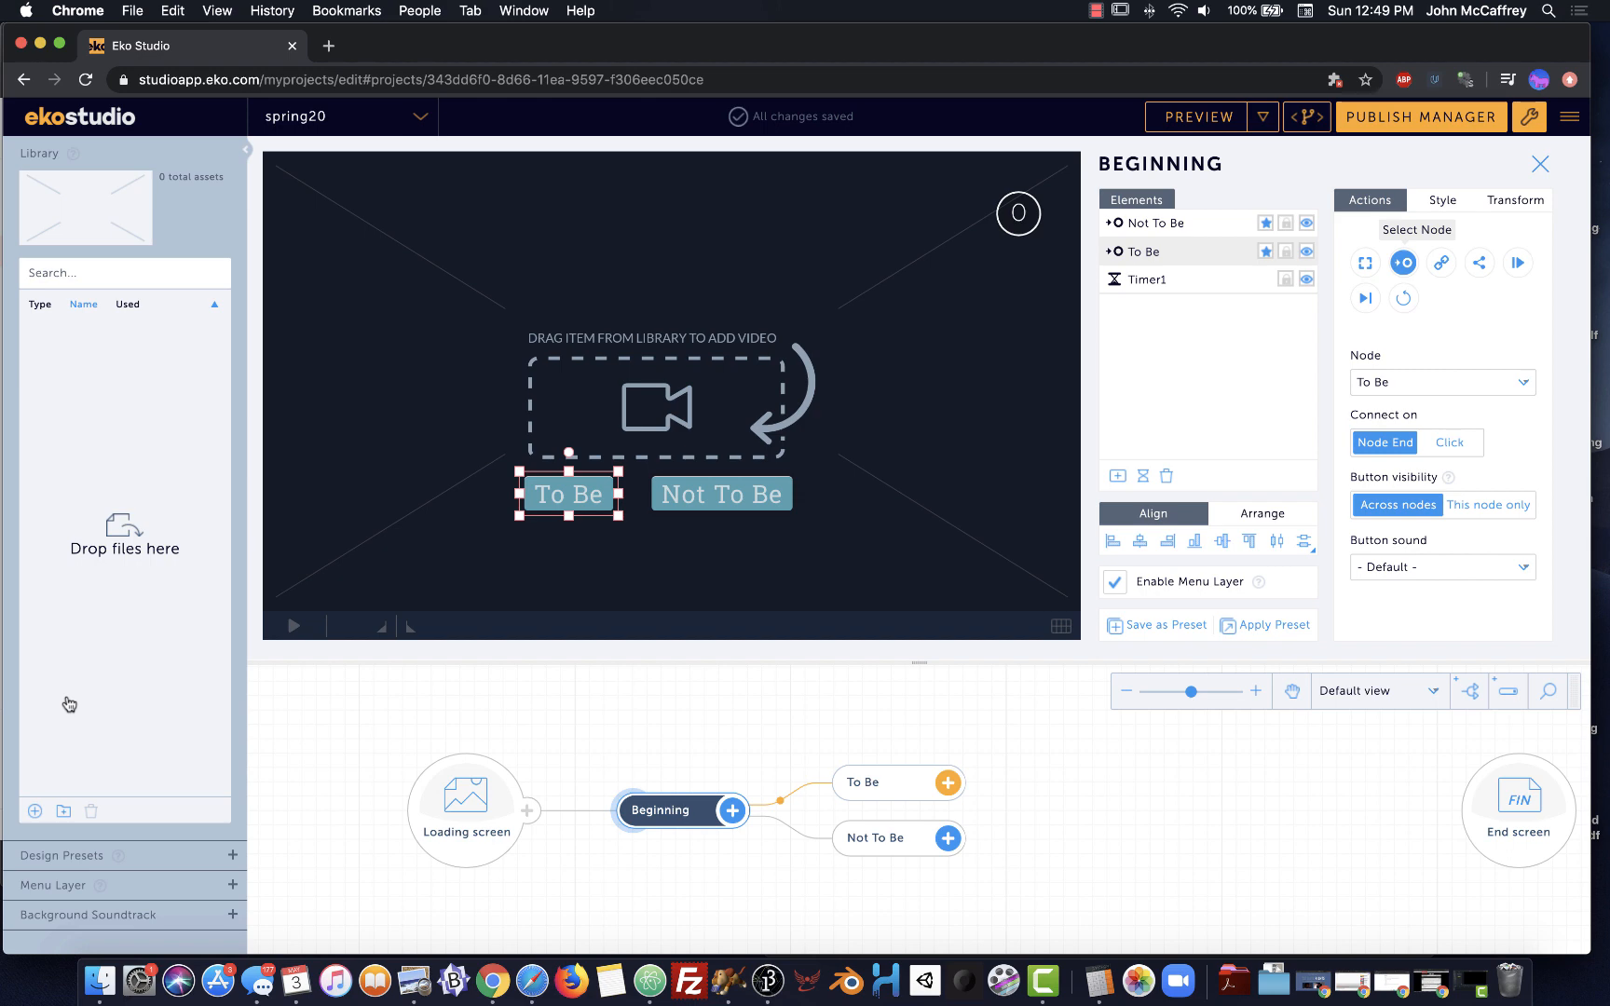
Select all twenty clips, alien.mp4 through zombie.mp4, in the mp4s folder for upload
left_click(115, 535)
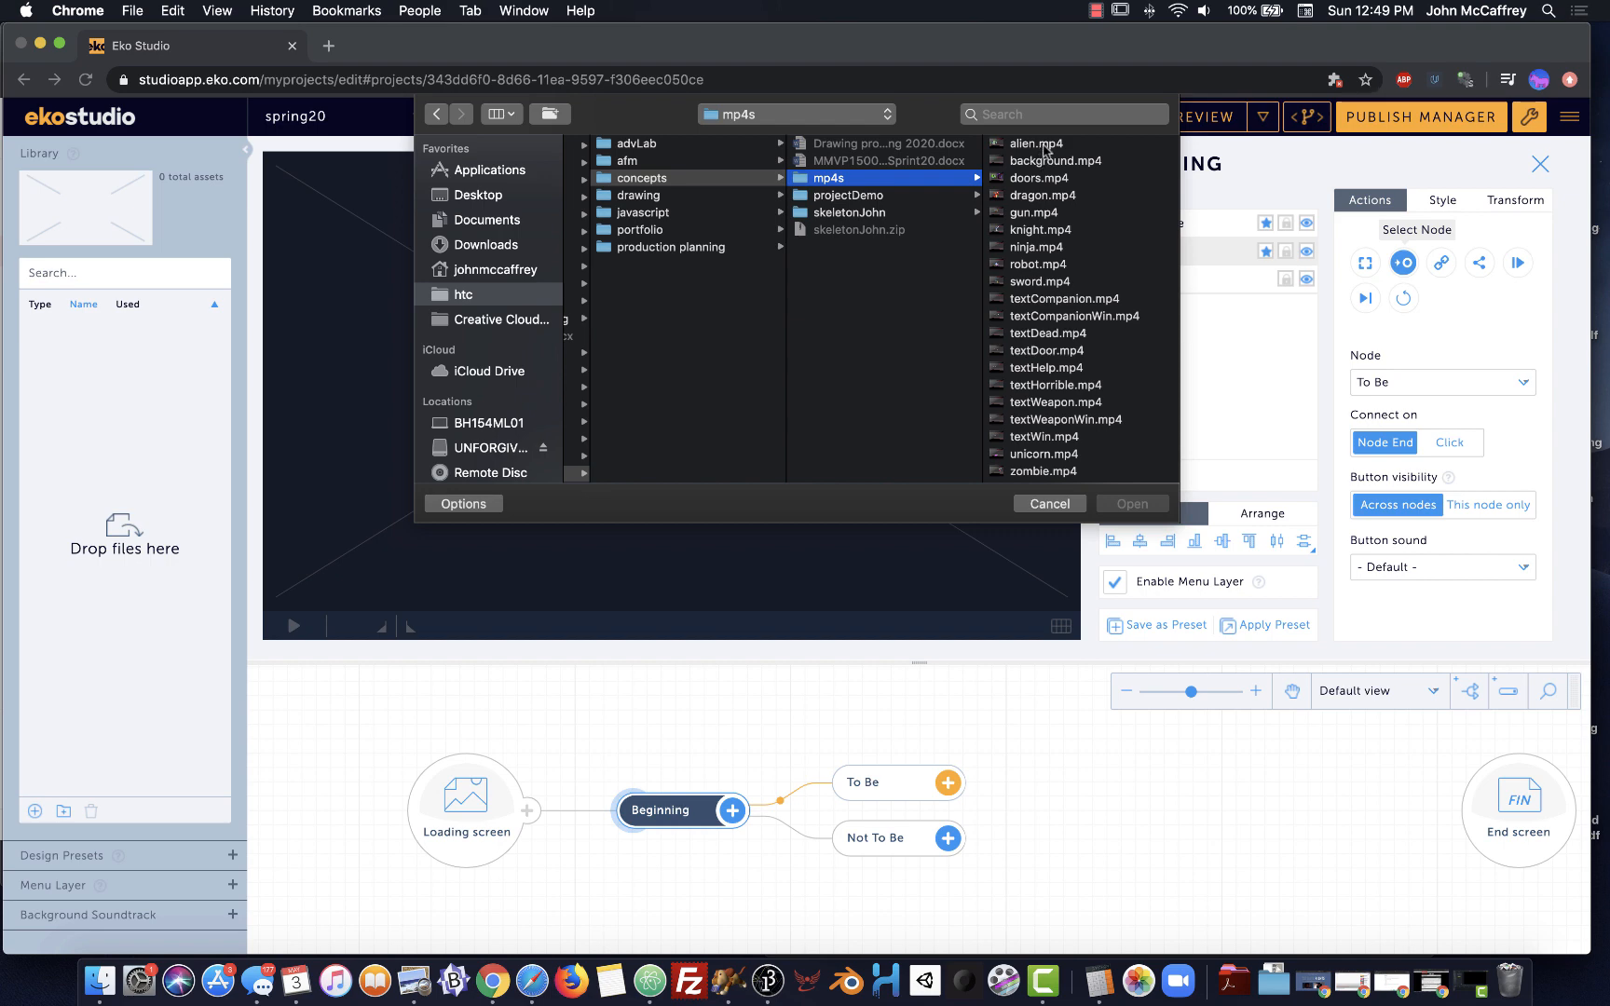
left_click(1043, 145)
scroll(824, 373, "down", 2)
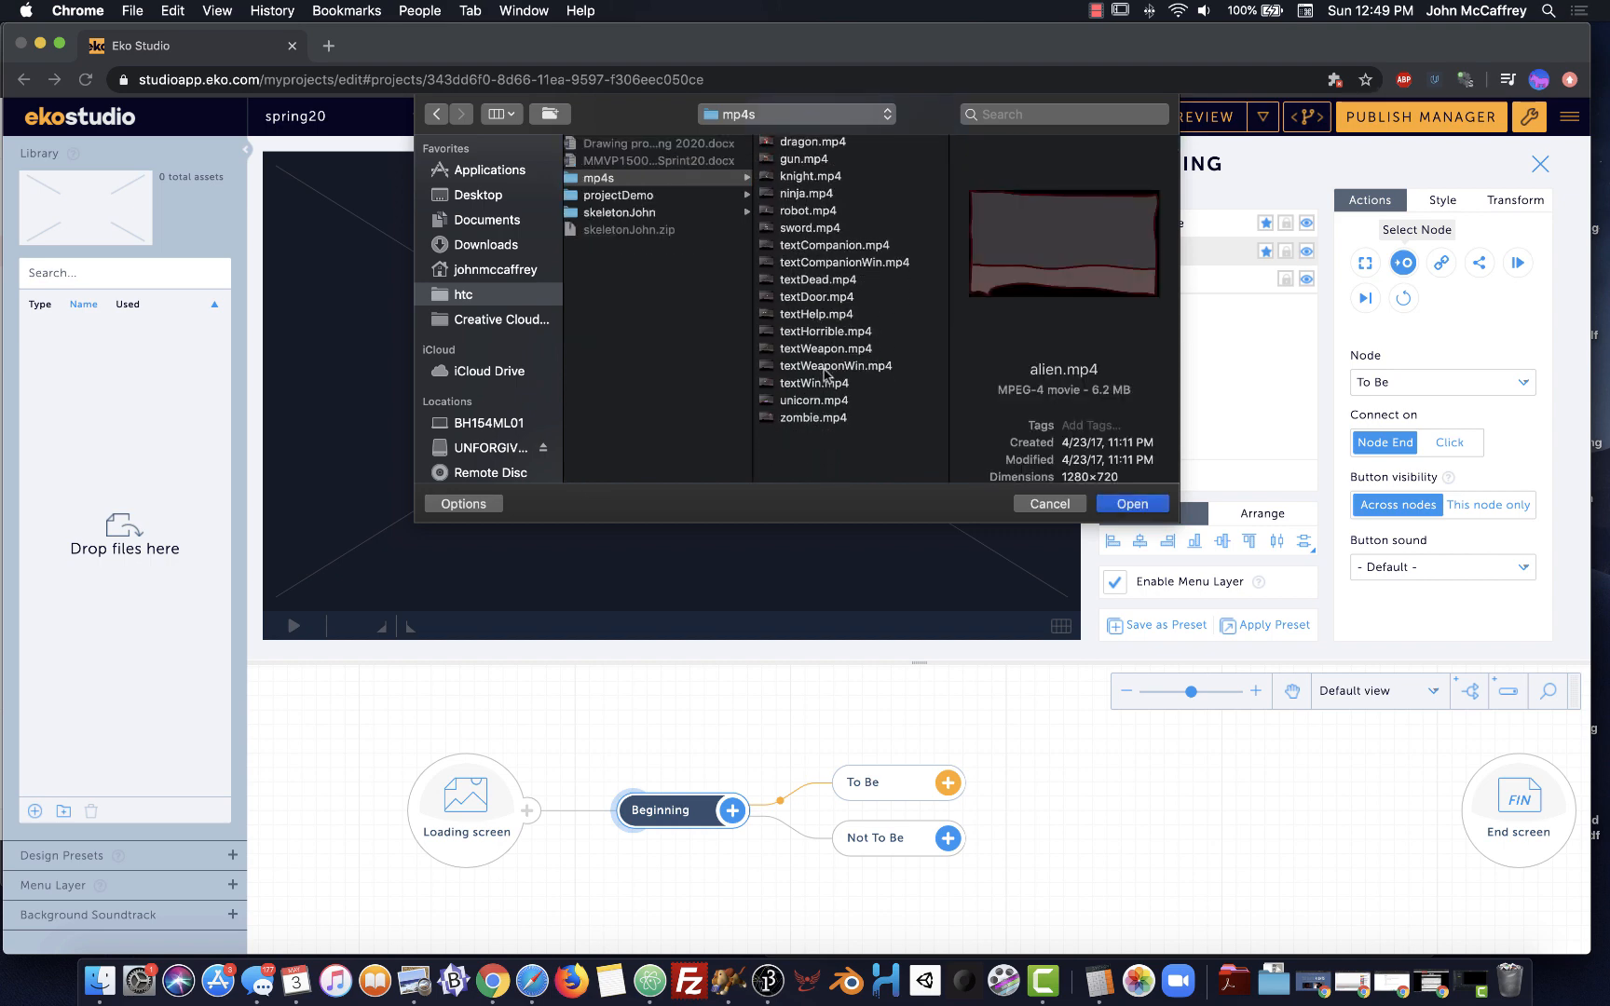
scroll(824, 375, "up", 2)
left_click(803, 472, "shift")
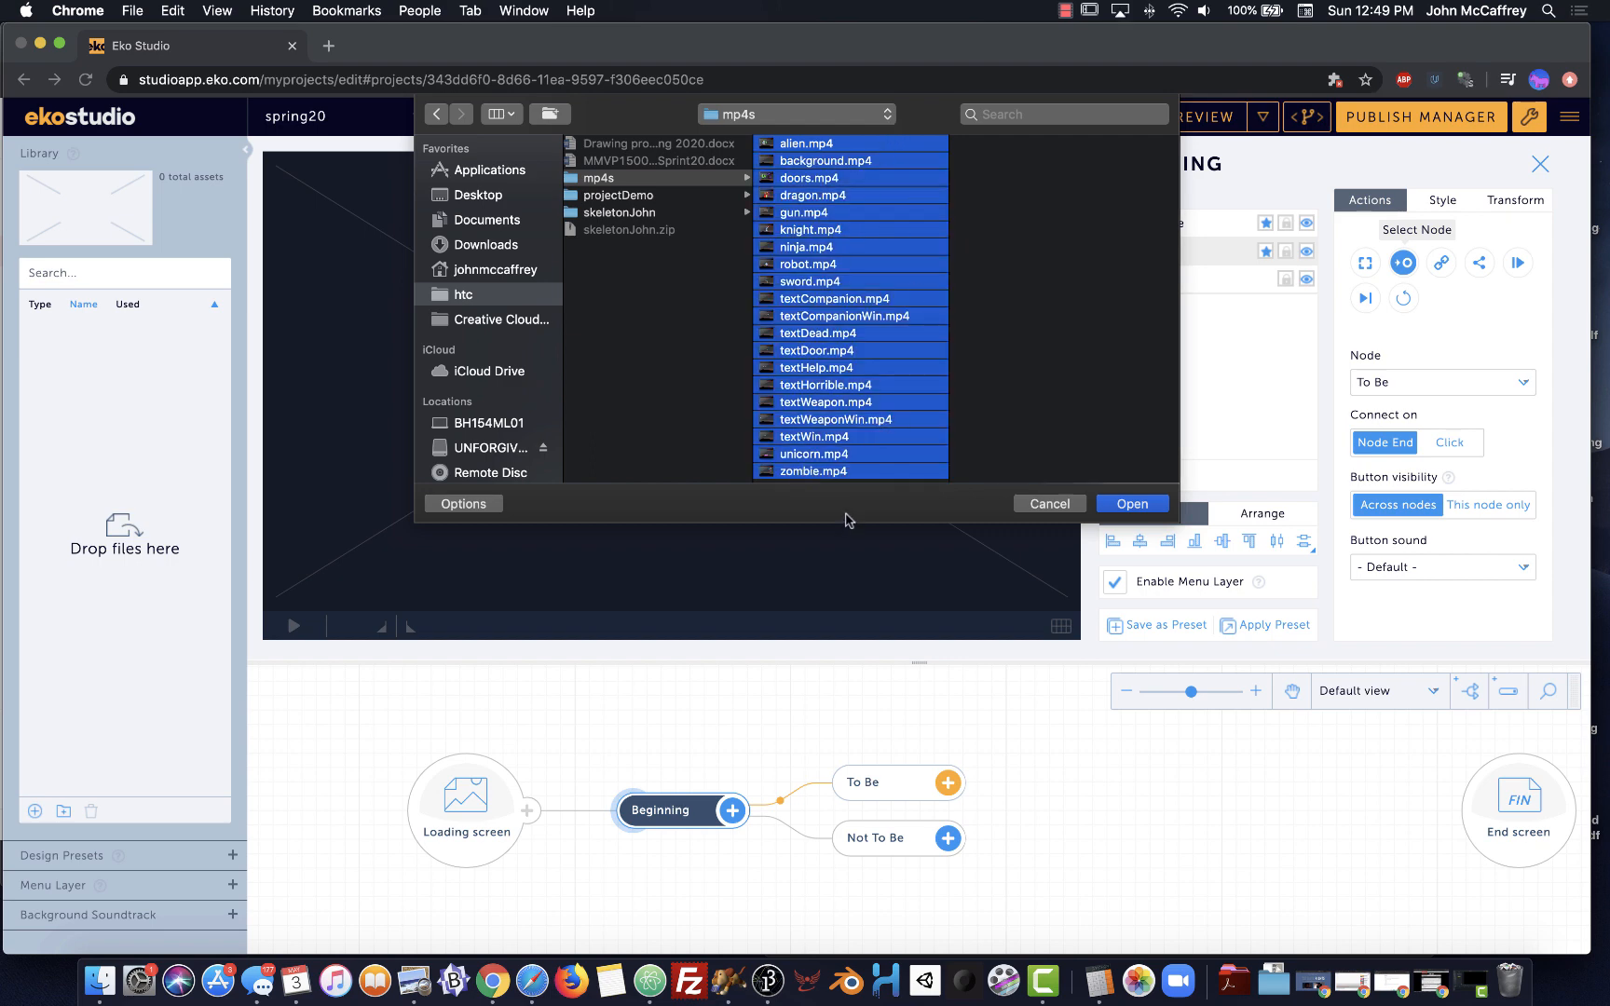
left_click(1132, 504)
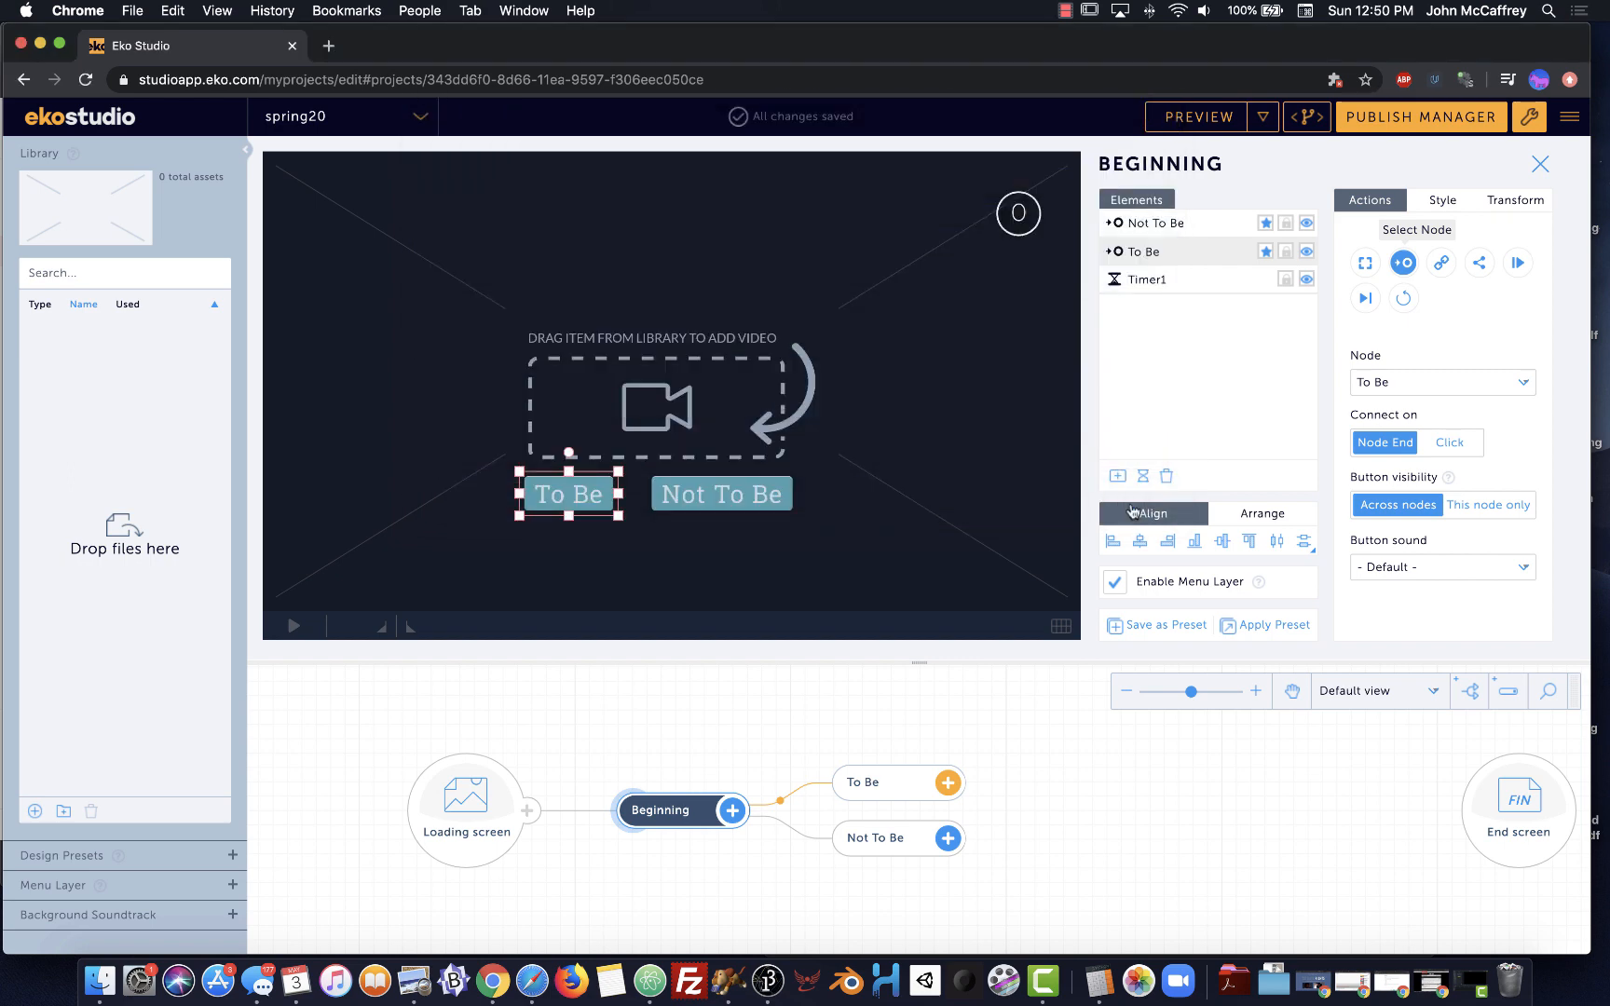
Let the 20 clips finish uploading and dismiss the video length tip
mouse_move(402, 272)
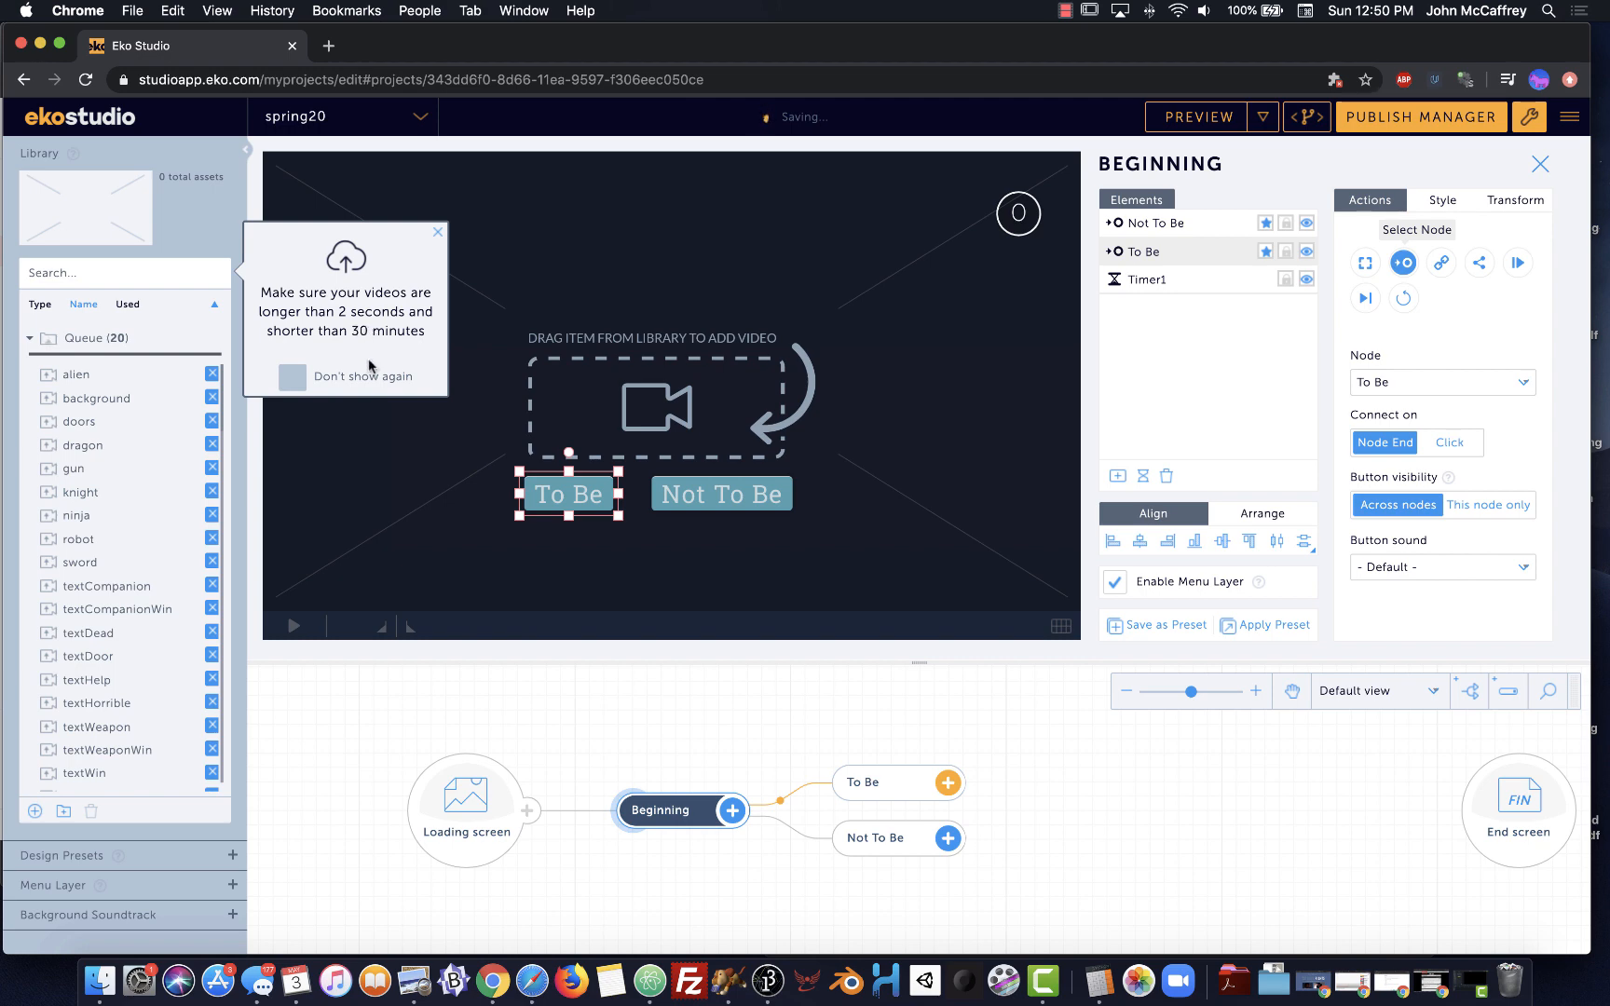
left_click(436, 233)
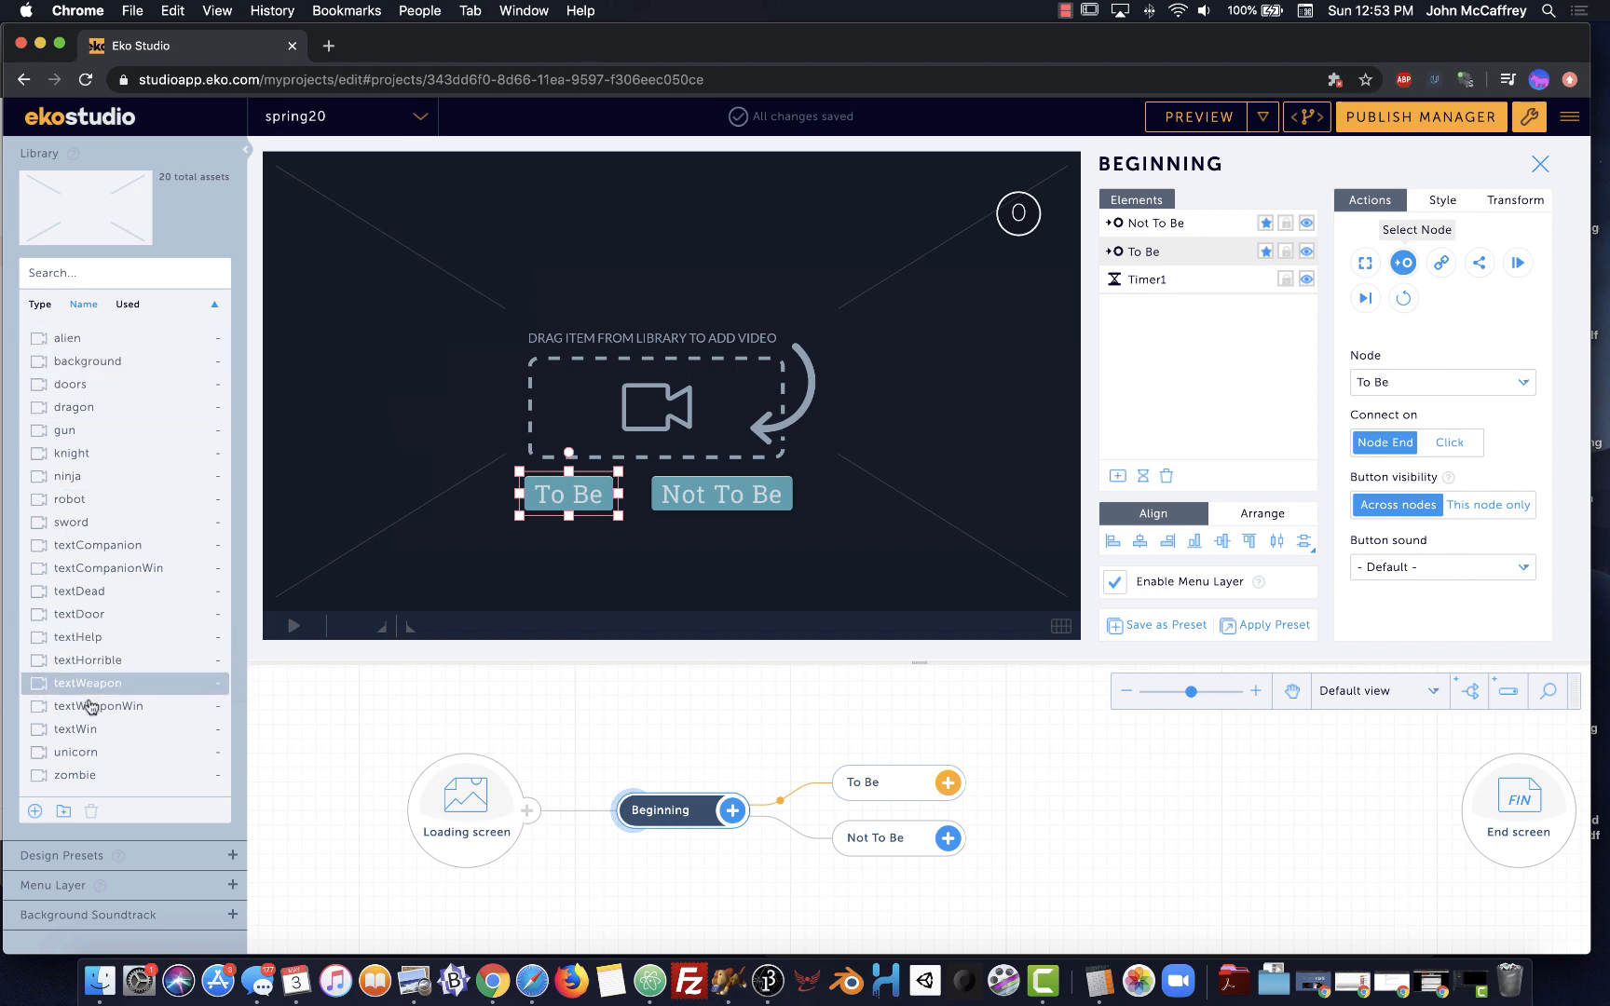
Preview the textCompanion, knight, textCompanionWin and textWeaponWin clips in the library
left_click(79, 775)
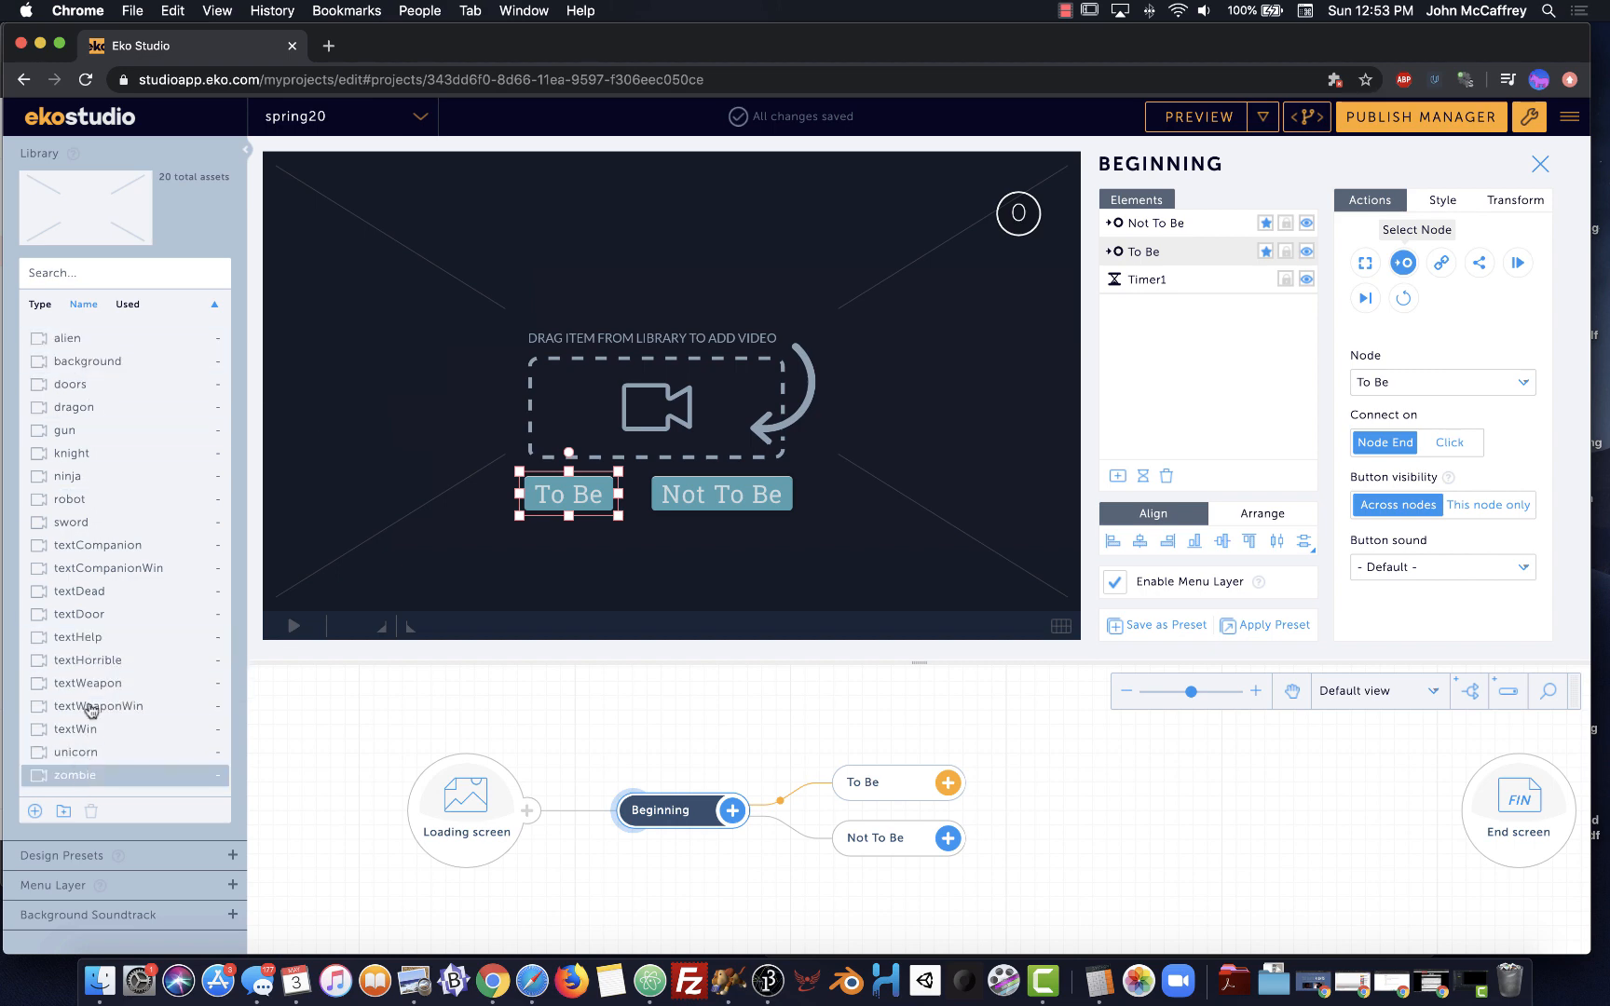
left_click(95, 548)
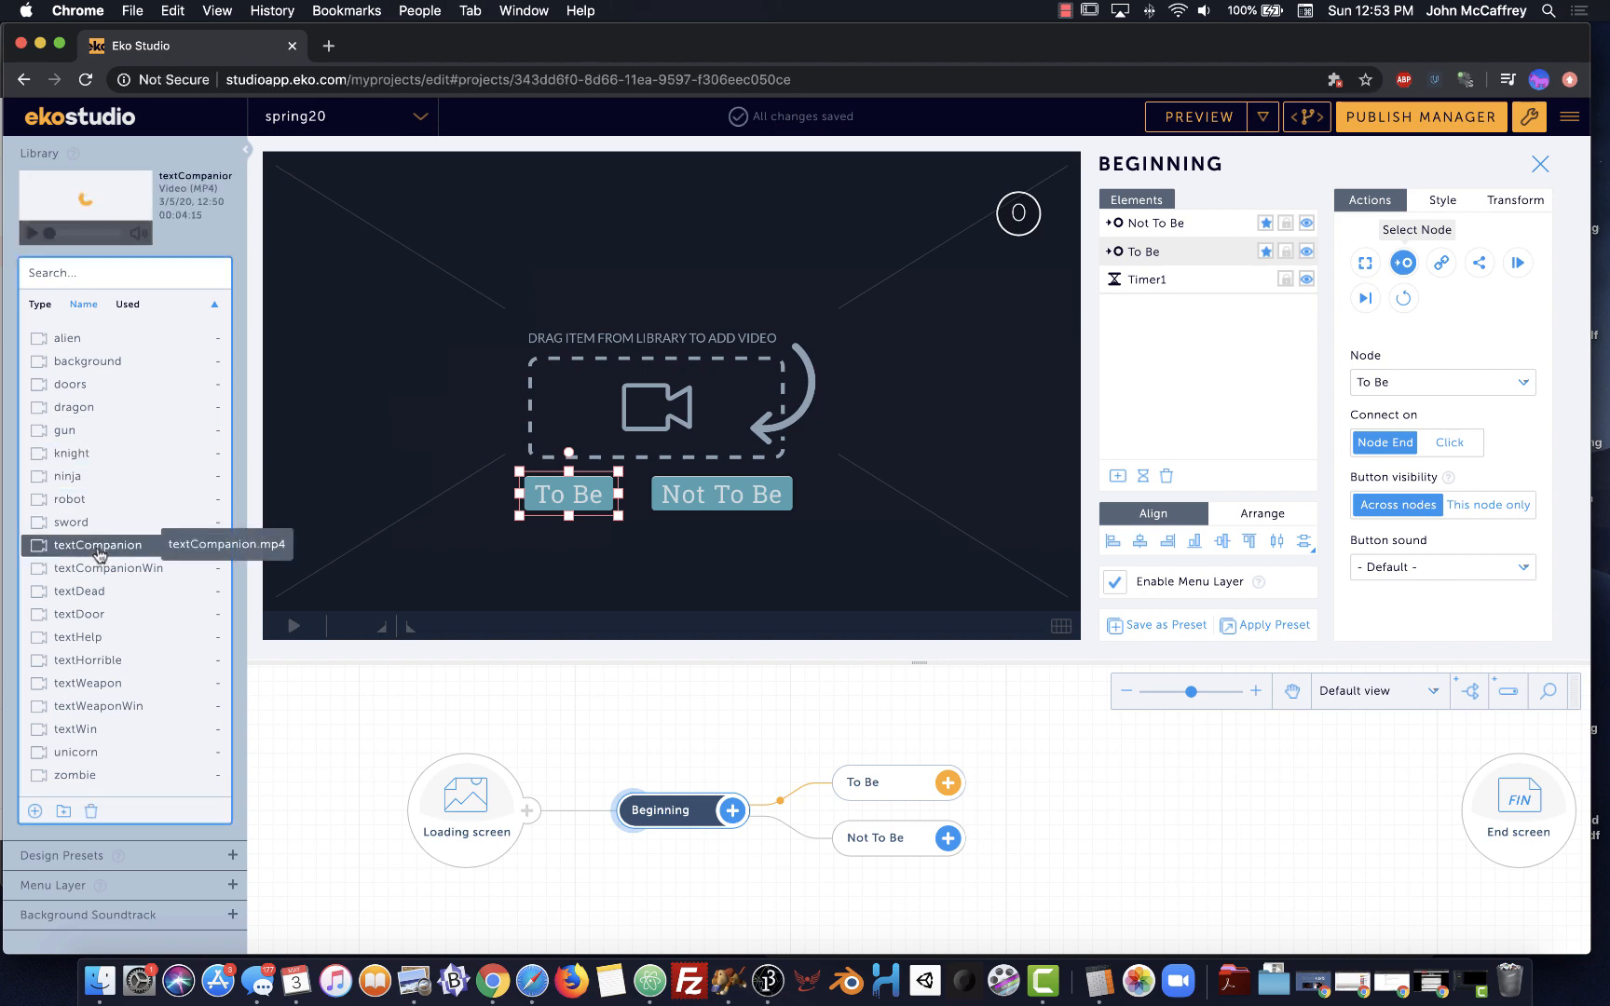
left_click(29, 235)
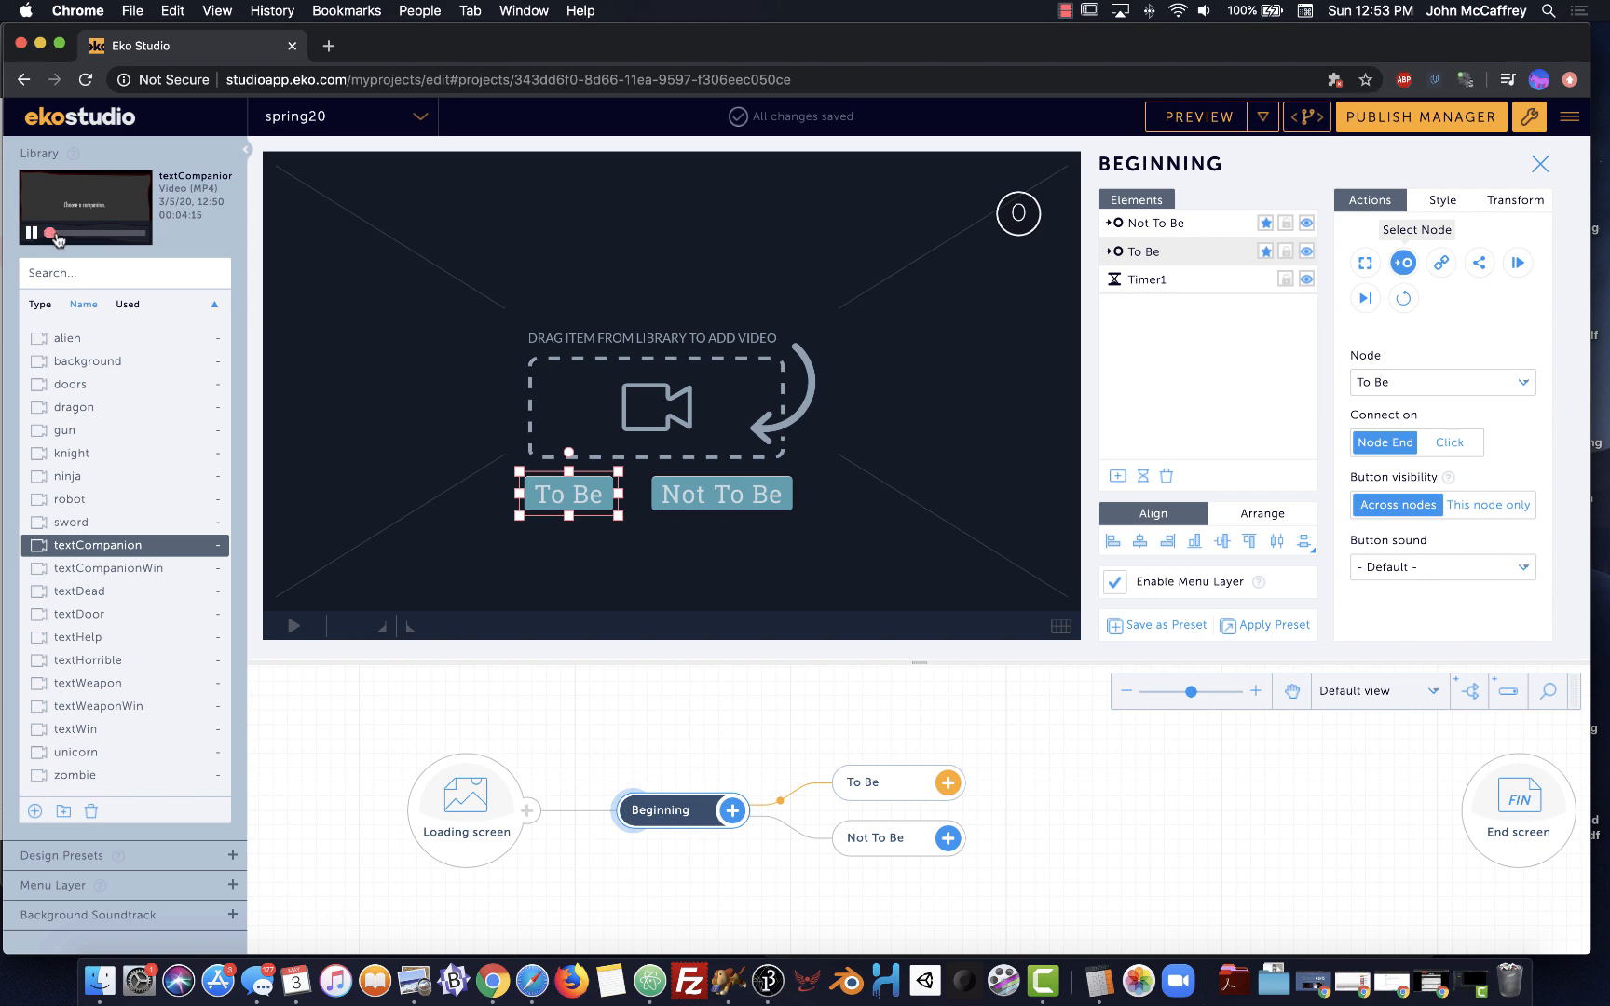
left_click(58, 454)
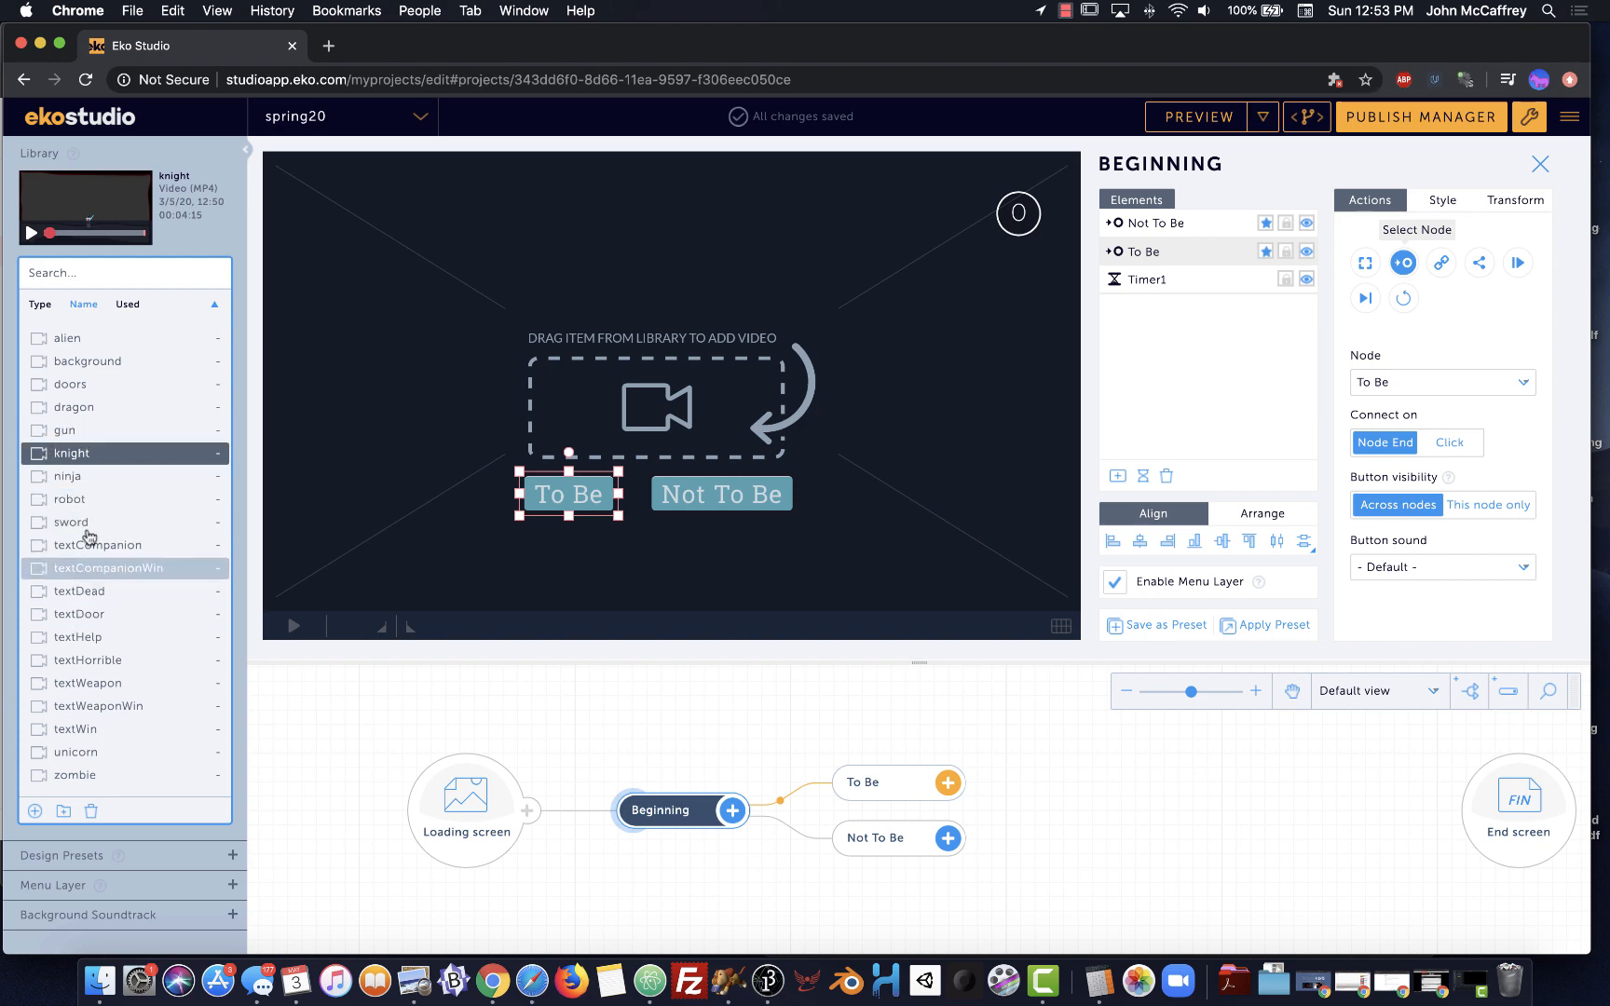
left_click(115, 570)
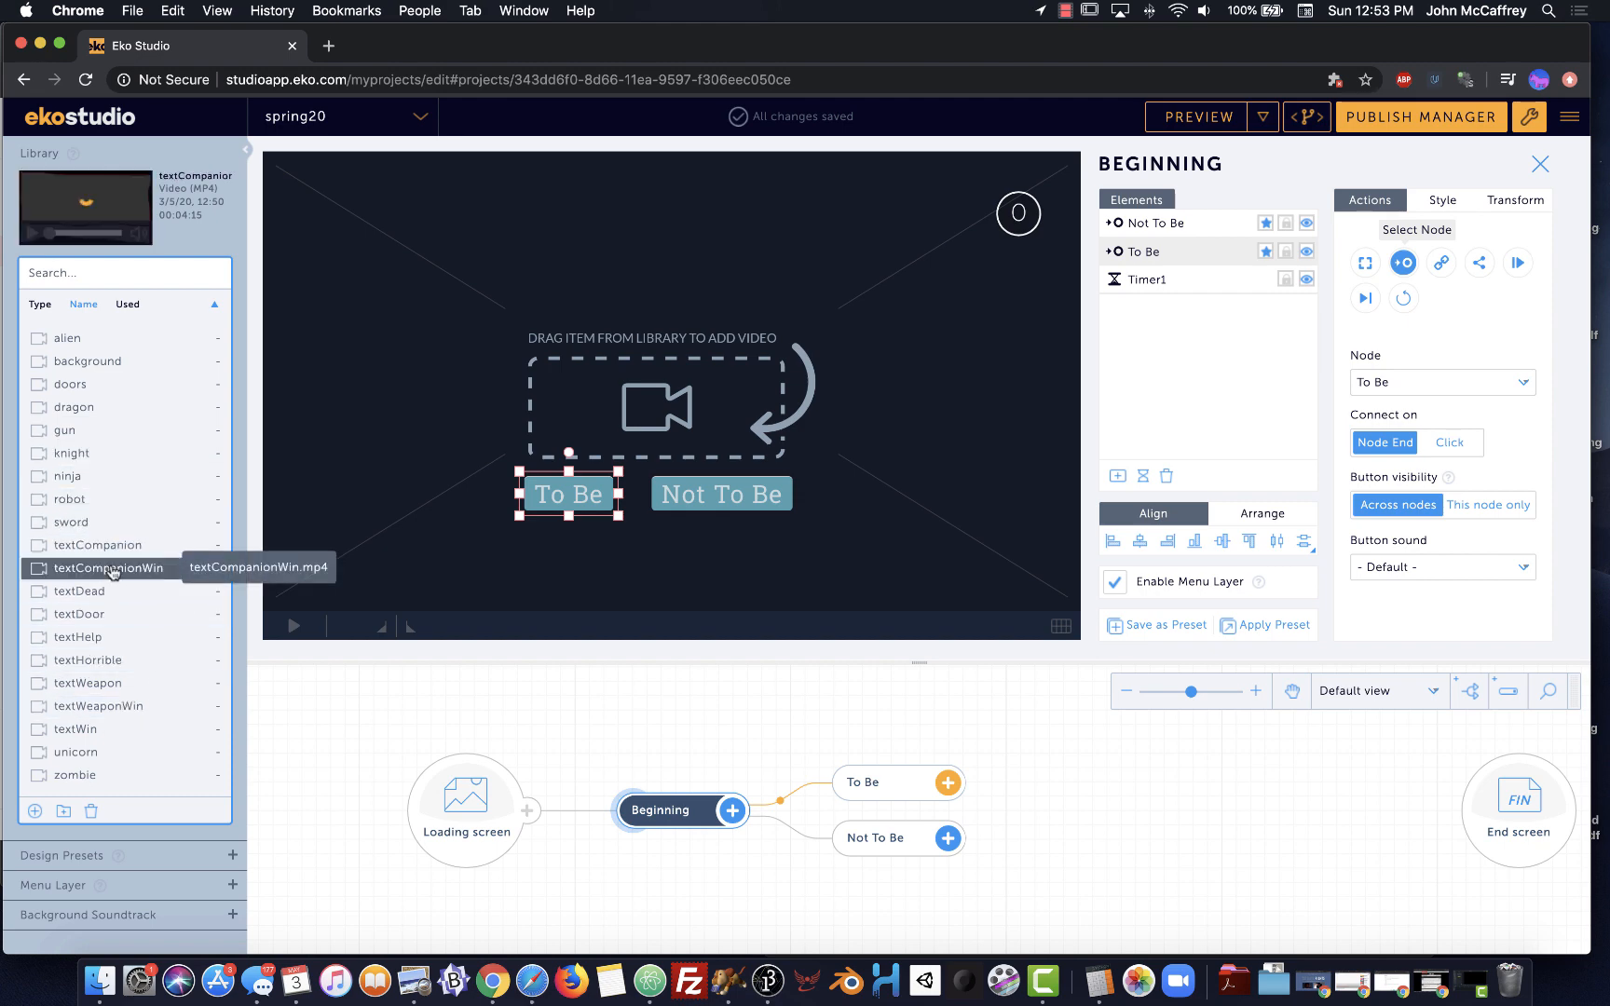
left_click(33, 234)
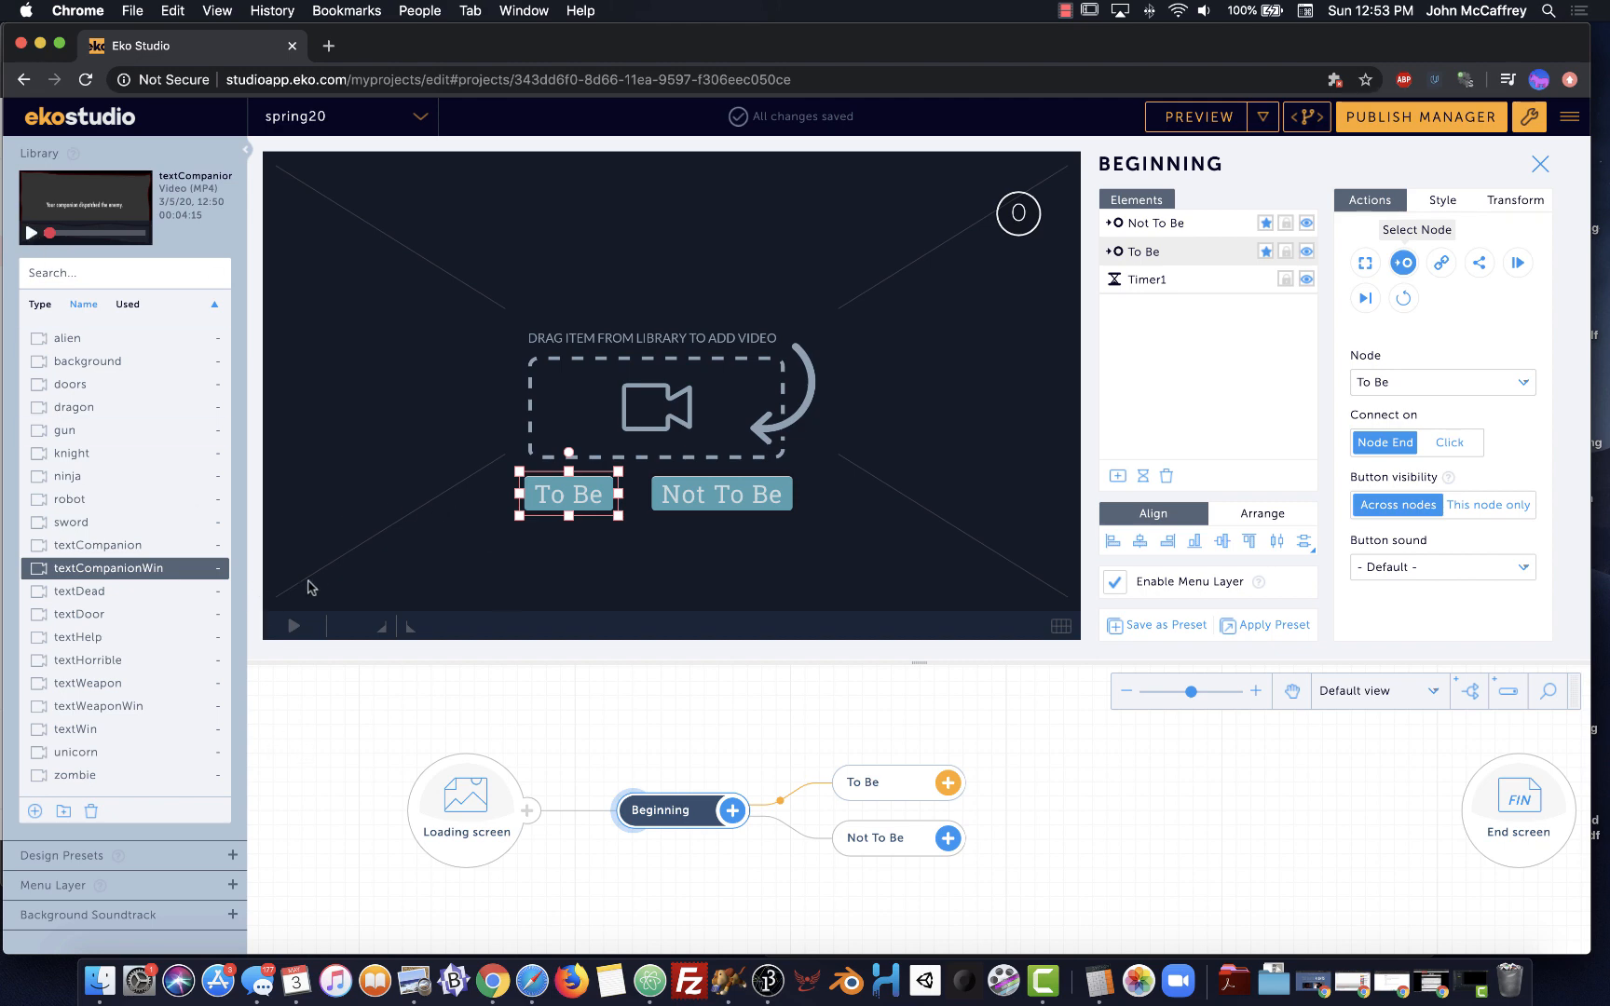
left_click(105, 712)
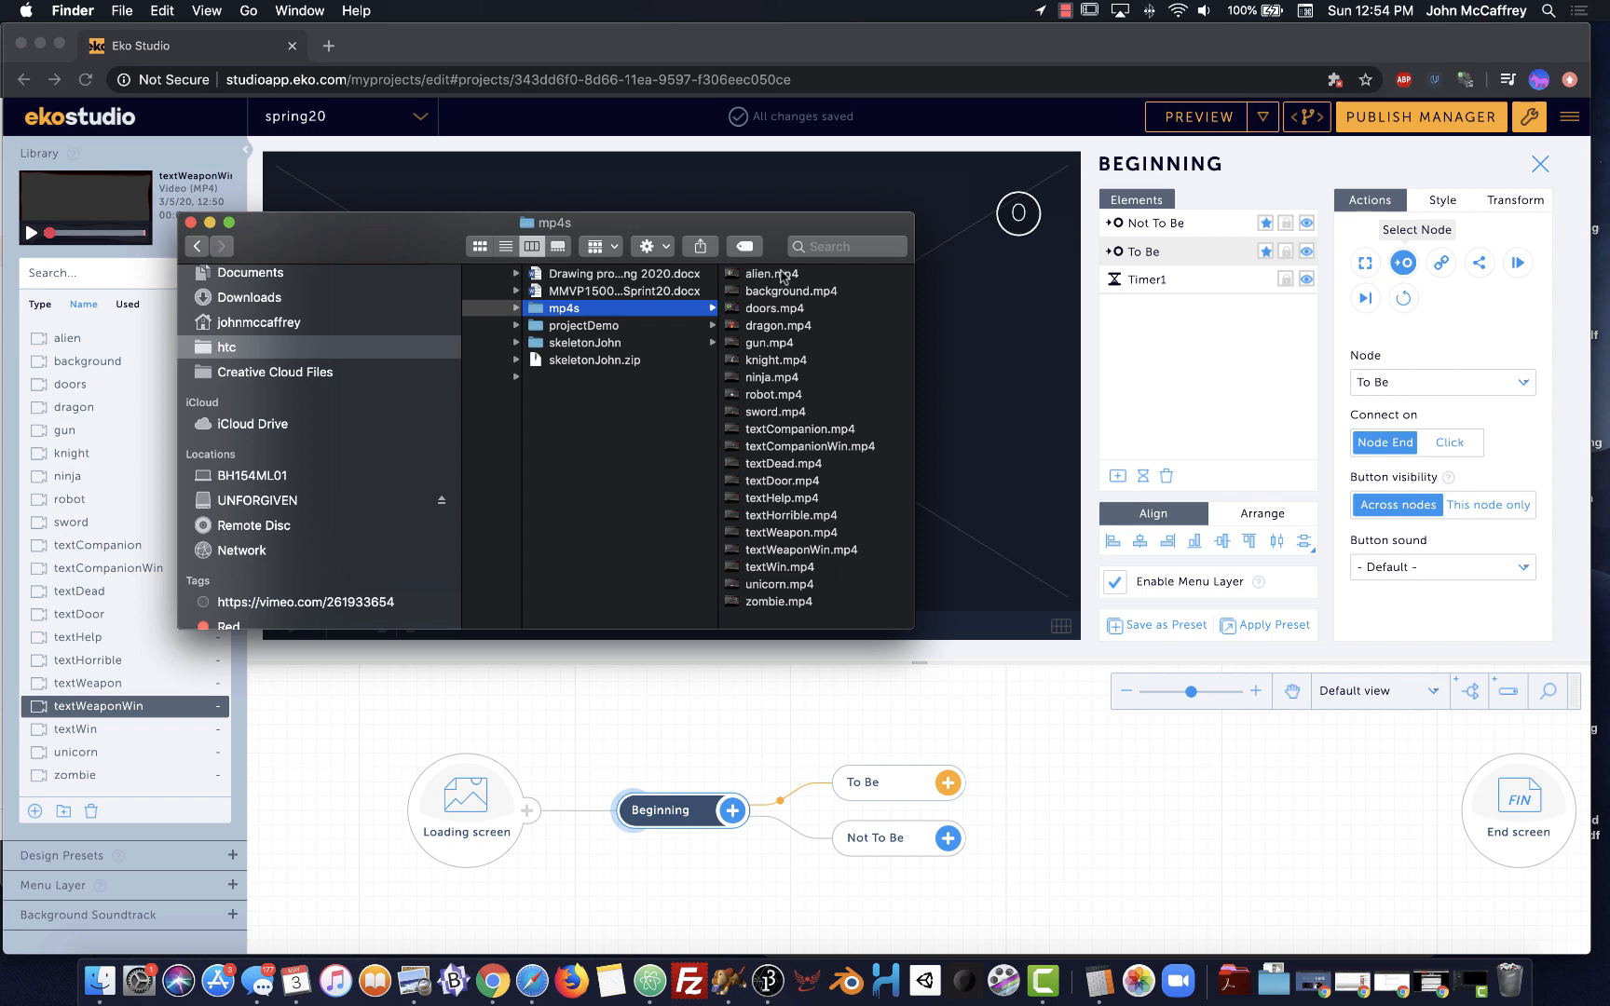
Quick Look each clip in turn, from alien.mp4 through robot.mp4 to textCompanion.mp4
left_click(779, 274)
key("space")
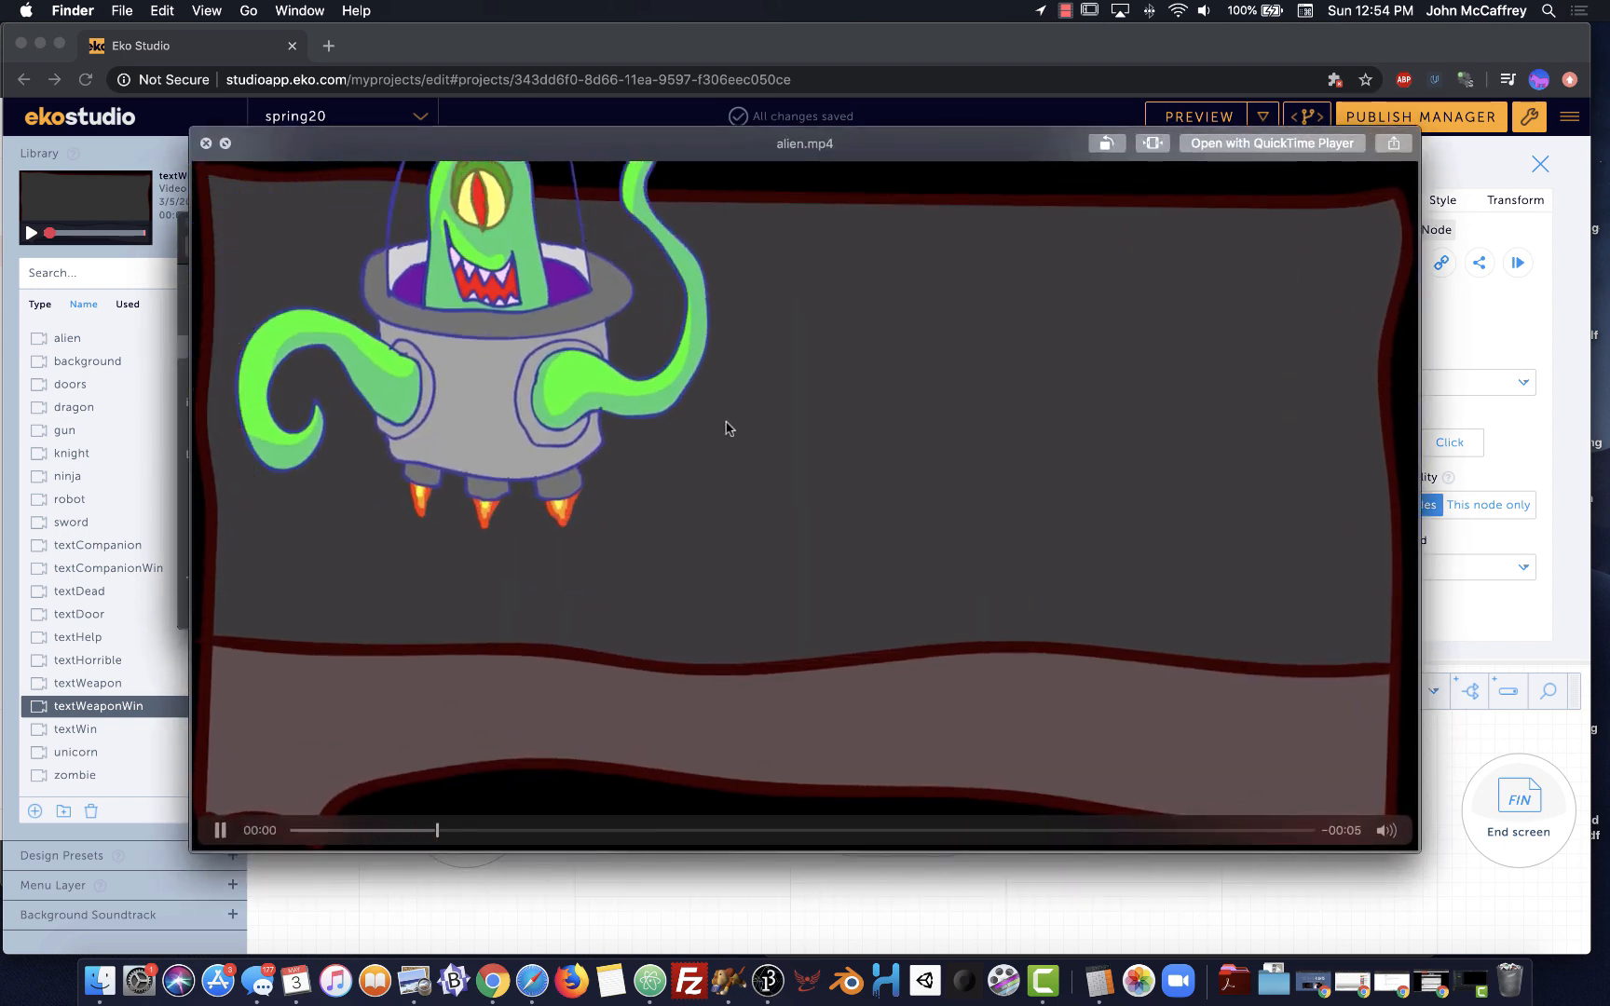
key("Down")
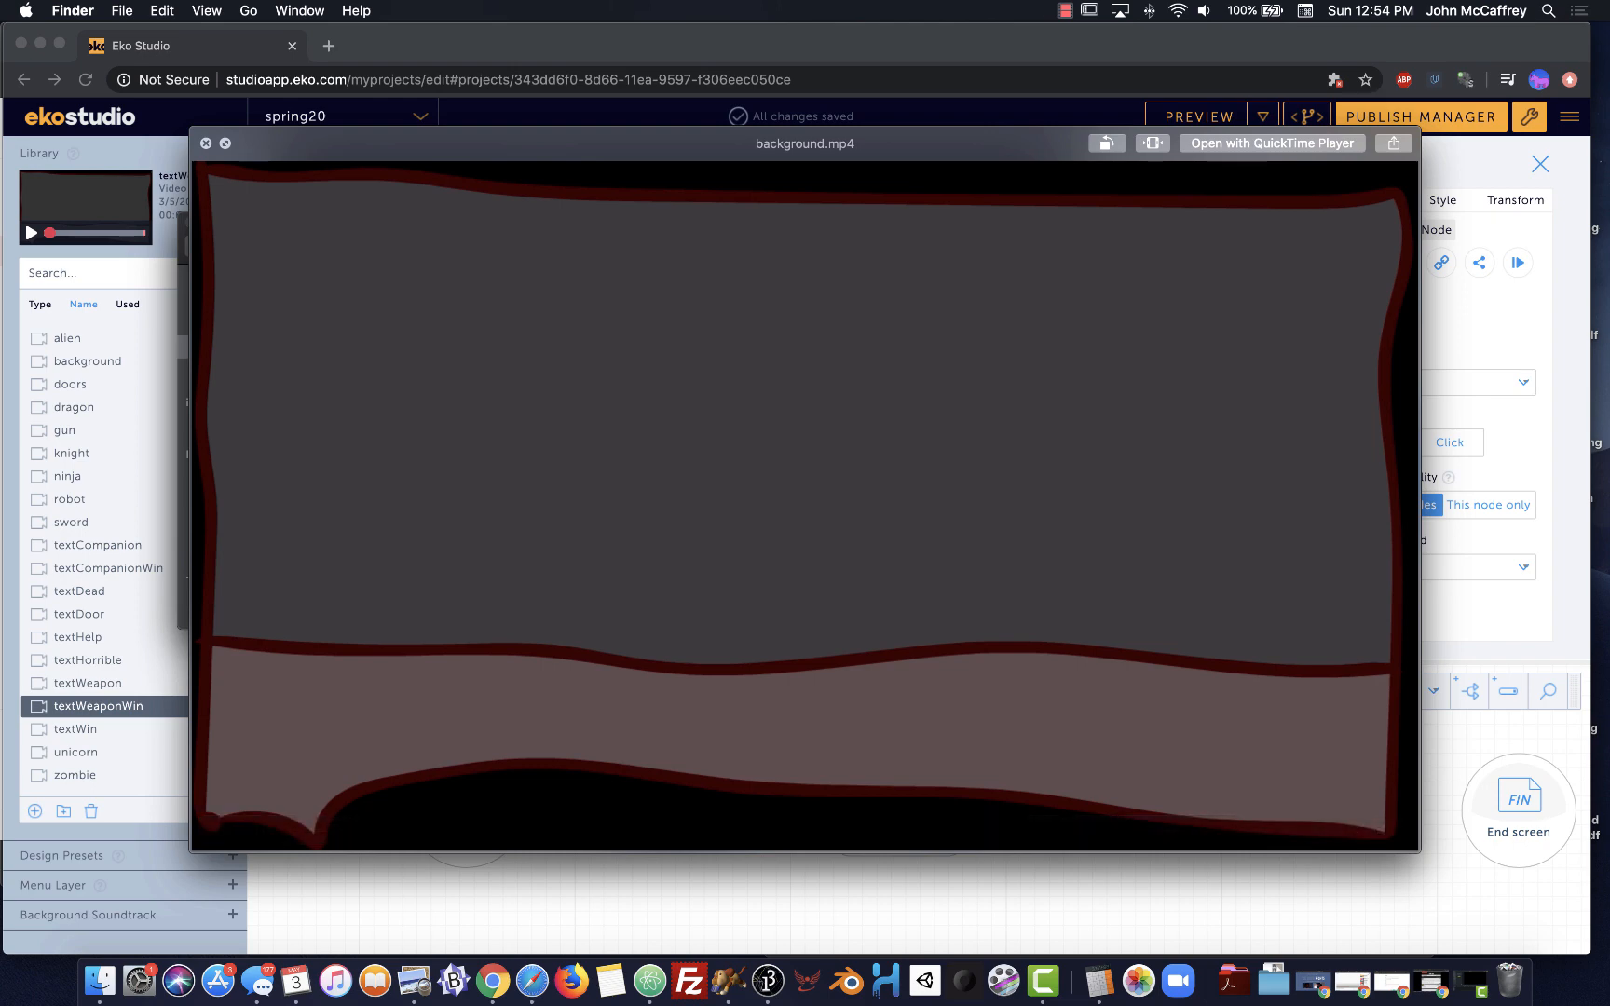
key("Down")
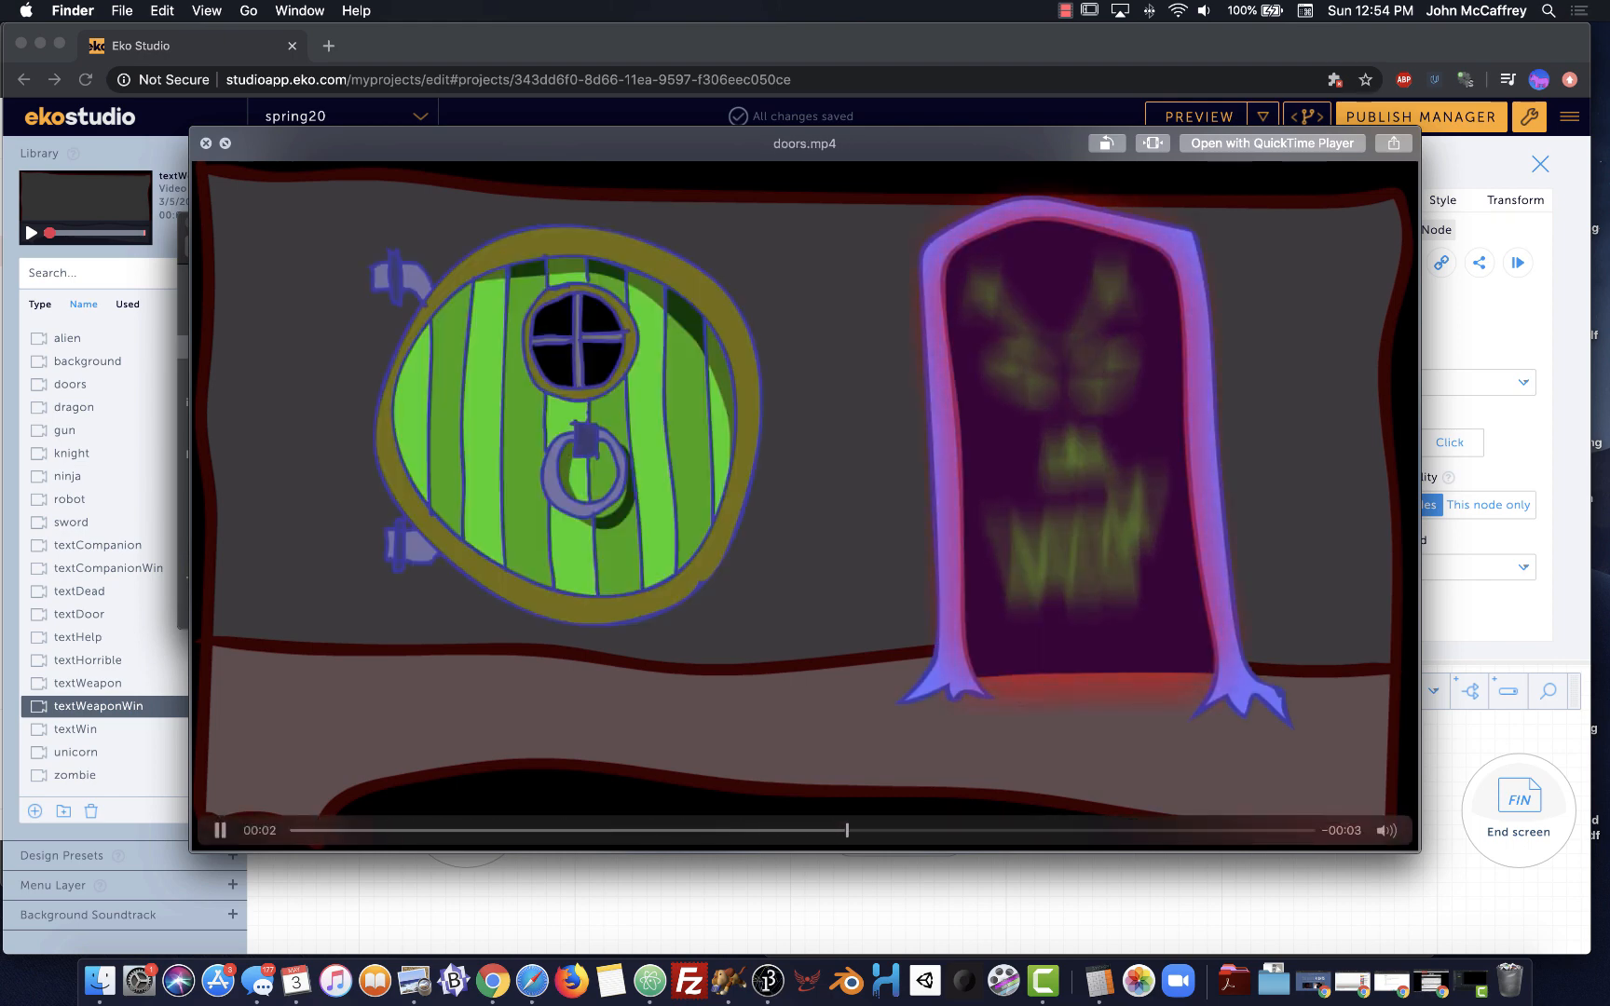
key("Down")
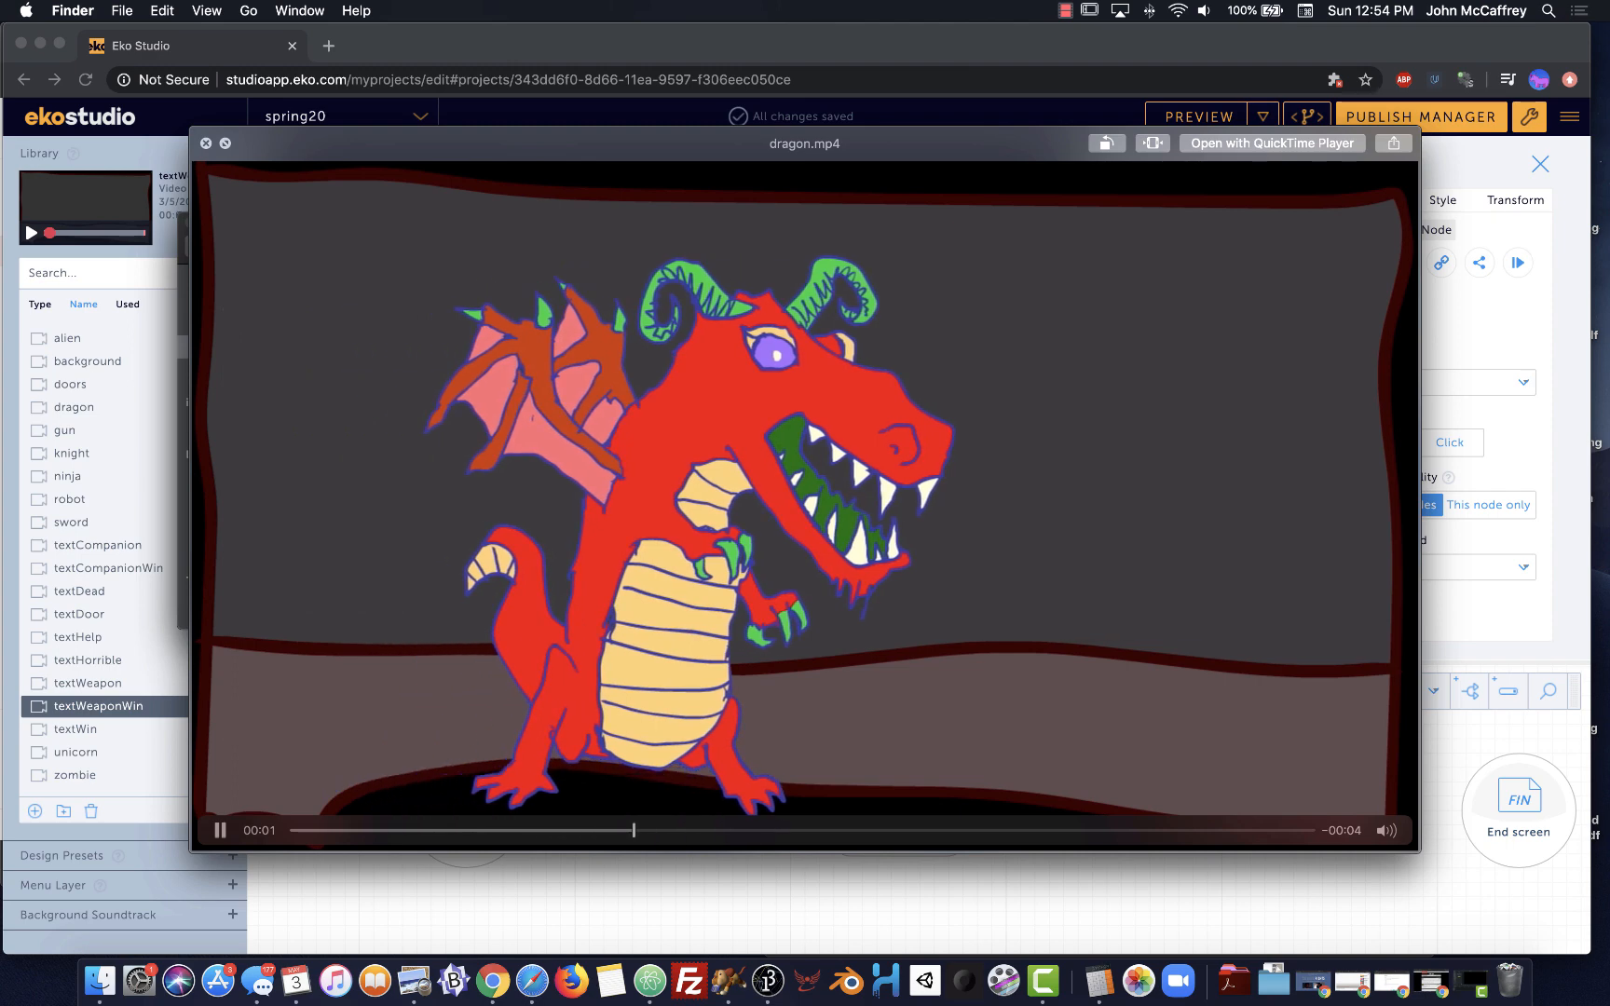
key("Down")
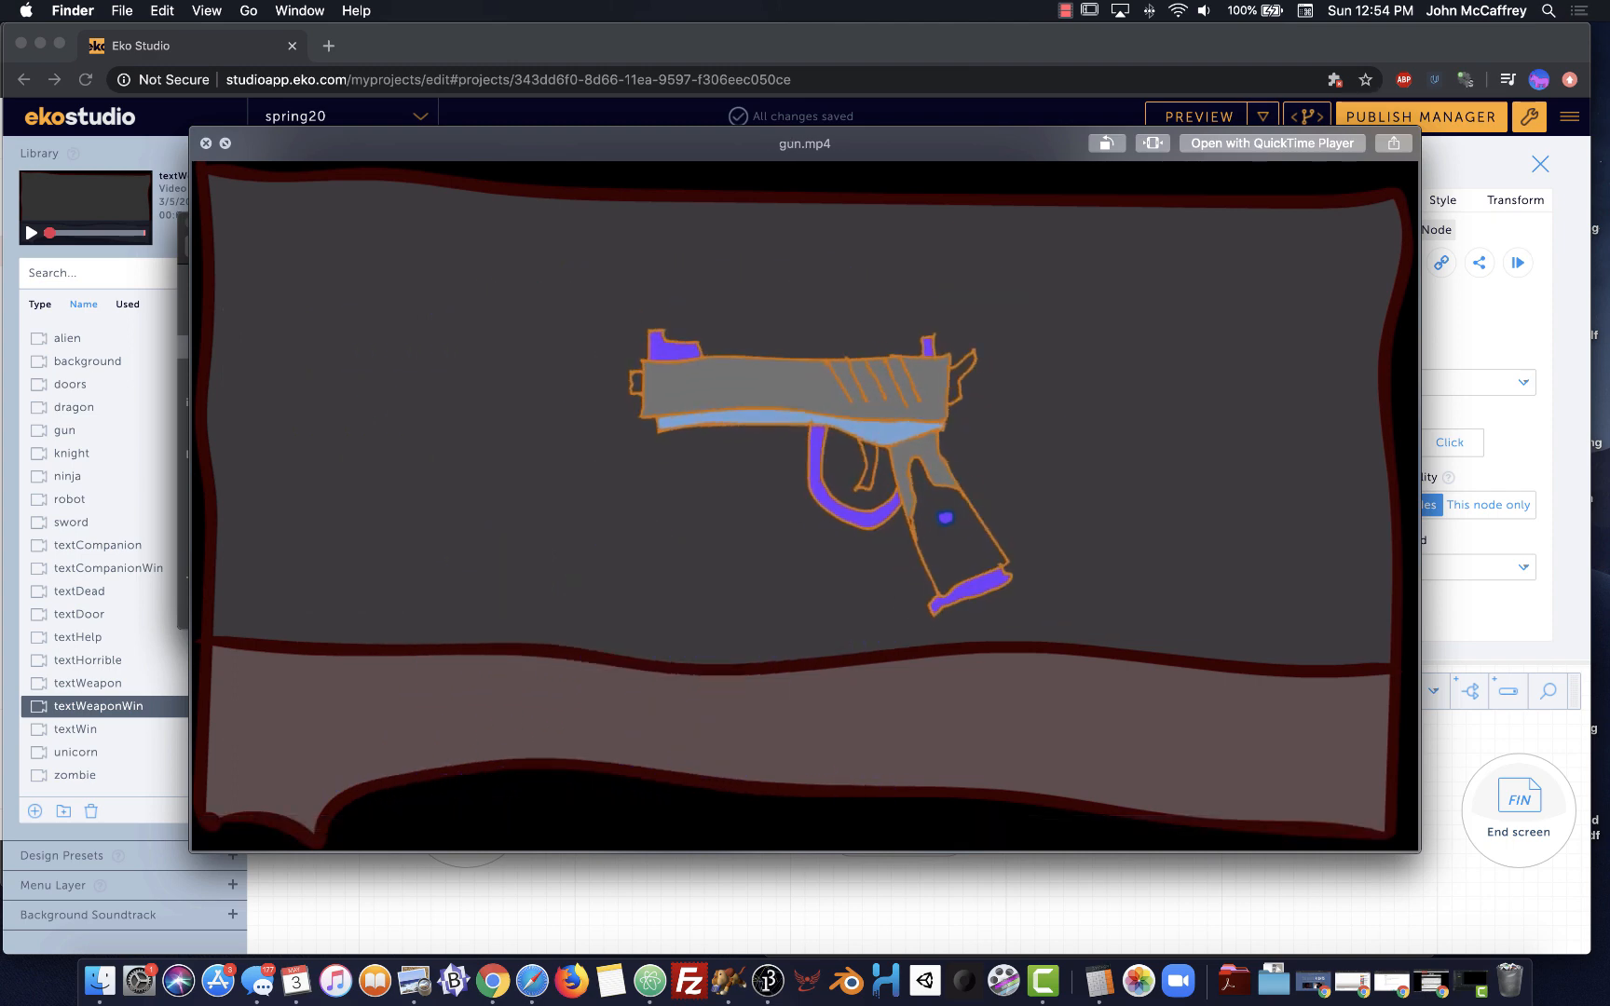
key("Down")
key("Down")
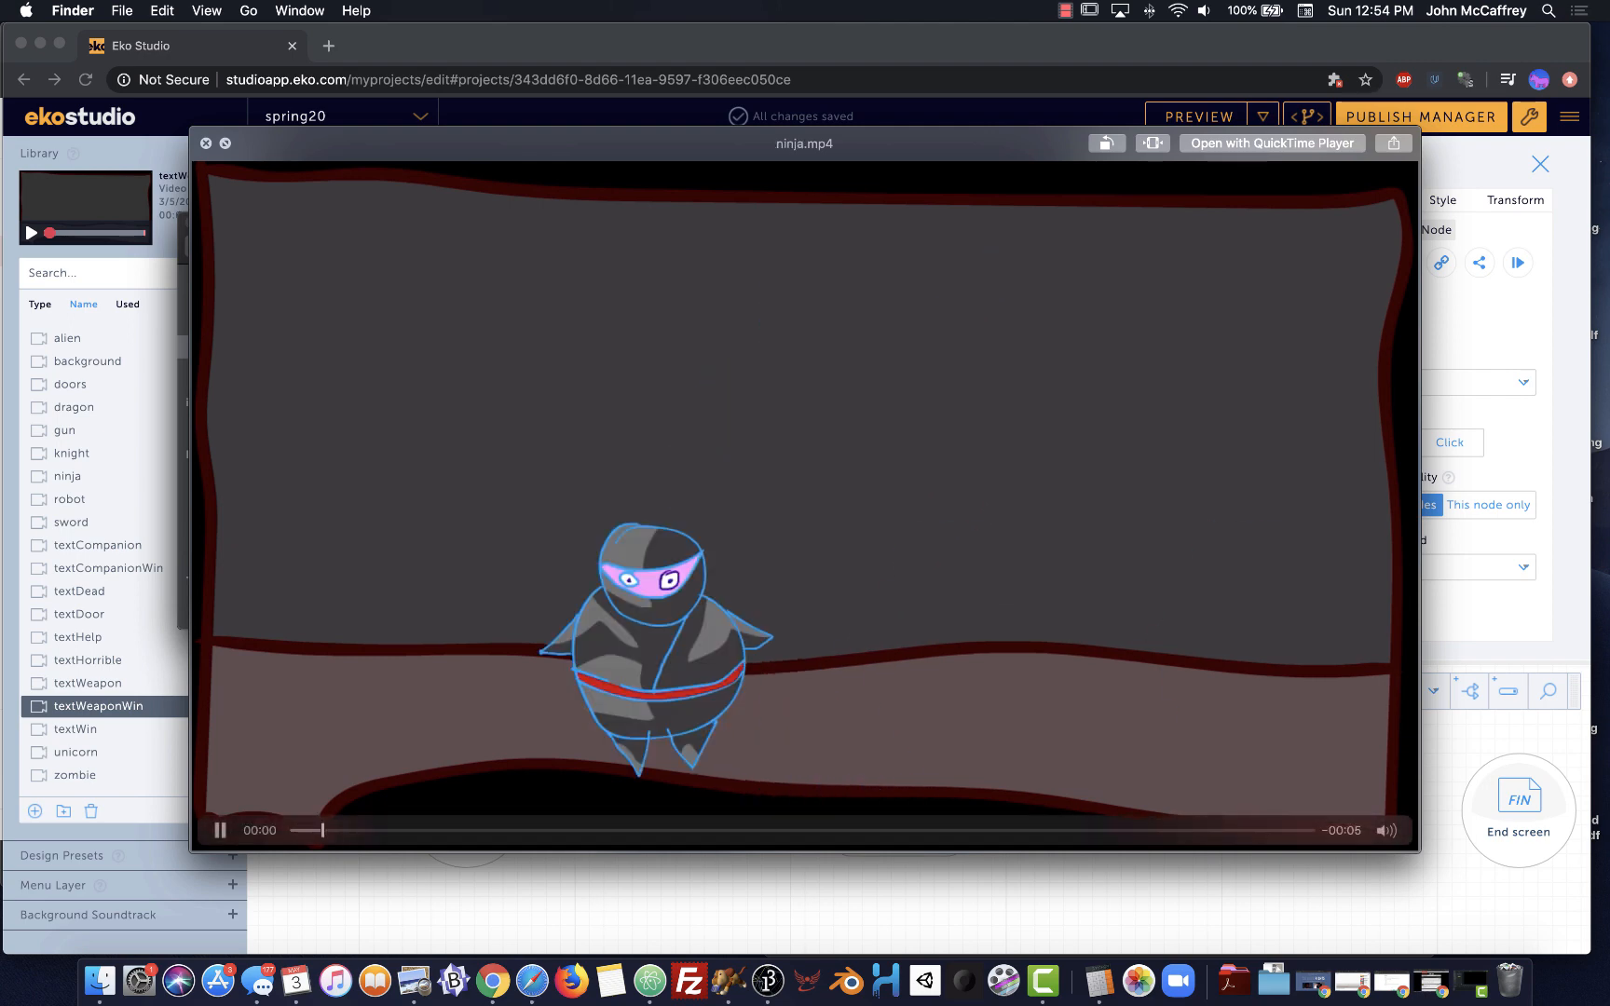
key("Down")
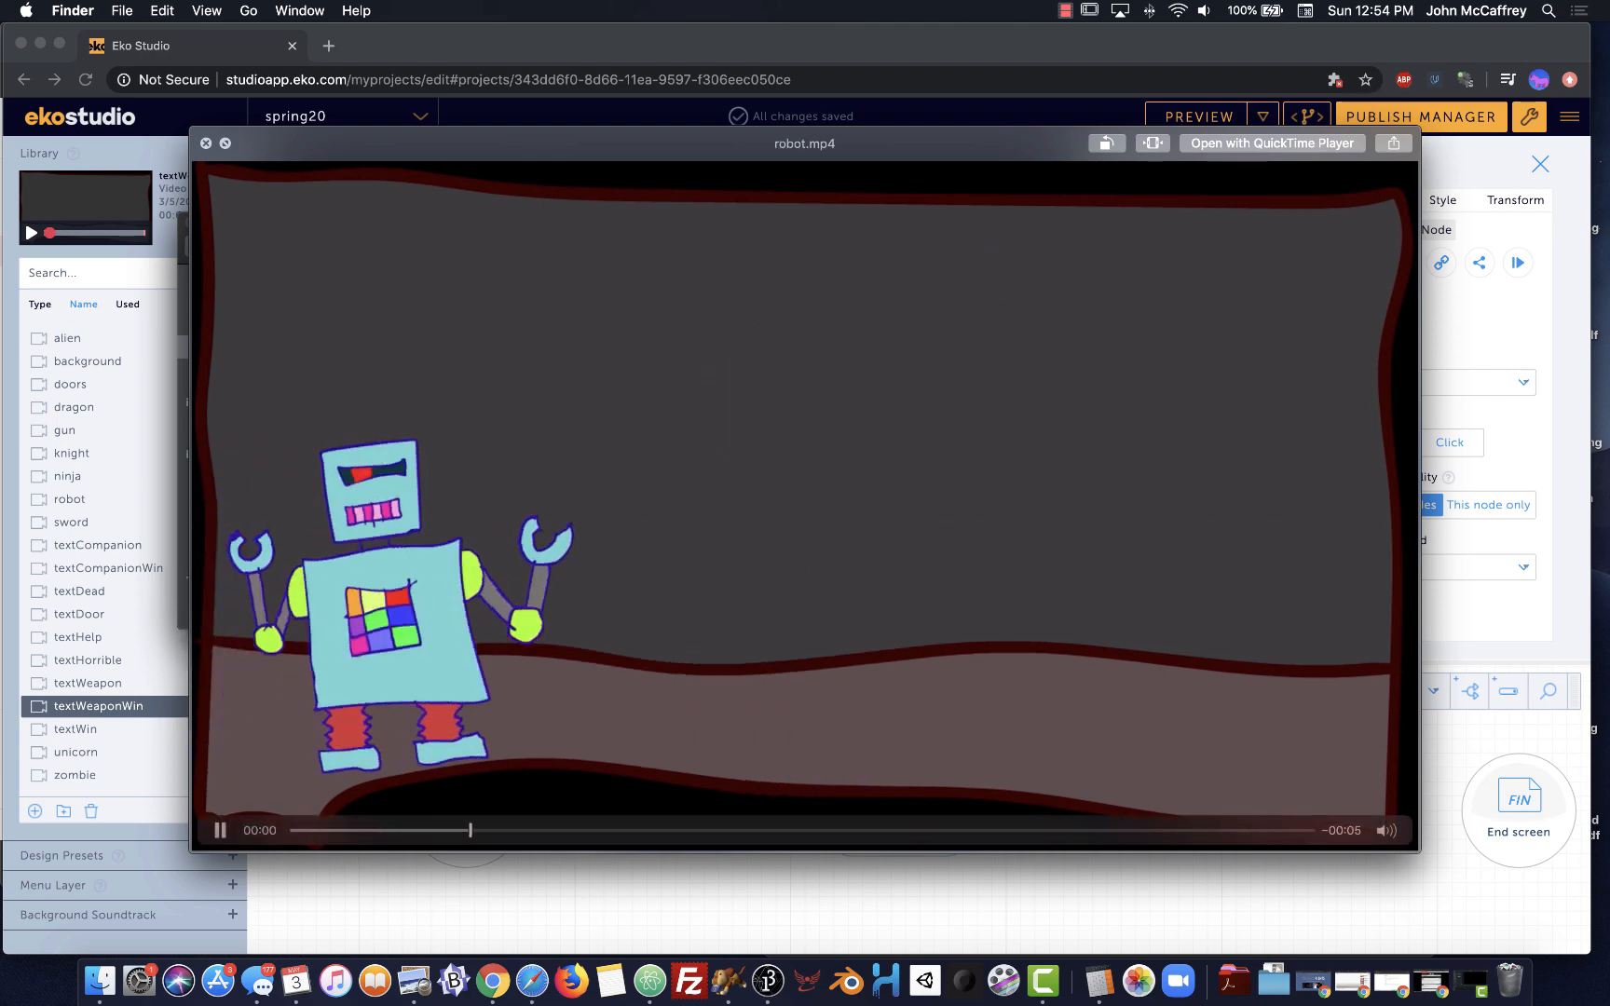
key("Down")
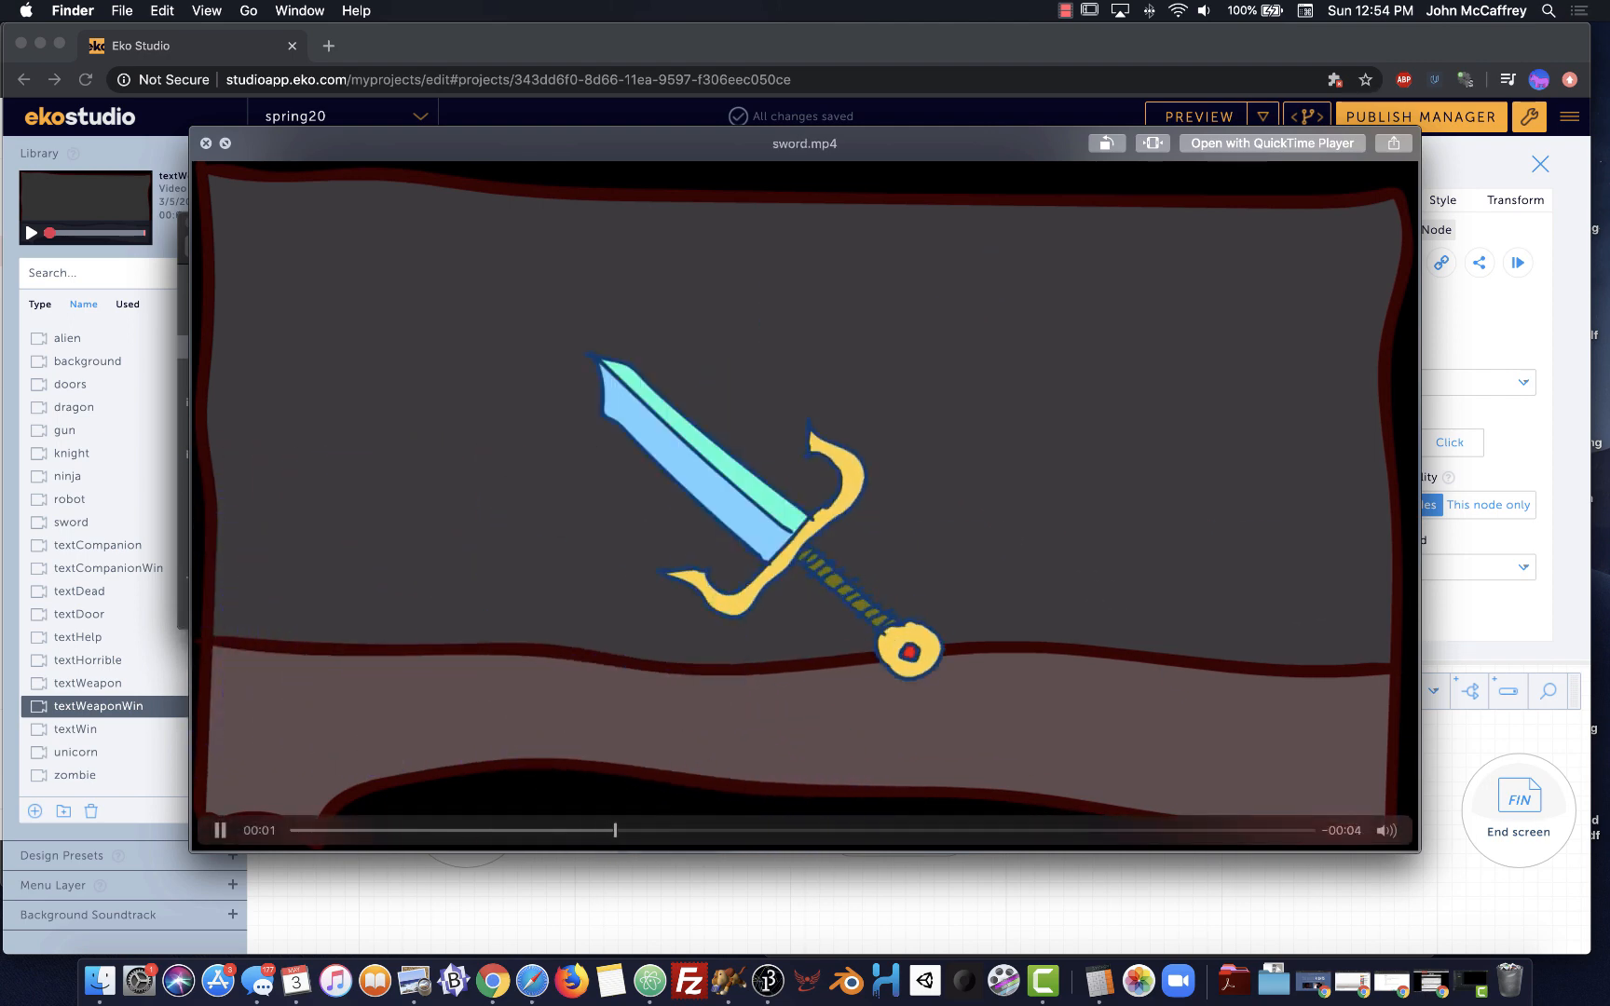
key("Down")
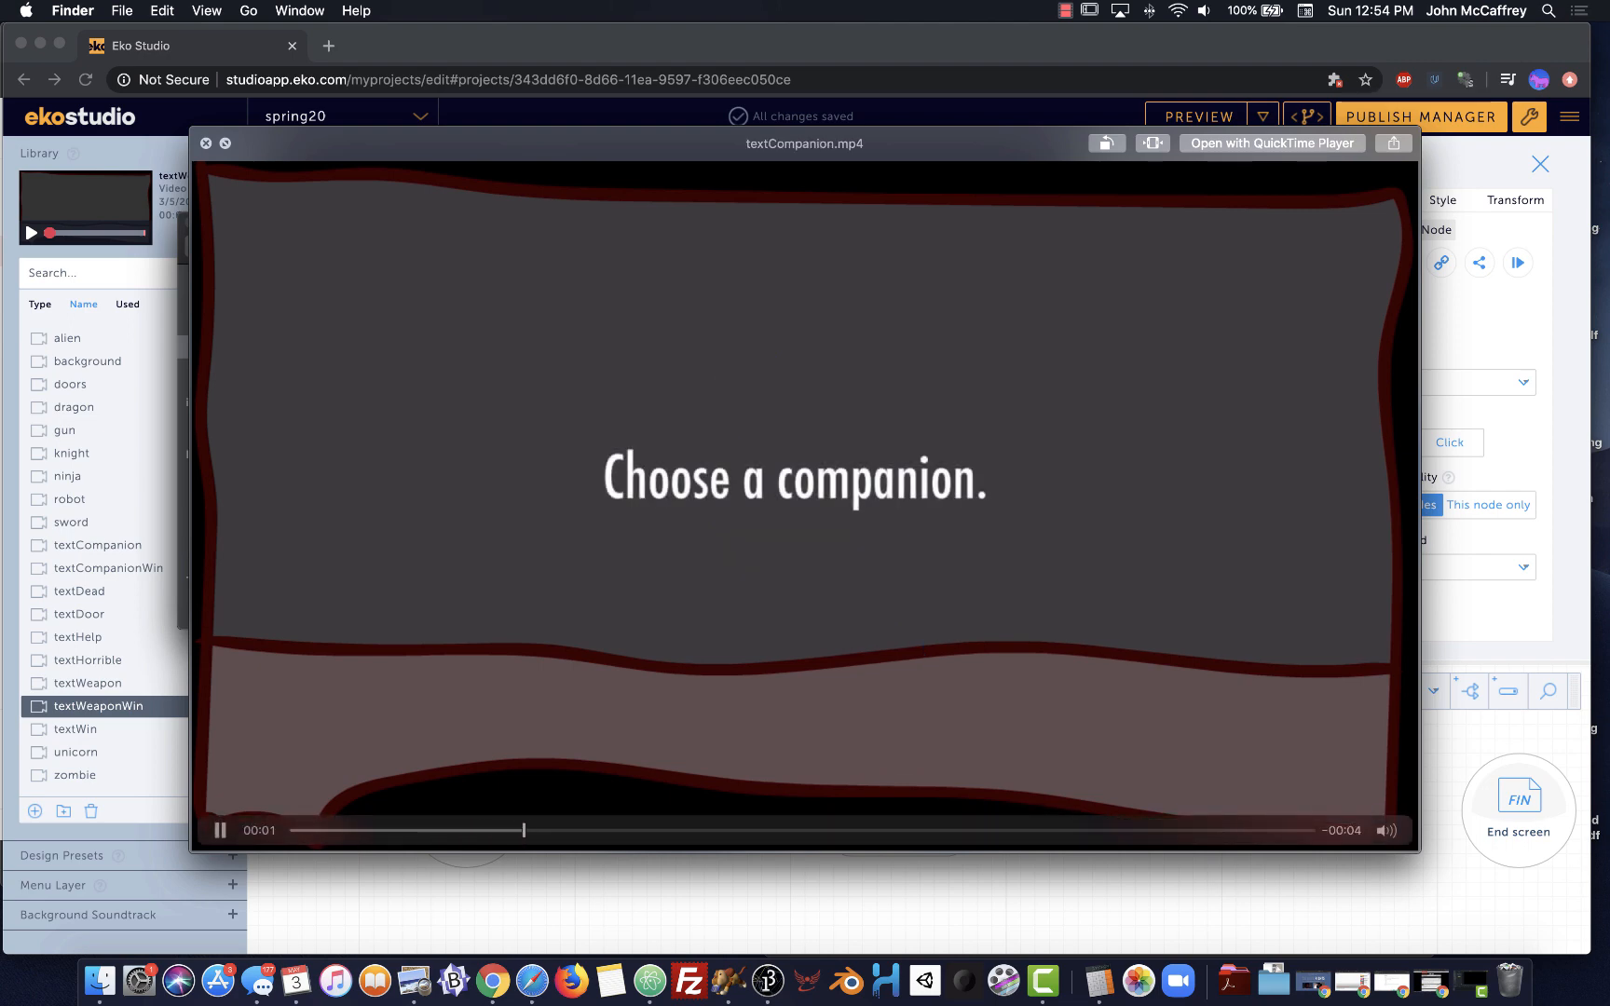
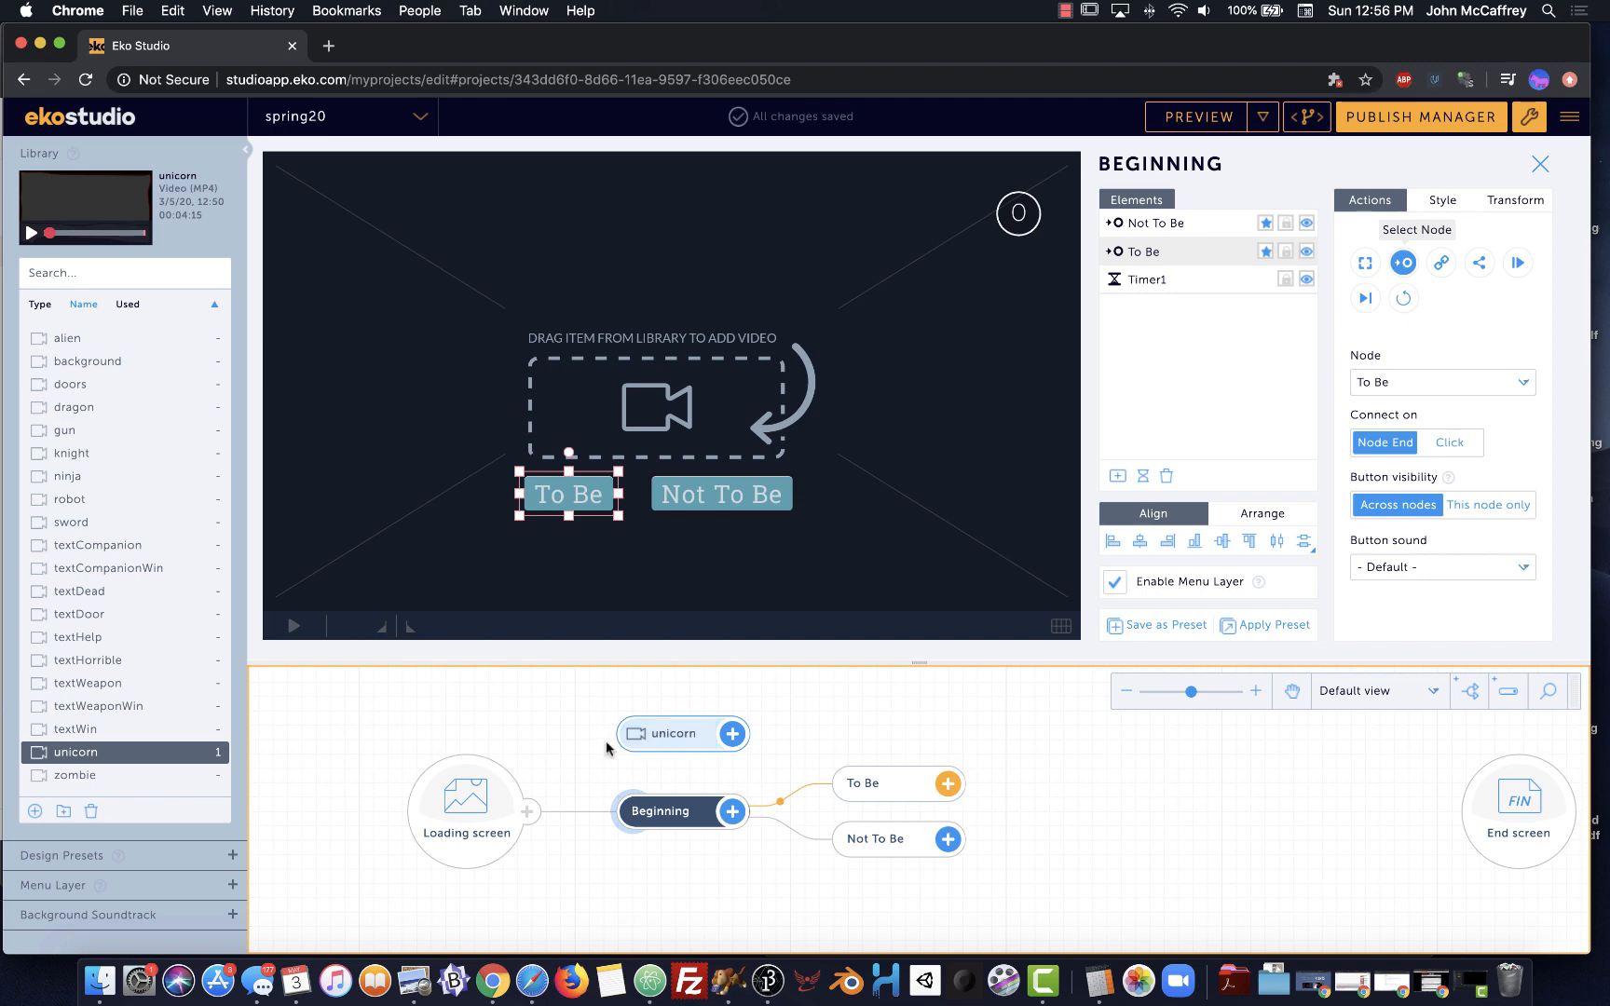
Move the unicorn node and the Beginning node to new spots on the story tree
left_click_drag(641, 746, 568, 764)
left_click_drag(671, 813, 918, 867)
Delete the old branch nodes, link Loading screen to unicorn, and add a linked textHelp node
key("Delete")
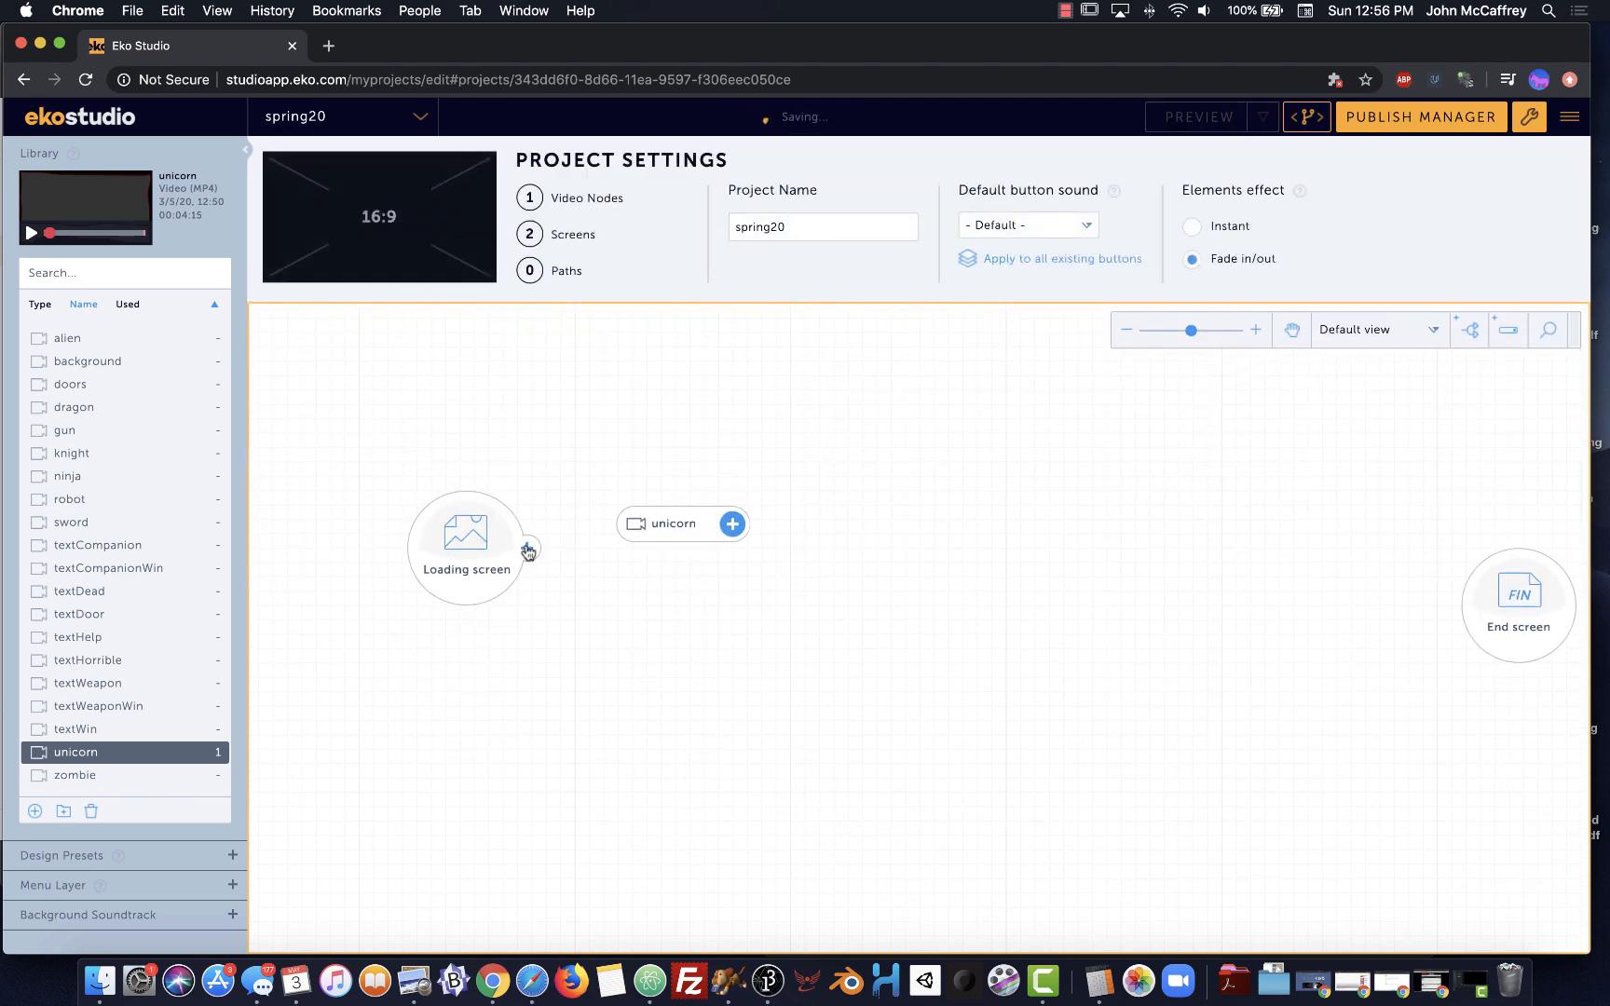
left_click_drag(526, 548, 672, 538)
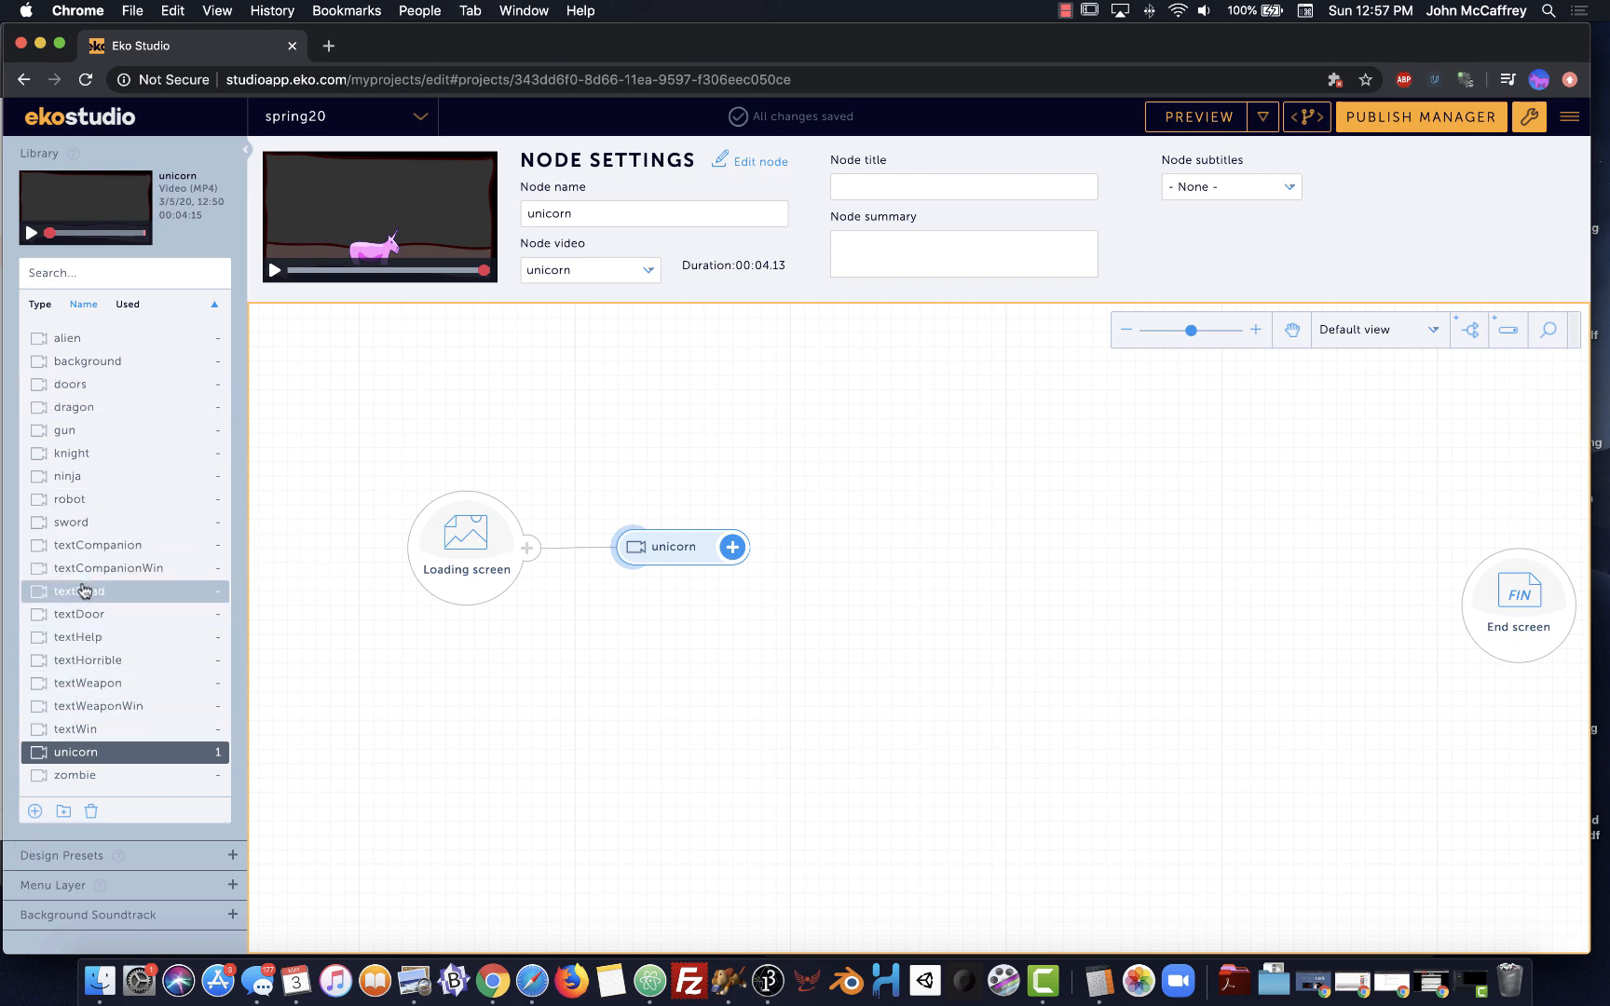
left_click_drag(75, 637, 853, 557)
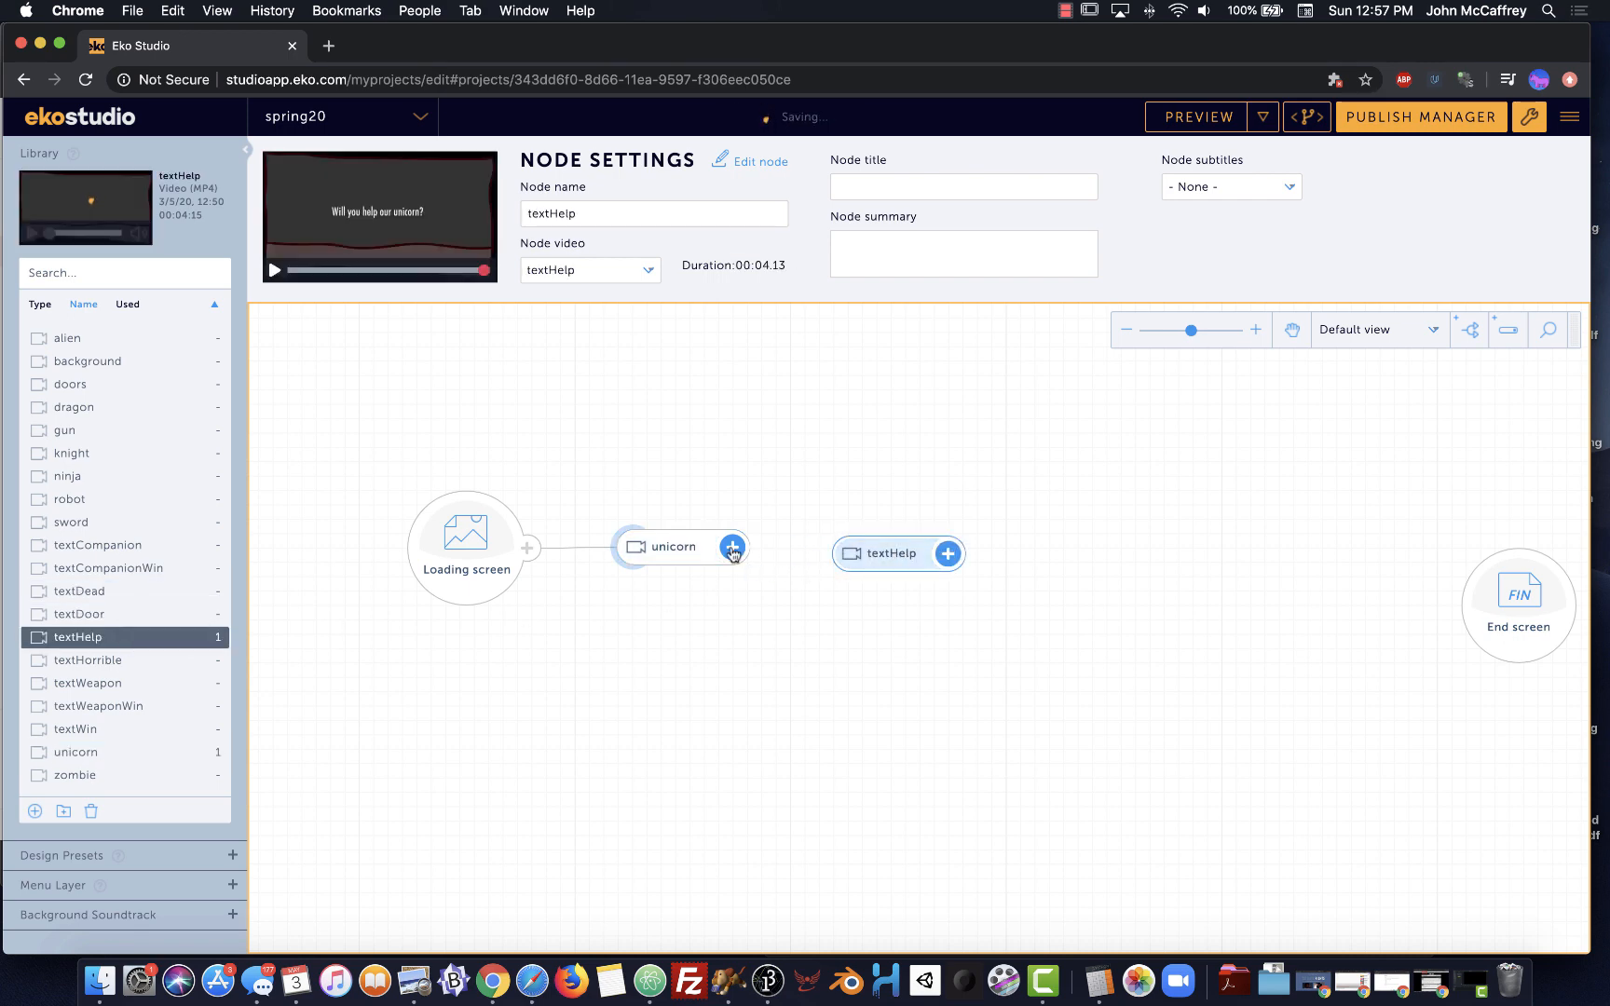
left_click_drag(749, 555, 853, 545)
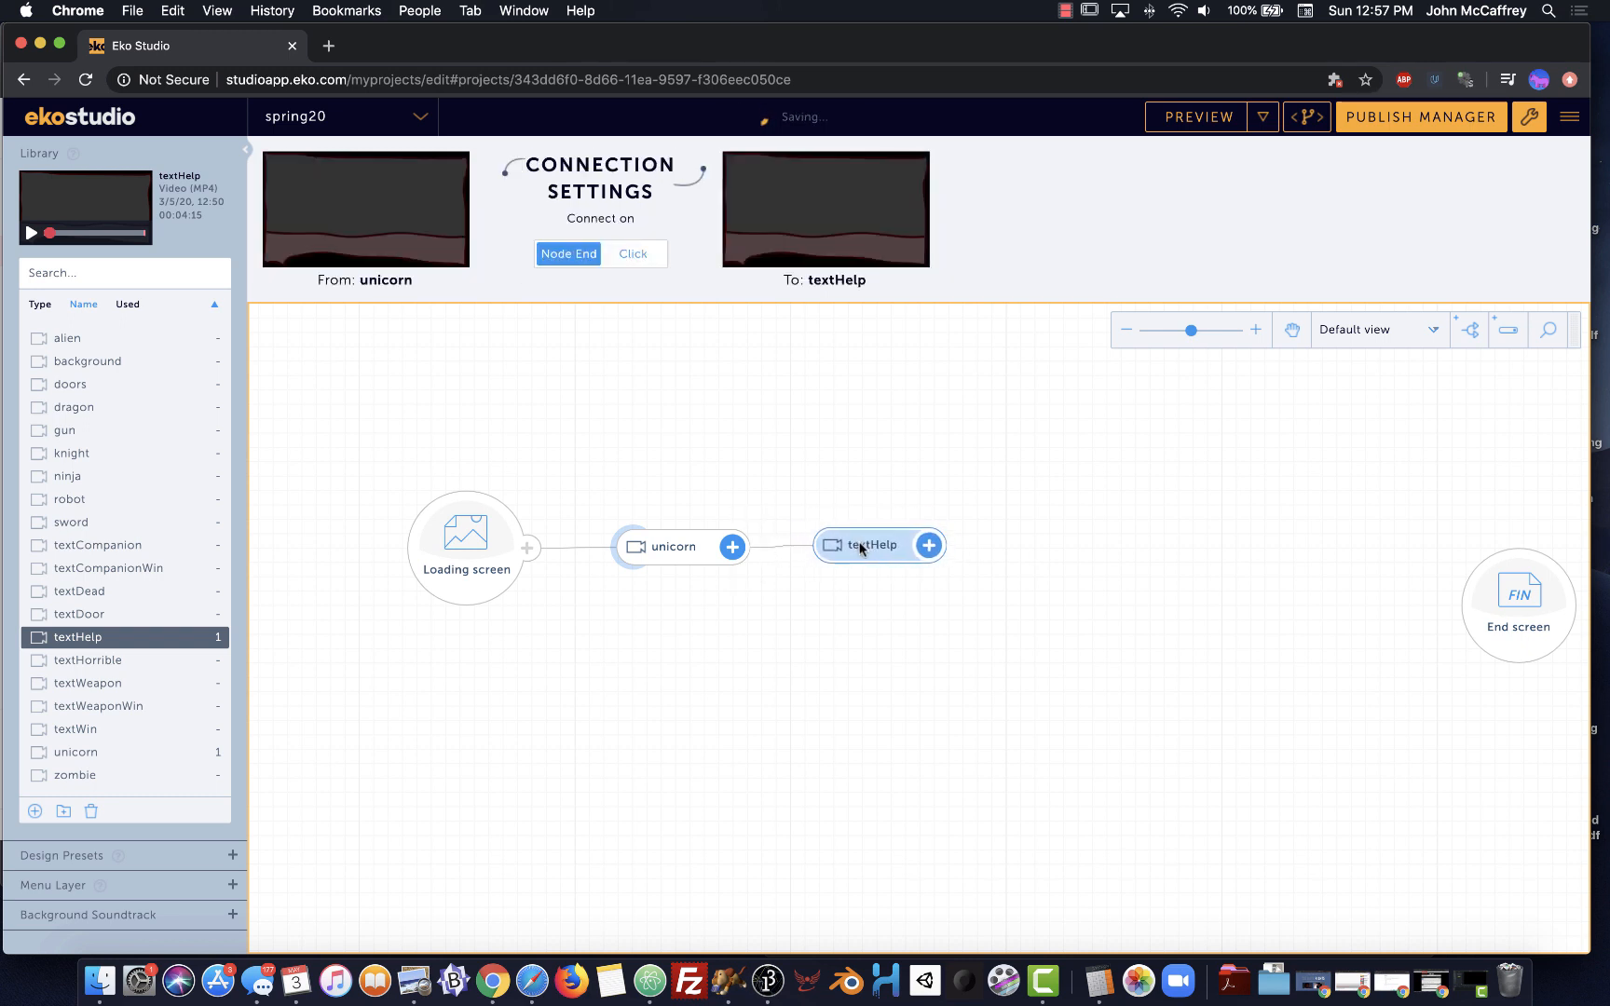
Preview the unicorn video, then open the textHelp node for editing
left_click(691, 556)
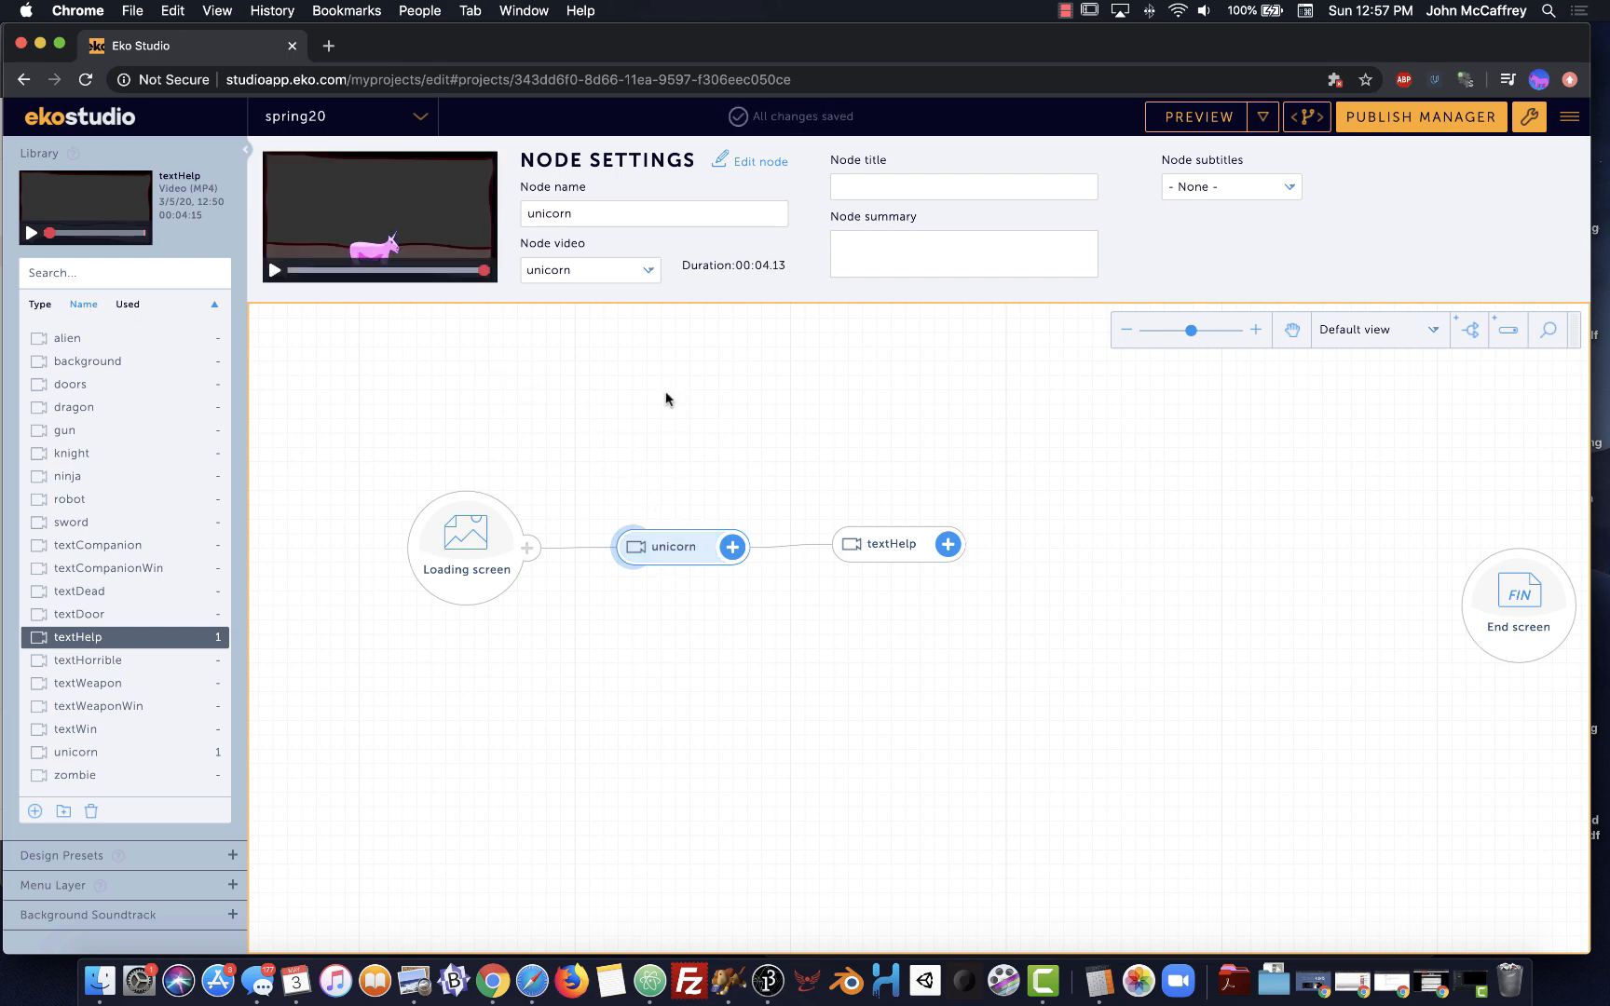
scroll(666, 398, "up", 3)
left_click(756, 166)
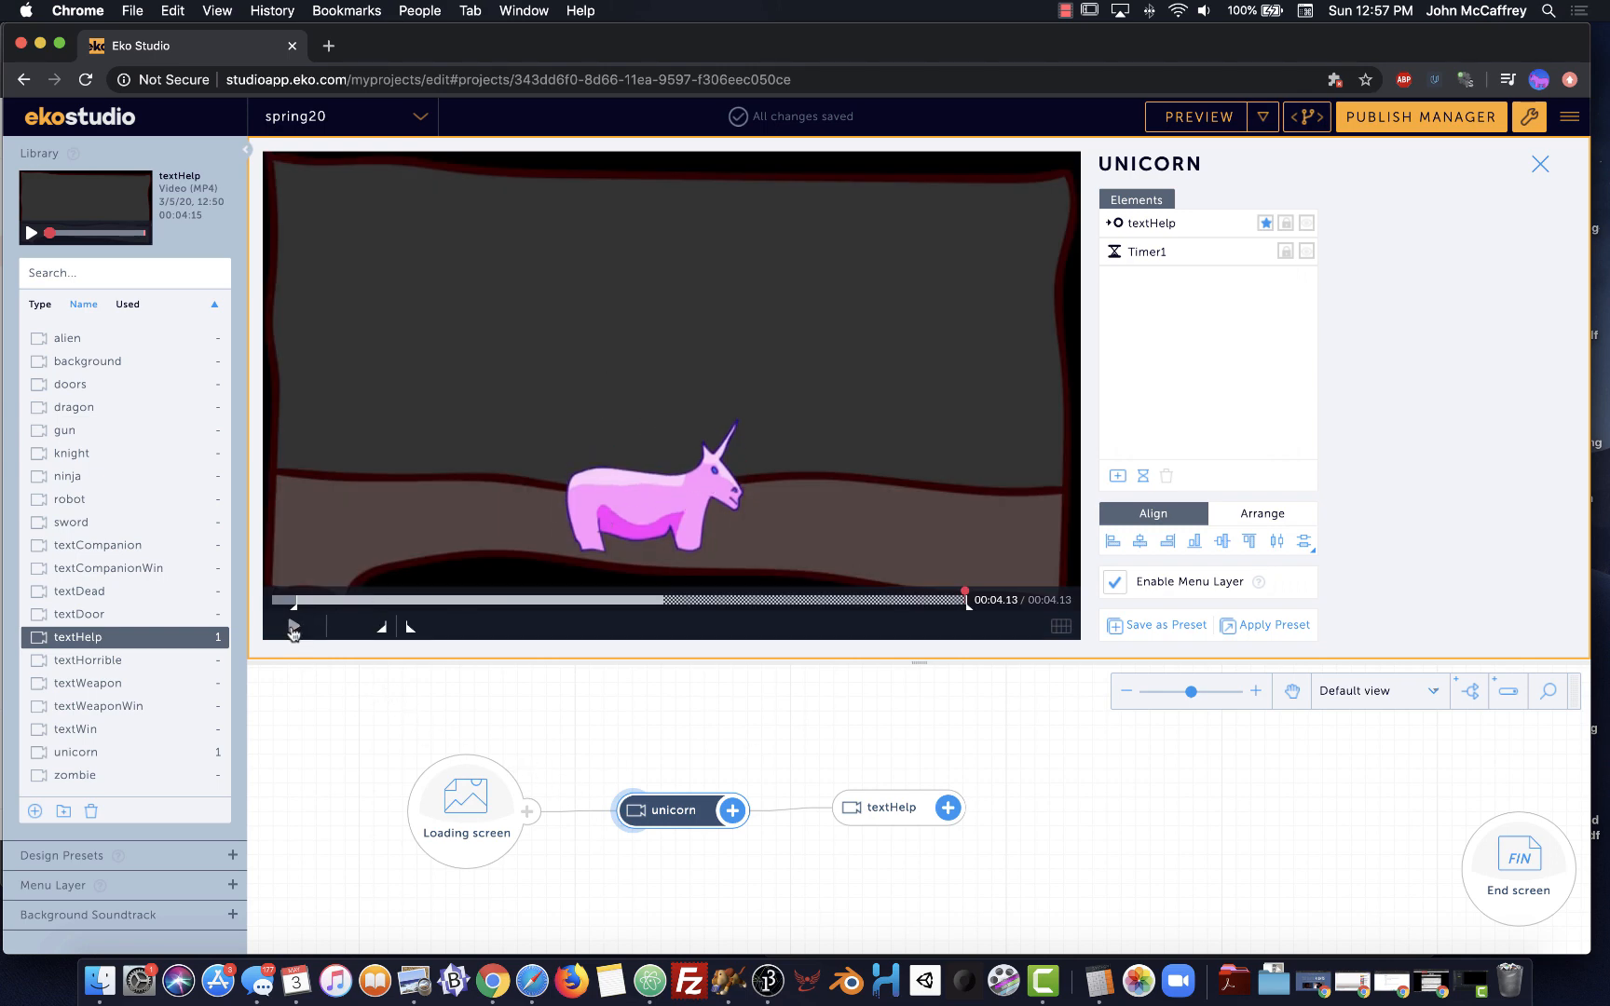
left_click(294, 627)
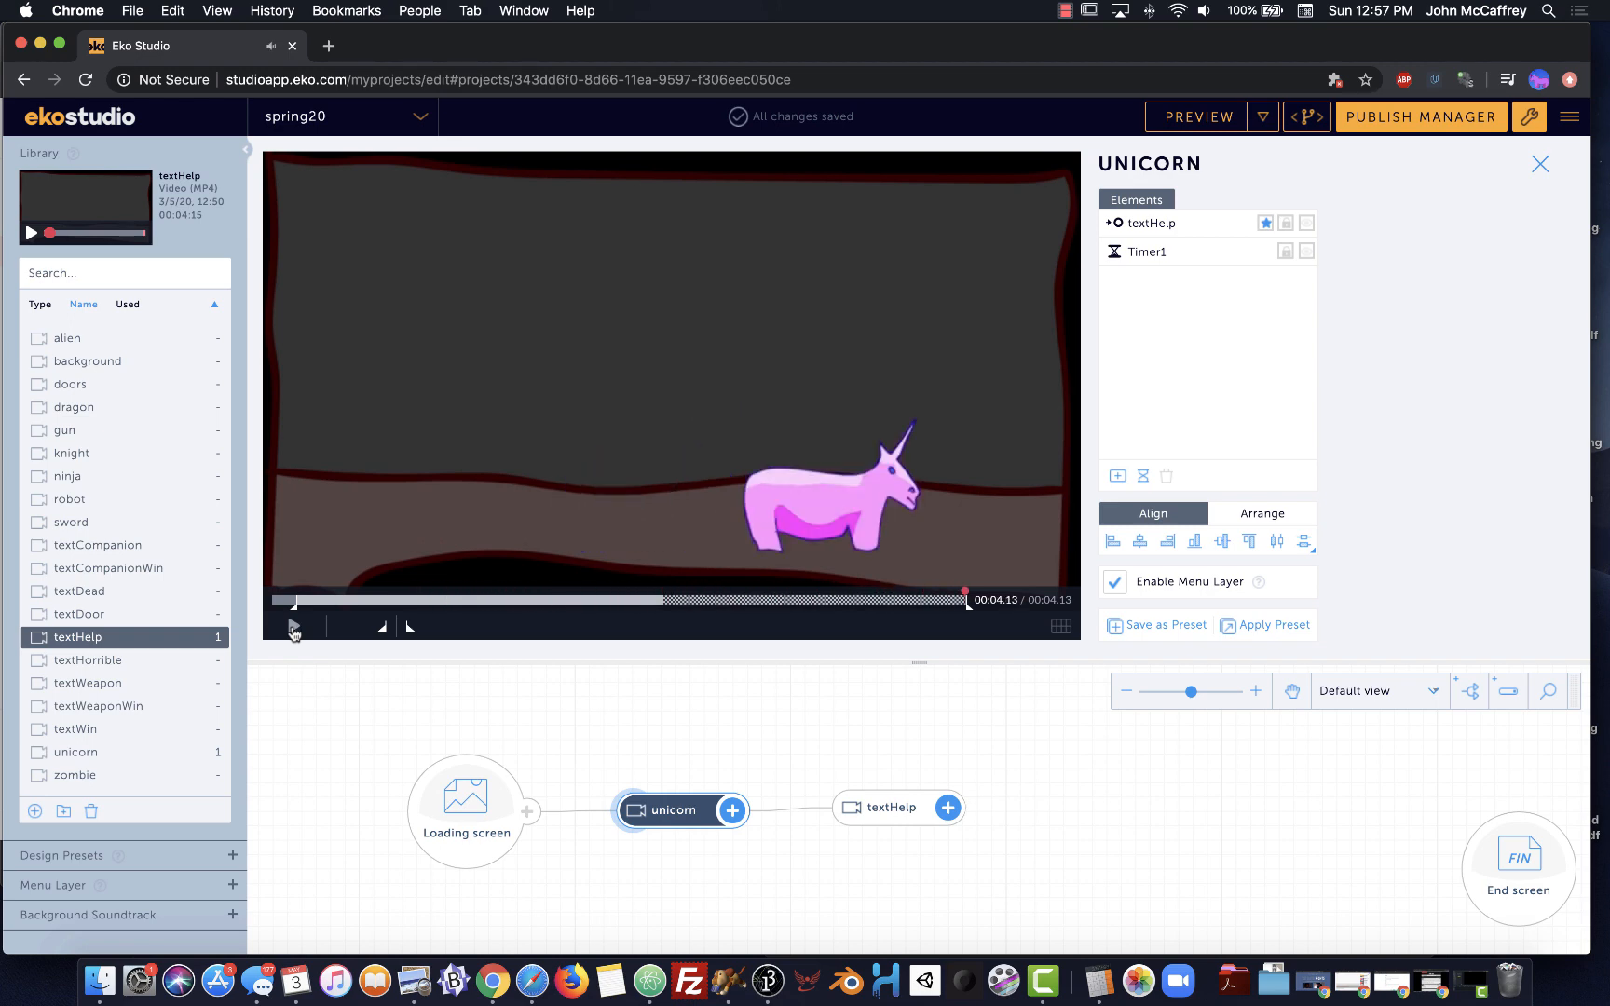
left_click(879, 809)
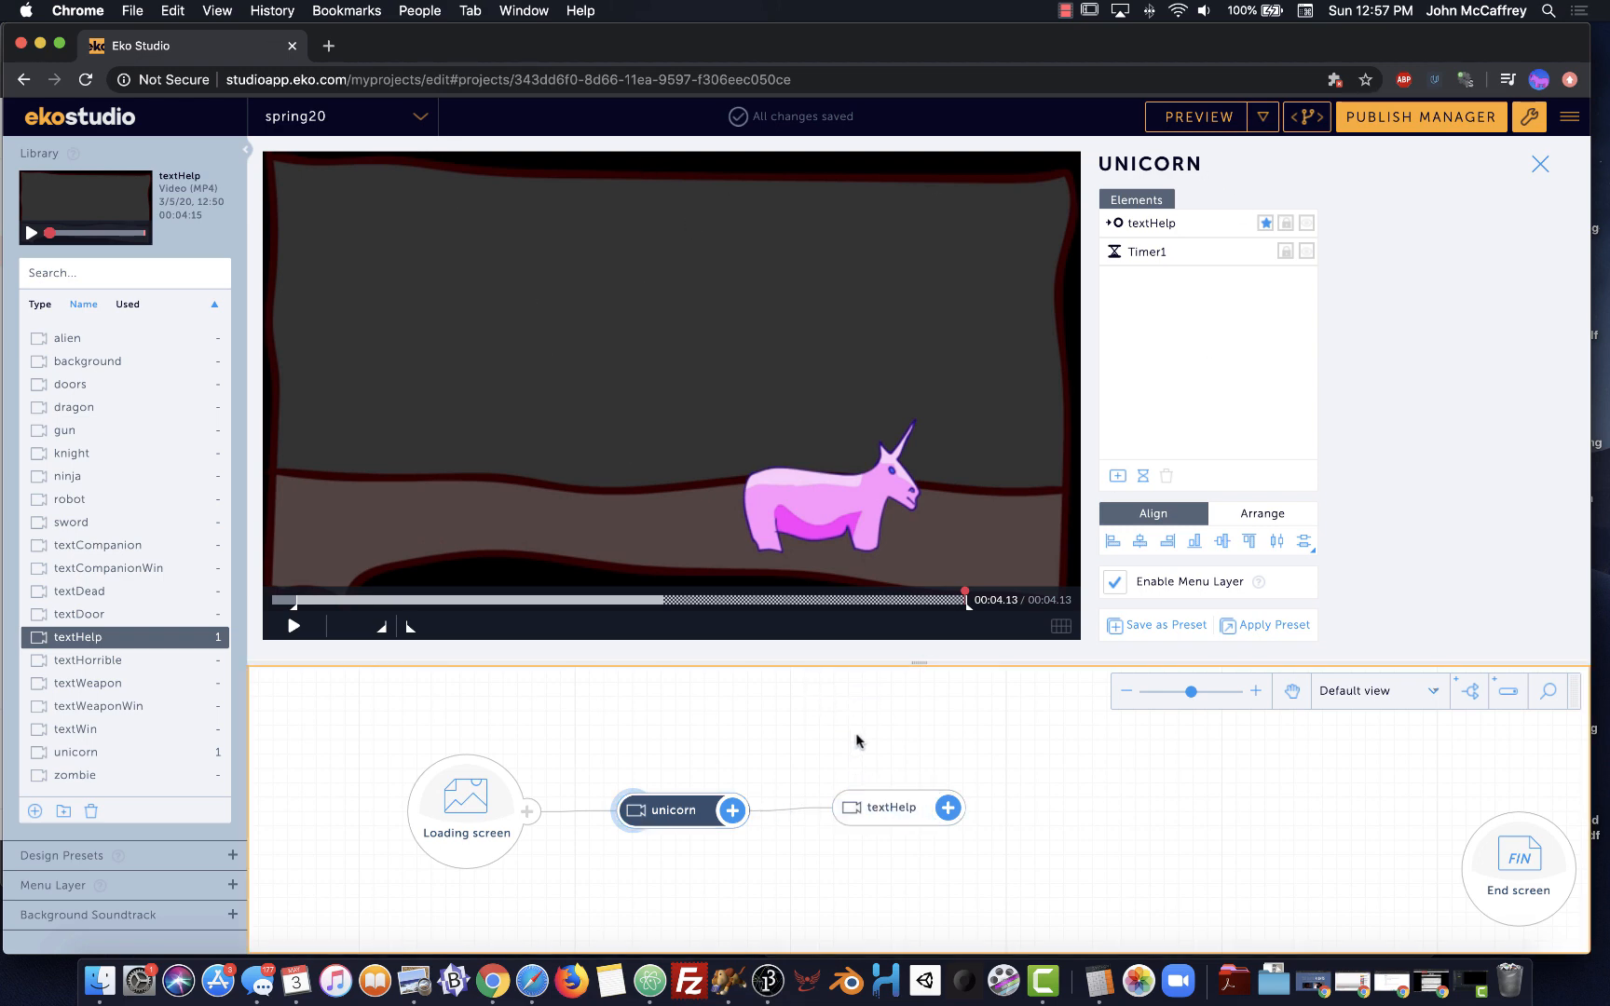
double_click(874, 807)
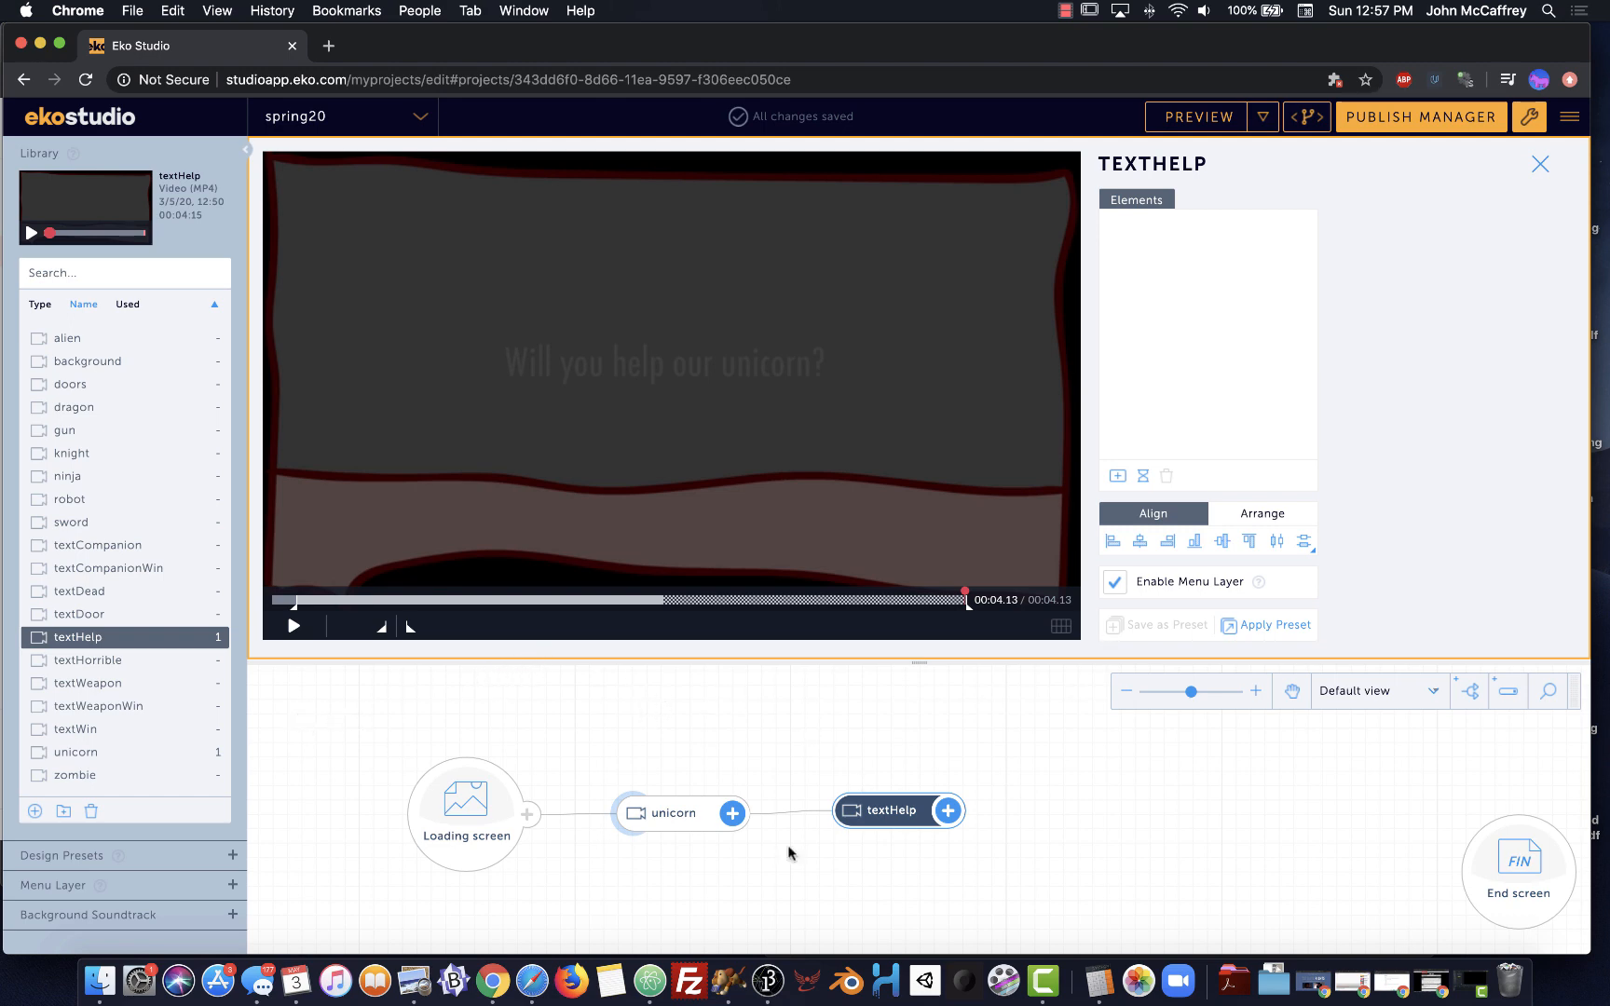
mouse_move(889, 813)
left_mouse_down()
mouse_move(851, 814)
mouse_move(874, 816)
left_mouse_up()
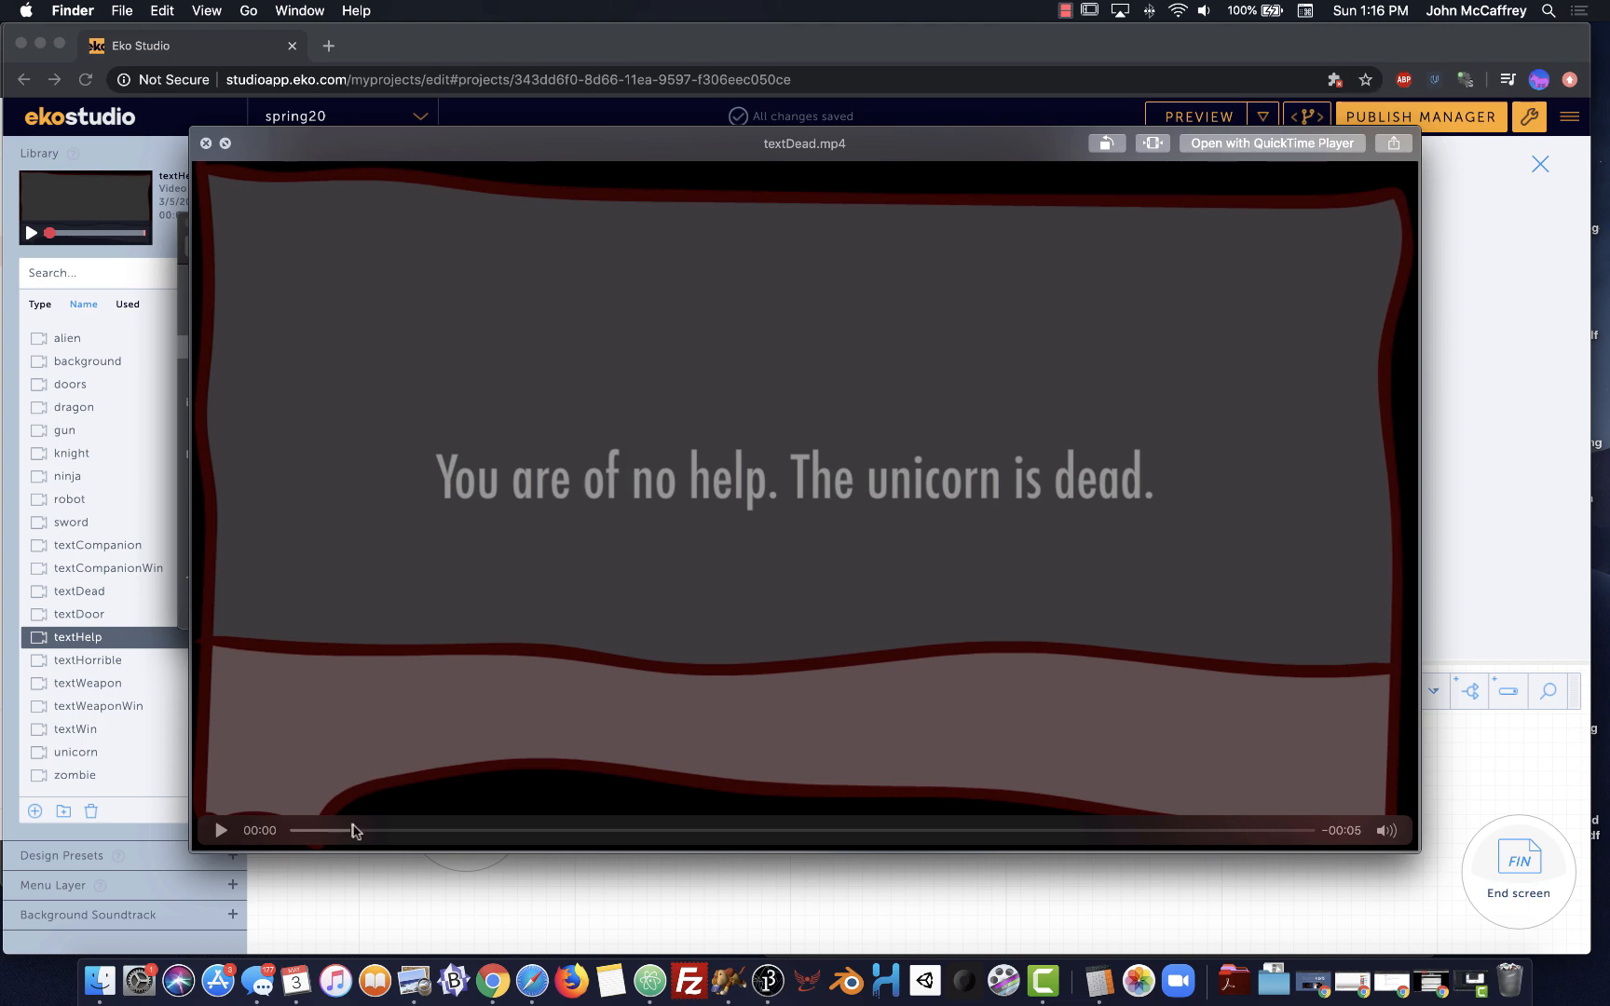
left_click_drag(354, 831, 963, 841)
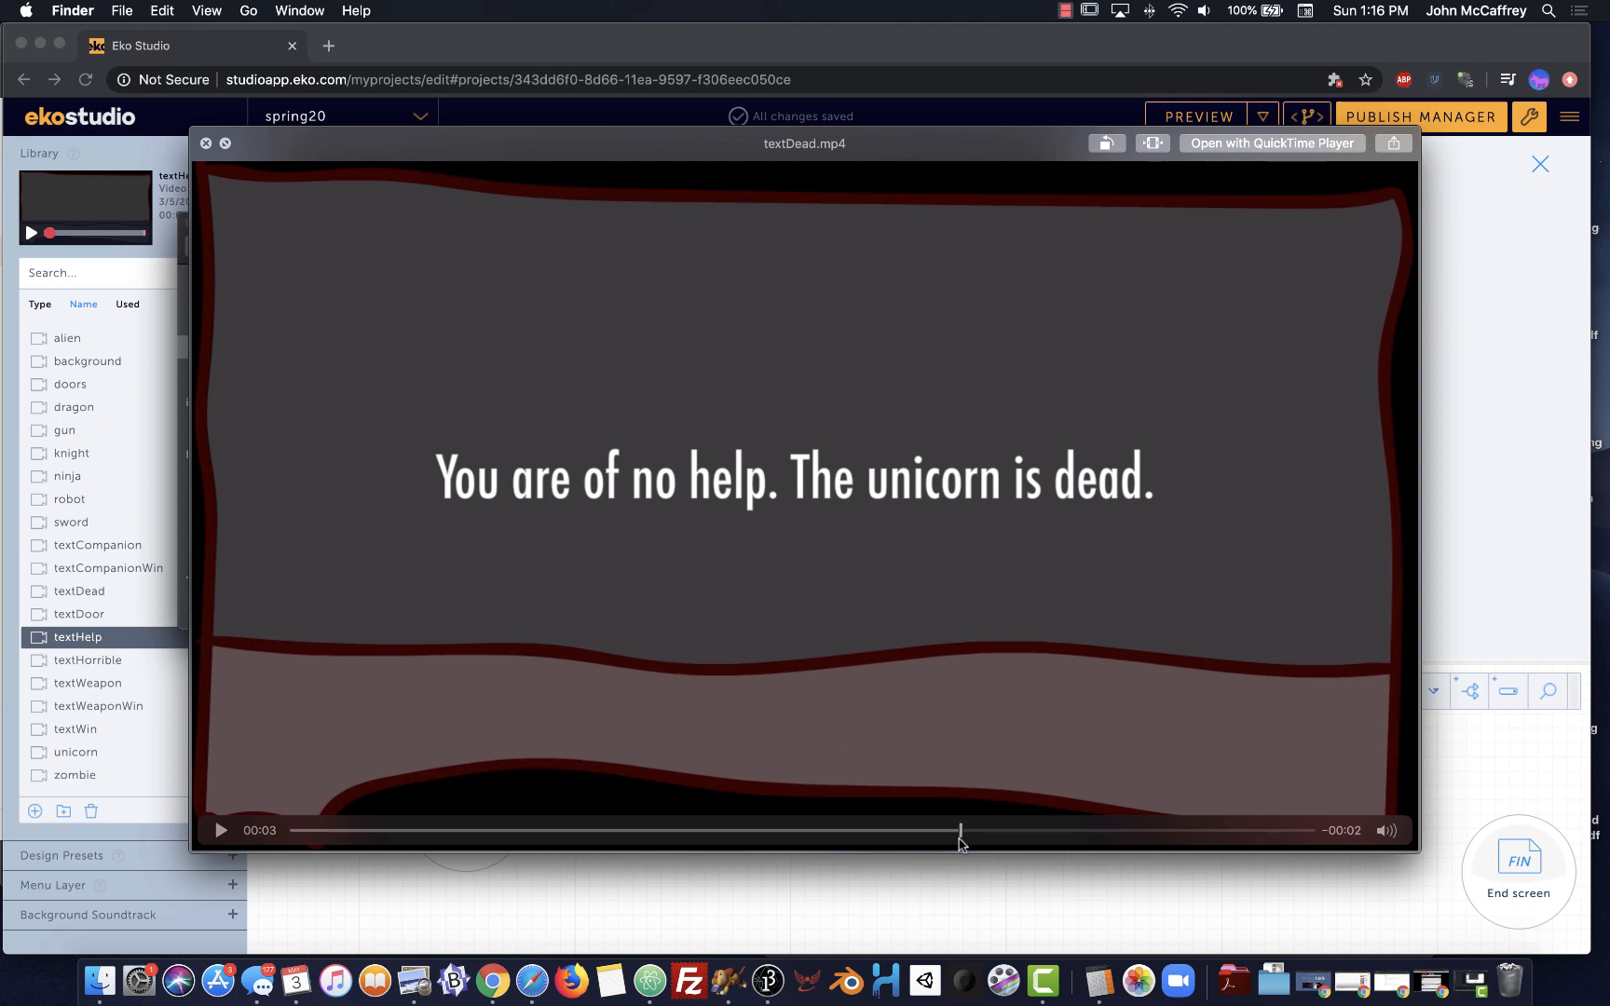
left_click(712, 887)
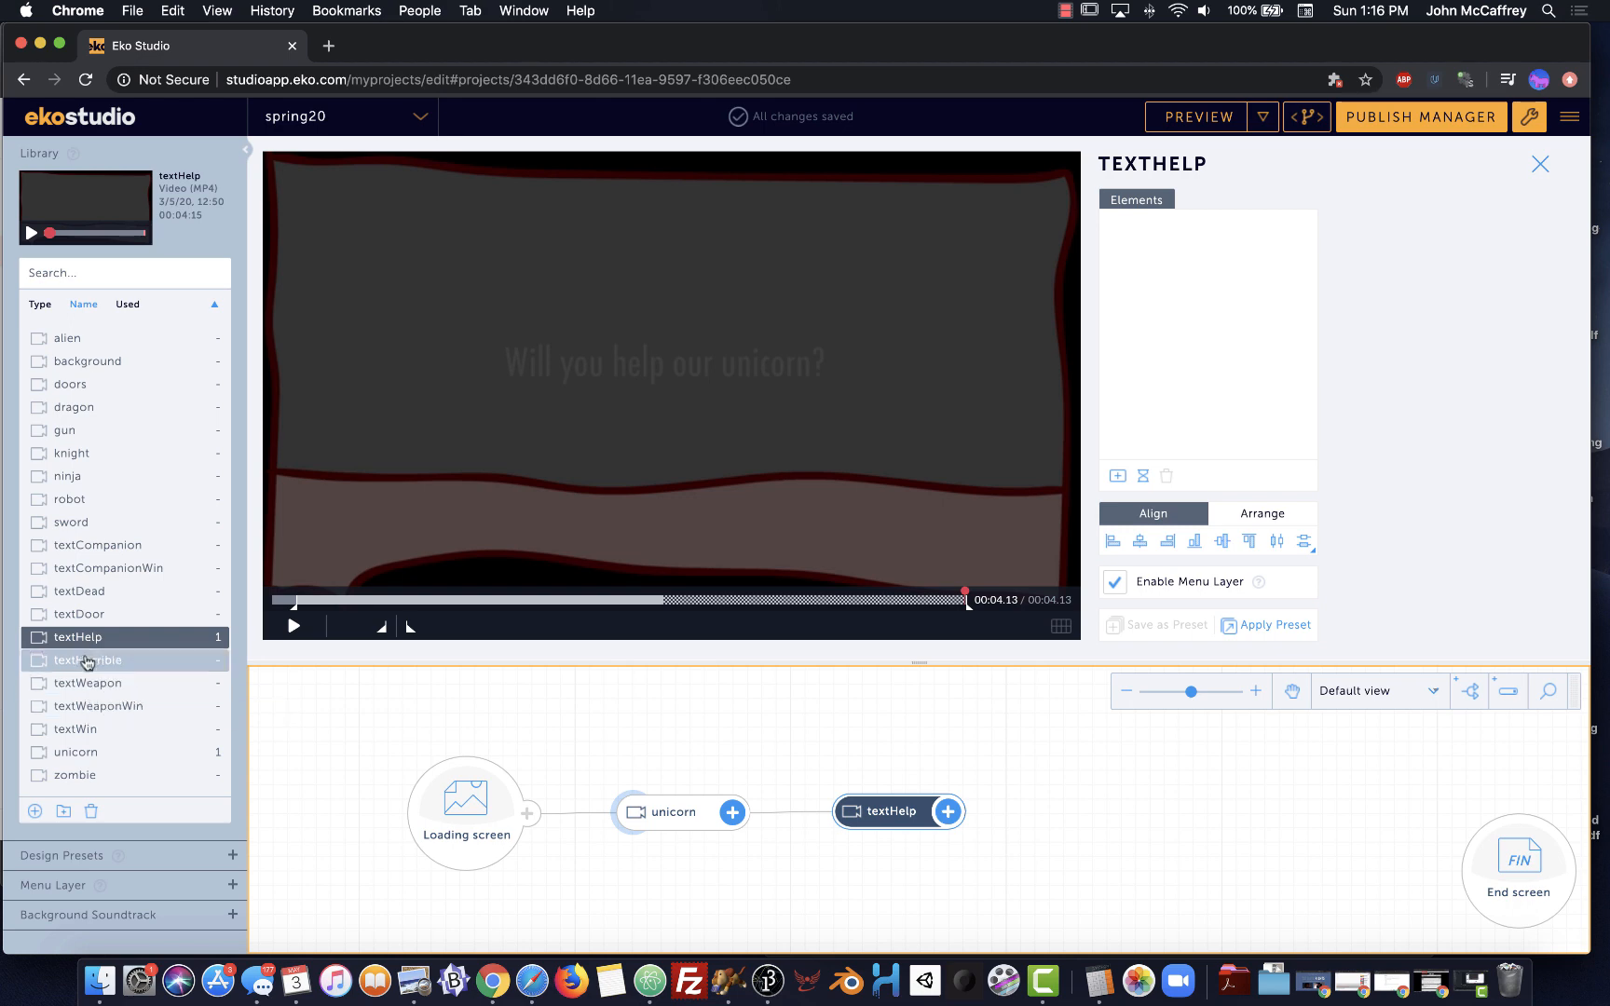
Add the textDead clip from the library as a new tree node
left_click(81, 593)
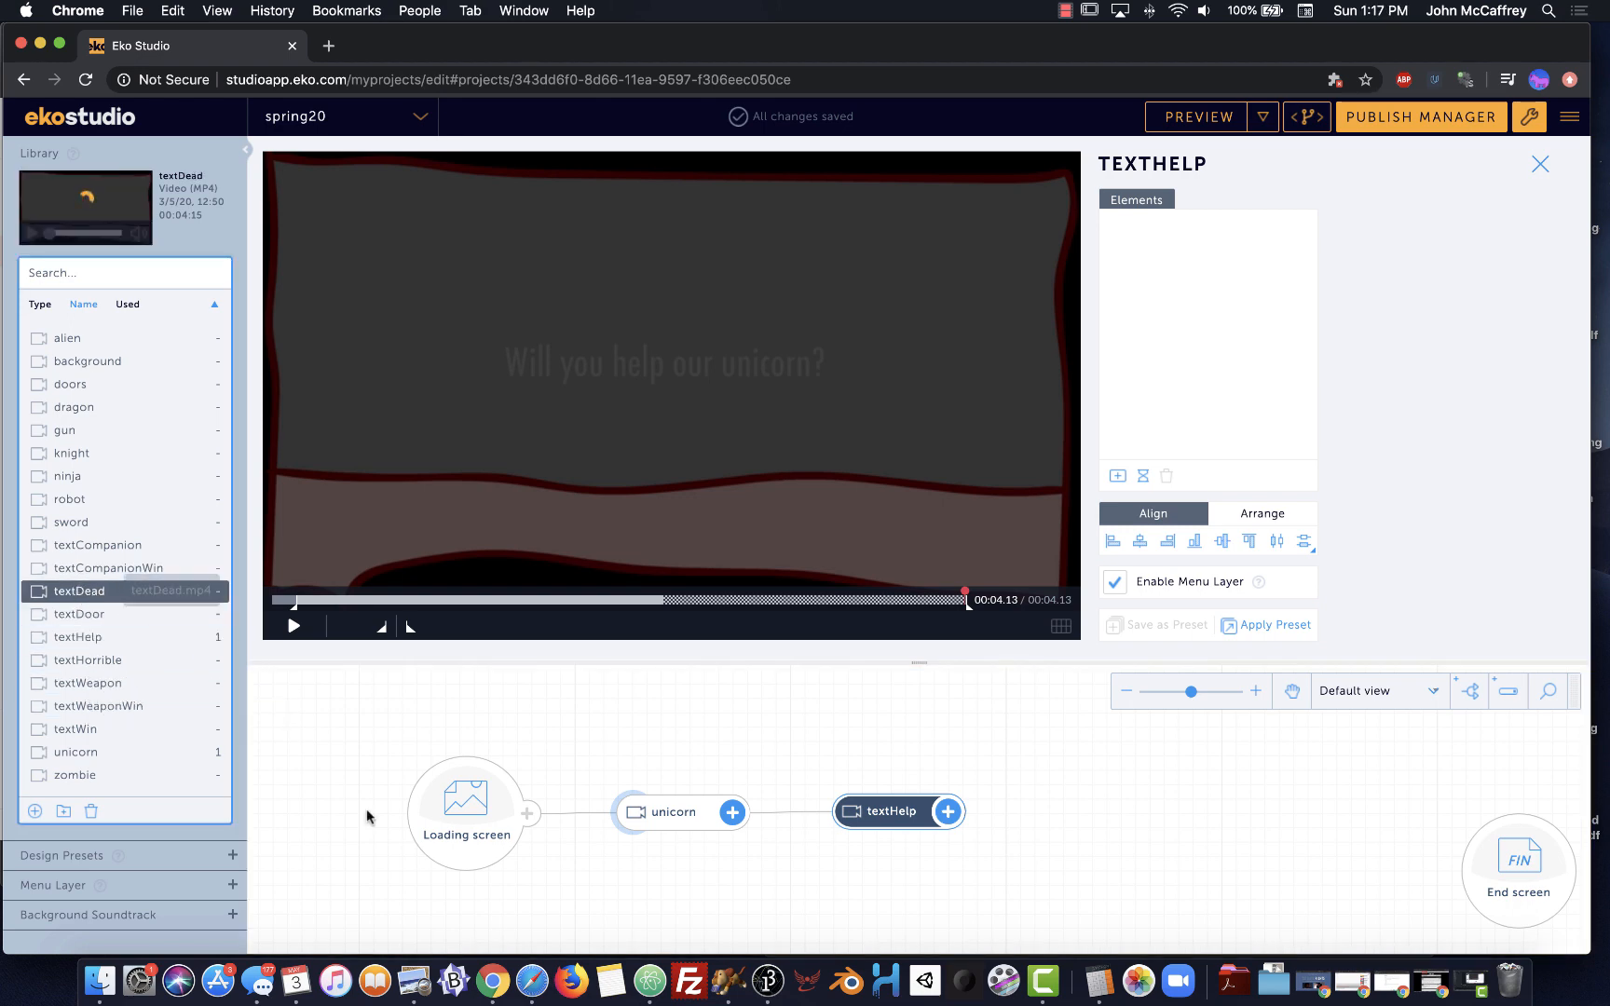
scroll(682, 696, "down", 1)
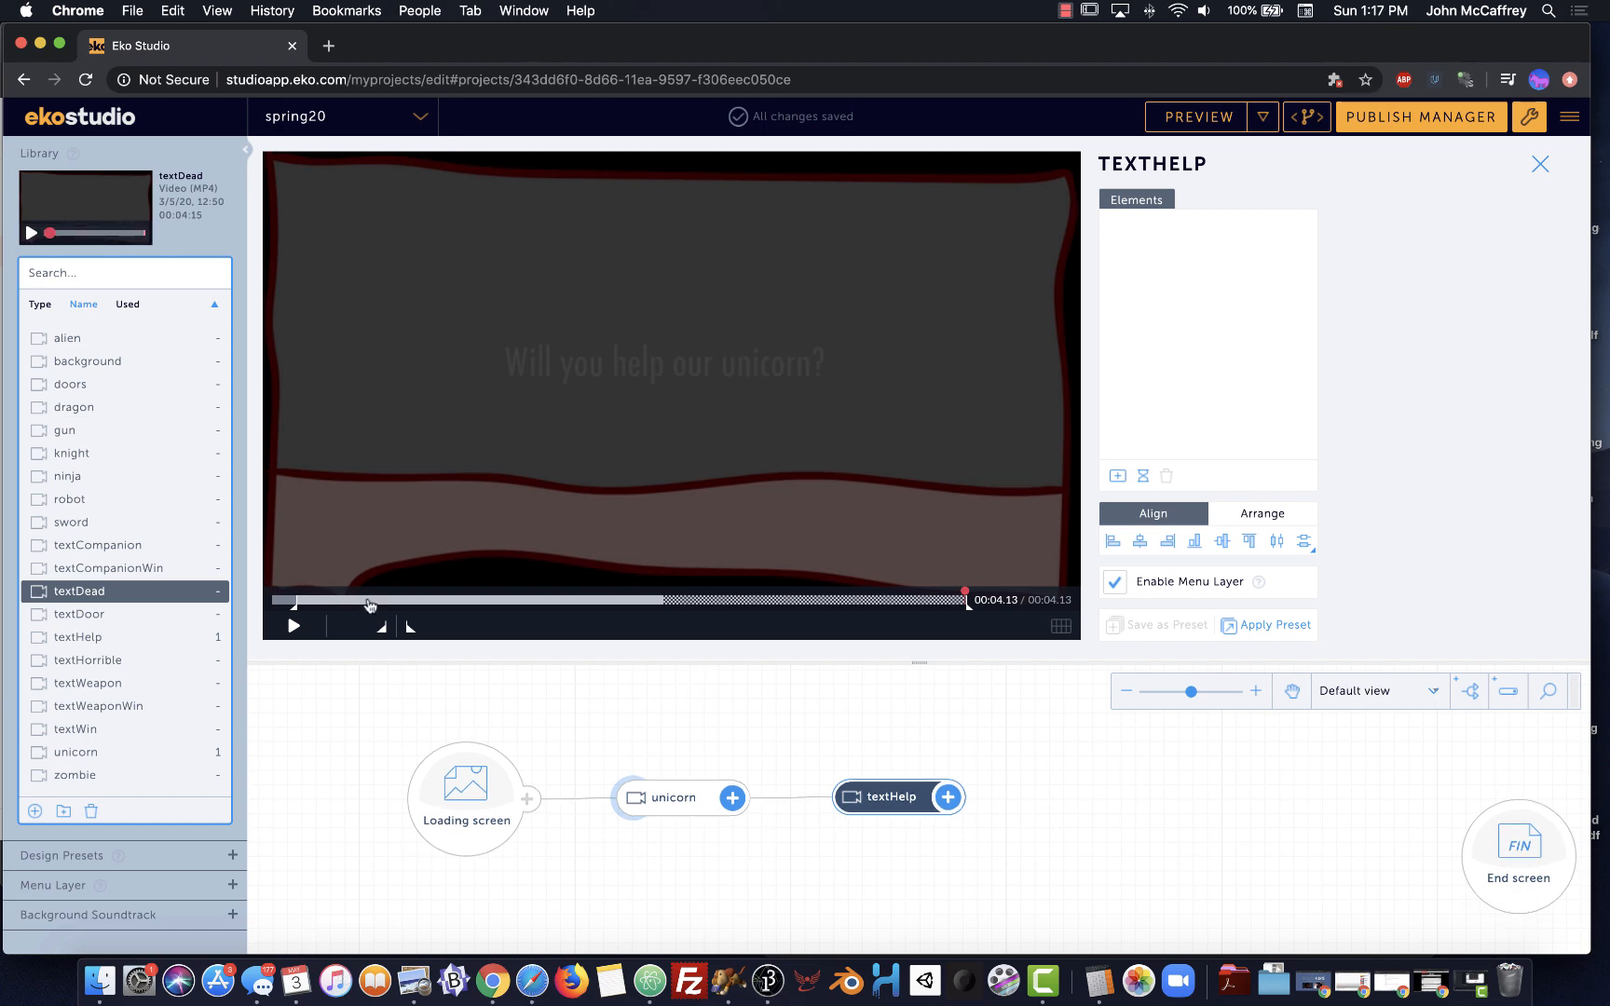
left_click_drag(36, 596, 1043, 787)
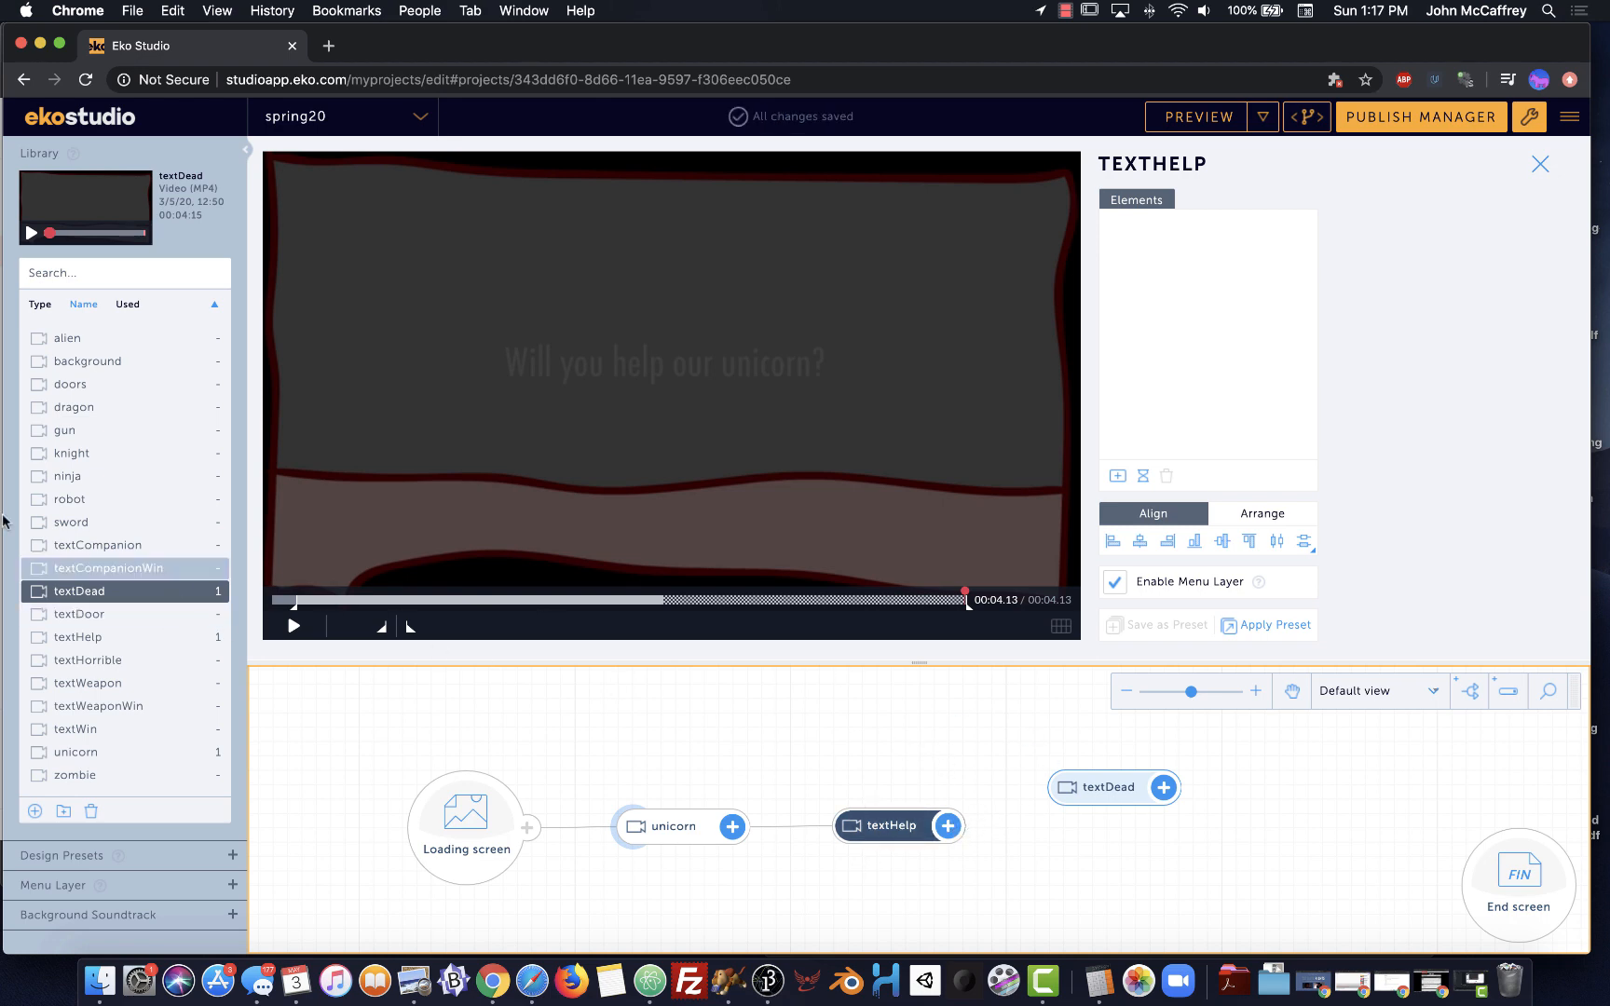
Add textCompanion as a node and link textHelp to both textDead and textCompanion
left_click(75, 546)
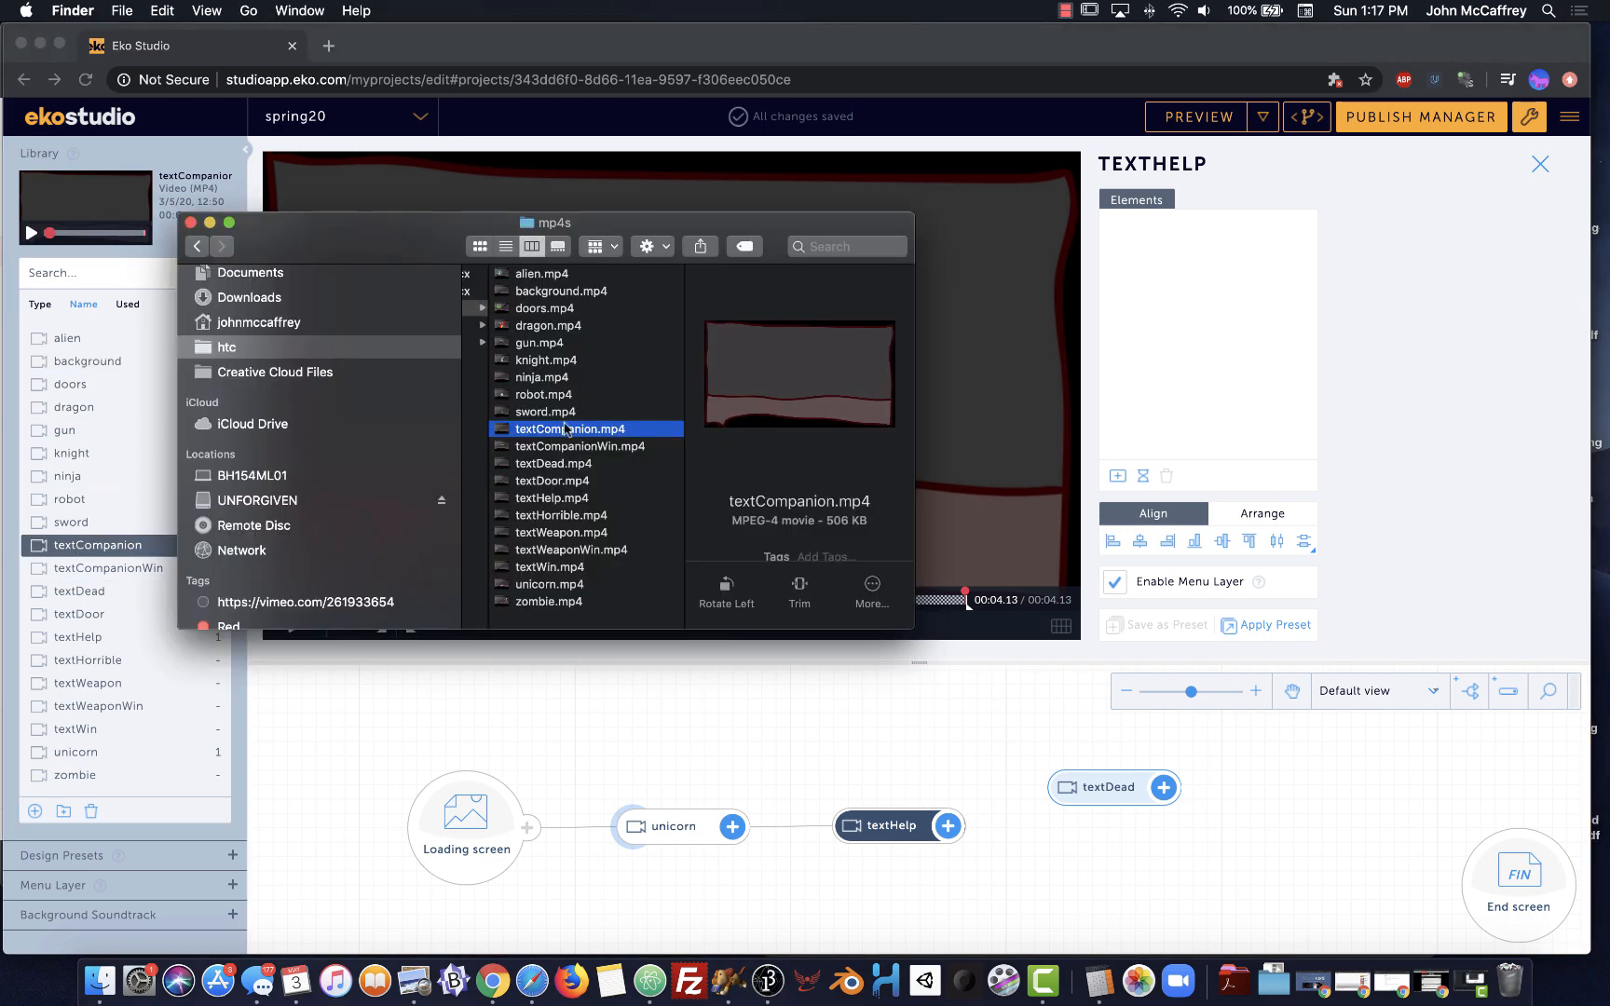
key("space")
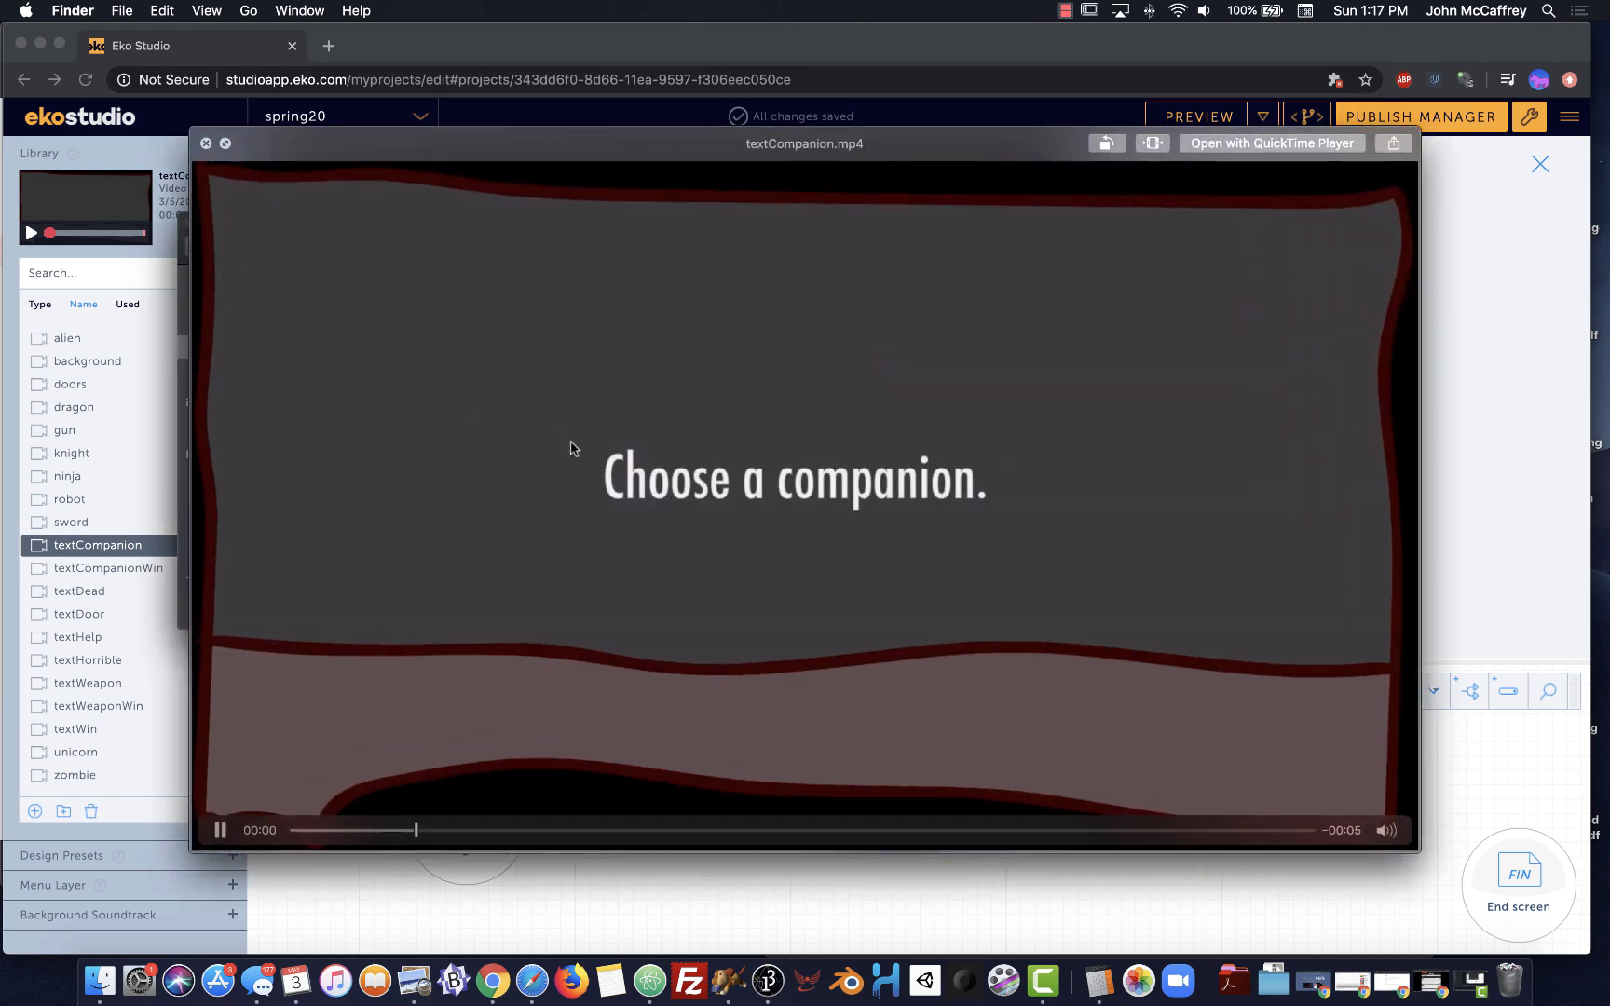
key("space")
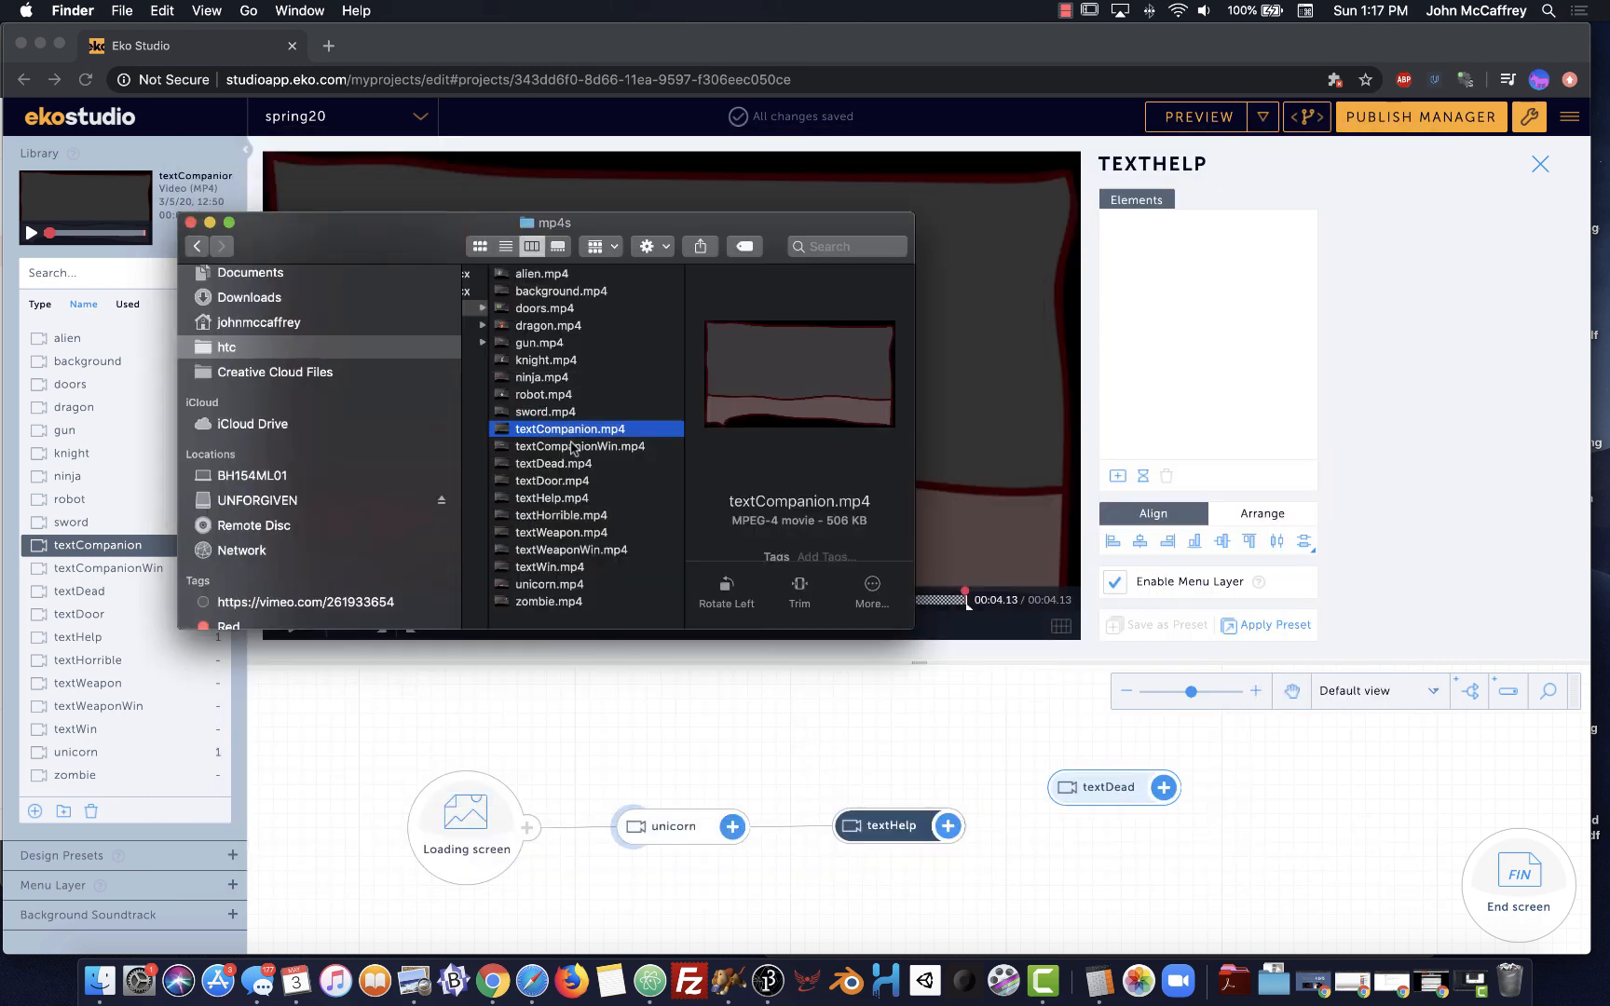
left_click(527, 733)
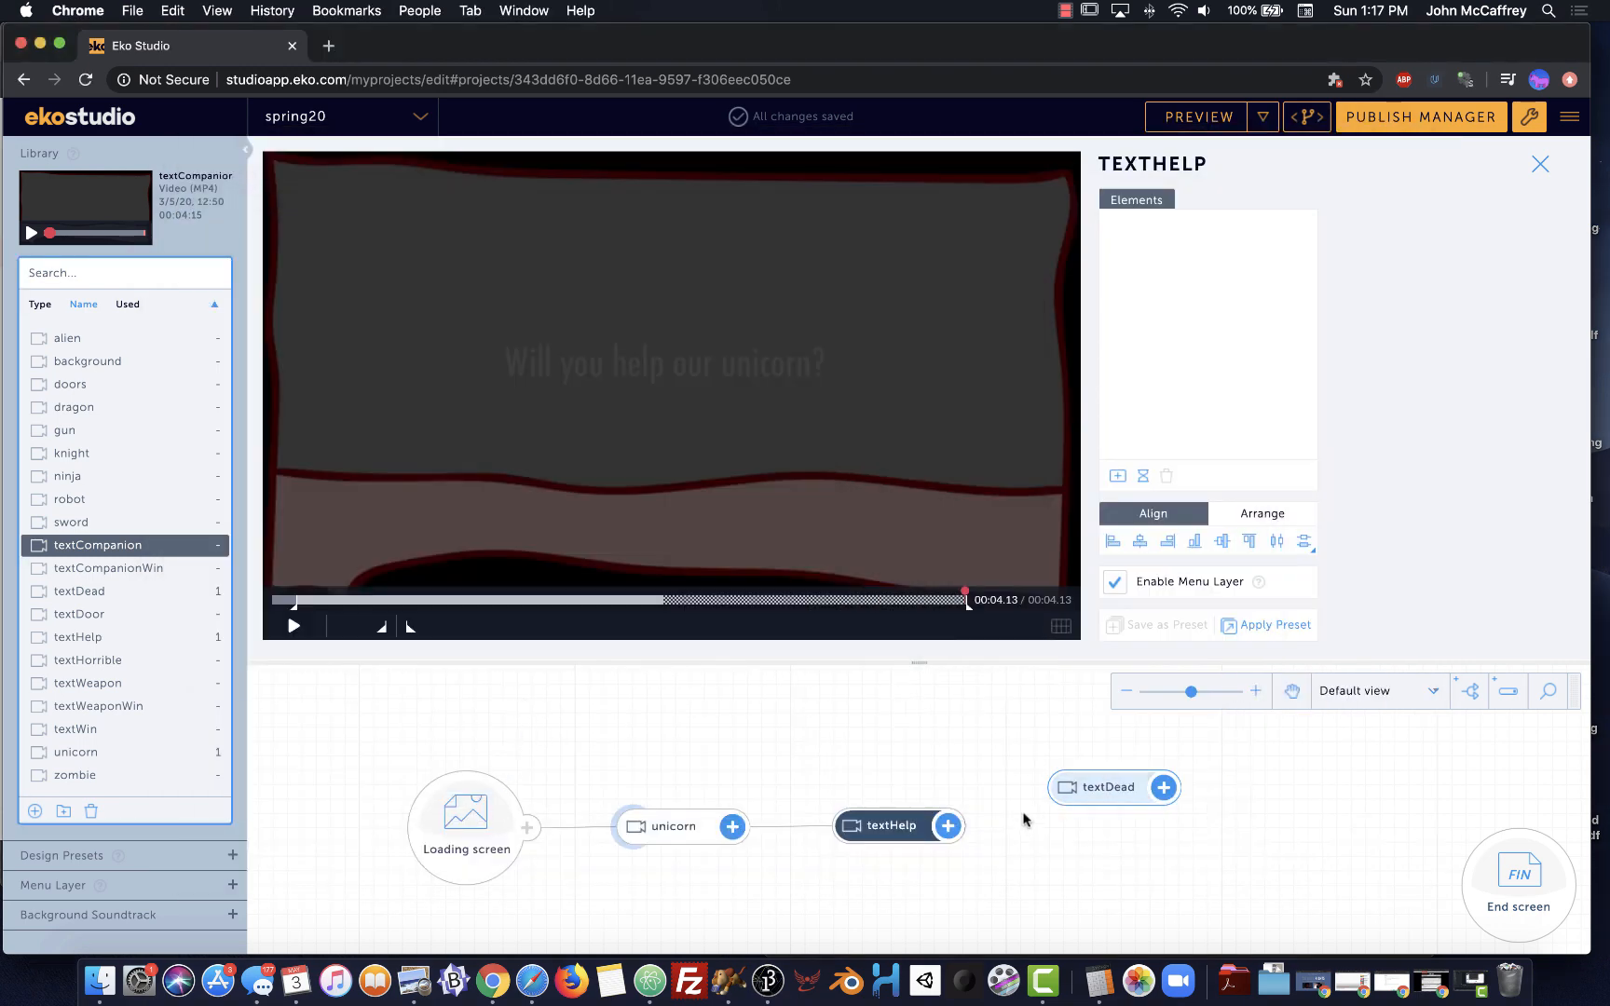
left_click_drag(56, 545, 1104, 894)
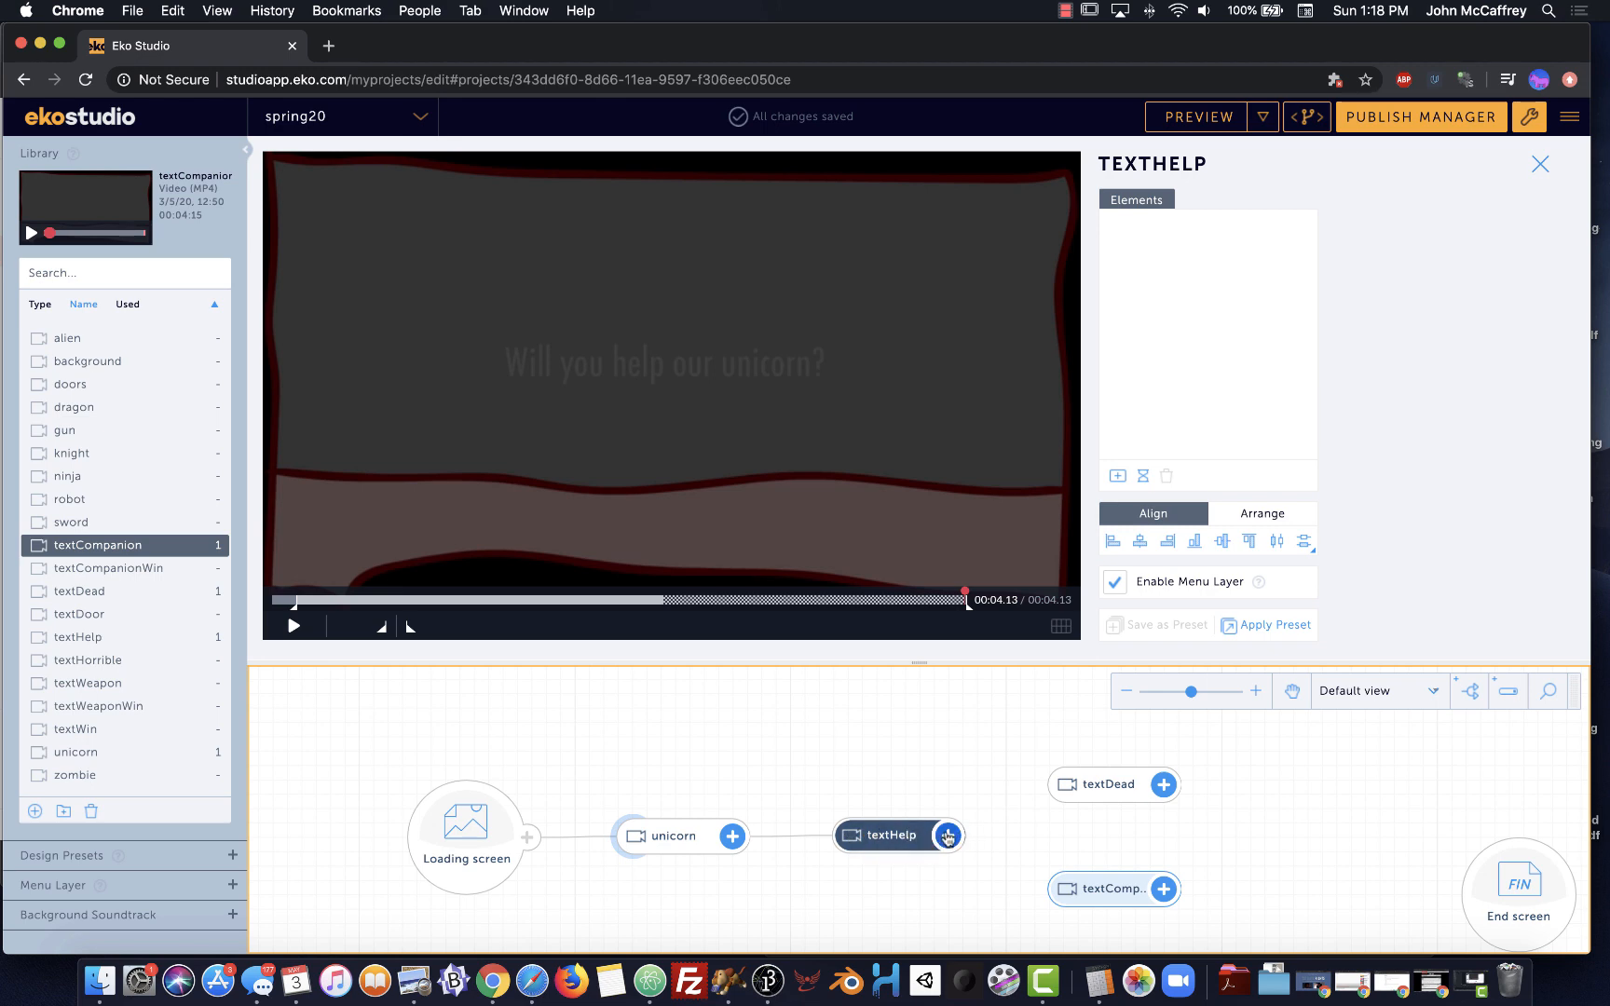
left_click_drag(947, 837, 1043, 785)
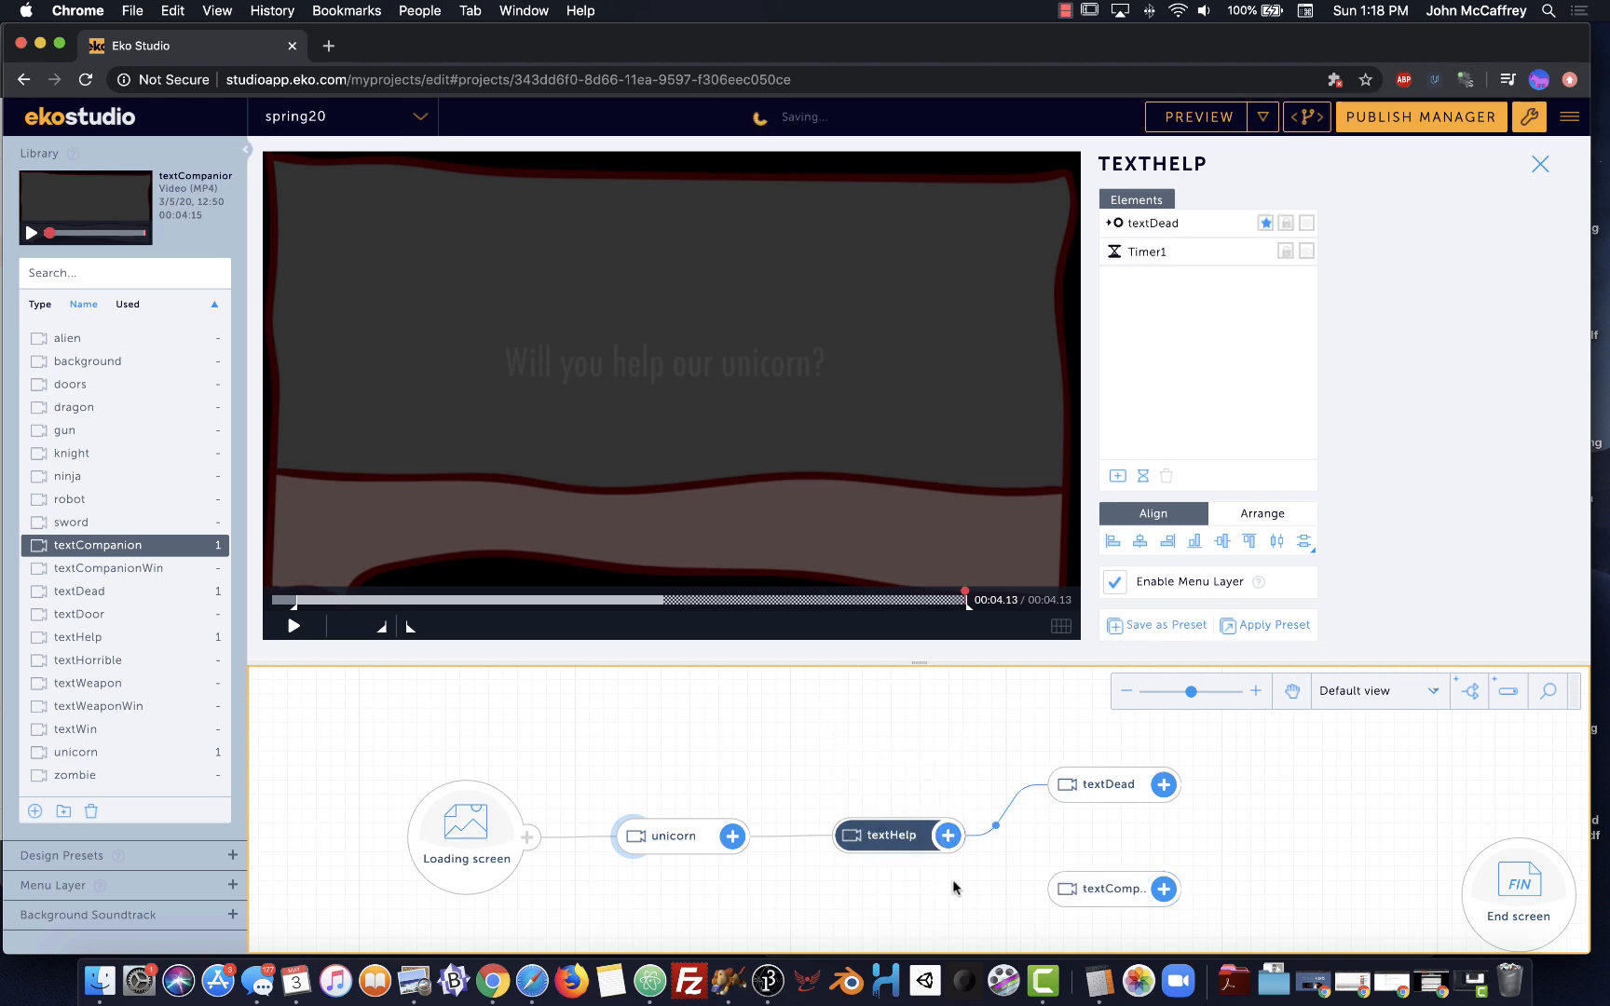
left_click_drag(948, 837, 1054, 905)
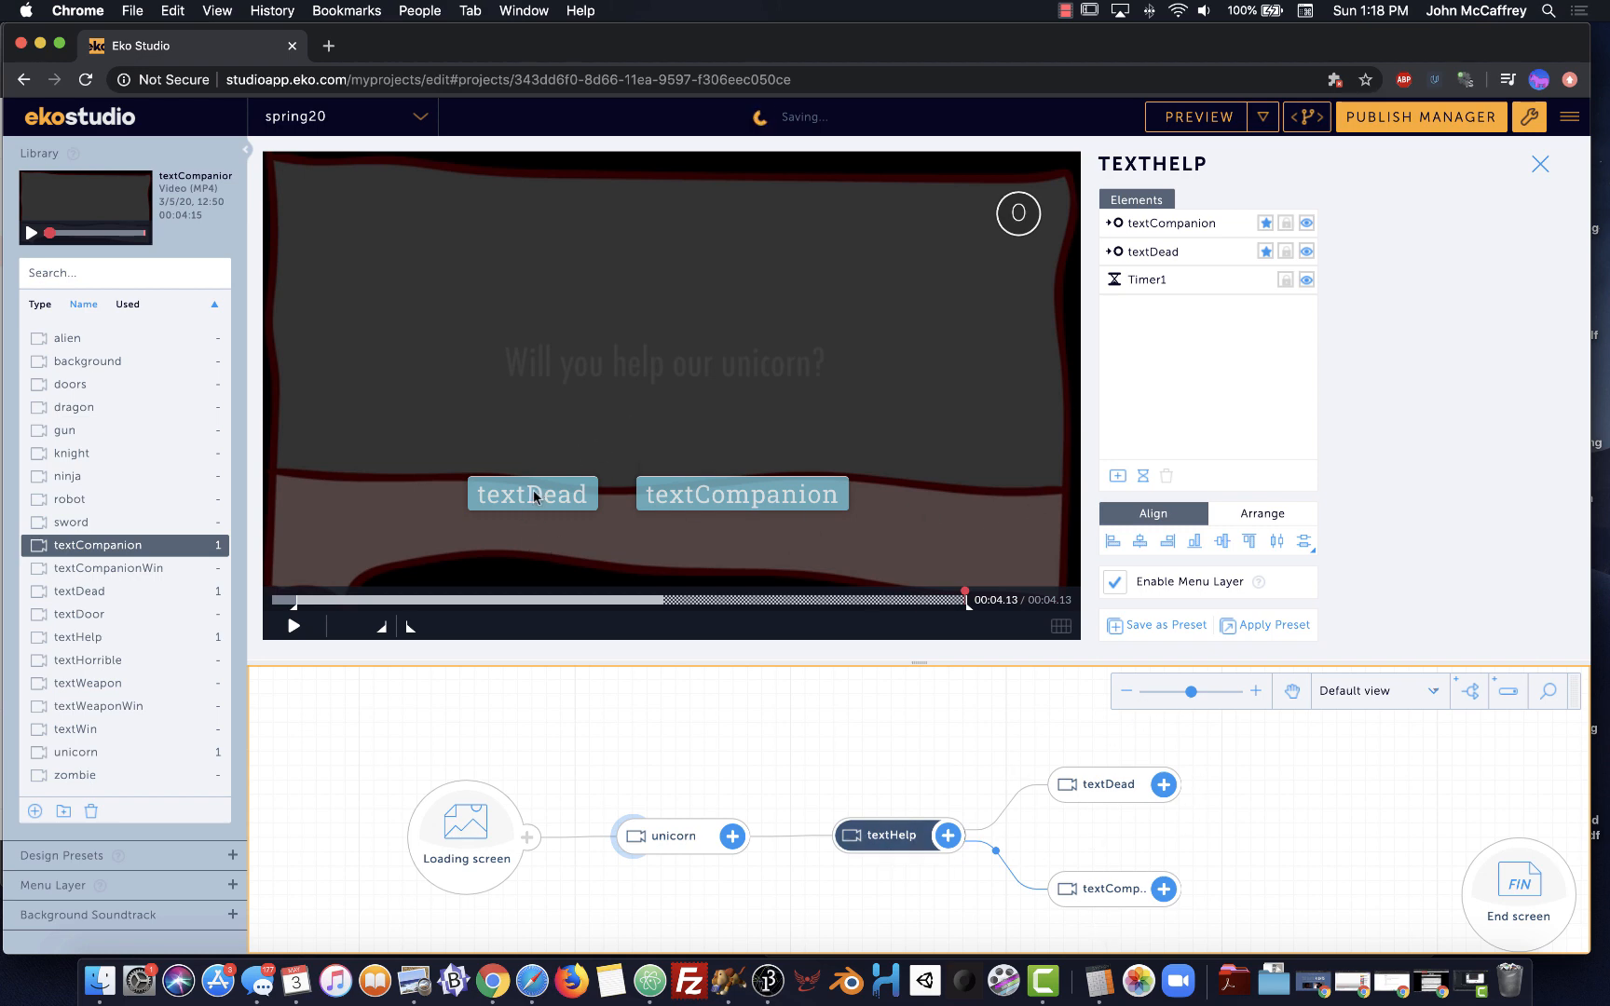
Relabel the textDead button 'No' and the textCompanion button 'Yes'
left_click(536, 492)
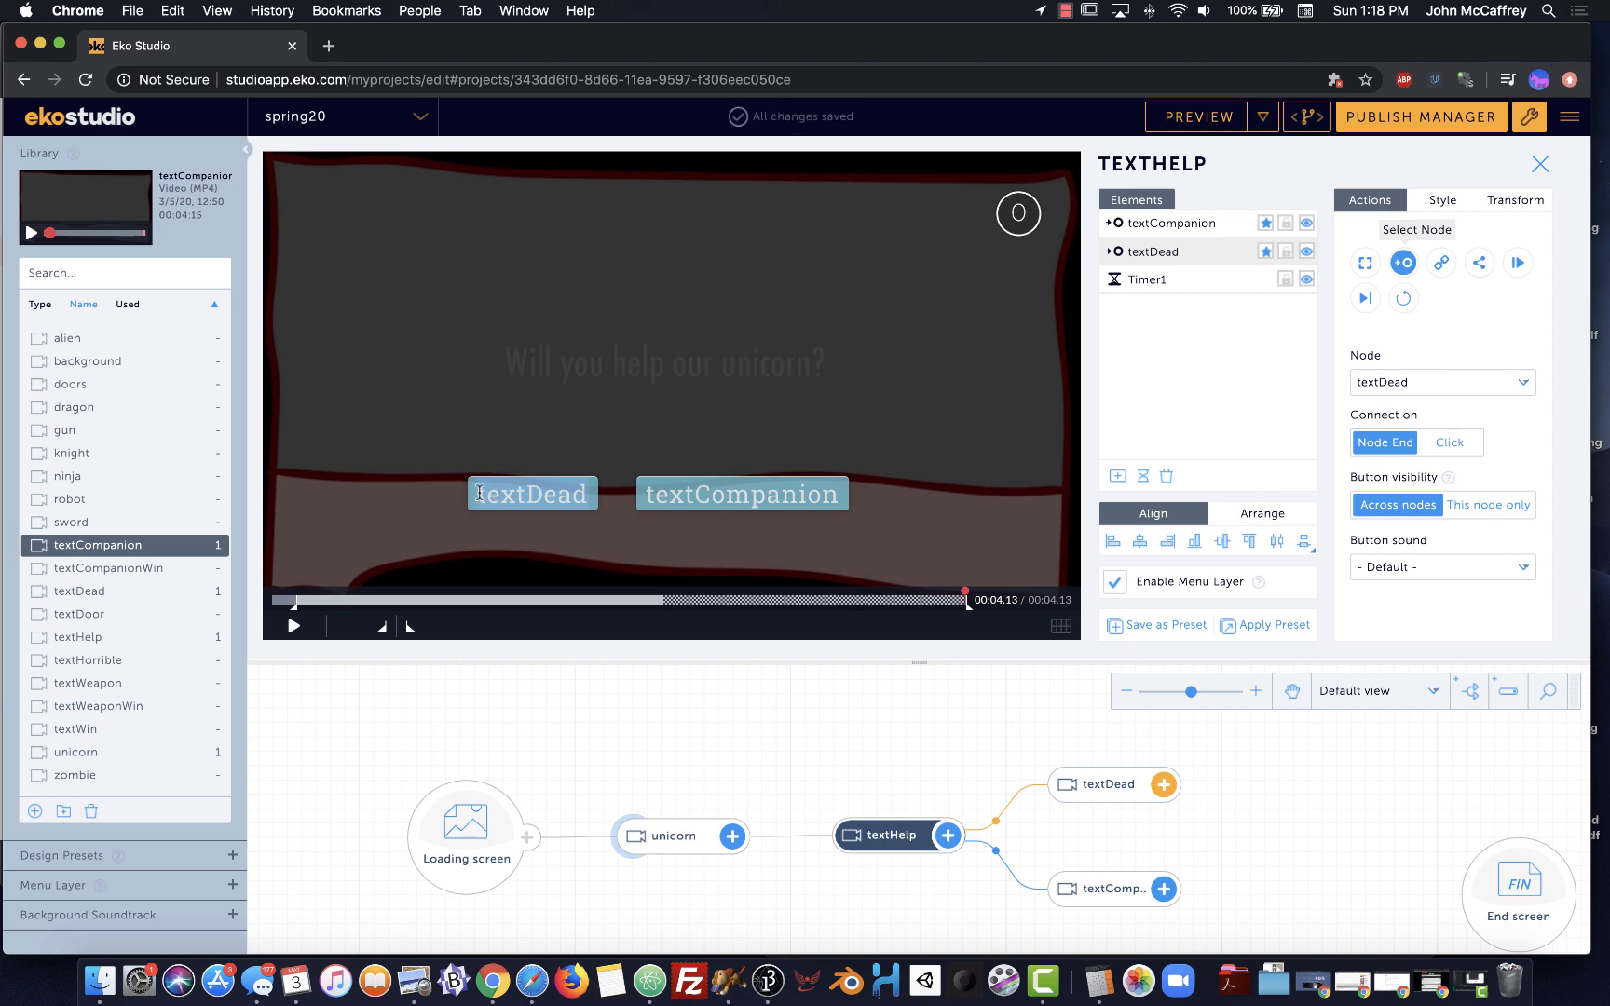
key("super+a")
type("No")
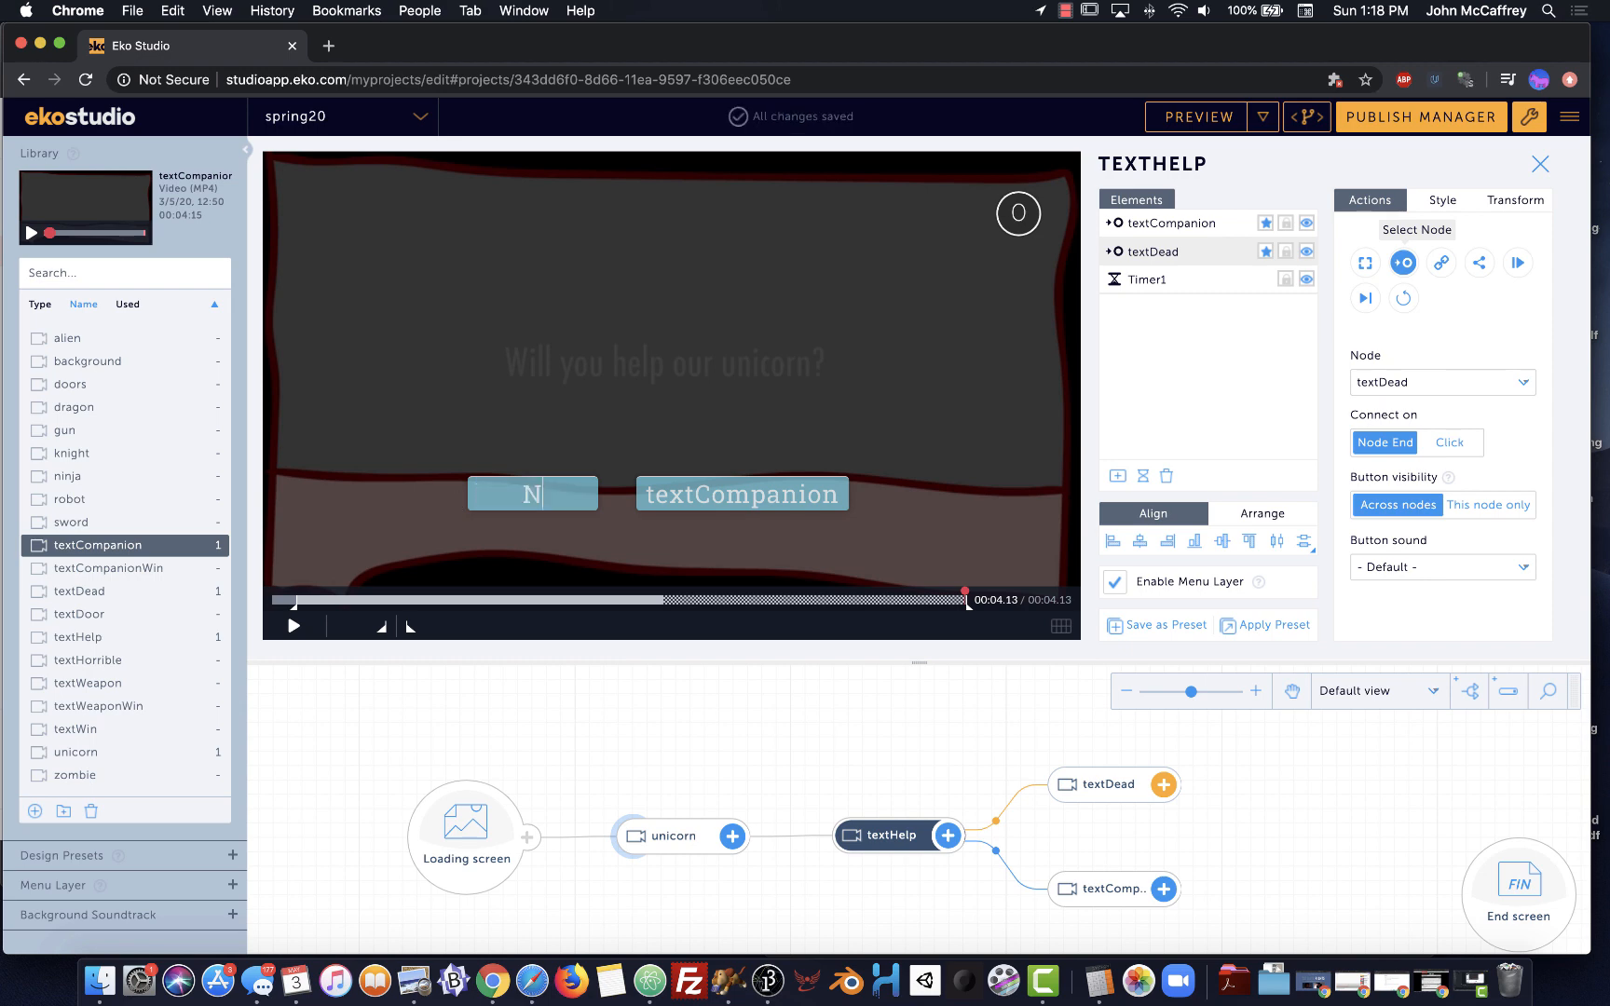
left_click(715, 501)
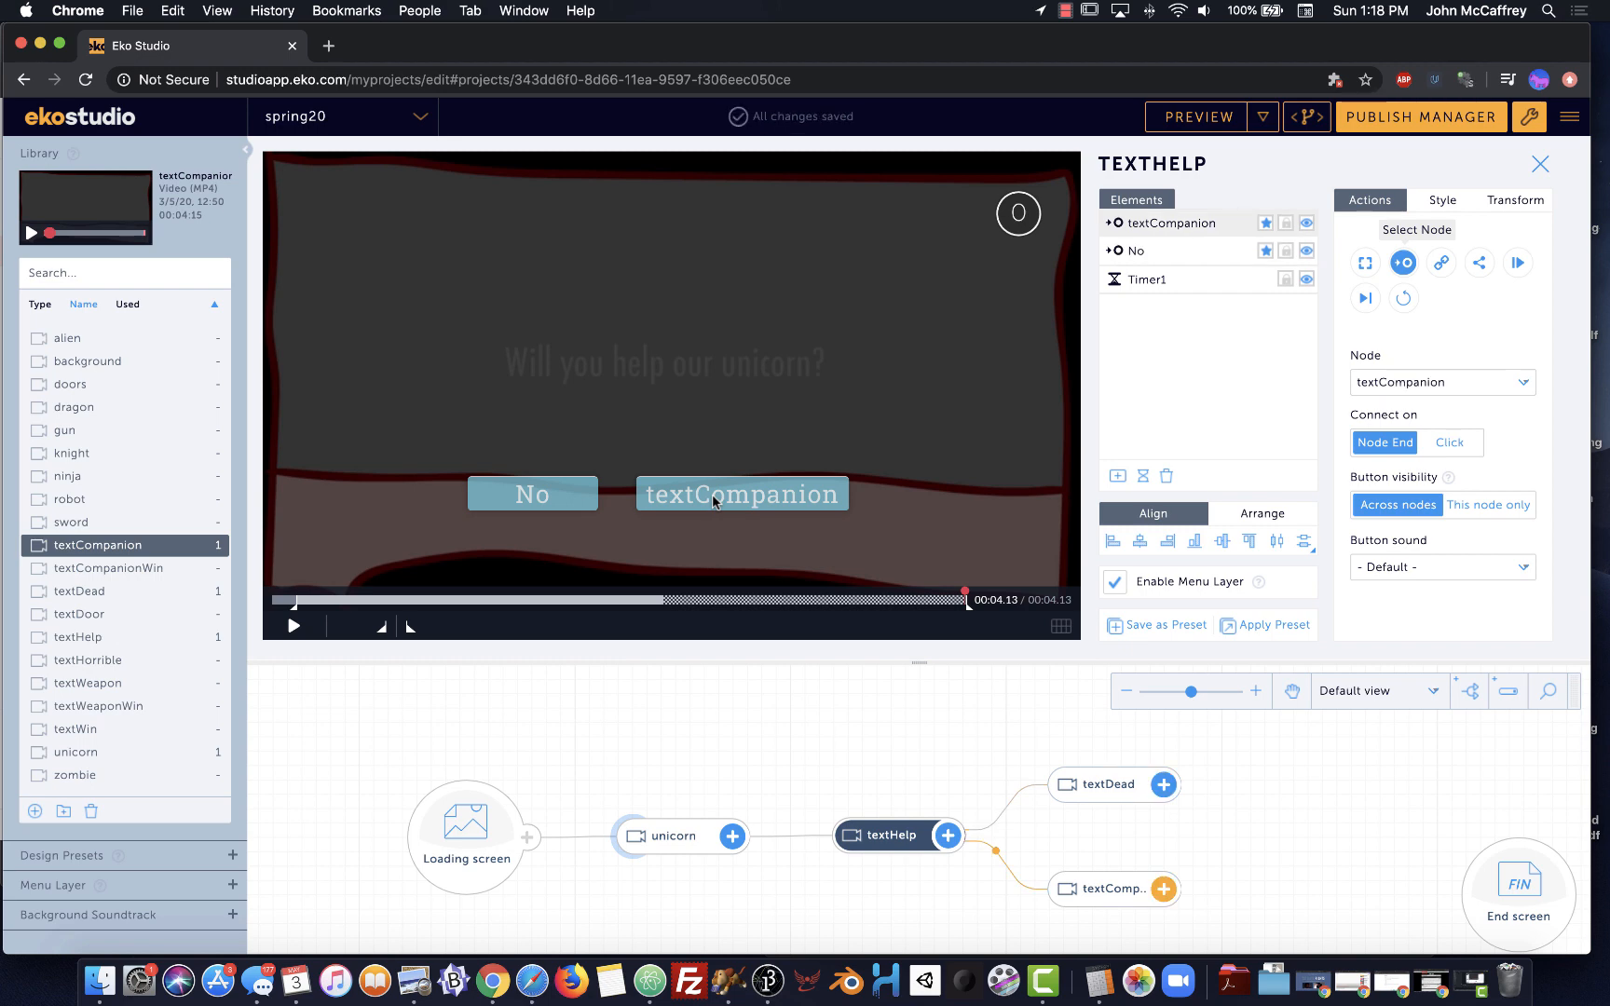
key("super+a")
type("Yes")
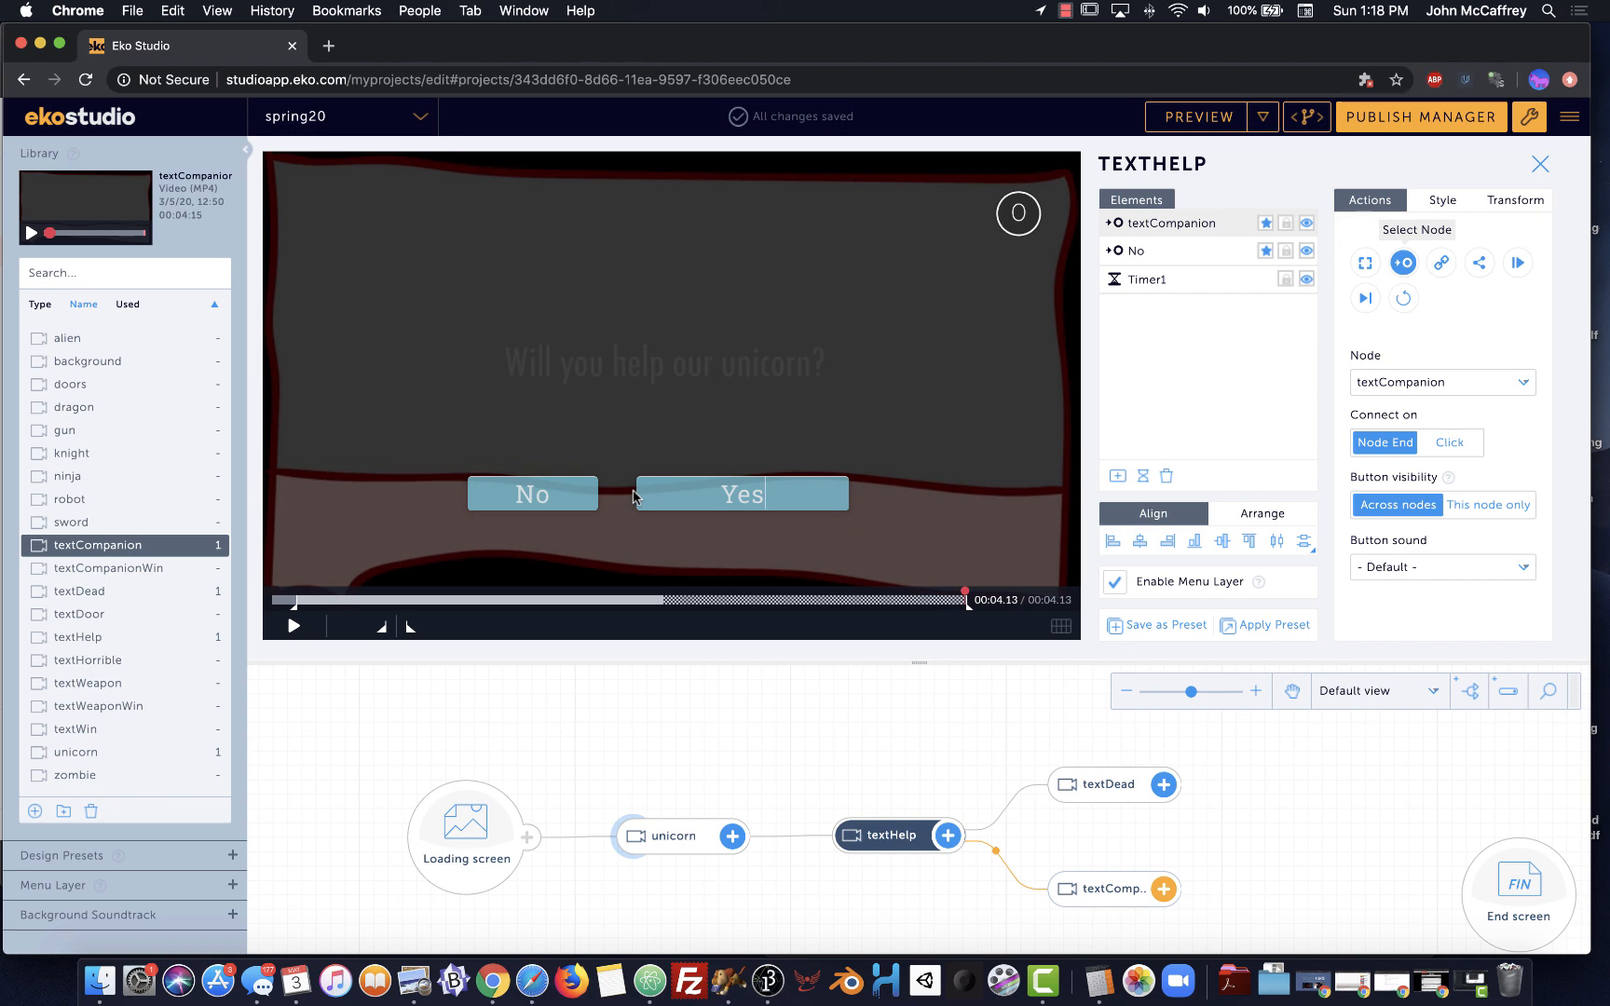
Nudge the Yes button slightly to the right and reselect it
left_click_drag(636, 499, 677, 498)
mouse_move(889, 503)
left_mouse_down()
mouse_move(848, 501)
mouse_move(860, 501)
left_mouse_up()
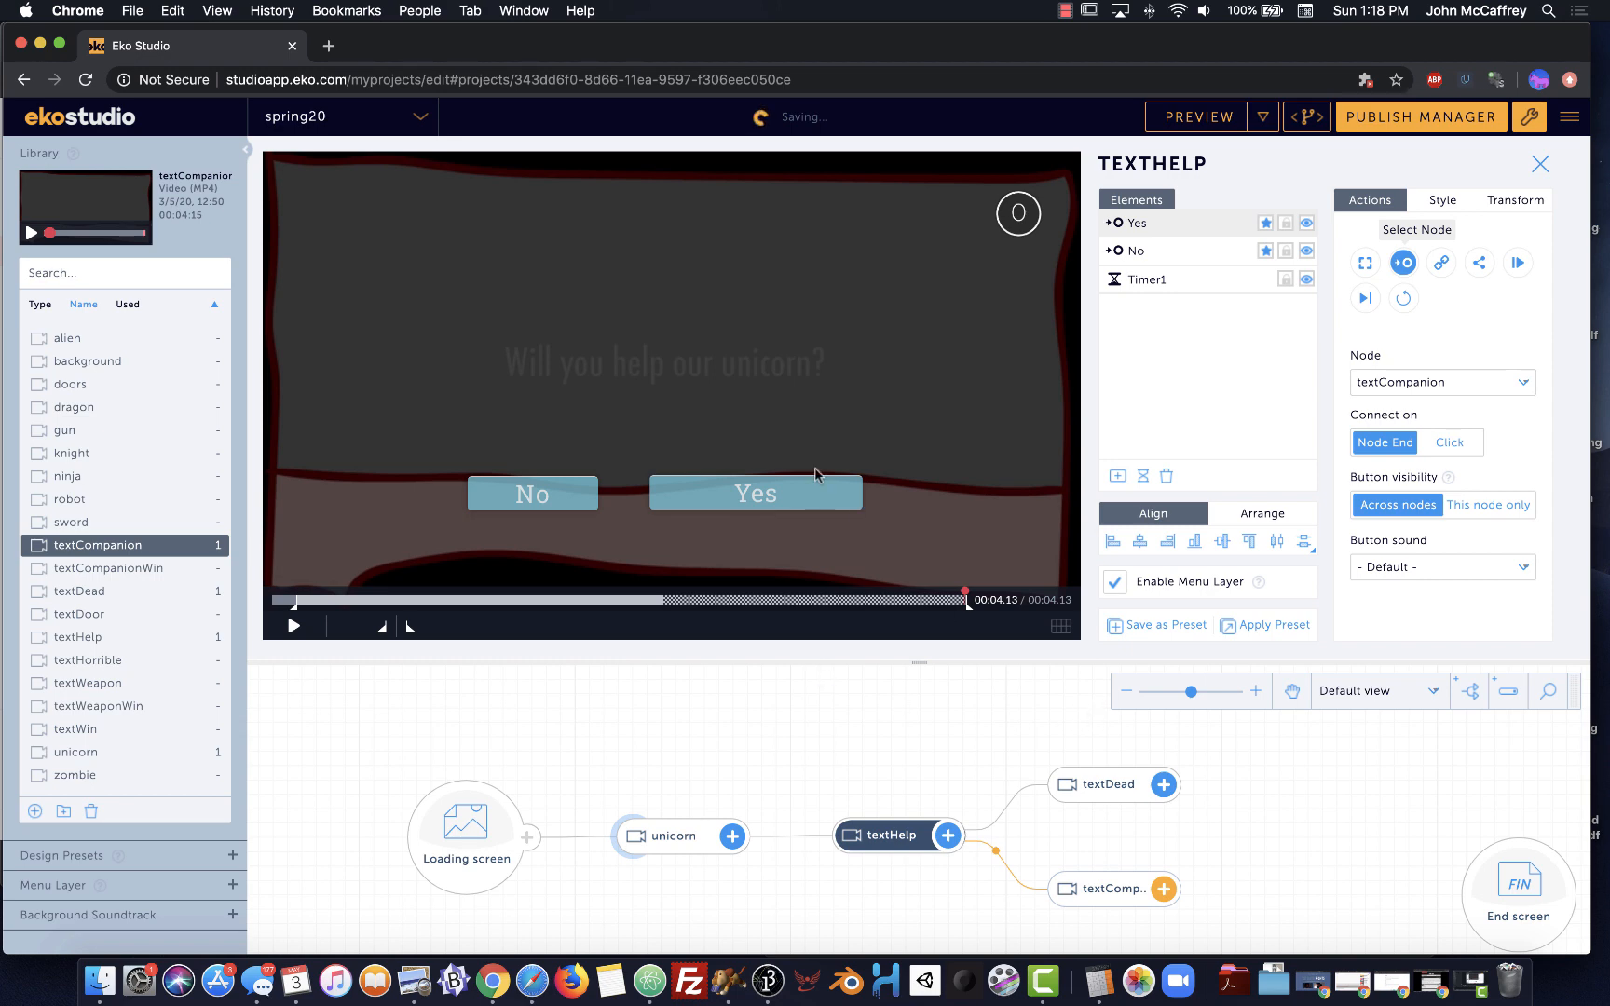
left_click(817, 695)
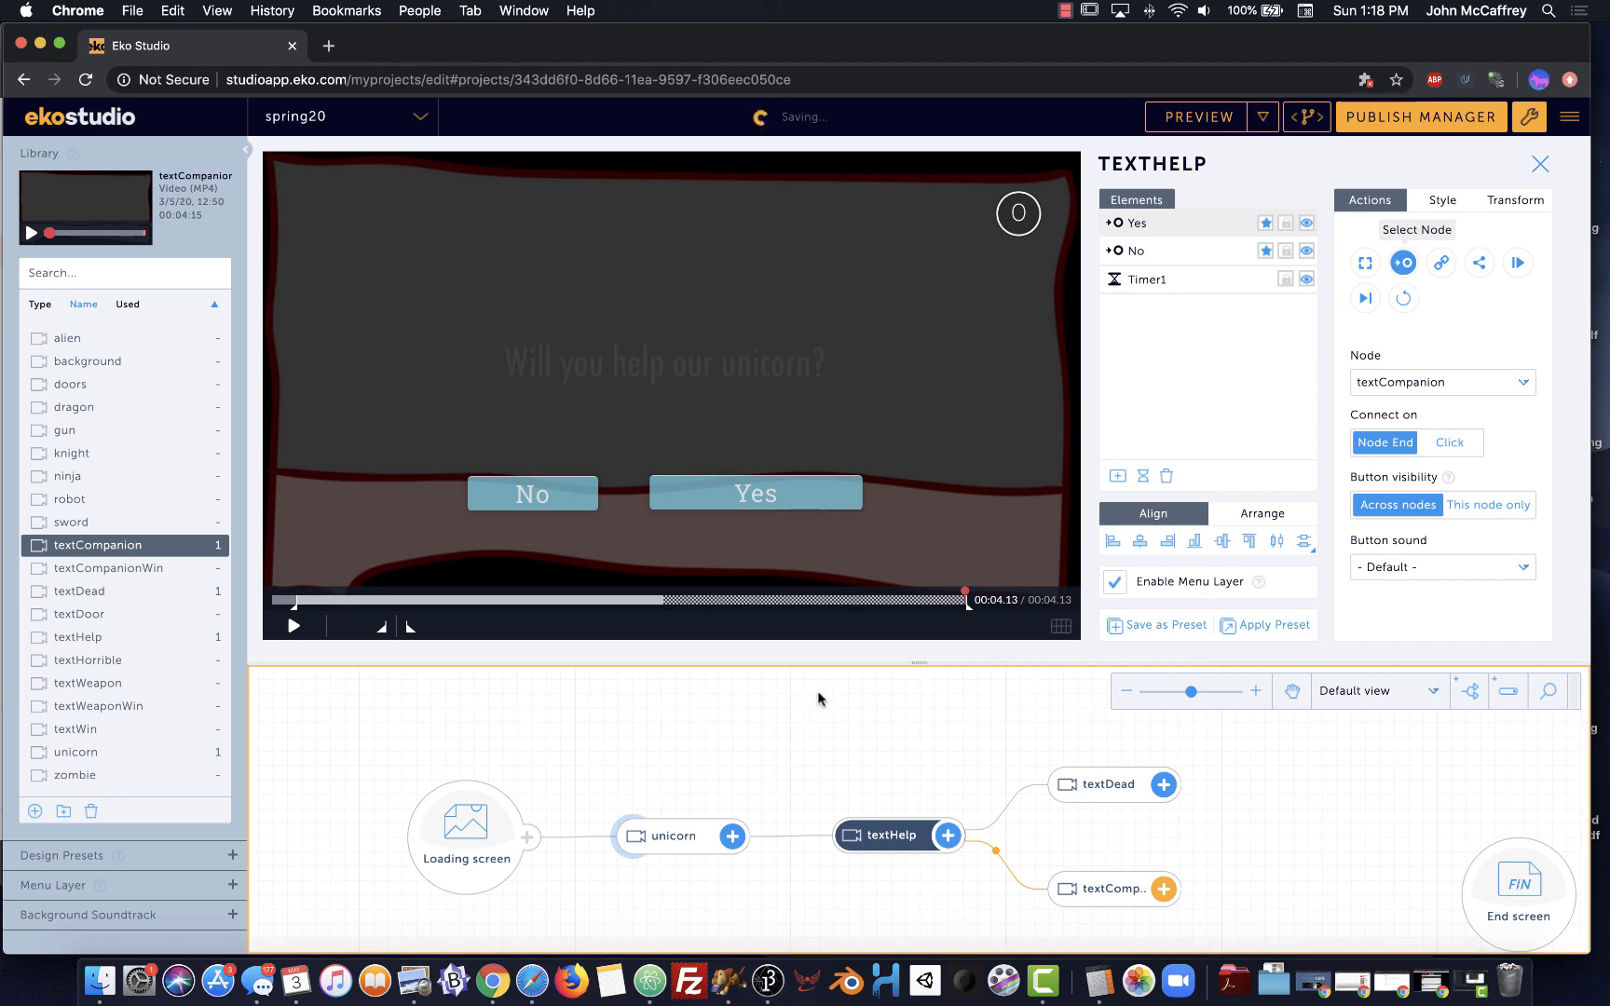
left_click(803, 491)
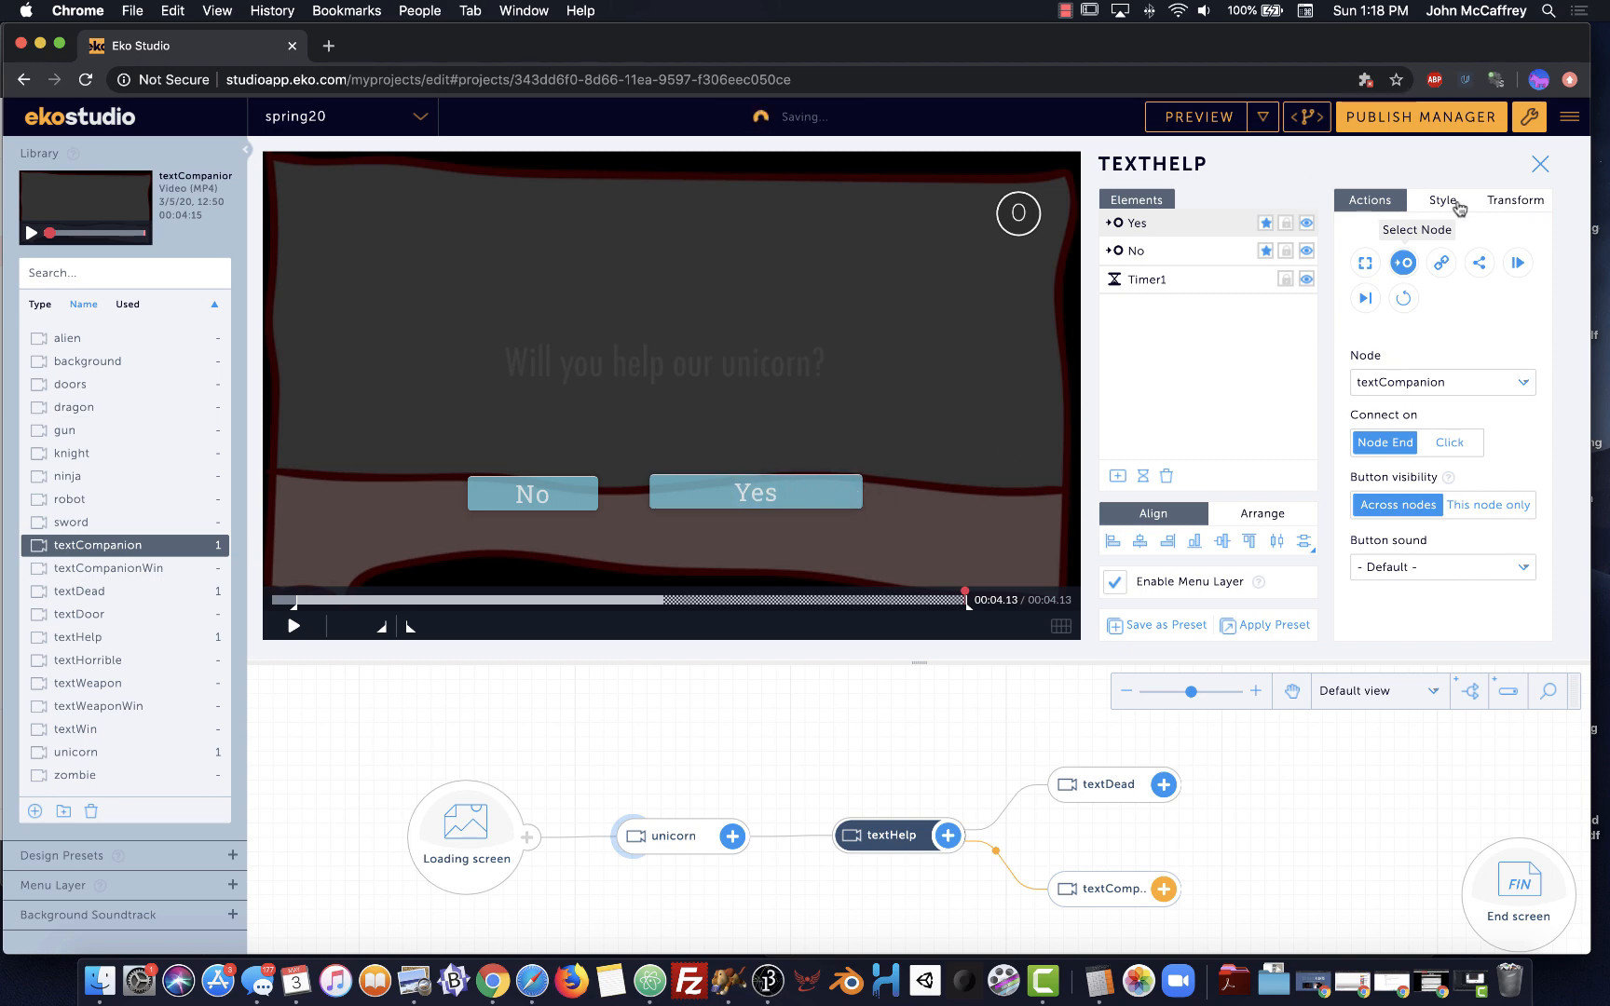
In Transform, unlink the Yes button's width and height and set its width to 146
left_click(1490, 206)
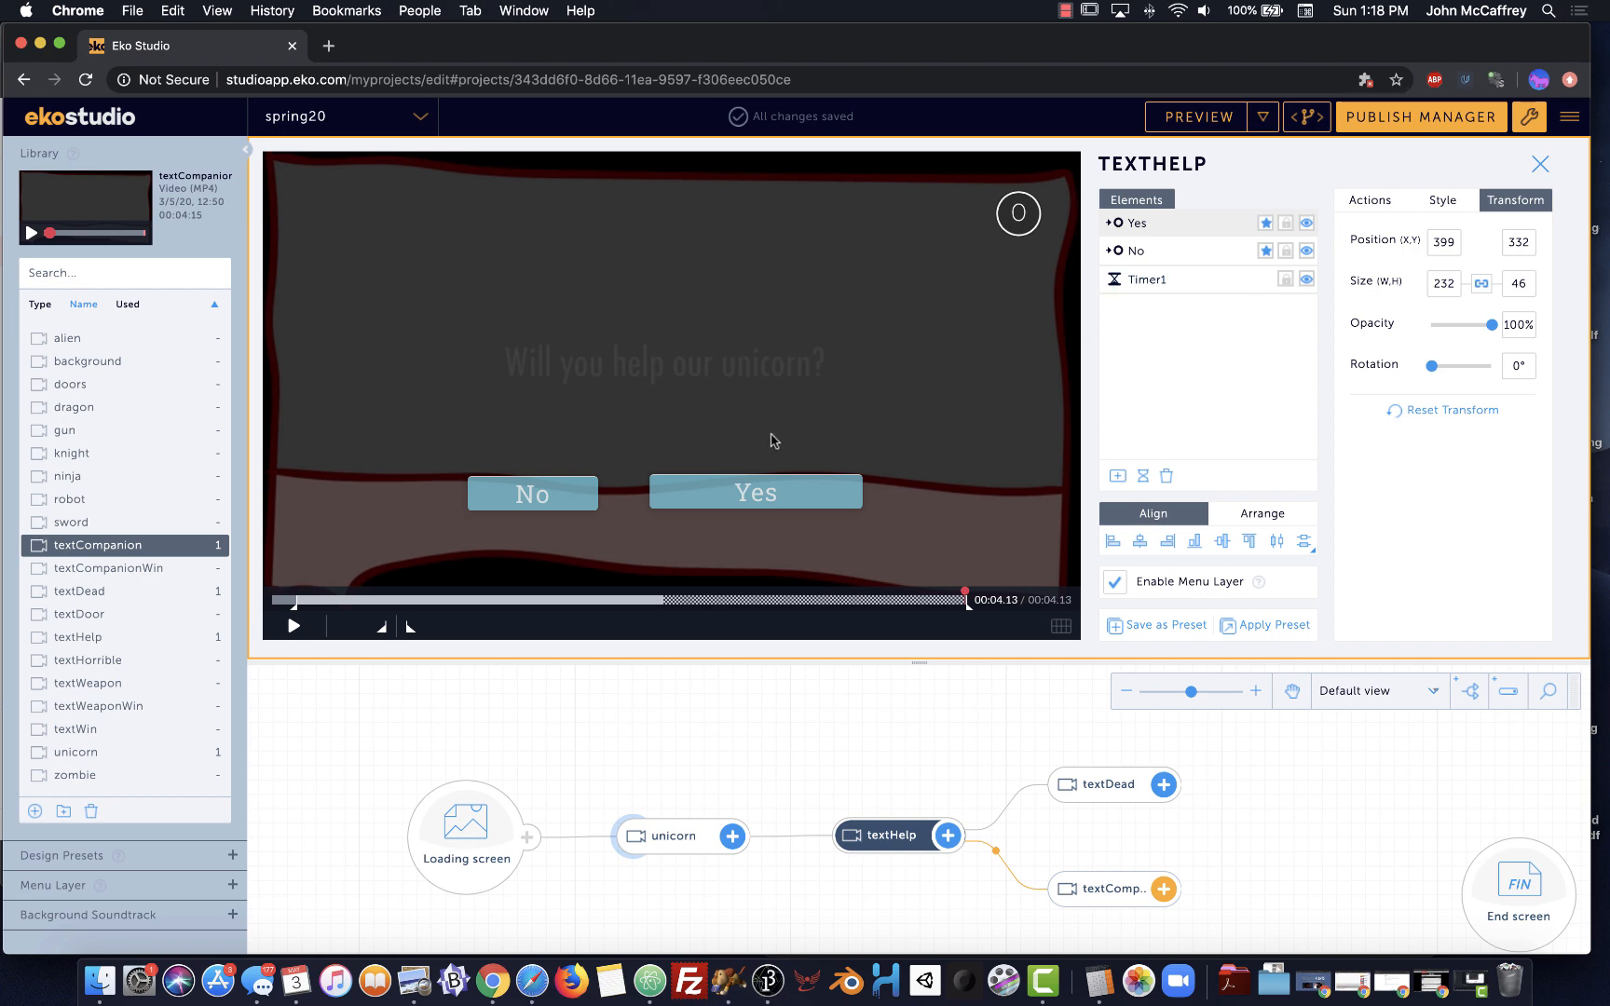
left_click(574, 492)
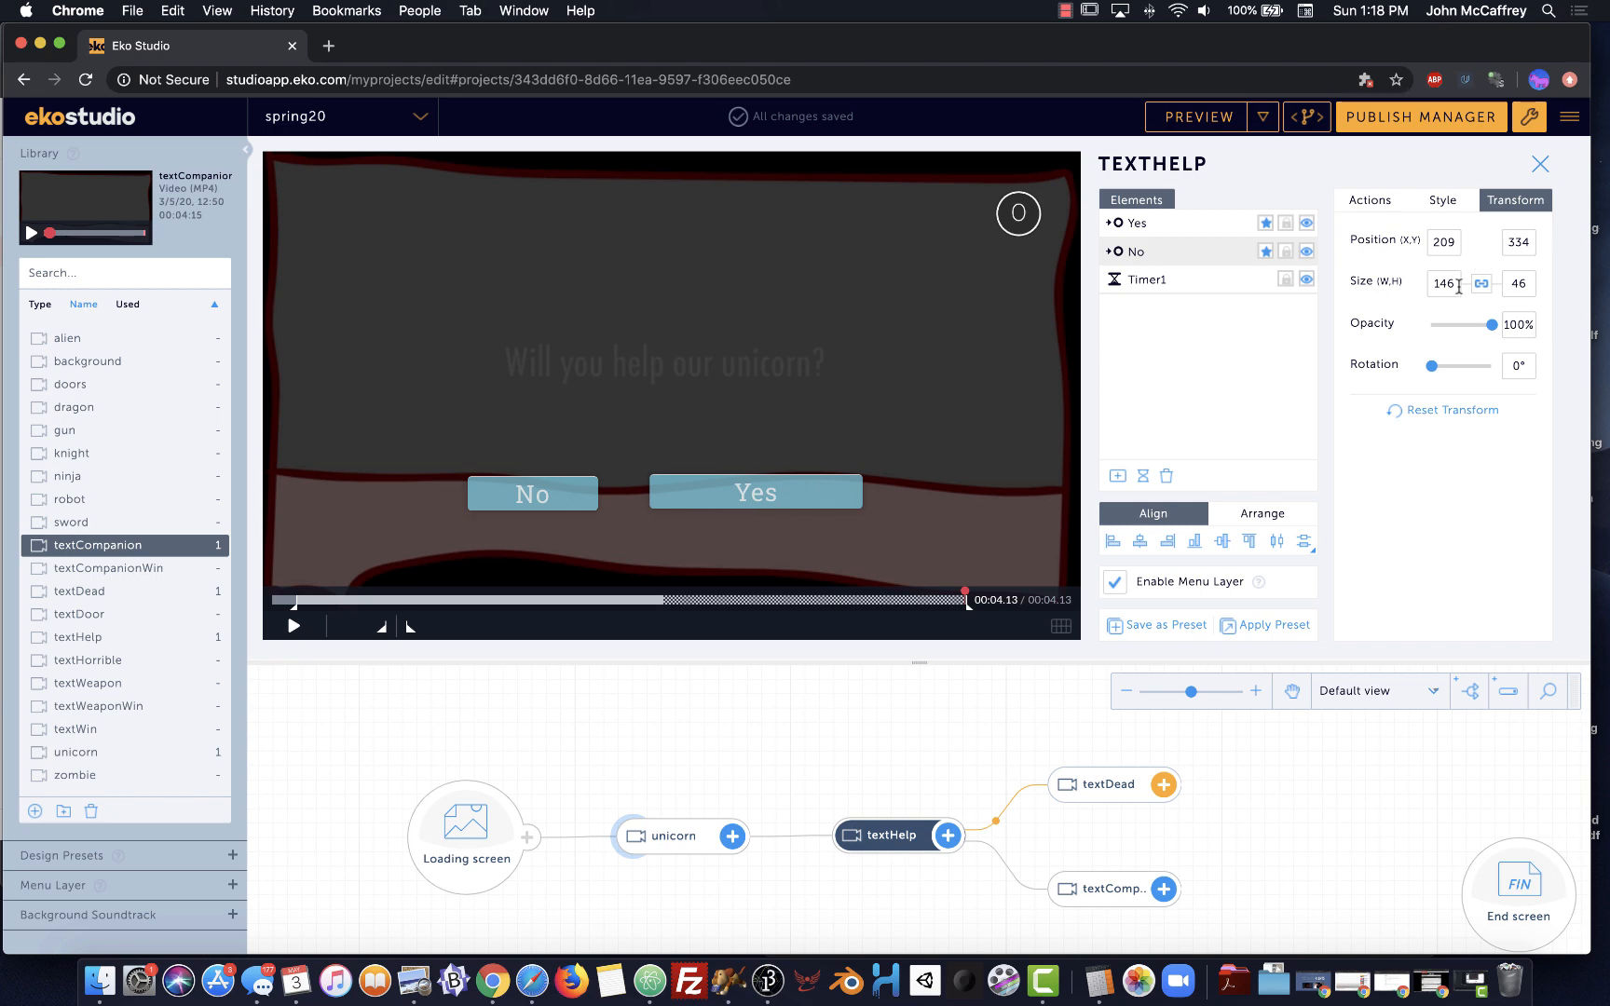
left_click(829, 494)
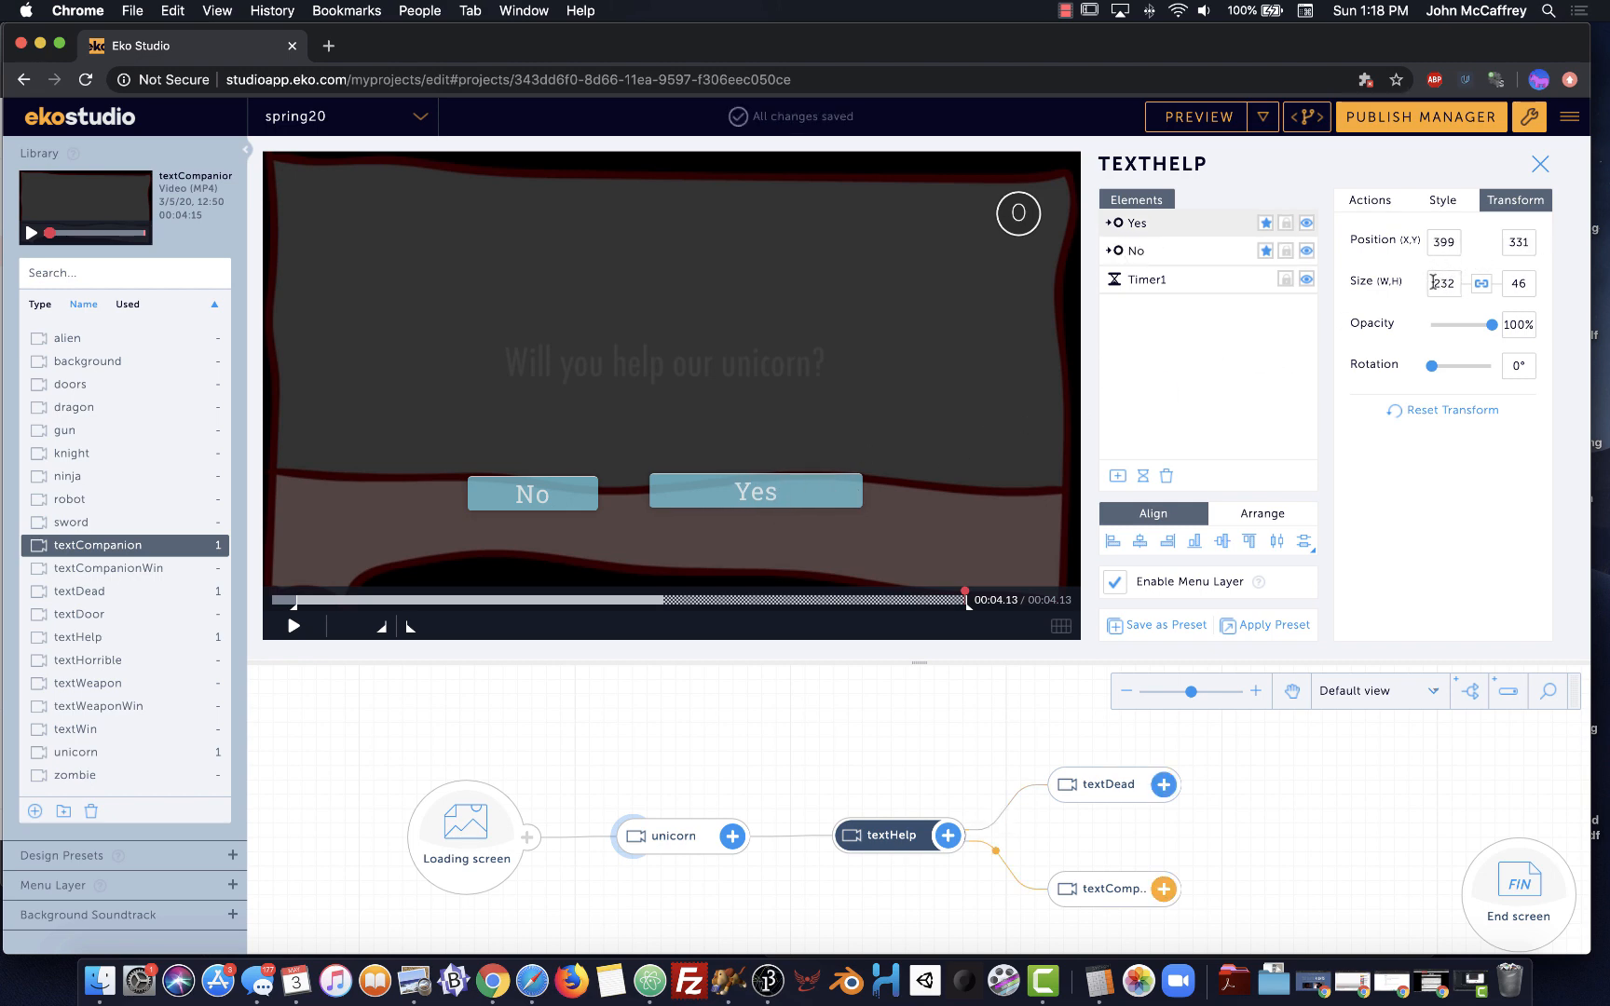
left_click_drag(1432, 282, 1491, 292)
type("146")
key("Return")
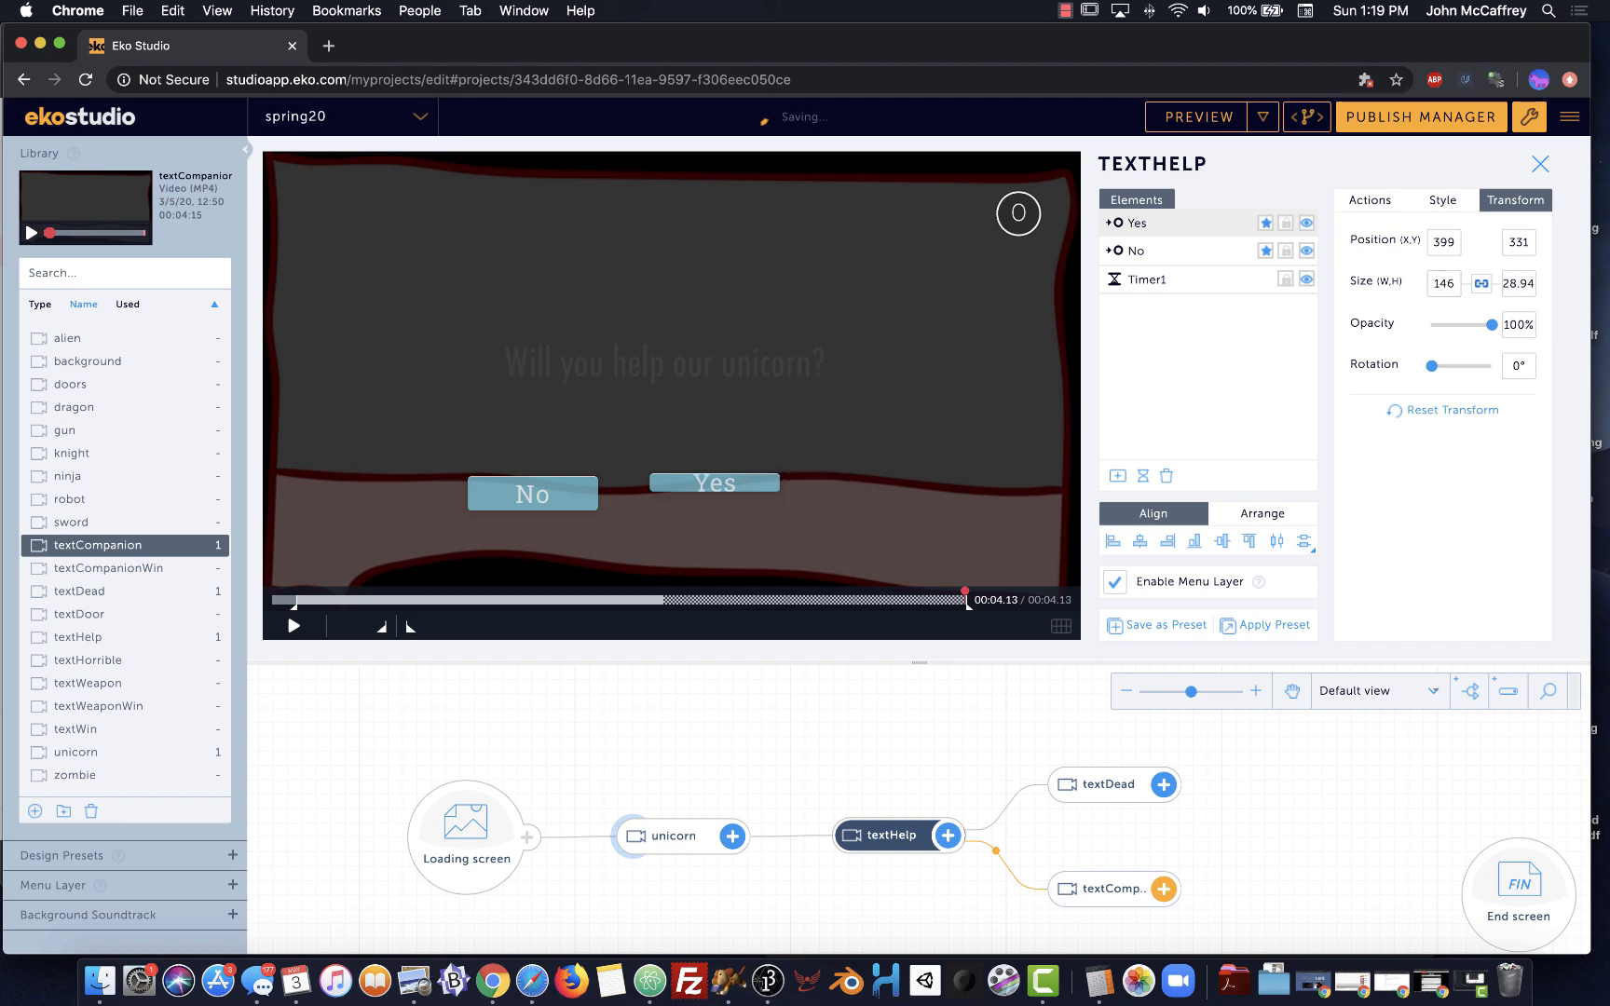
left_click(1483, 287)
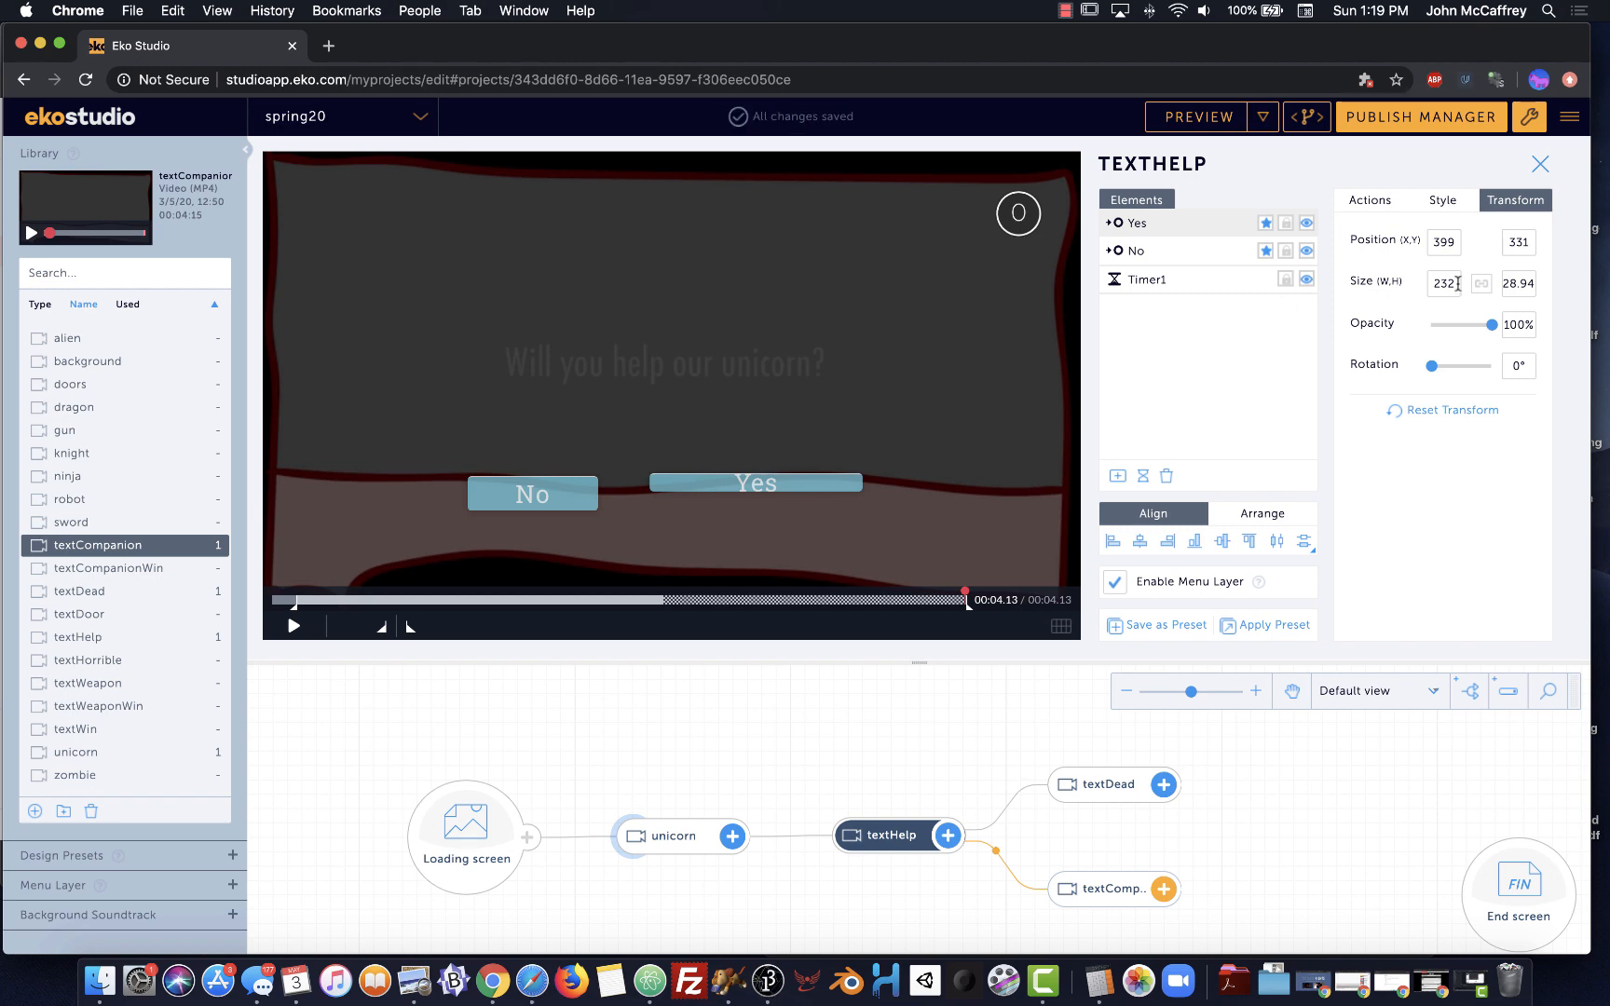
left_click_drag(1455, 283, 1381, 291)
type("146")
Set the Yes button's height to 46 and re-enter its width as 146
left_click(585, 510)
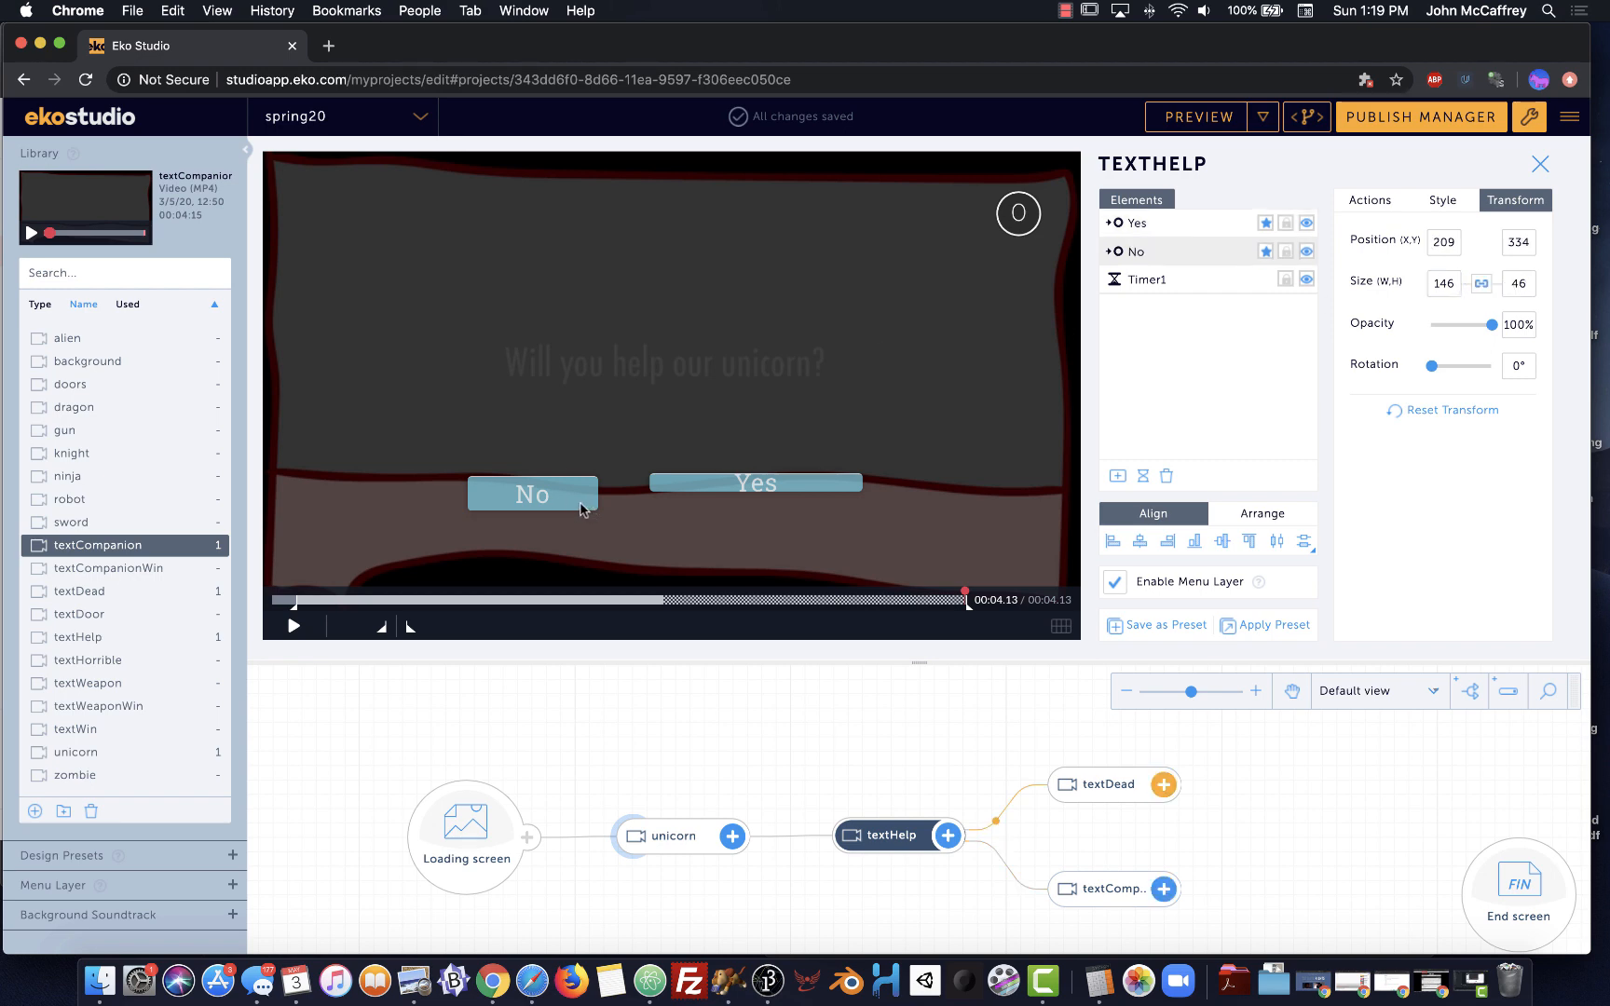
left_click(851, 482)
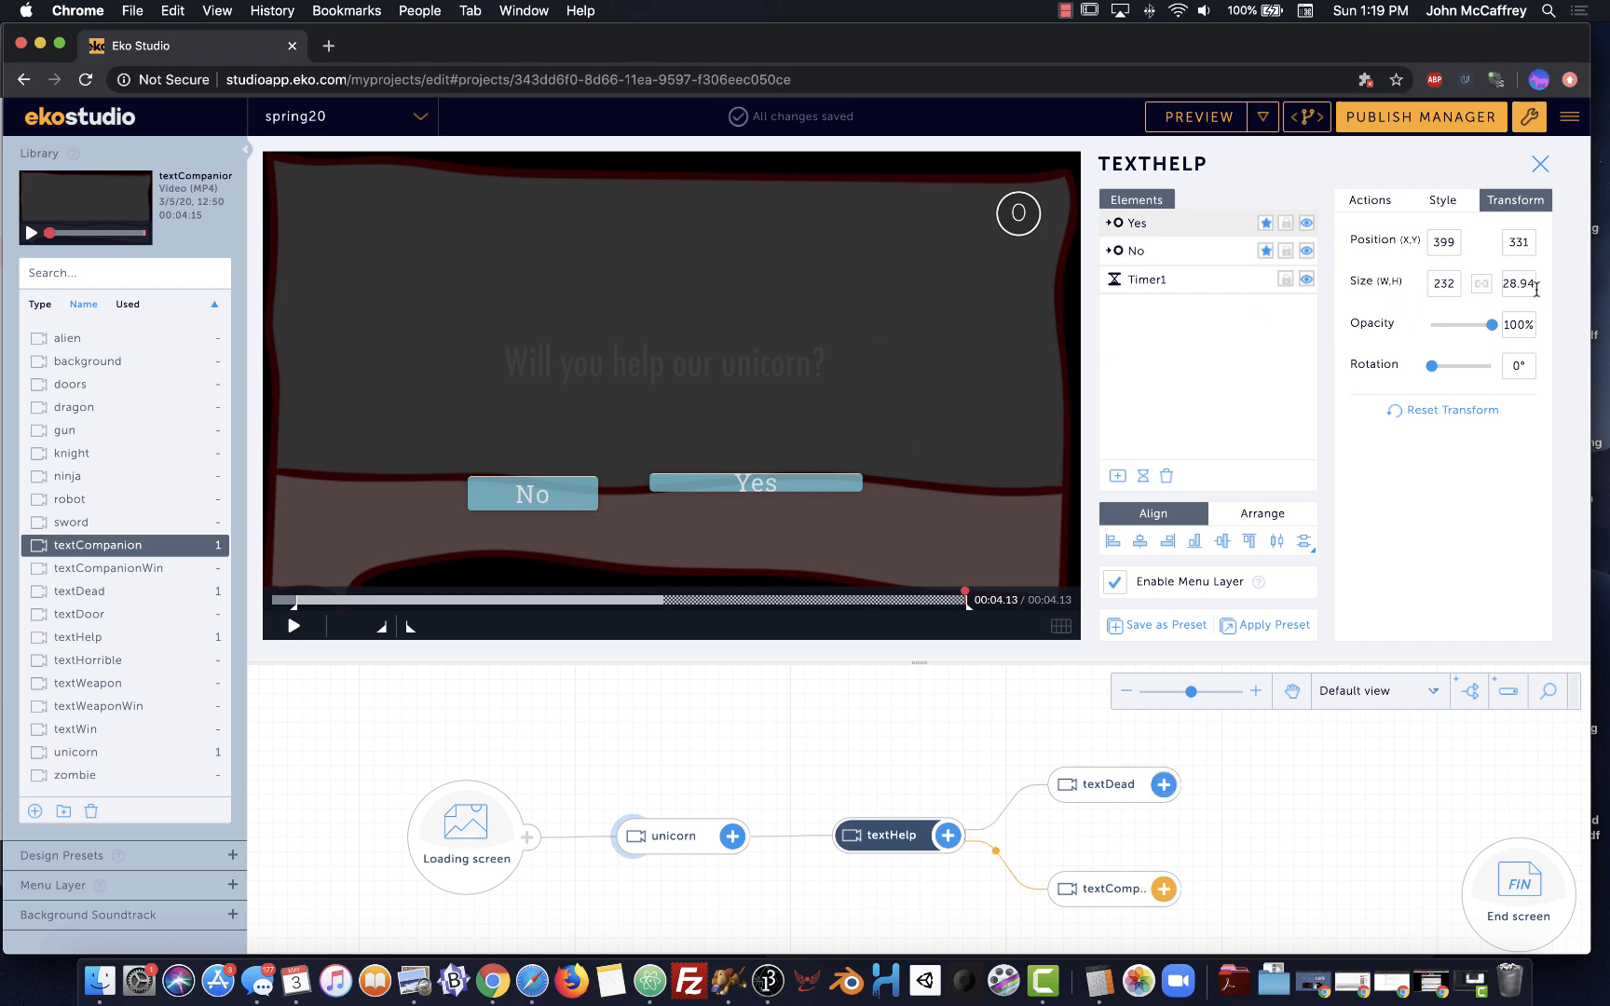
double_click(1502, 284)
type("46")
key("Return")
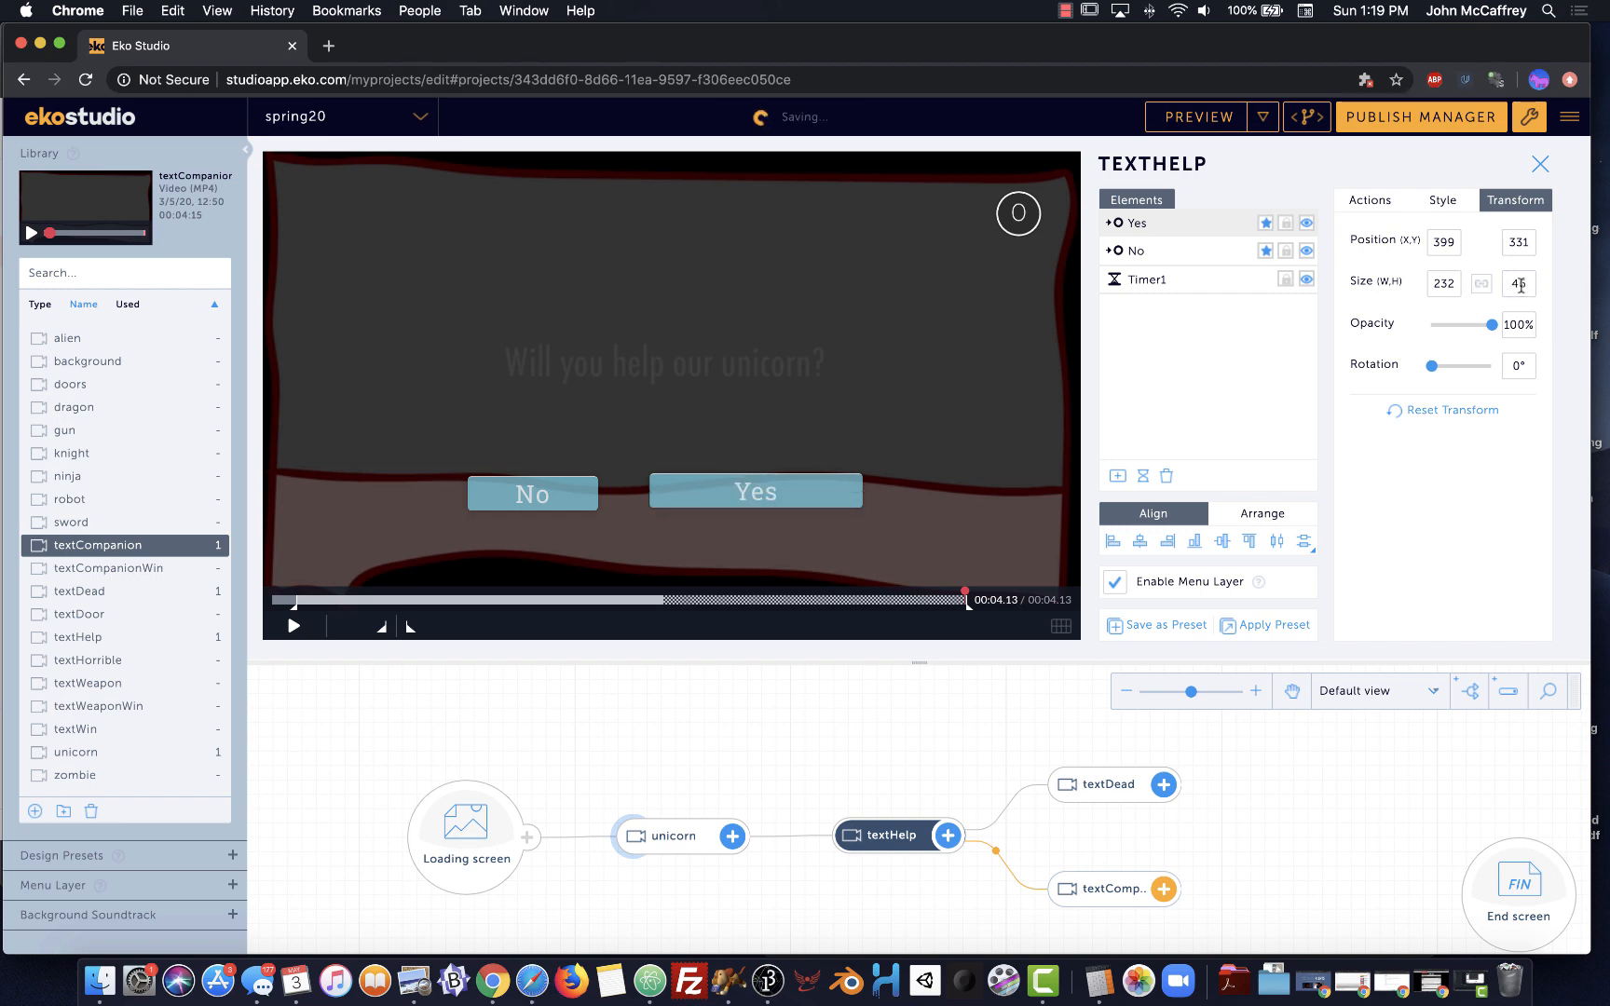
left_click(1479, 284)
left_click(1448, 282)
left_click_drag(1464, 285, 1380, 293)
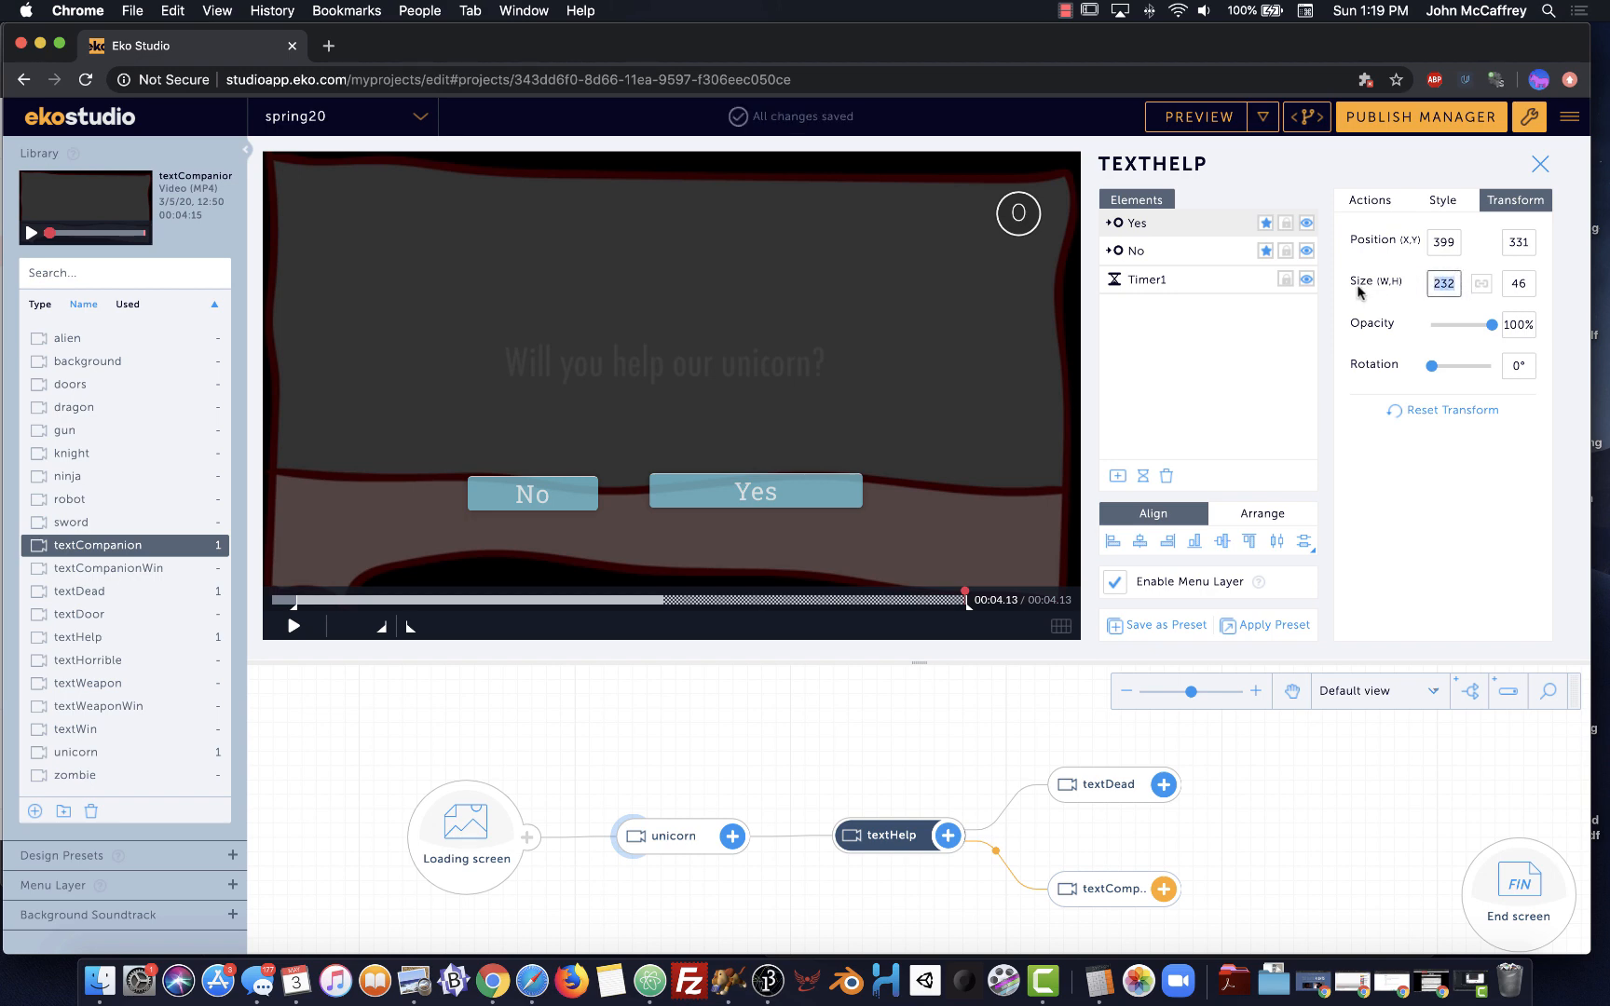
type("146")
key("Return")
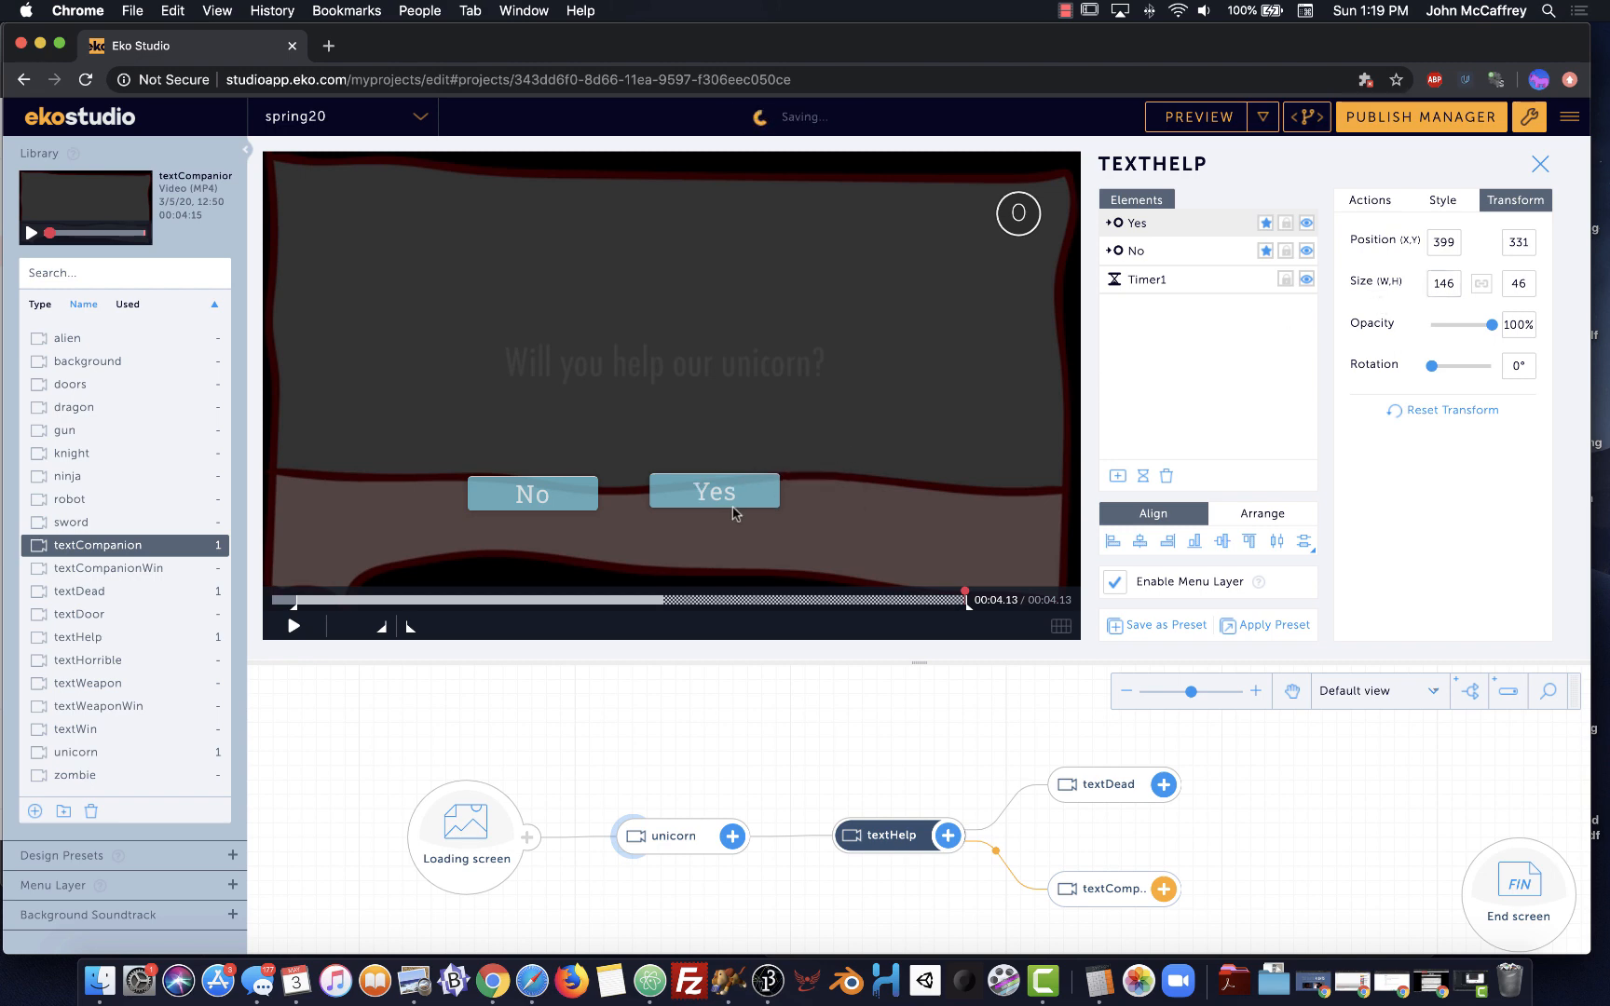
Place Yes and No side by side under the question and preview the clip
left_click(764, 471)
mouse_move(783, 466)
left_mouse_down()
mouse_move(812, 435)
mouse_move(792, 440)
left_mouse_up()
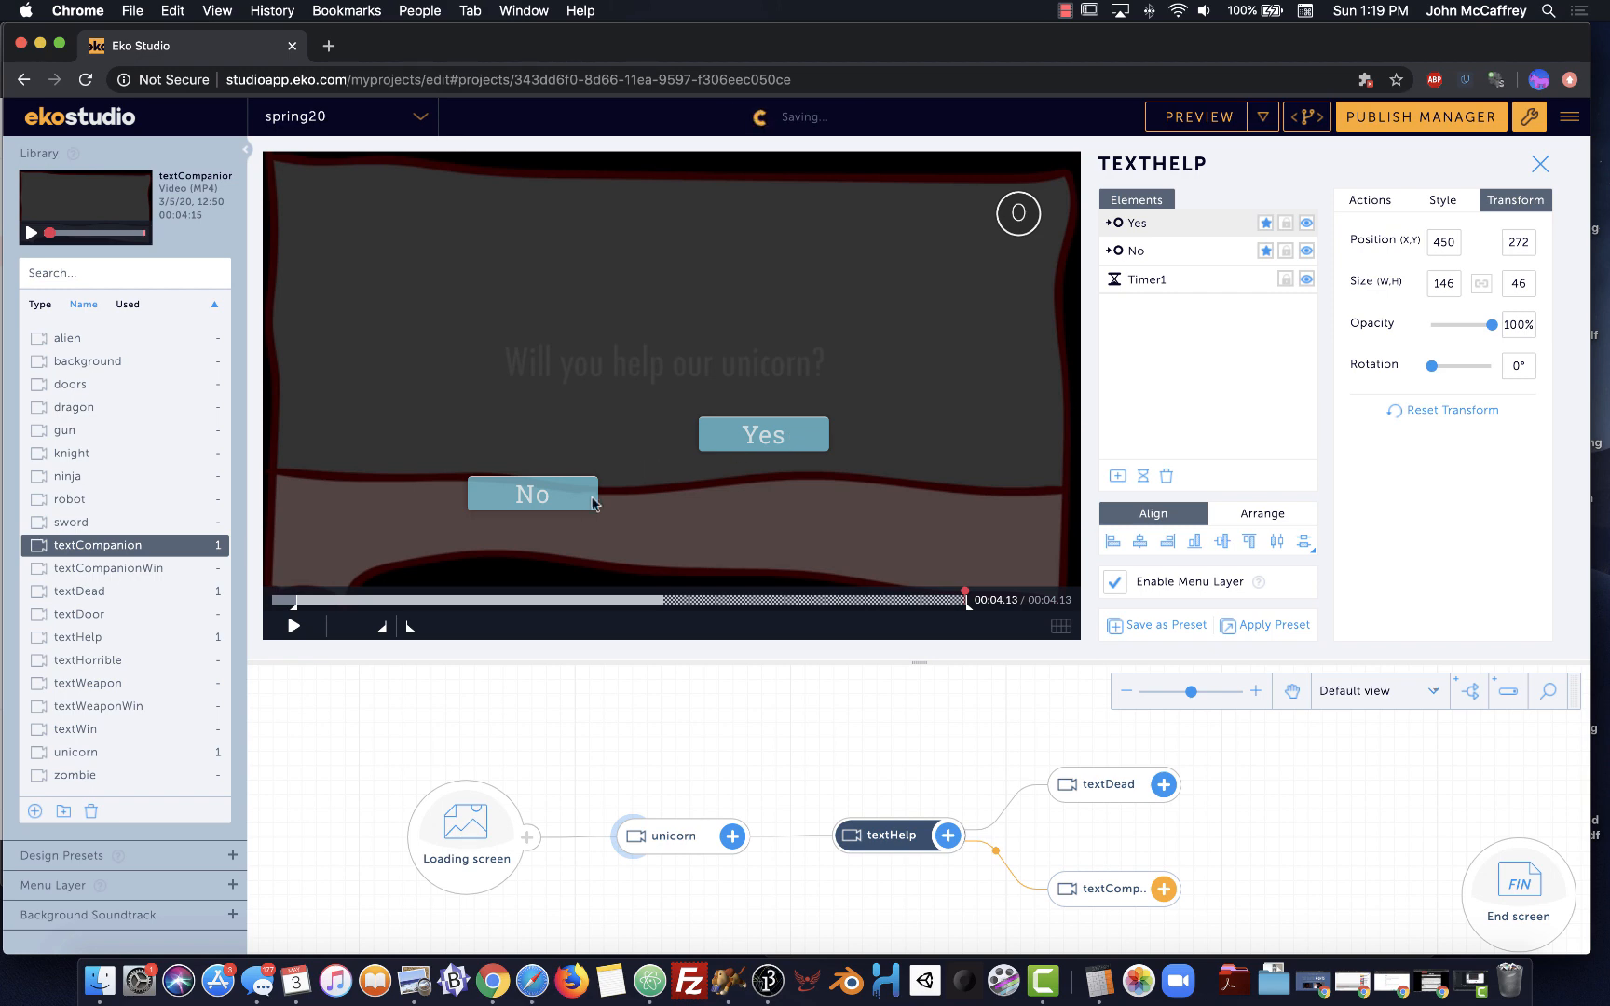
left_click_drag(578, 494, 609, 436)
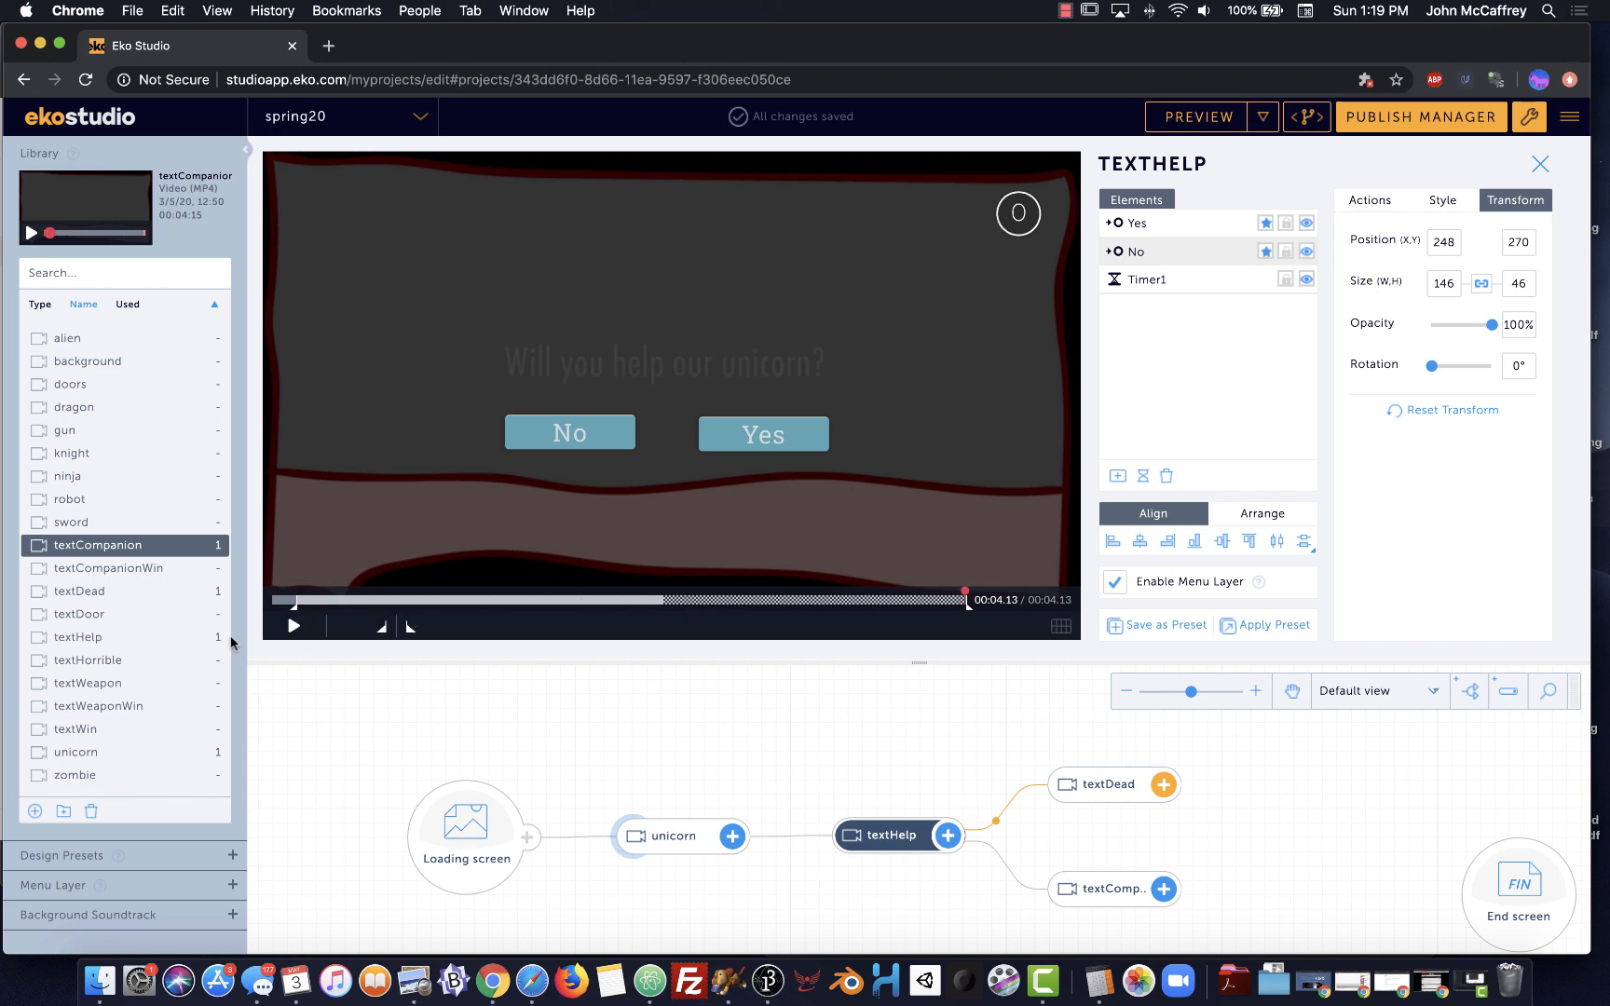
left_click(294, 630)
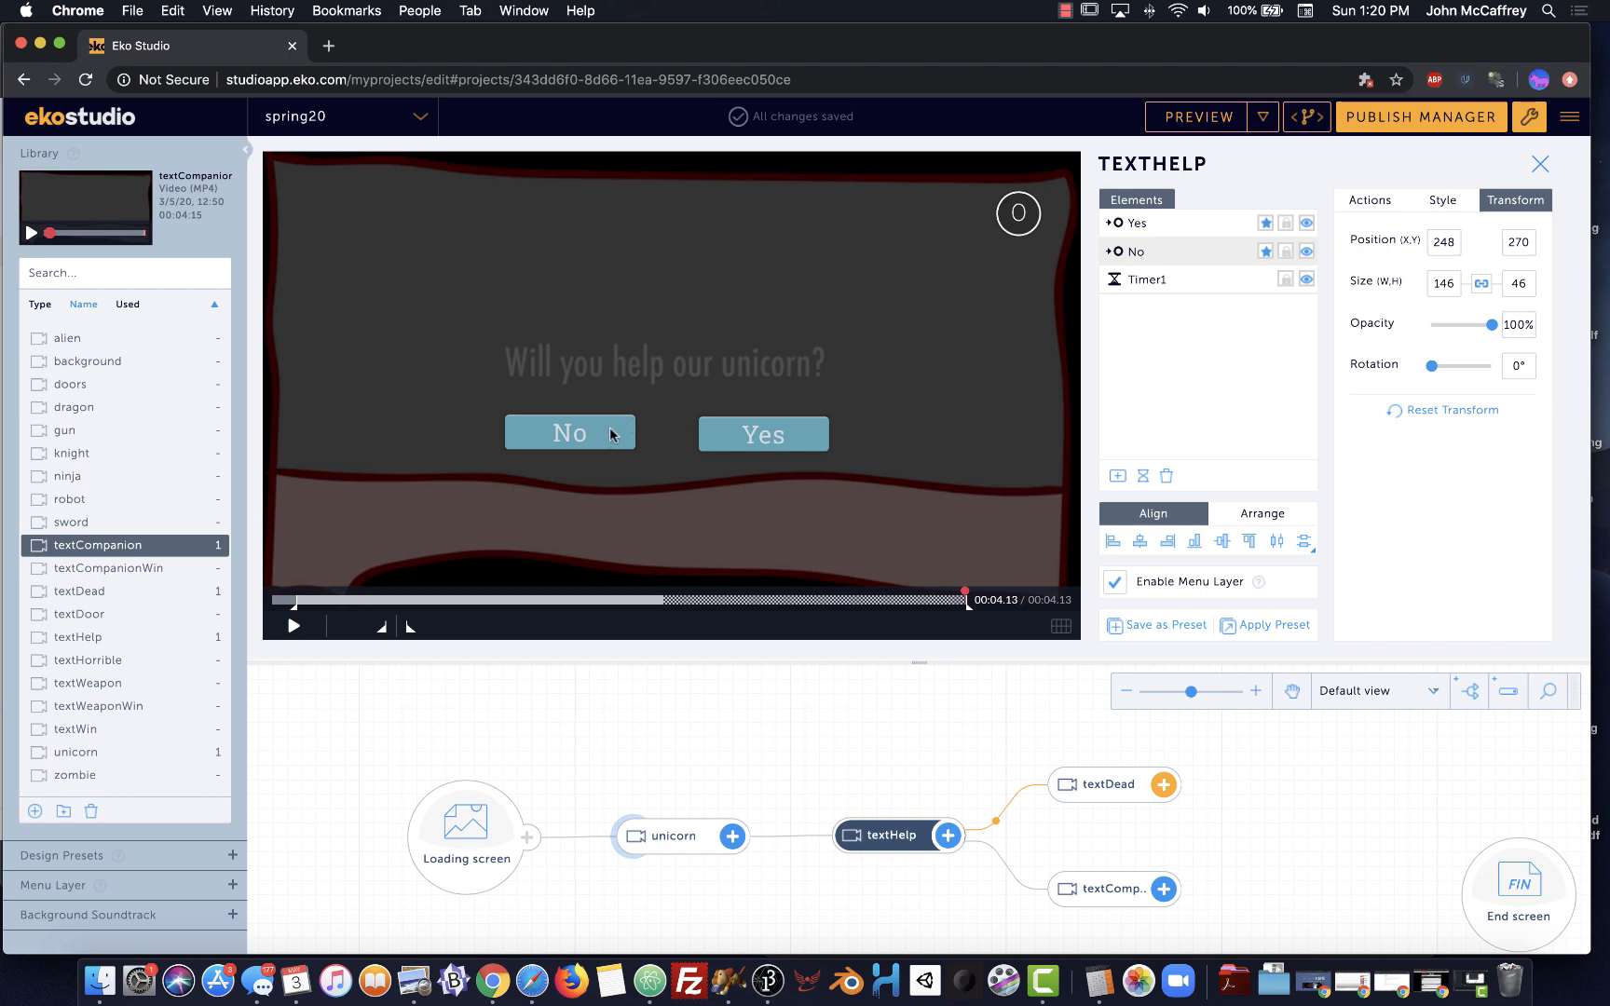
Set Connect on to Click for the No and Yes buttons and delete Timer1
left_click(1368, 202)
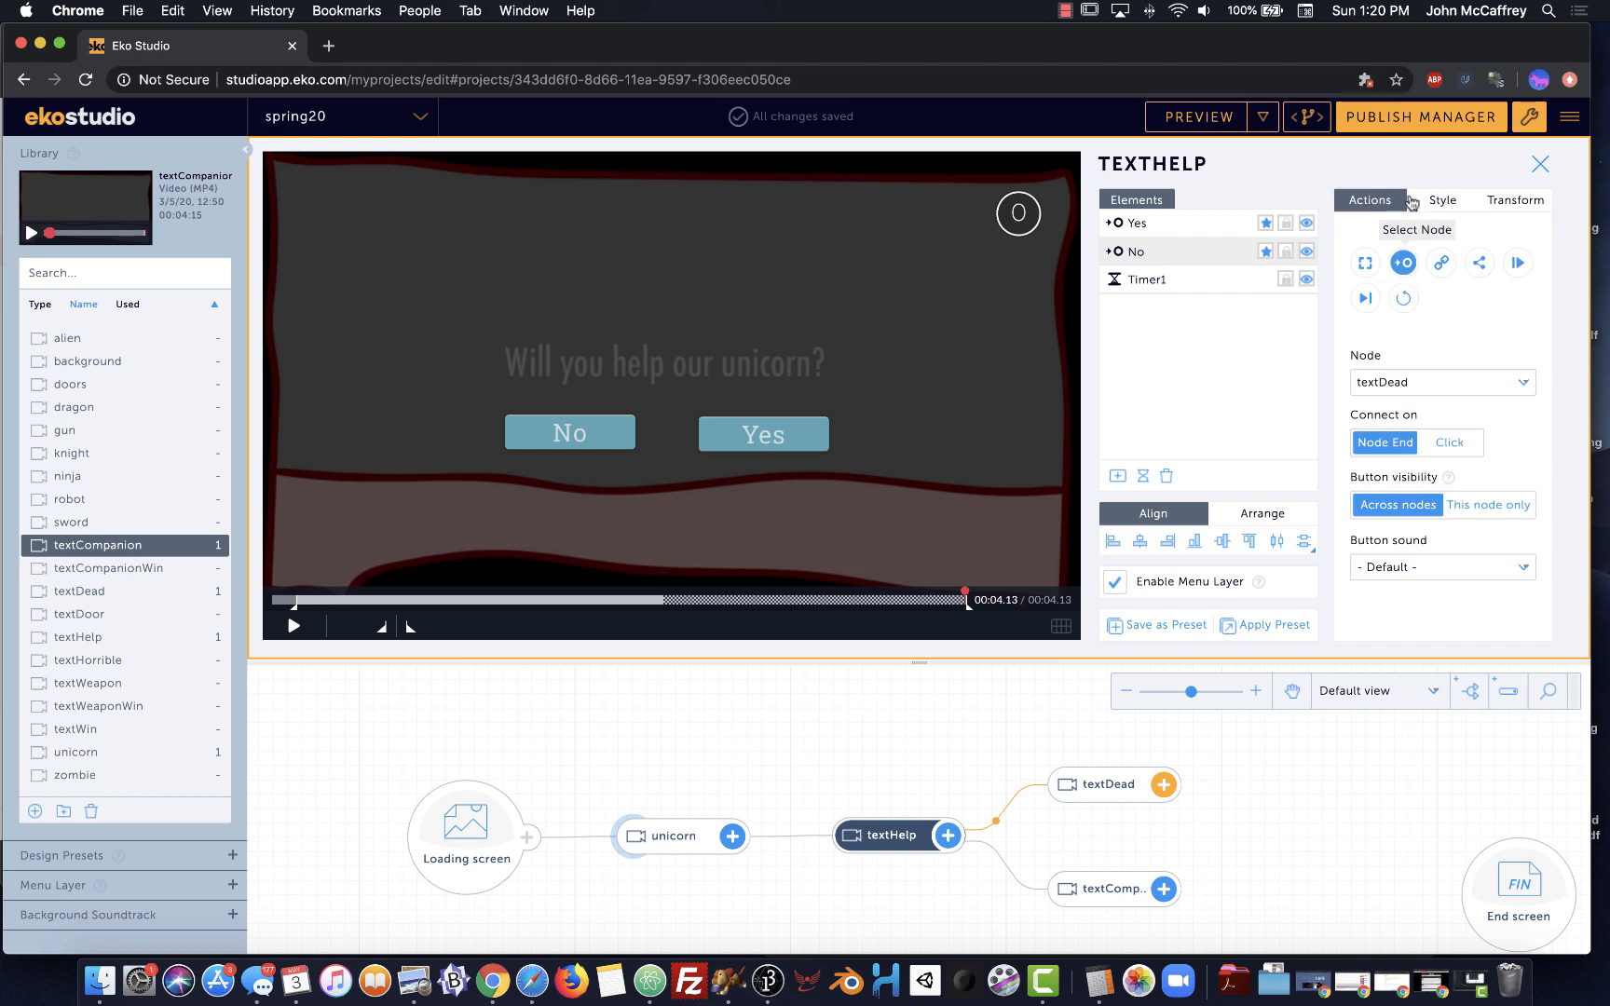
left_click(1451, 446)
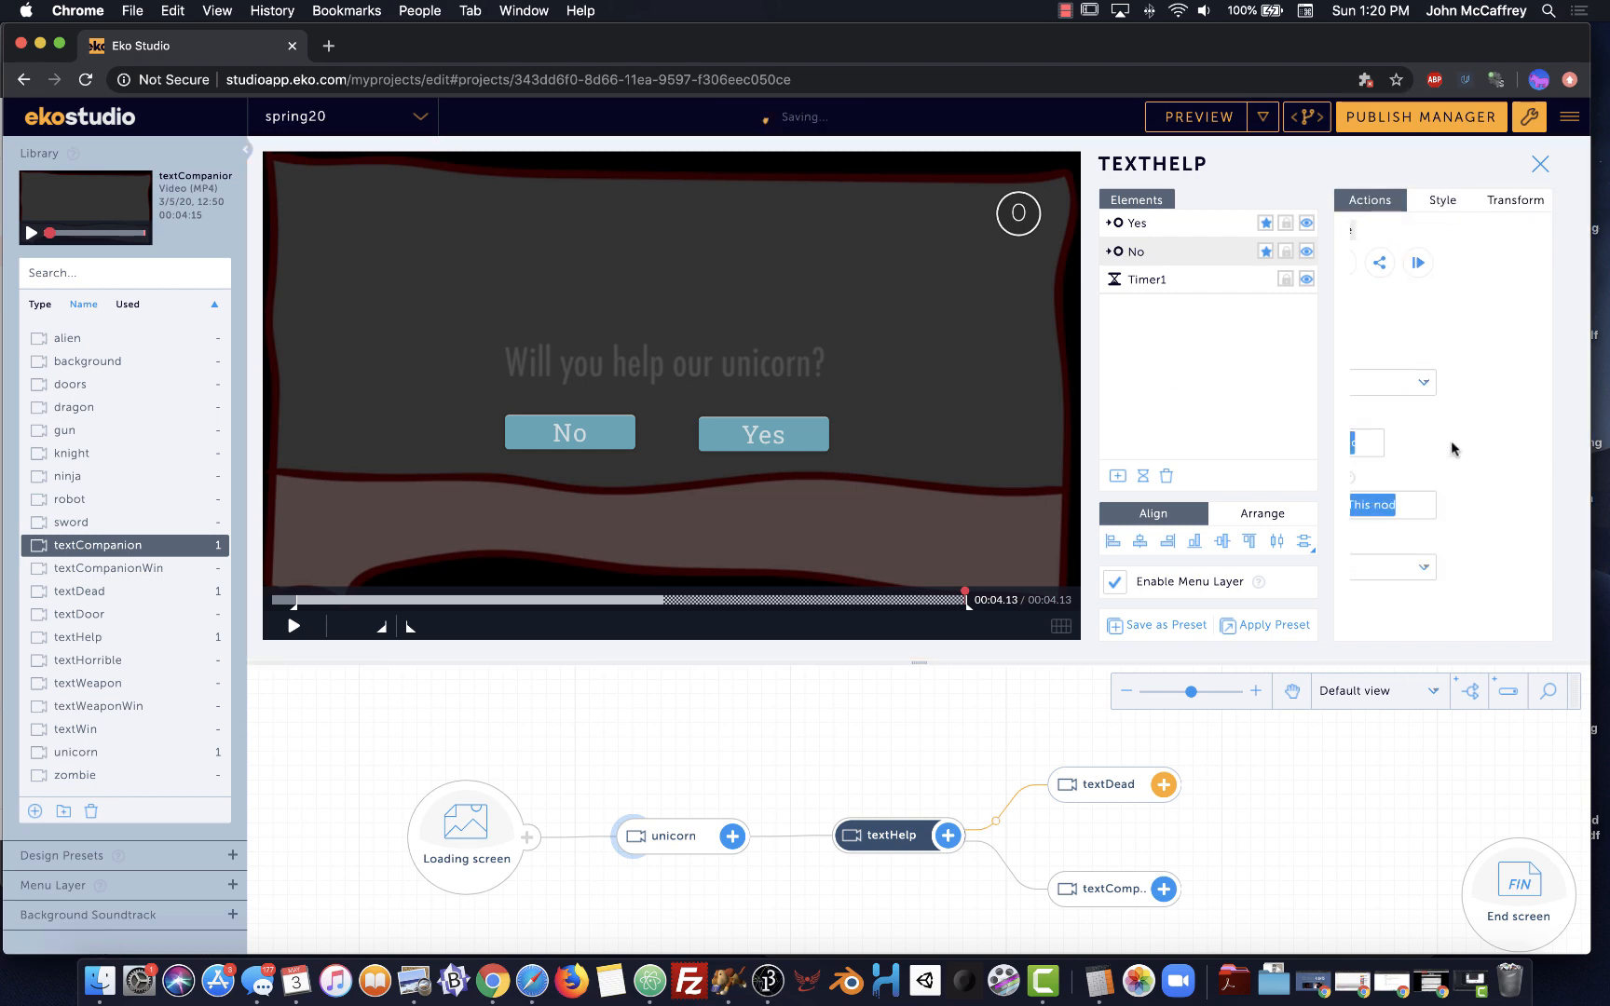
left_click(727, 434)
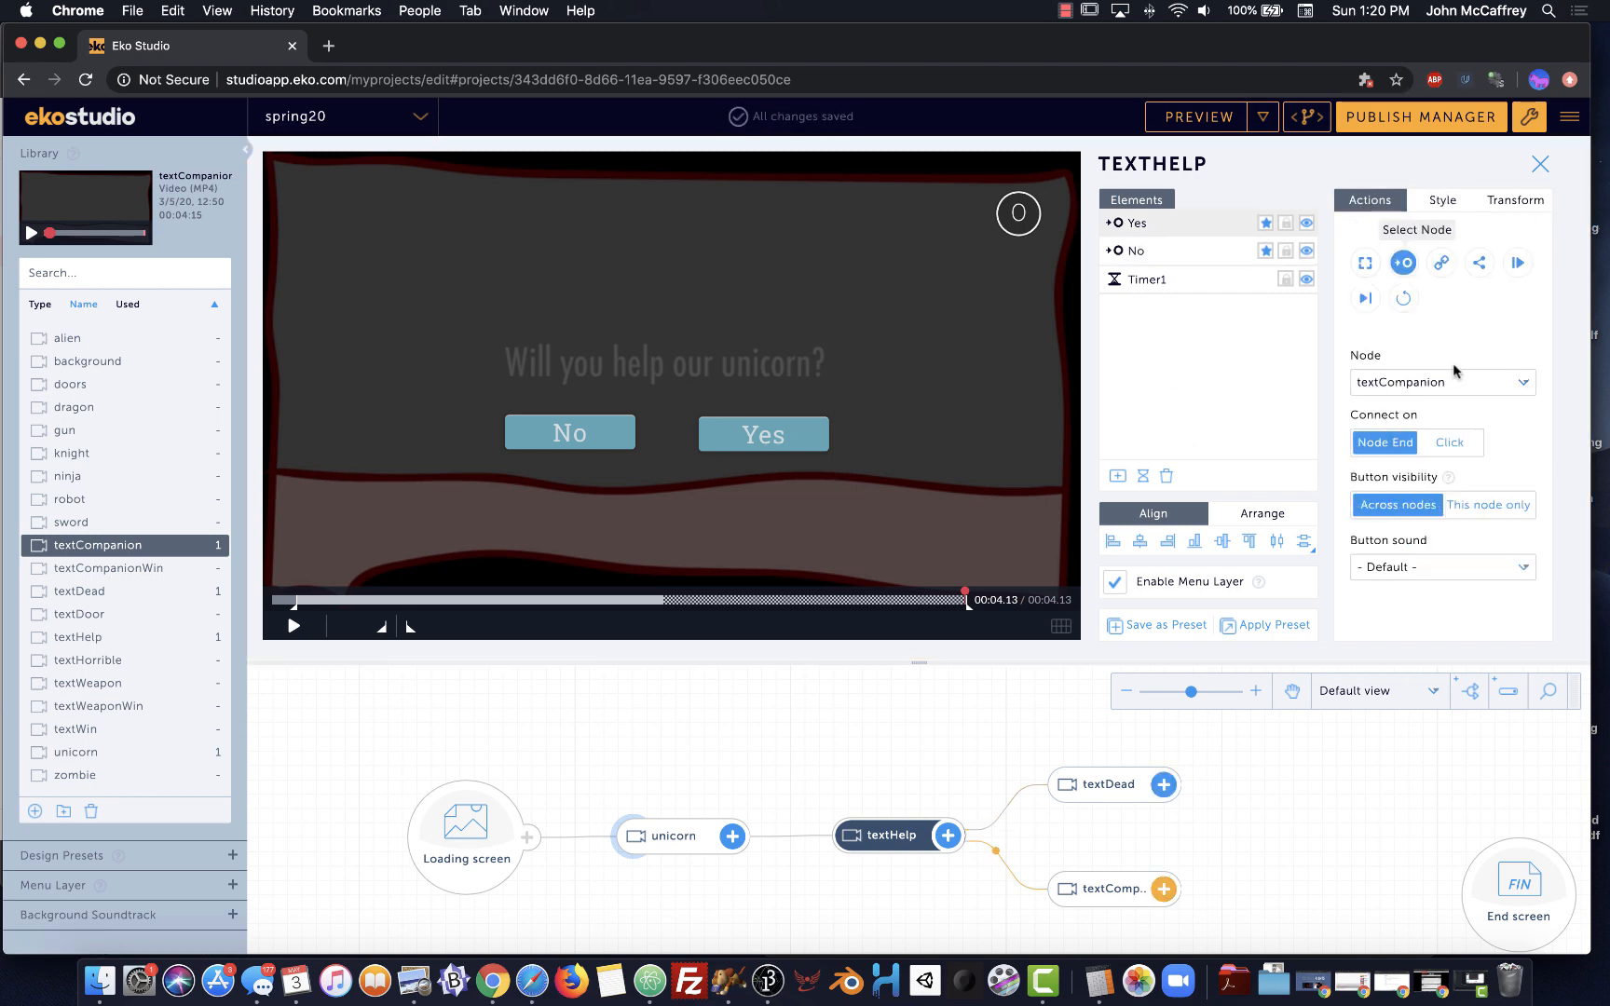
left_click(1456, 441)
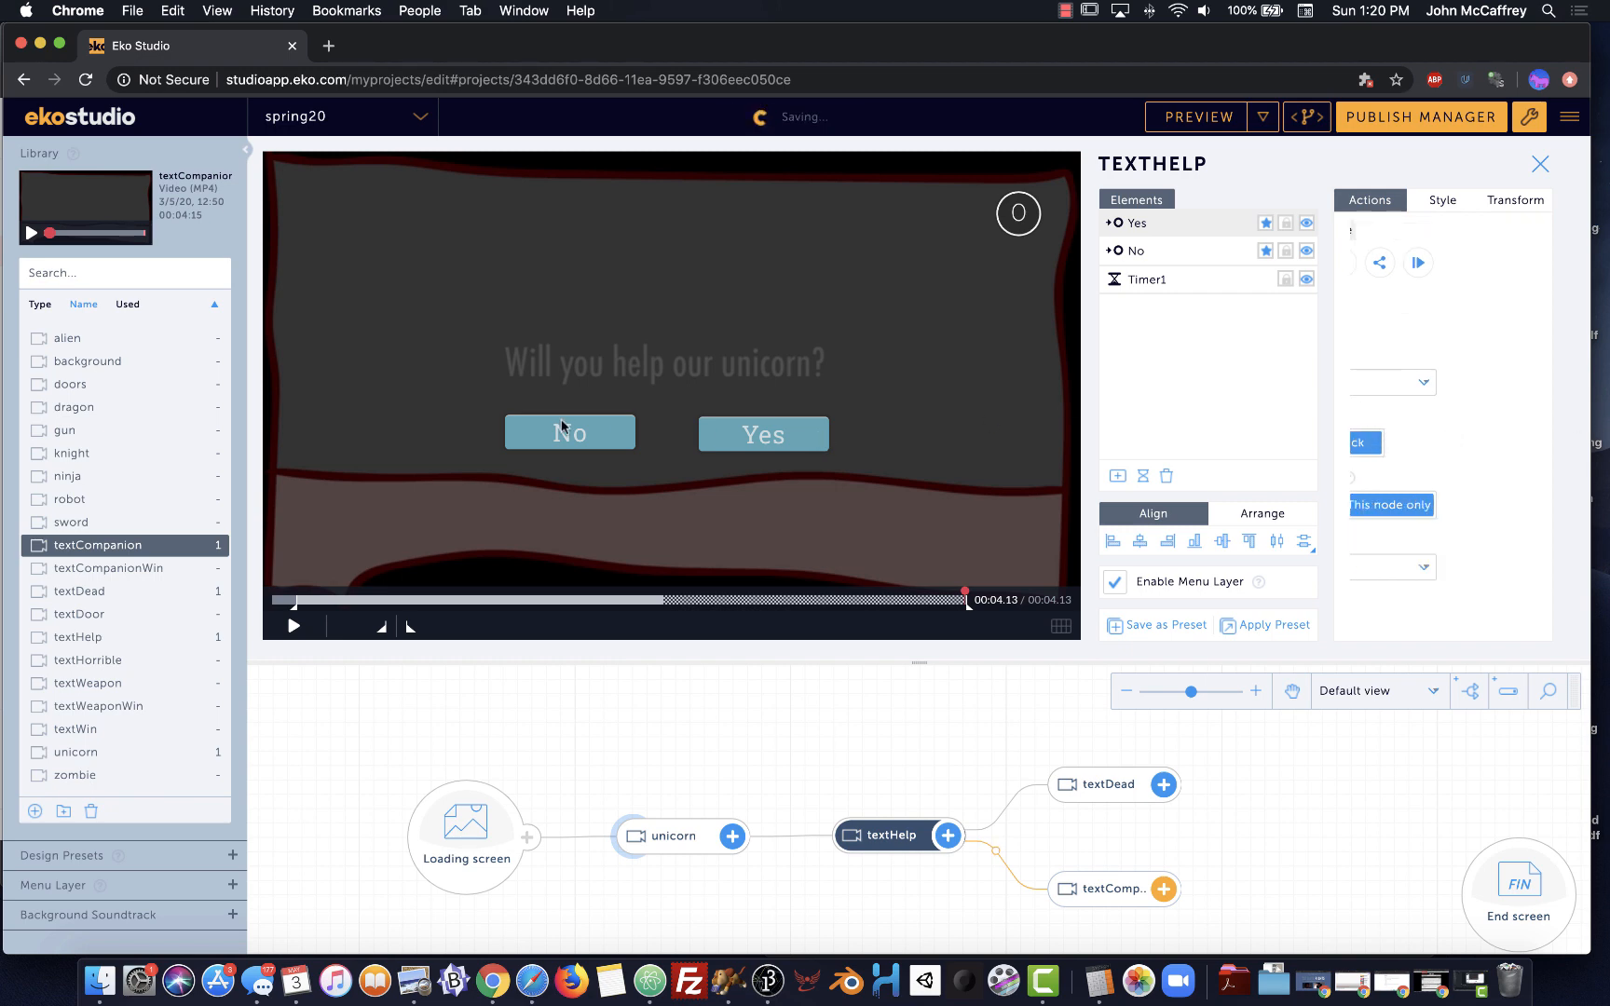
left_click(617, 440)
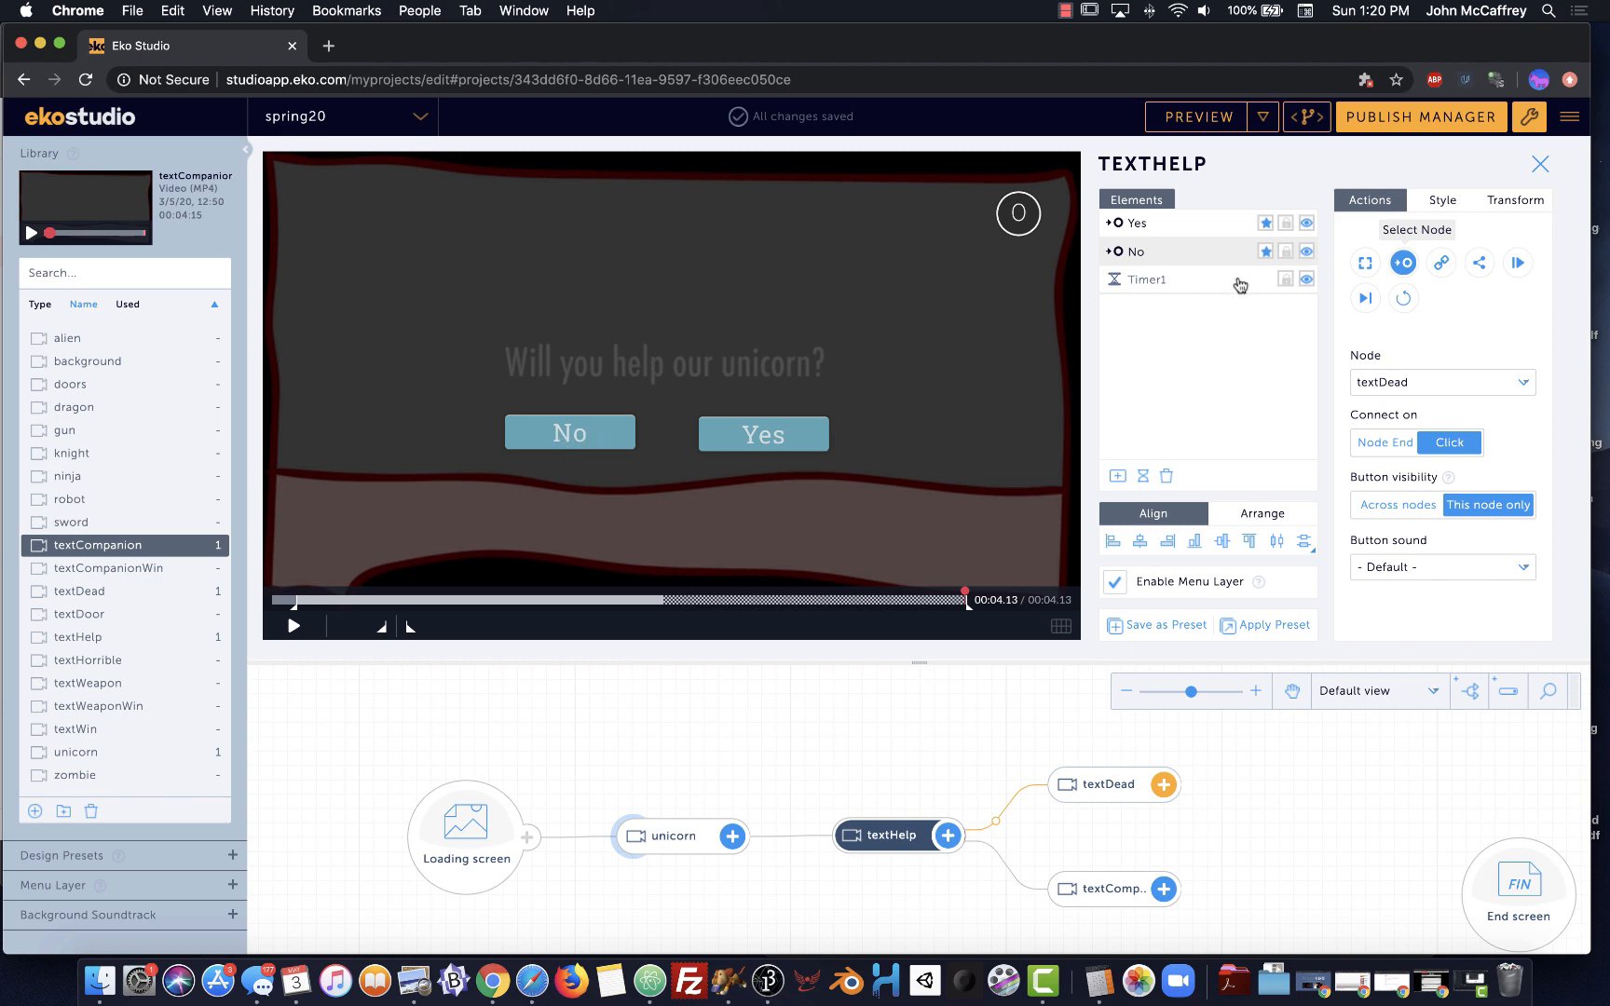
left_click(1142, 282)
left_click(1166, 476)
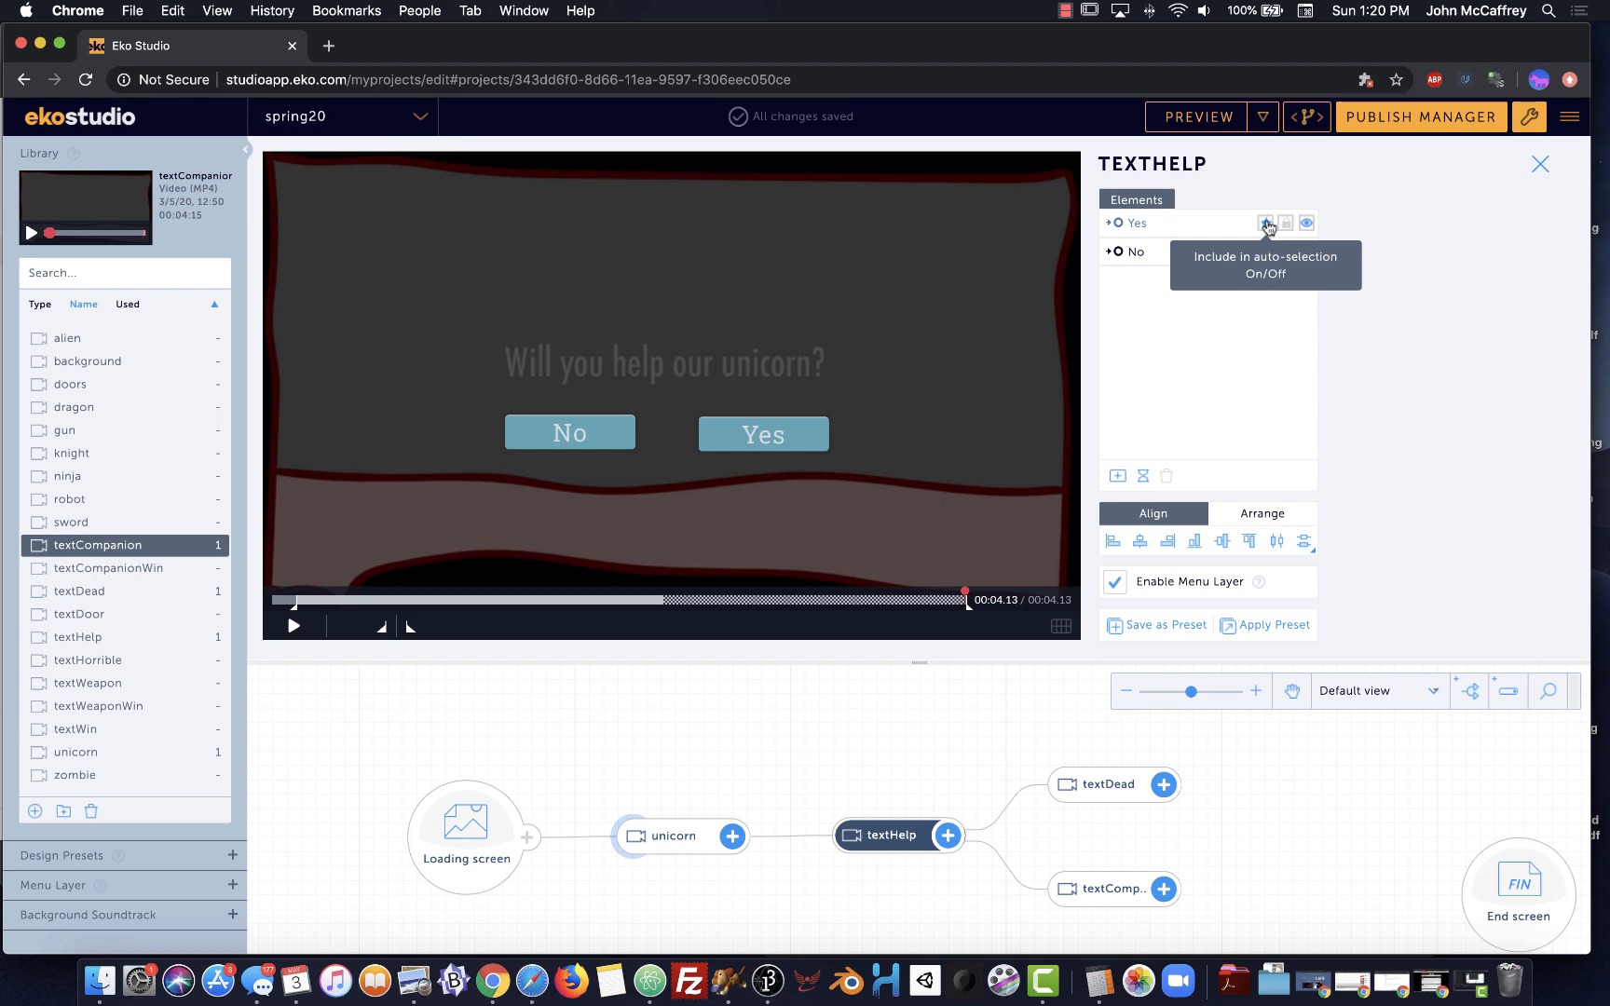
Turn off auto-selection for Yes and keep it on for No
left_click(1248, 232)
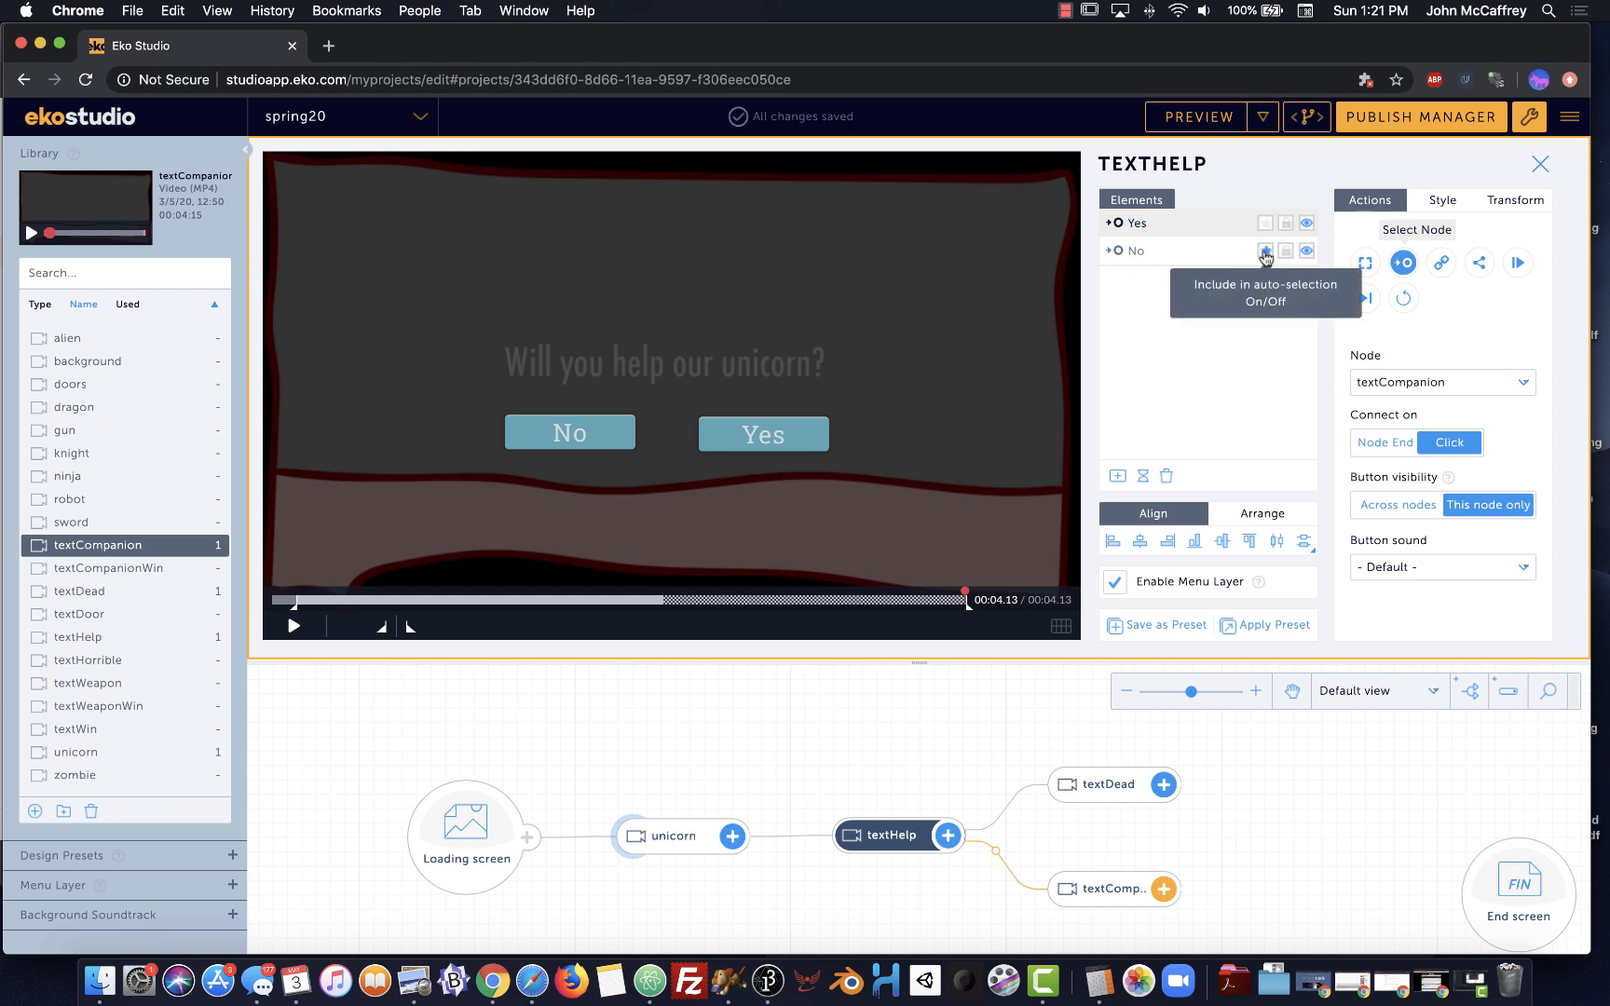
left_click(1266, 251)
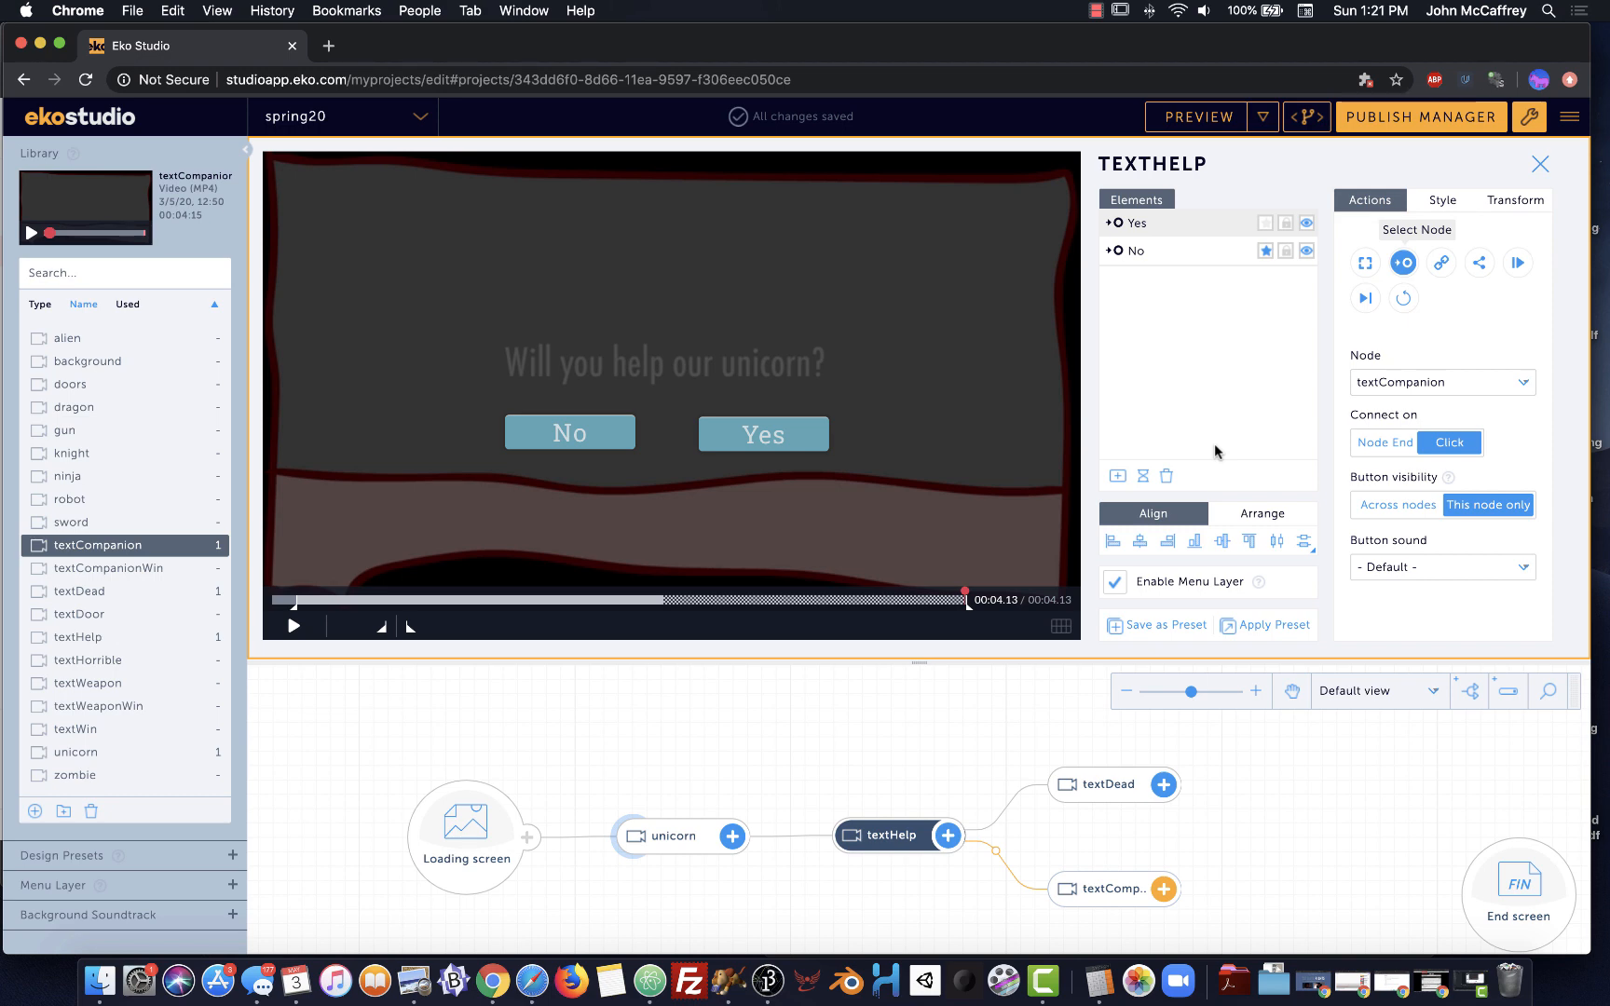
left_click(1265, 252)
left_click(670, 838)
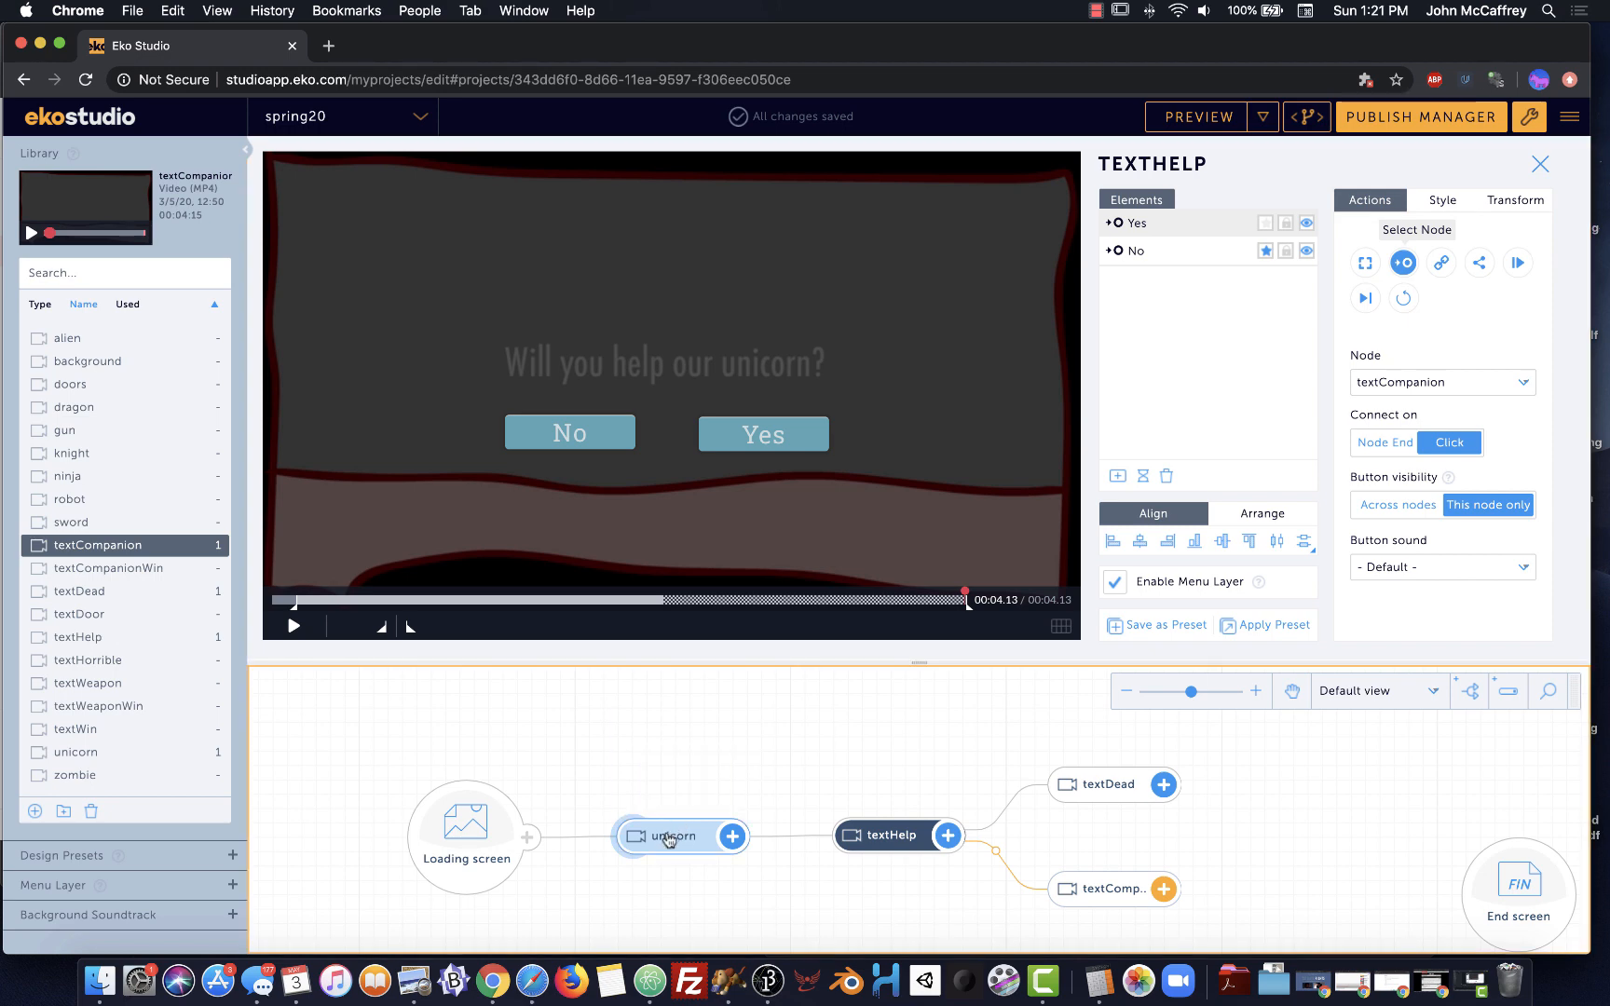
Delete Timer1 from the unicorn node's elements
left_click(651, 840)
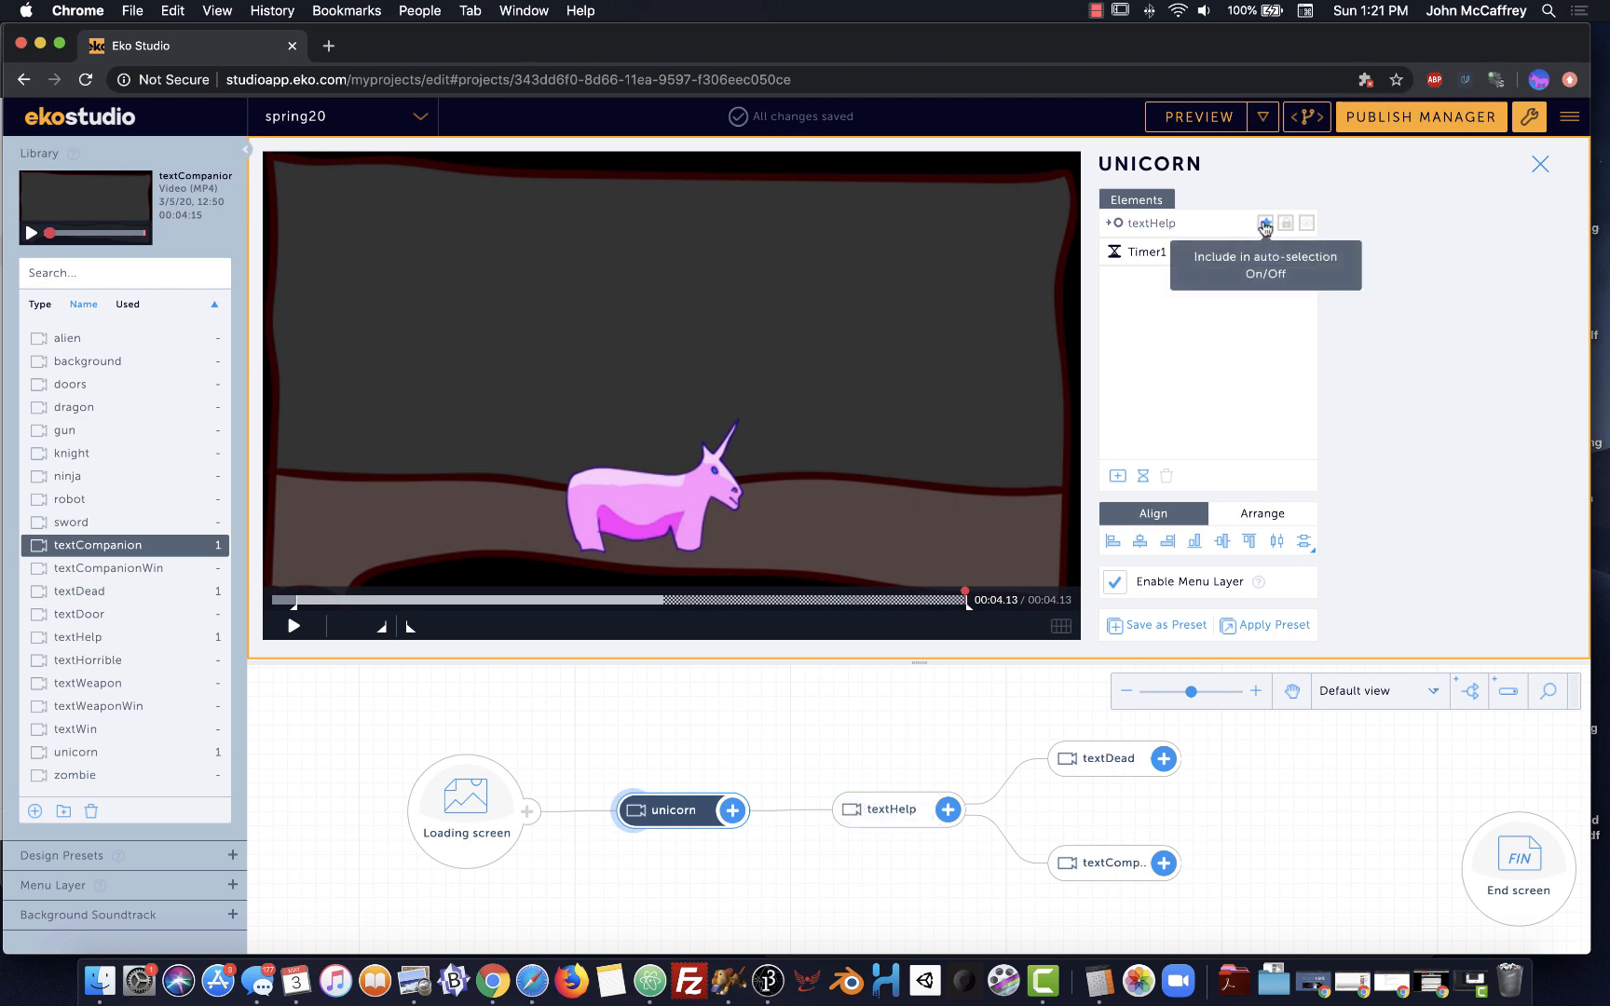
left_click(1197, 255)
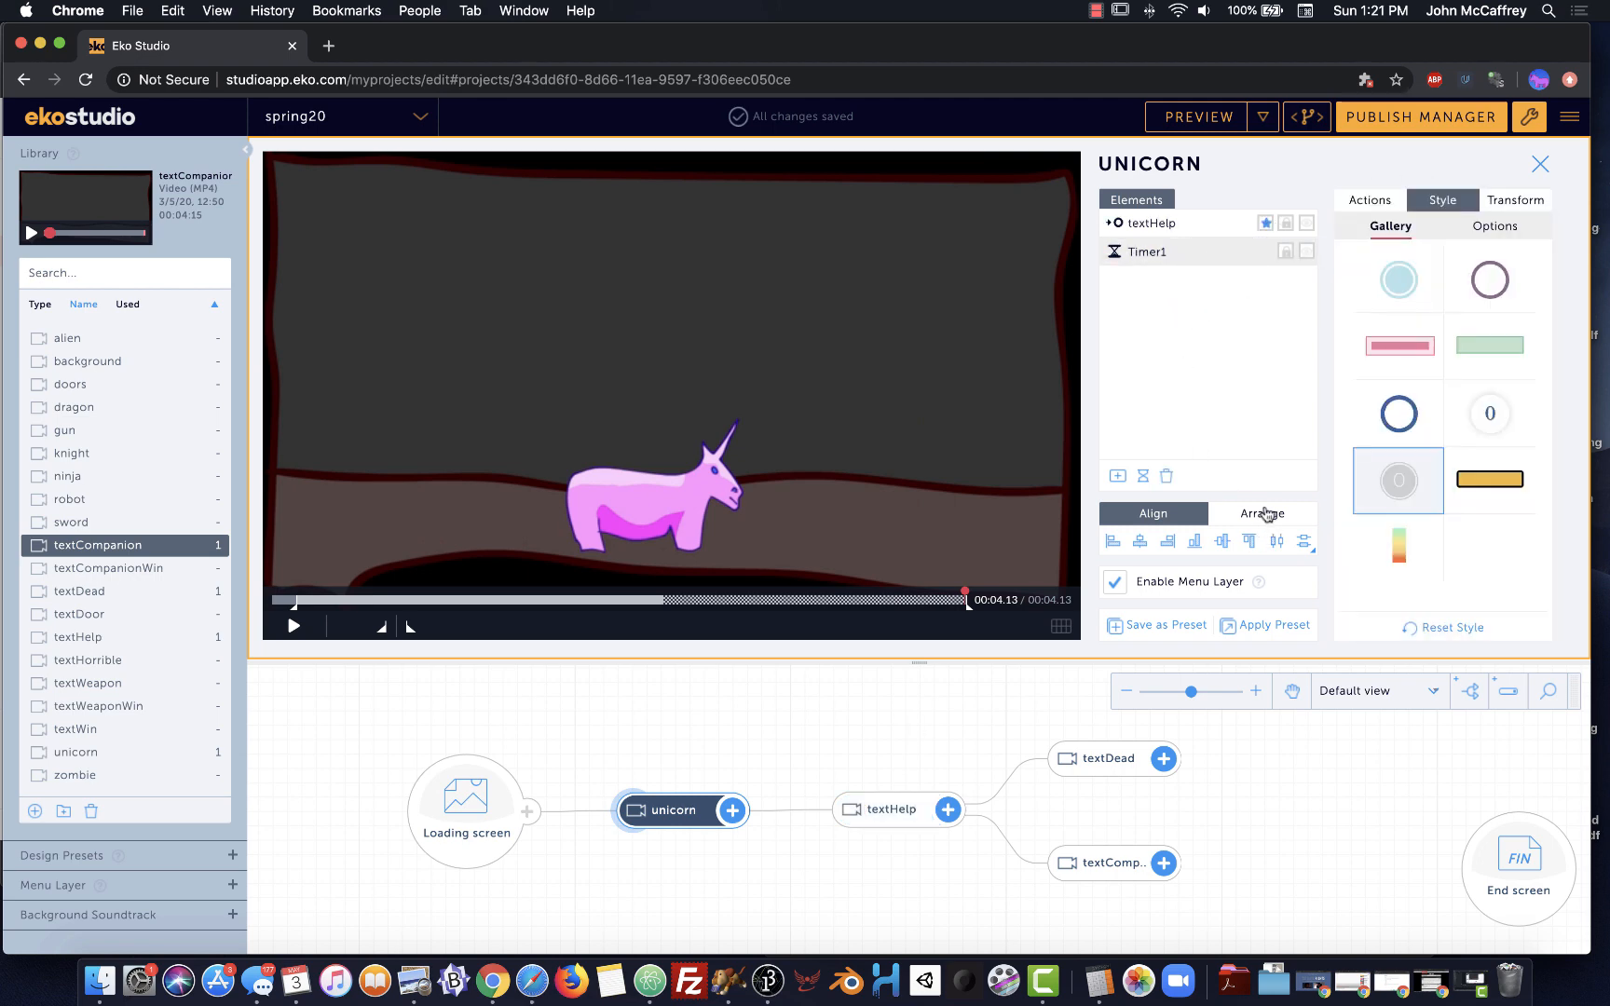
left_click(1165, 477)
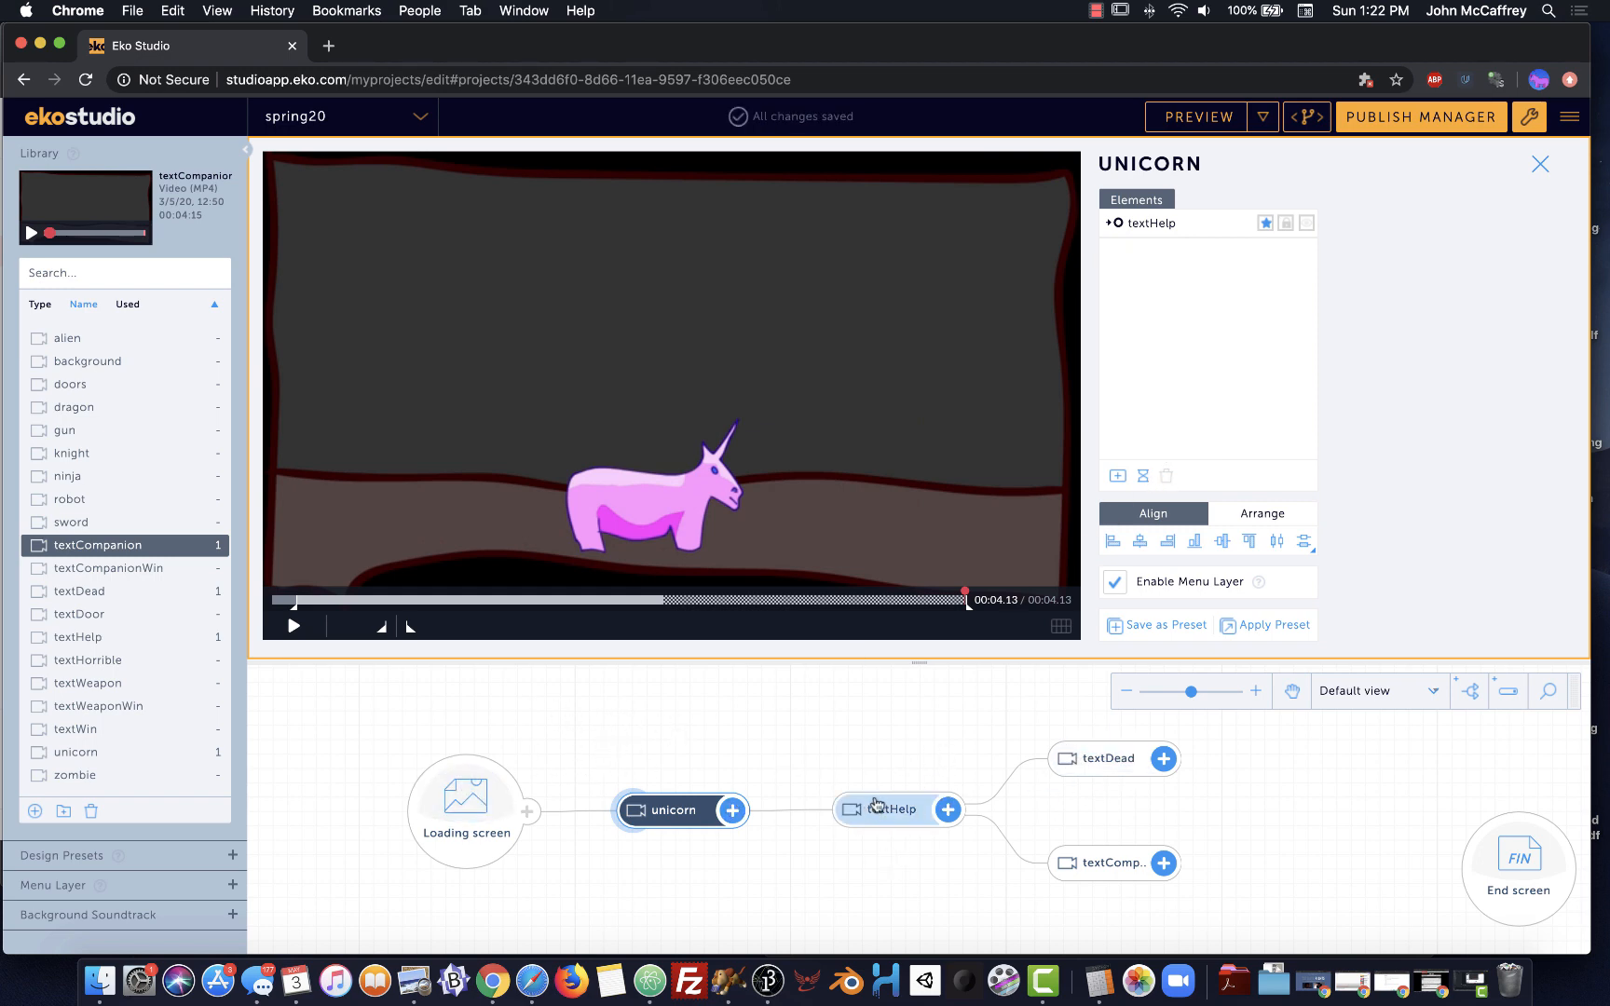
Add ninja and robot as nodes, link textCompanion to both, and open textCompanion
left_click(1081, 866)
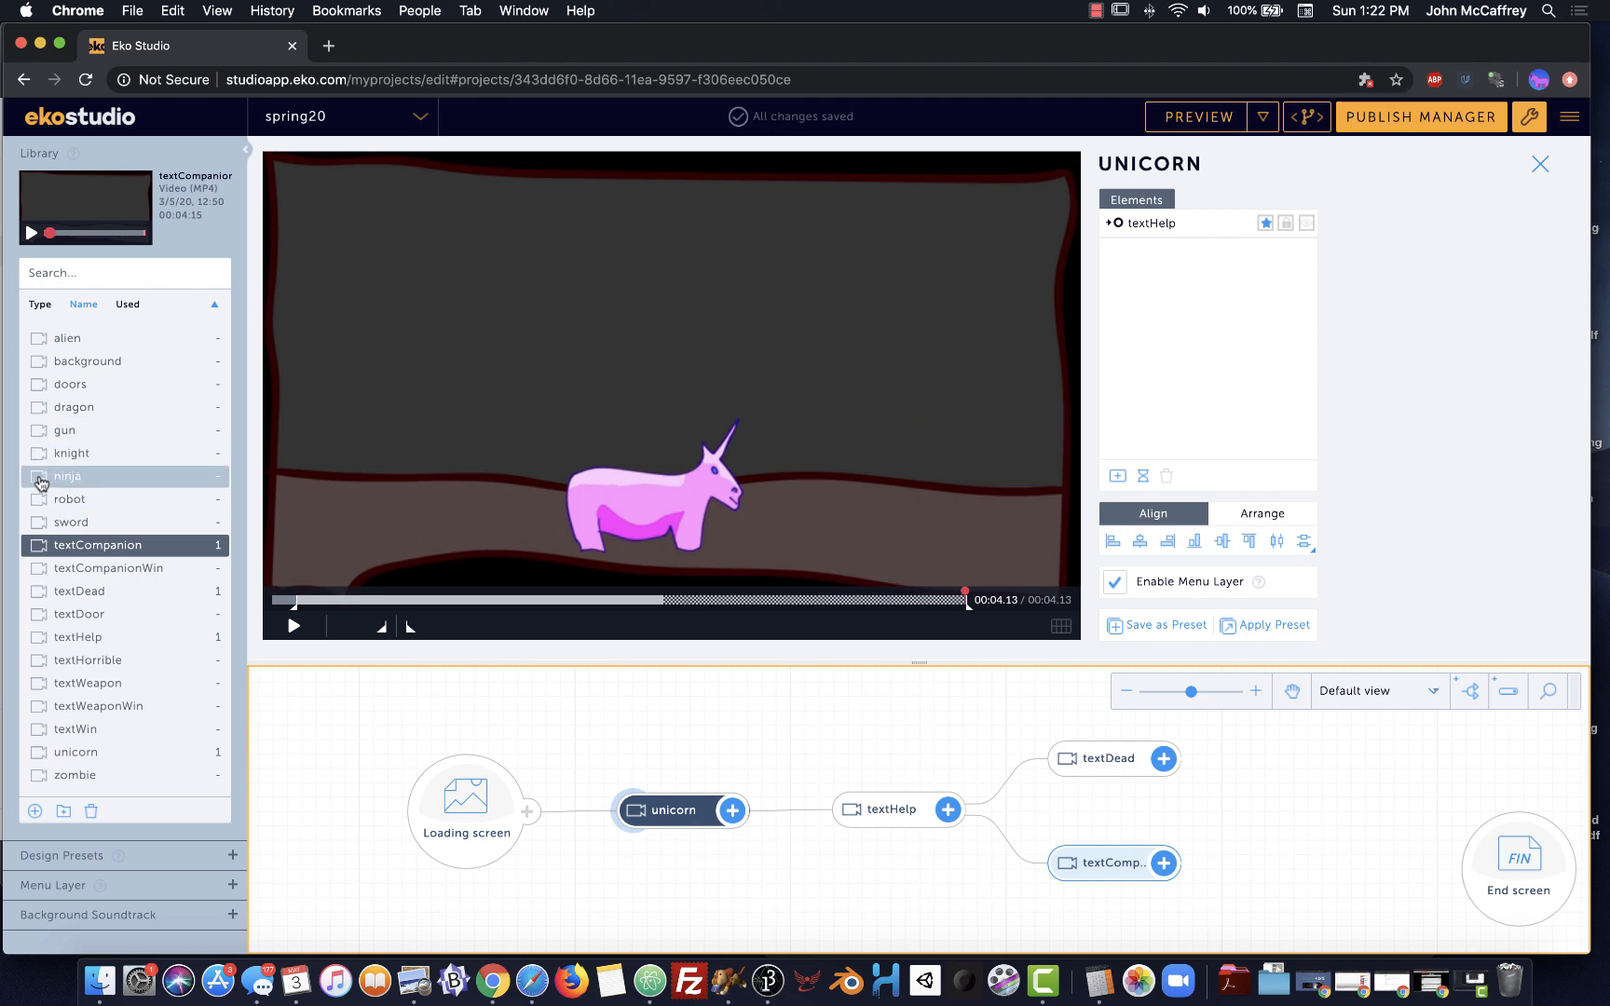
left_click_drag(40, 483, 1244, 846)
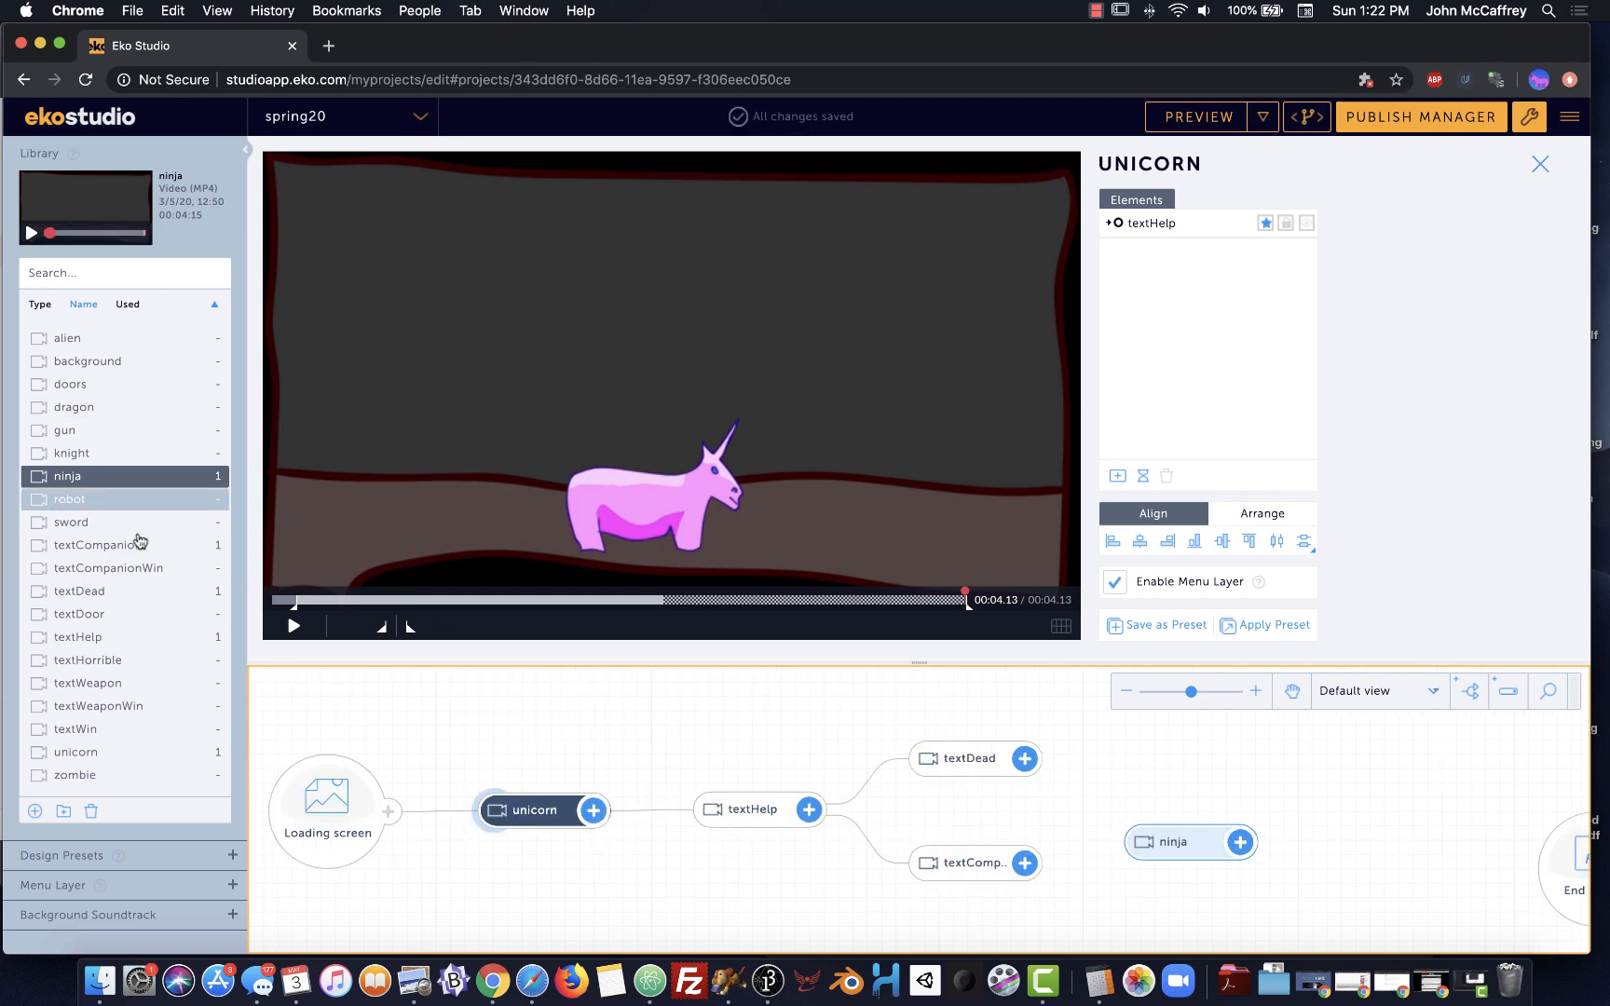
left_click_drag(140, 540, 1173, 922)
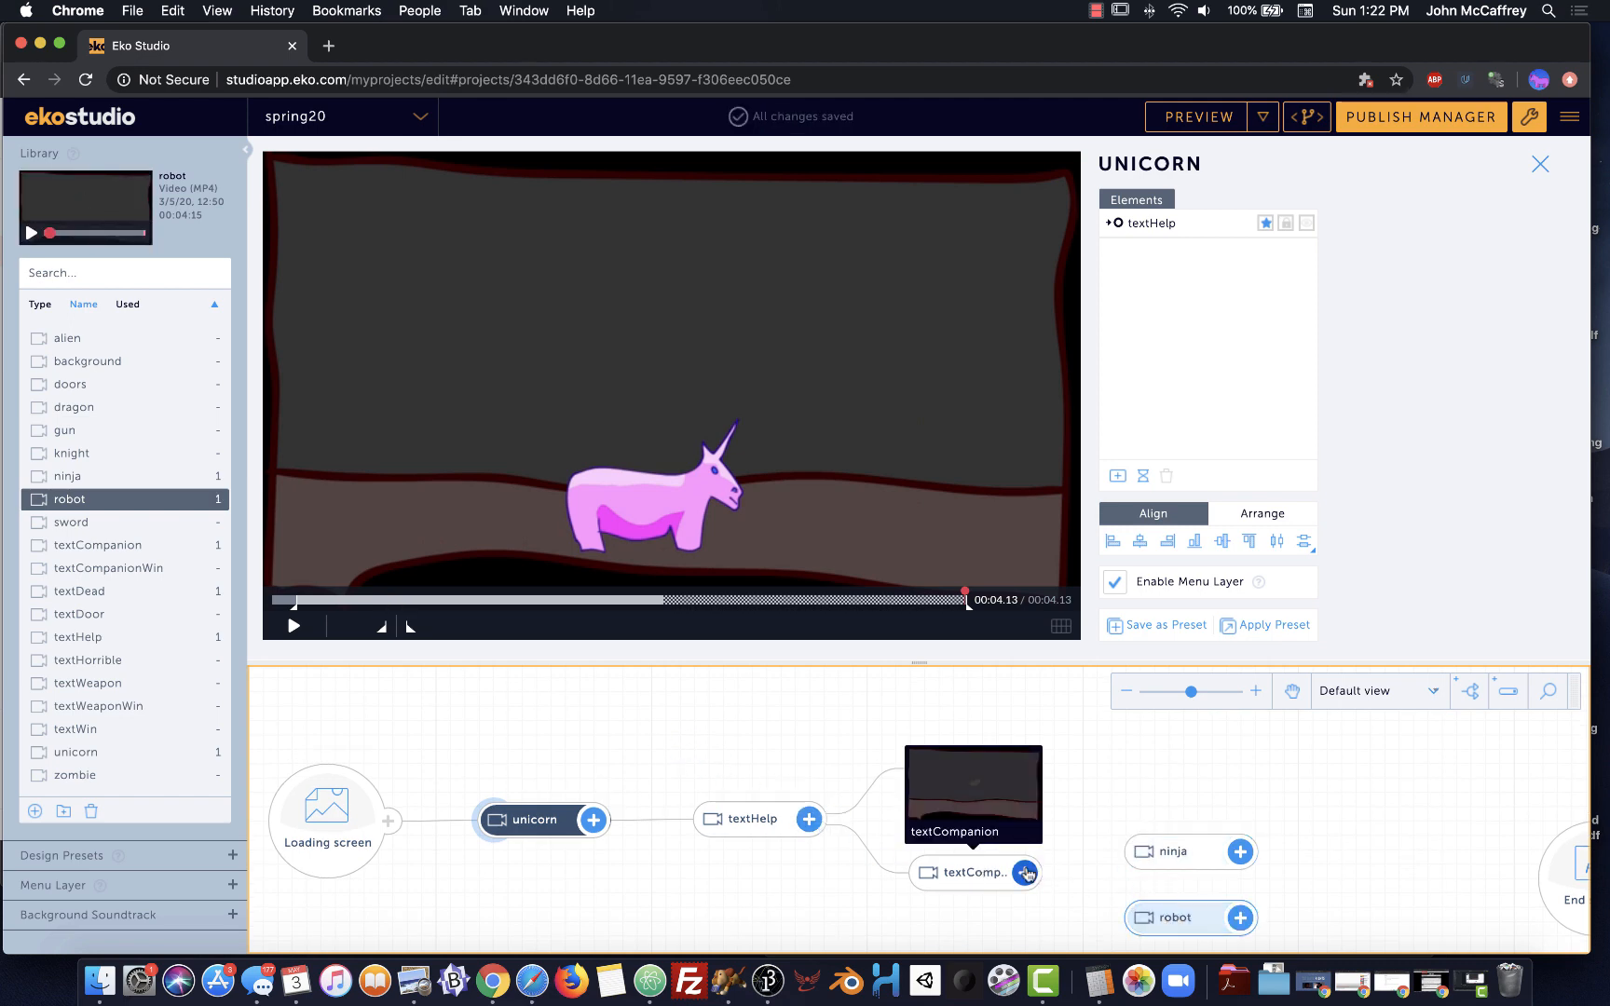
left_click_drag(1027, 874, 1142, 851)
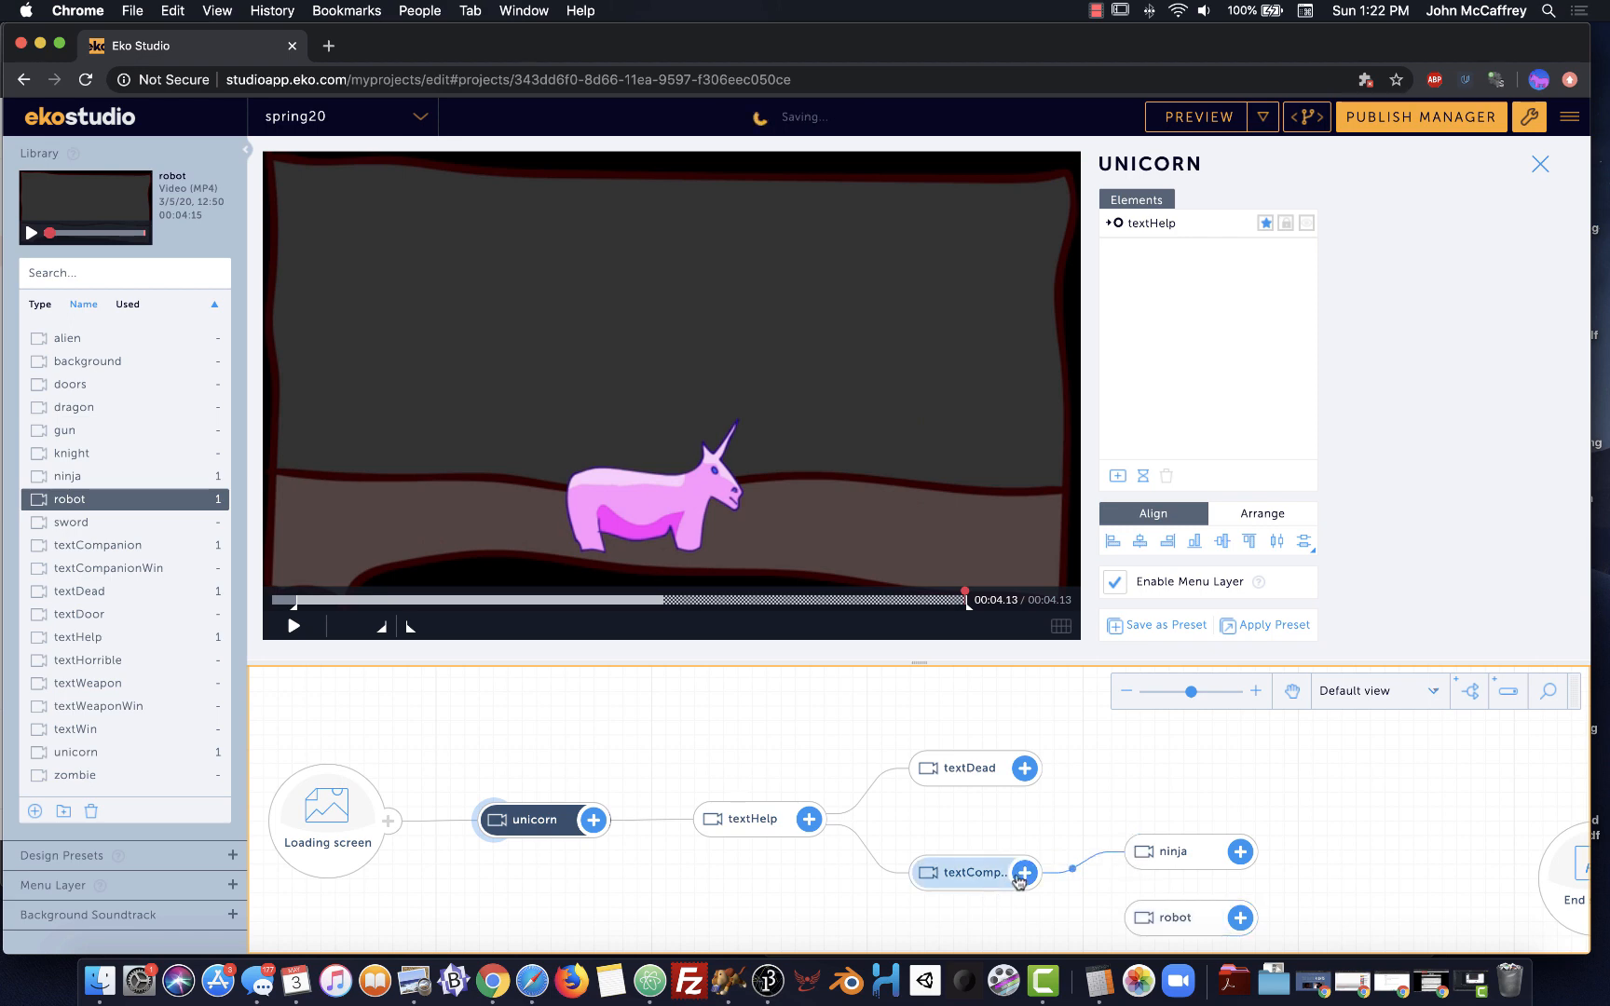
left_click_drag(1021, 876, 1155, 918)
mouse_move(955, 869)
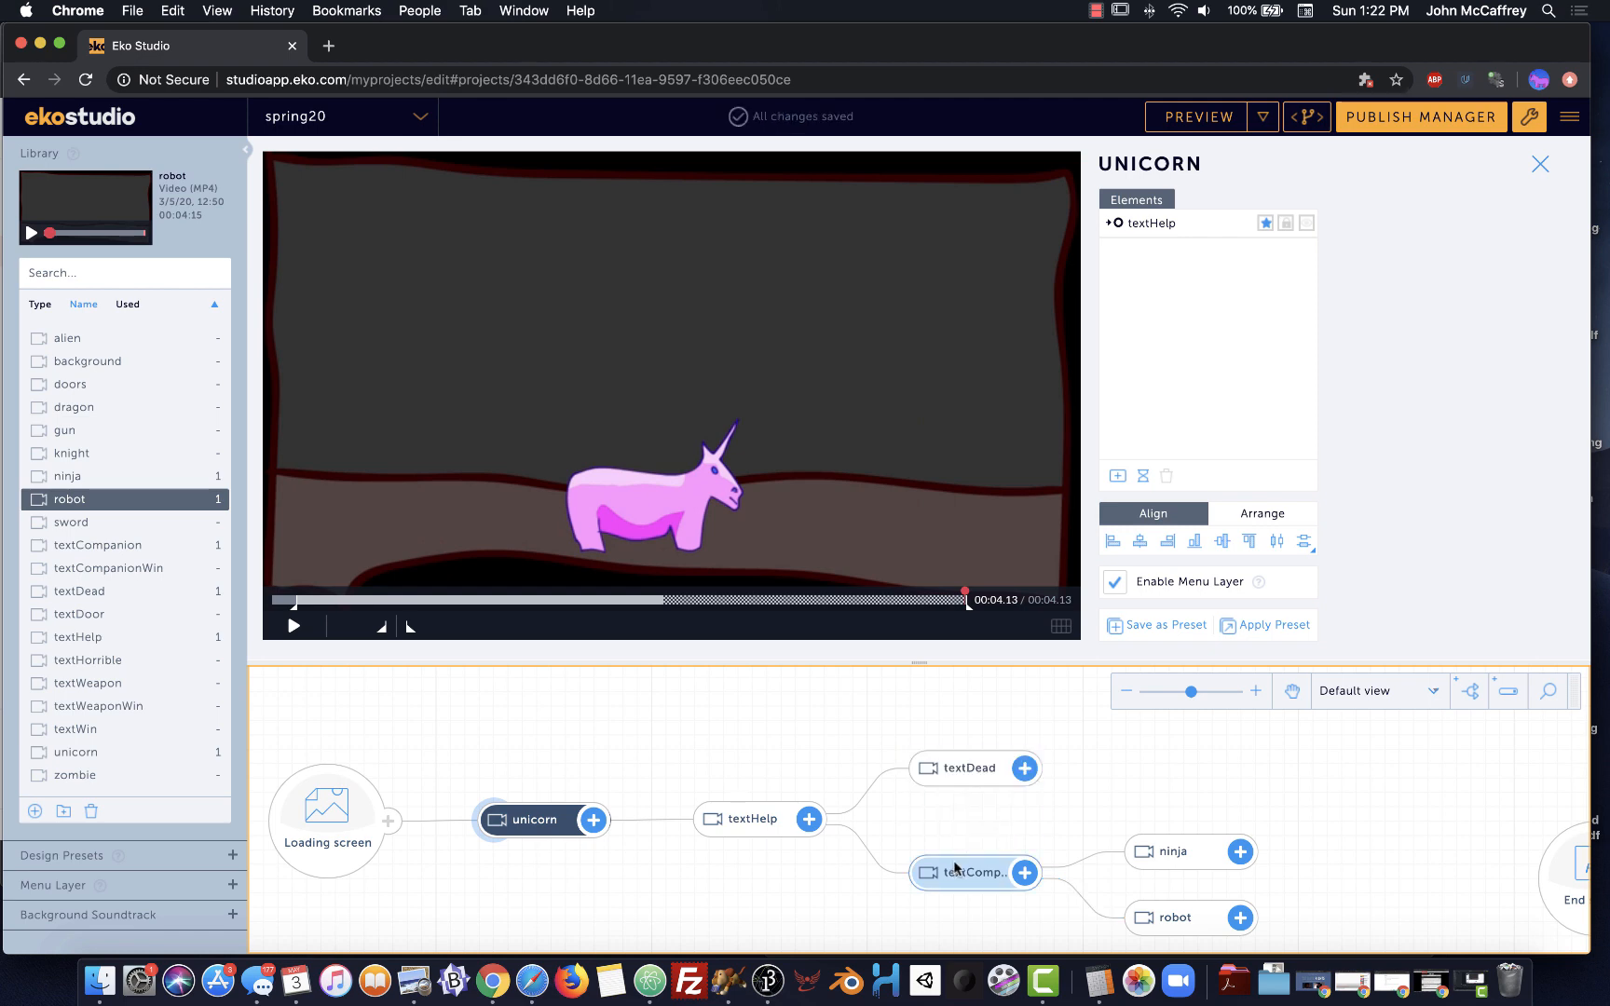
left_click(952, 871)
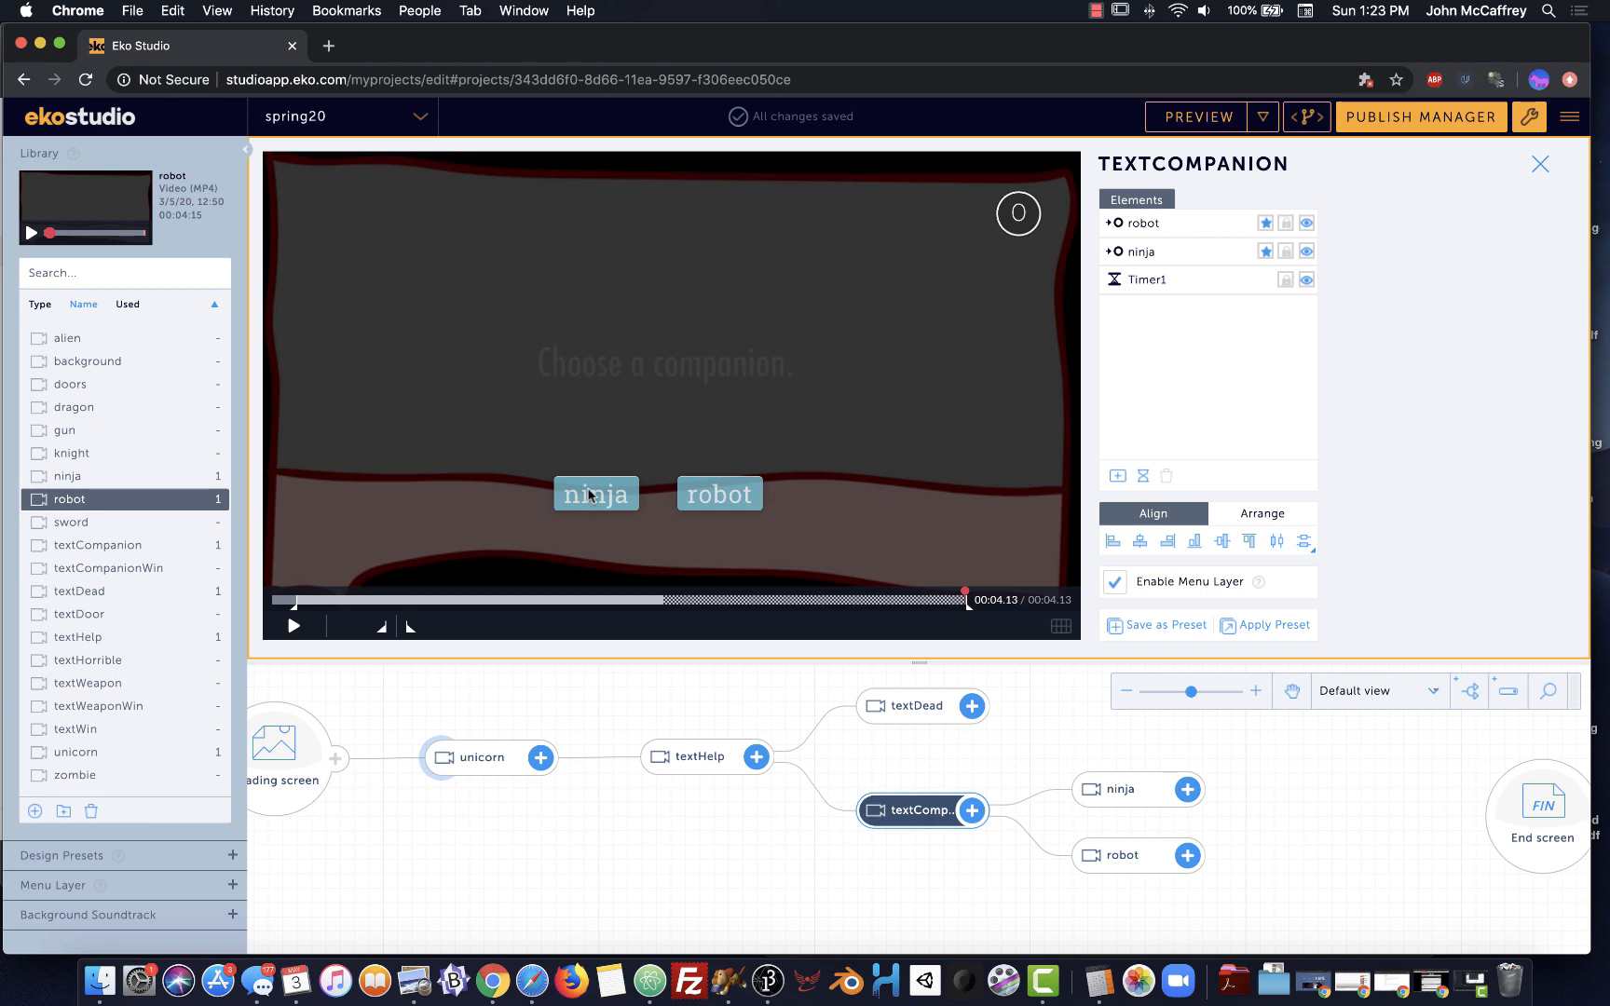
Drag the ninja and robot buttons up side by side under 'Choose a companion.'
left_click_drag(589, 495, 585, 430)
left_click_drag(723, 496, 745, 434)
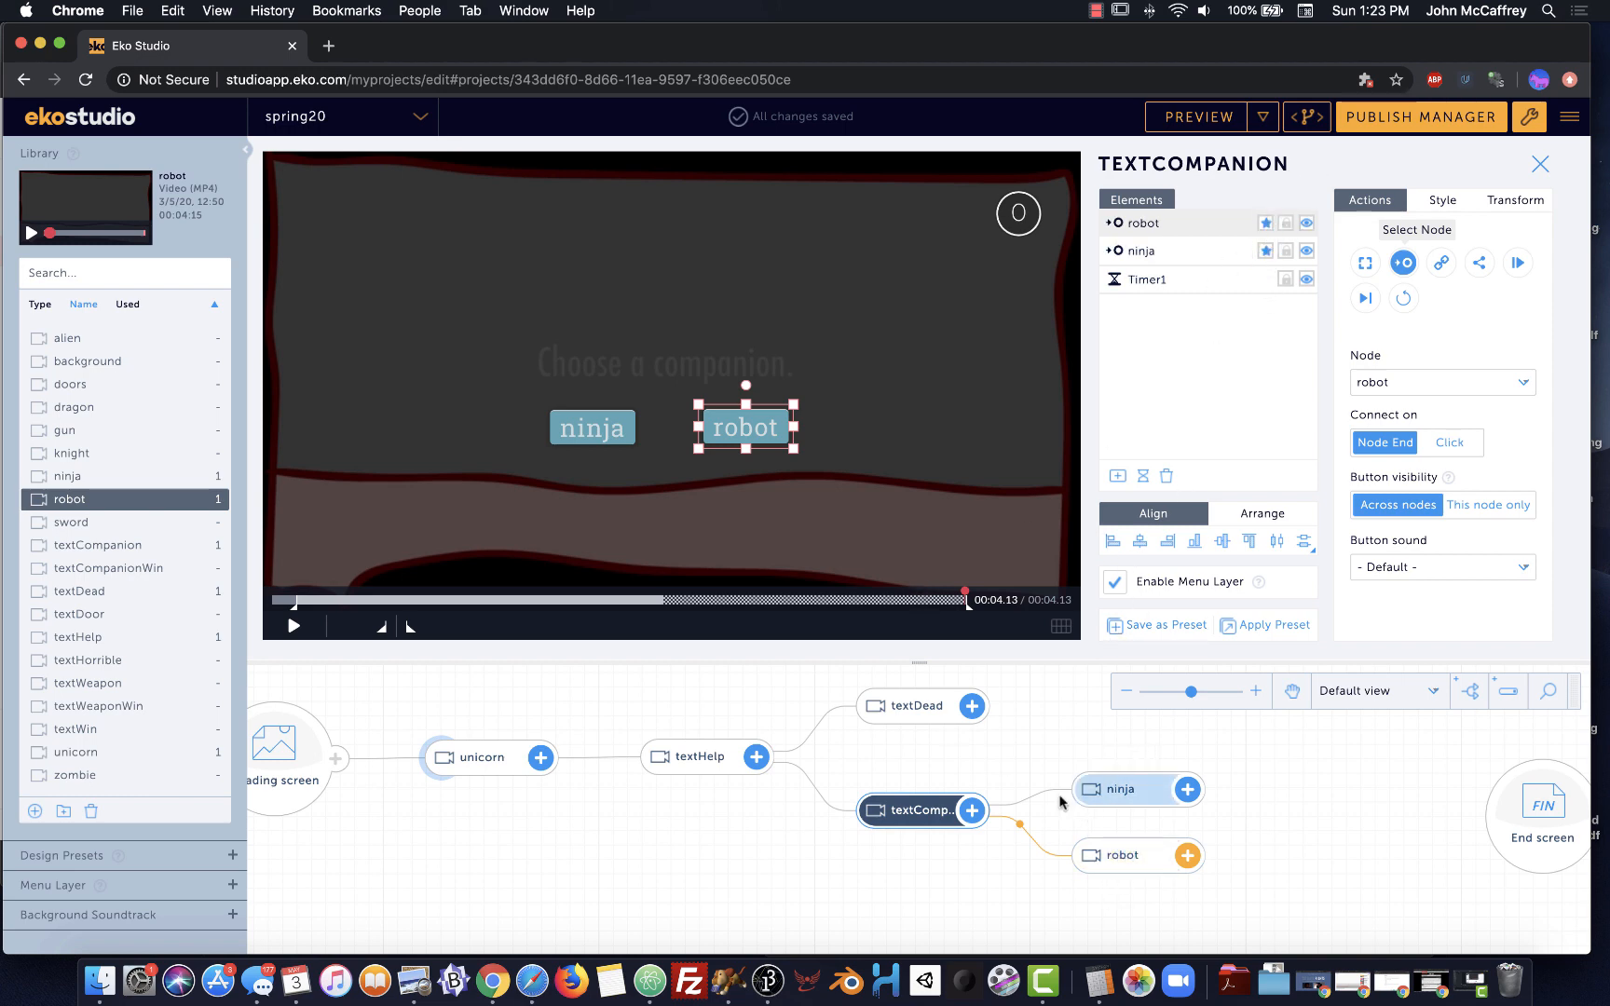
scroll(1098, 794, "up", 3)
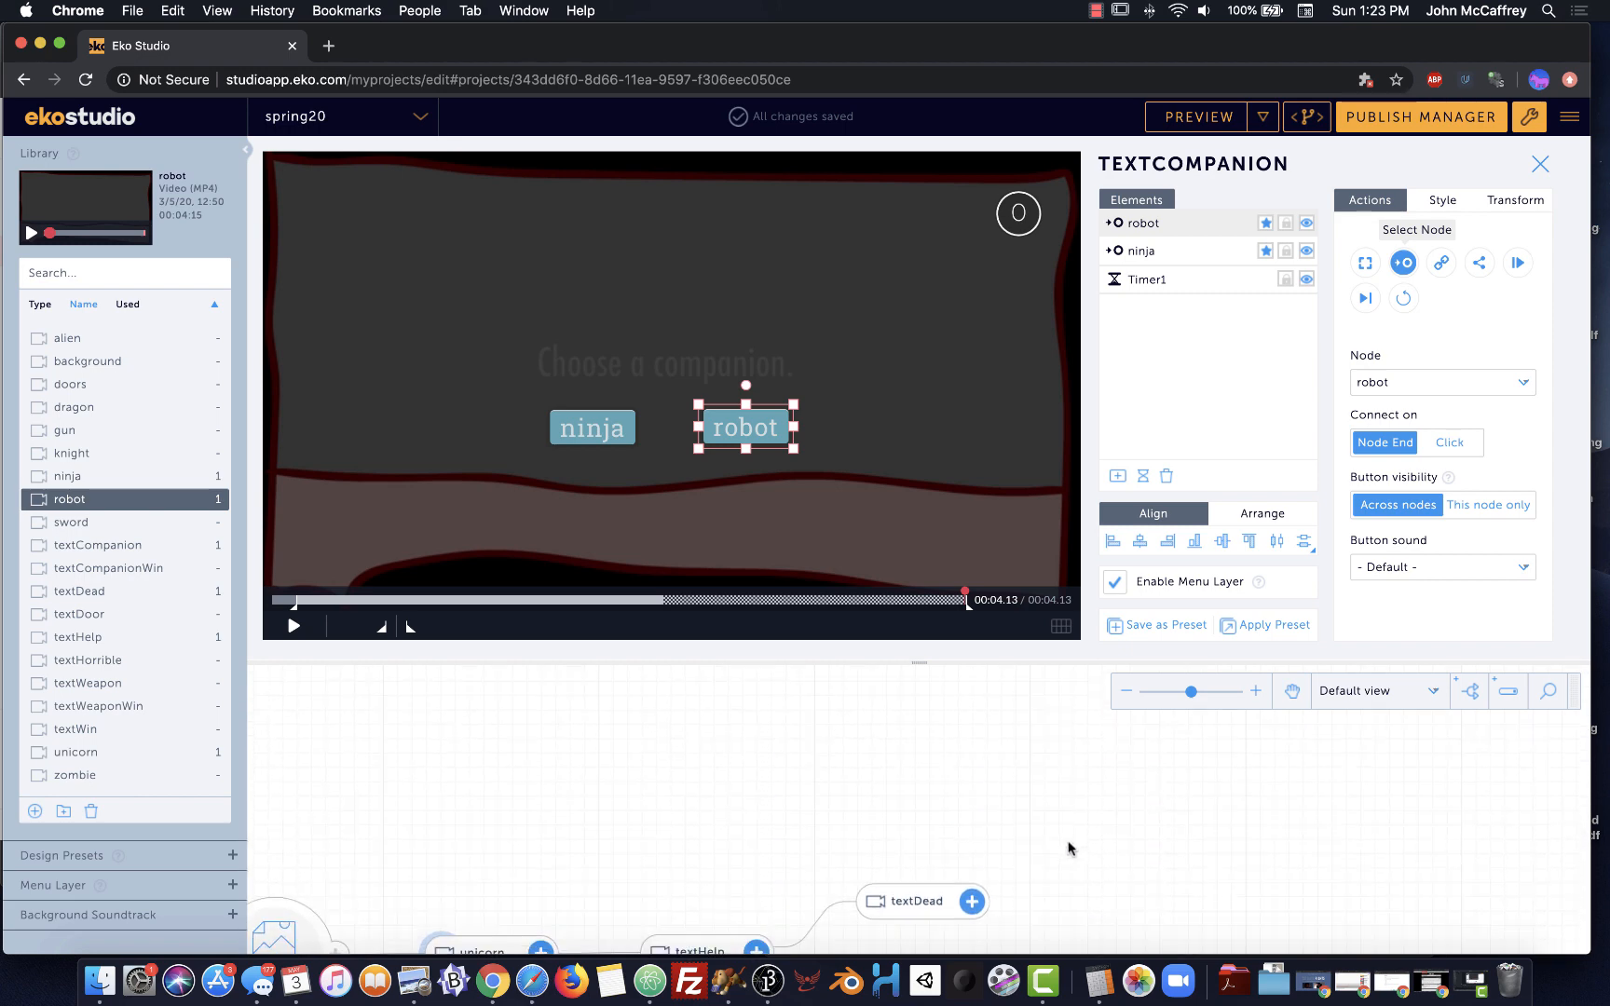
scroll(1069, 848, "down", 3)
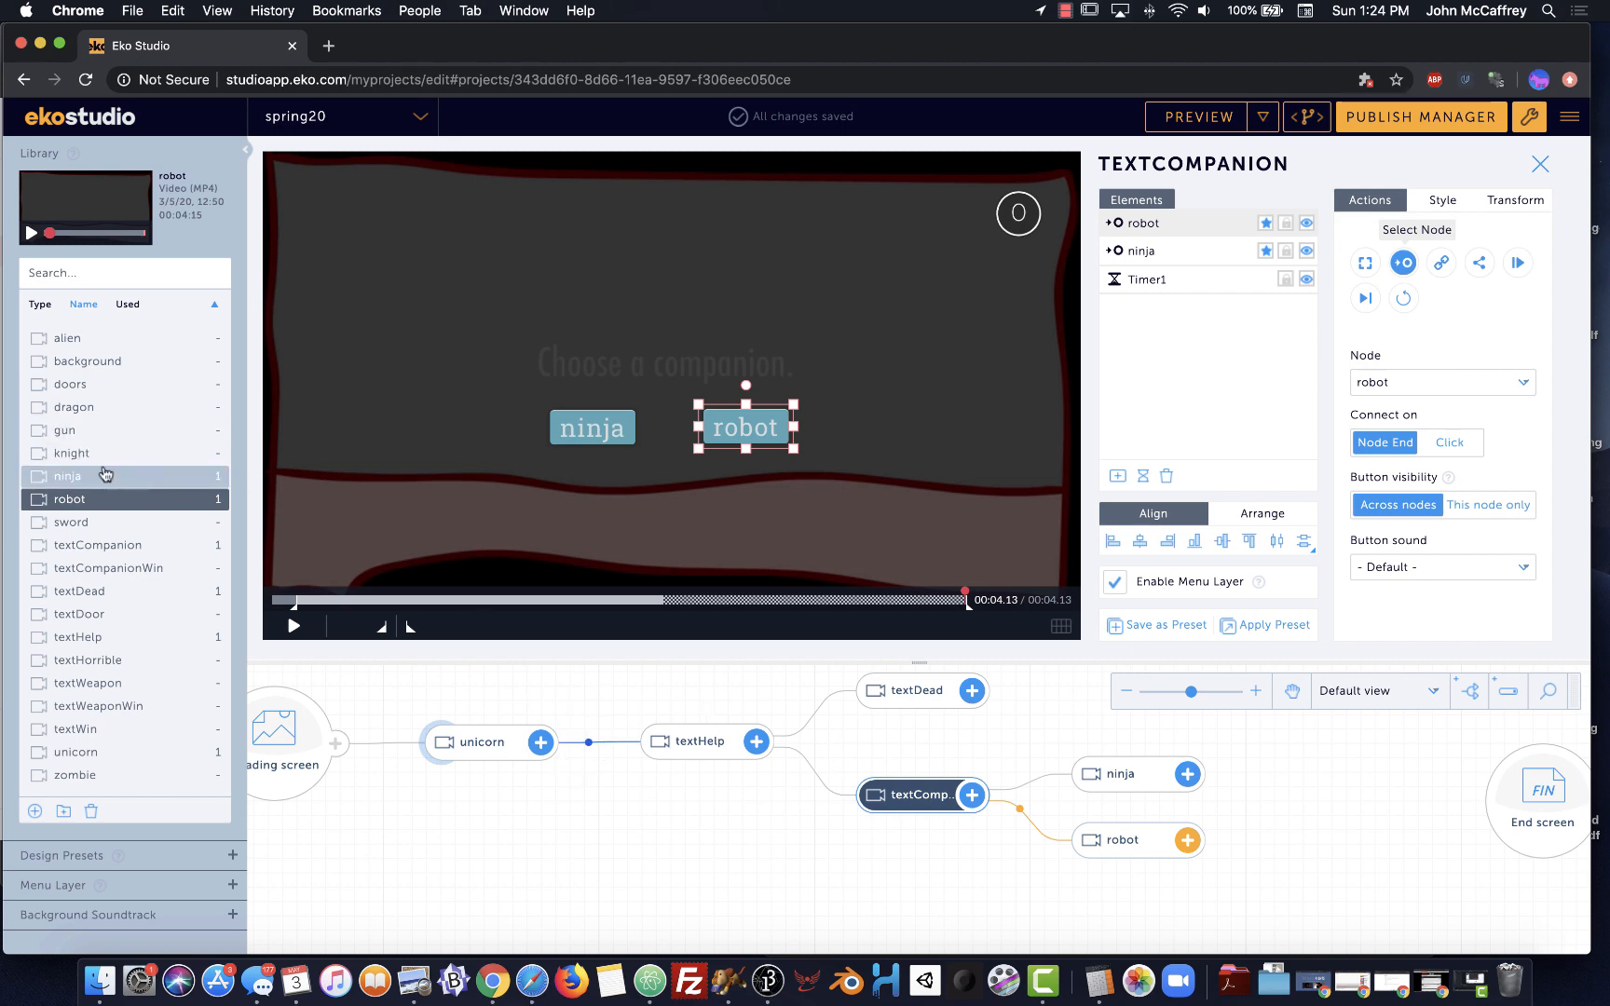
Add dragon and zombie scenes from the Library and link ninja to both
left_click(61, 407)
left_click_drag(1084, 710, 1295, 751)
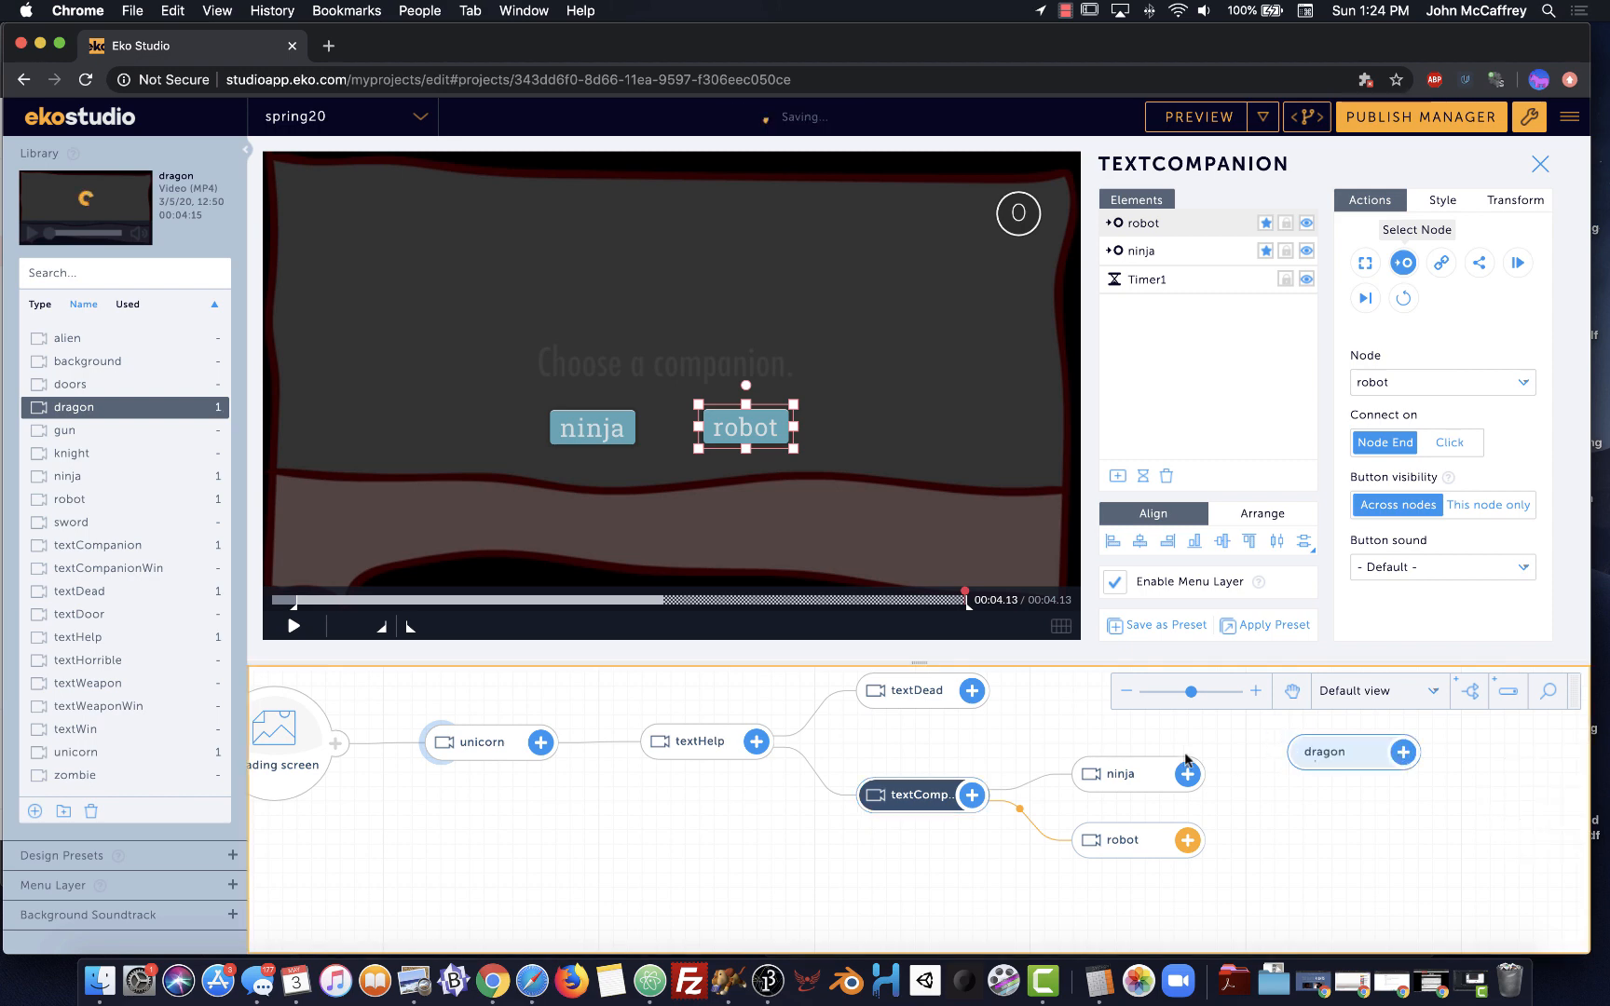
left_click_drag(38, 775, 1316, 816)
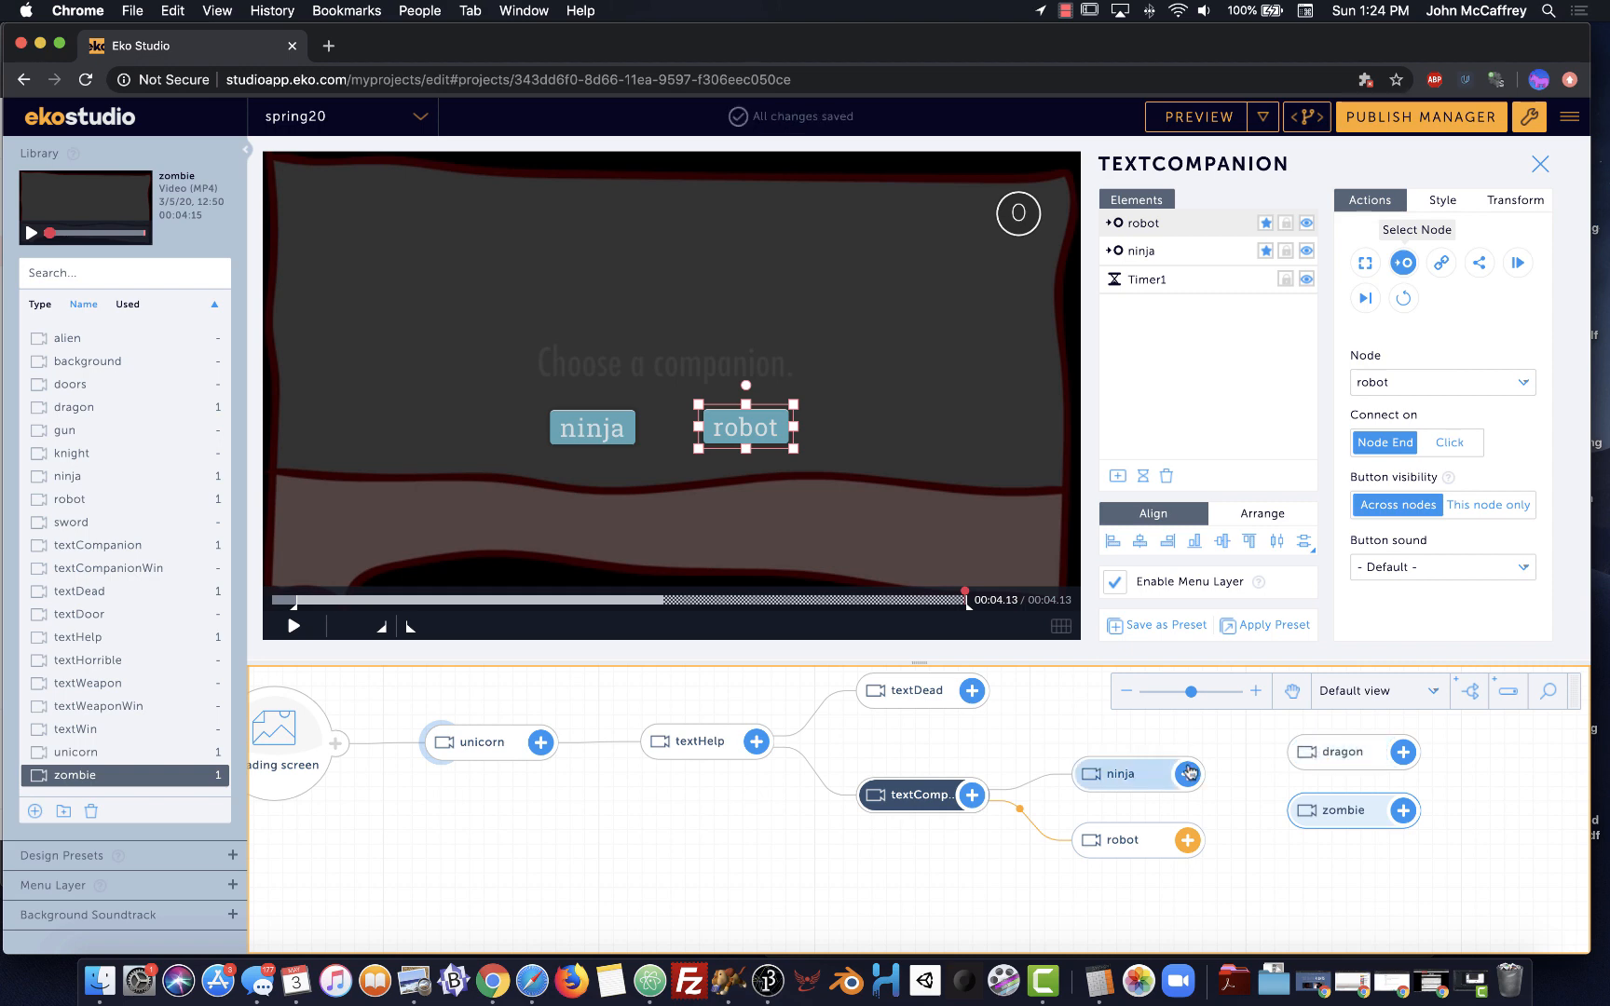
mouse_move(1178, 776)
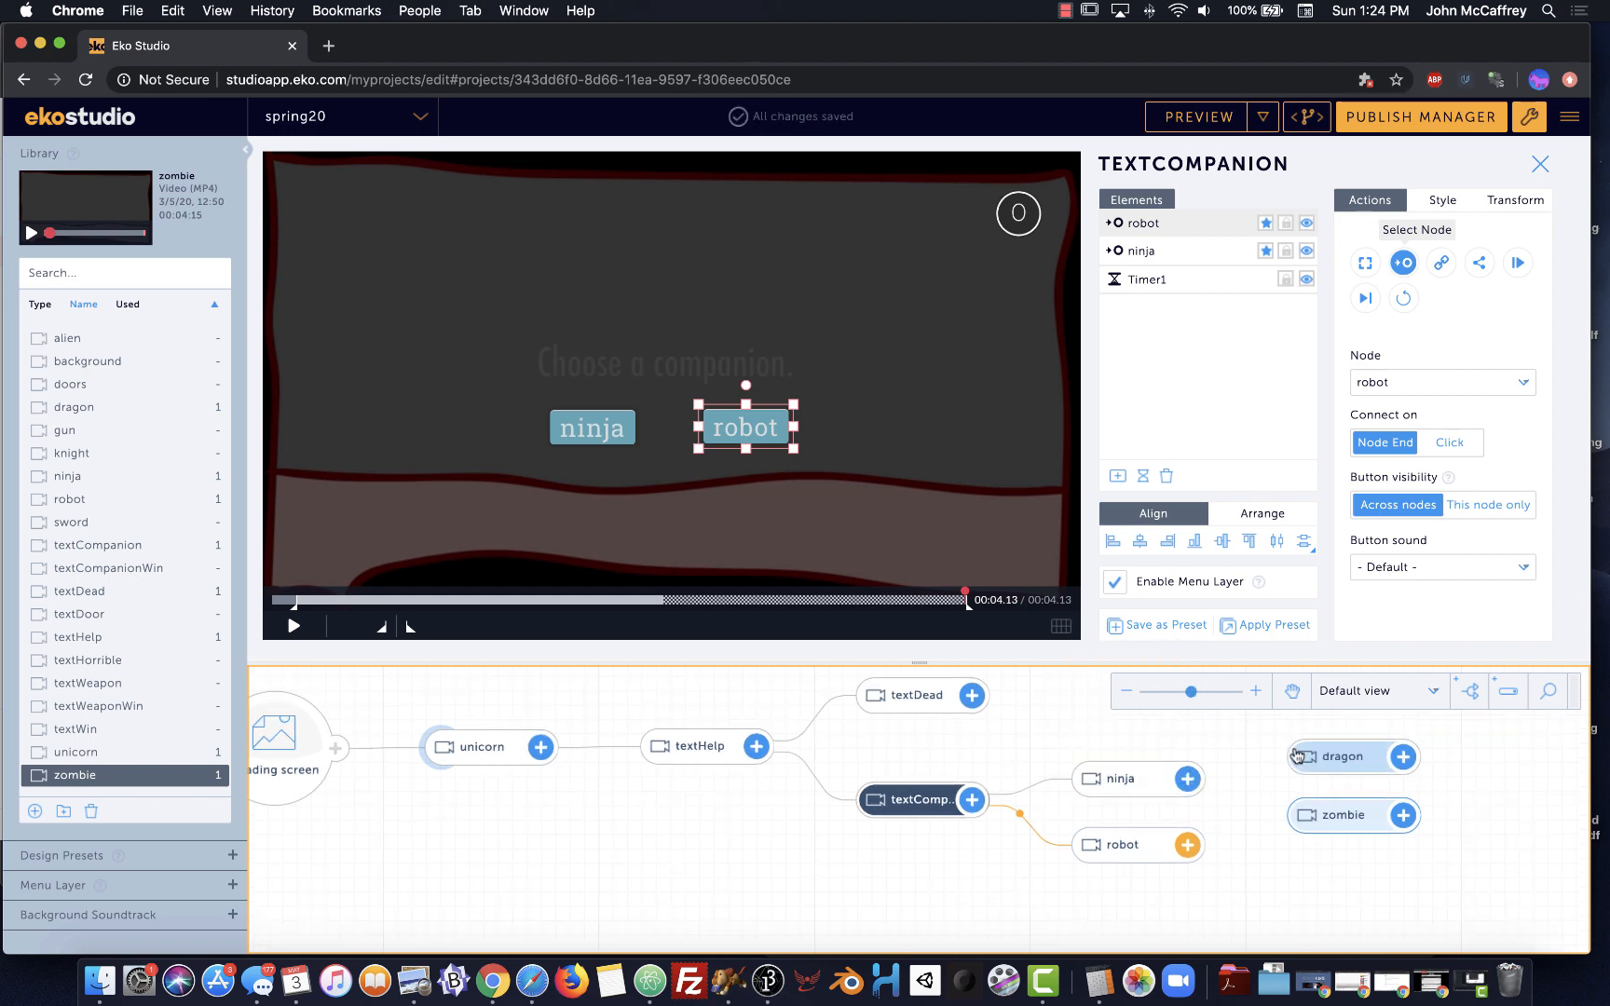
mouse_move(1297, 756)
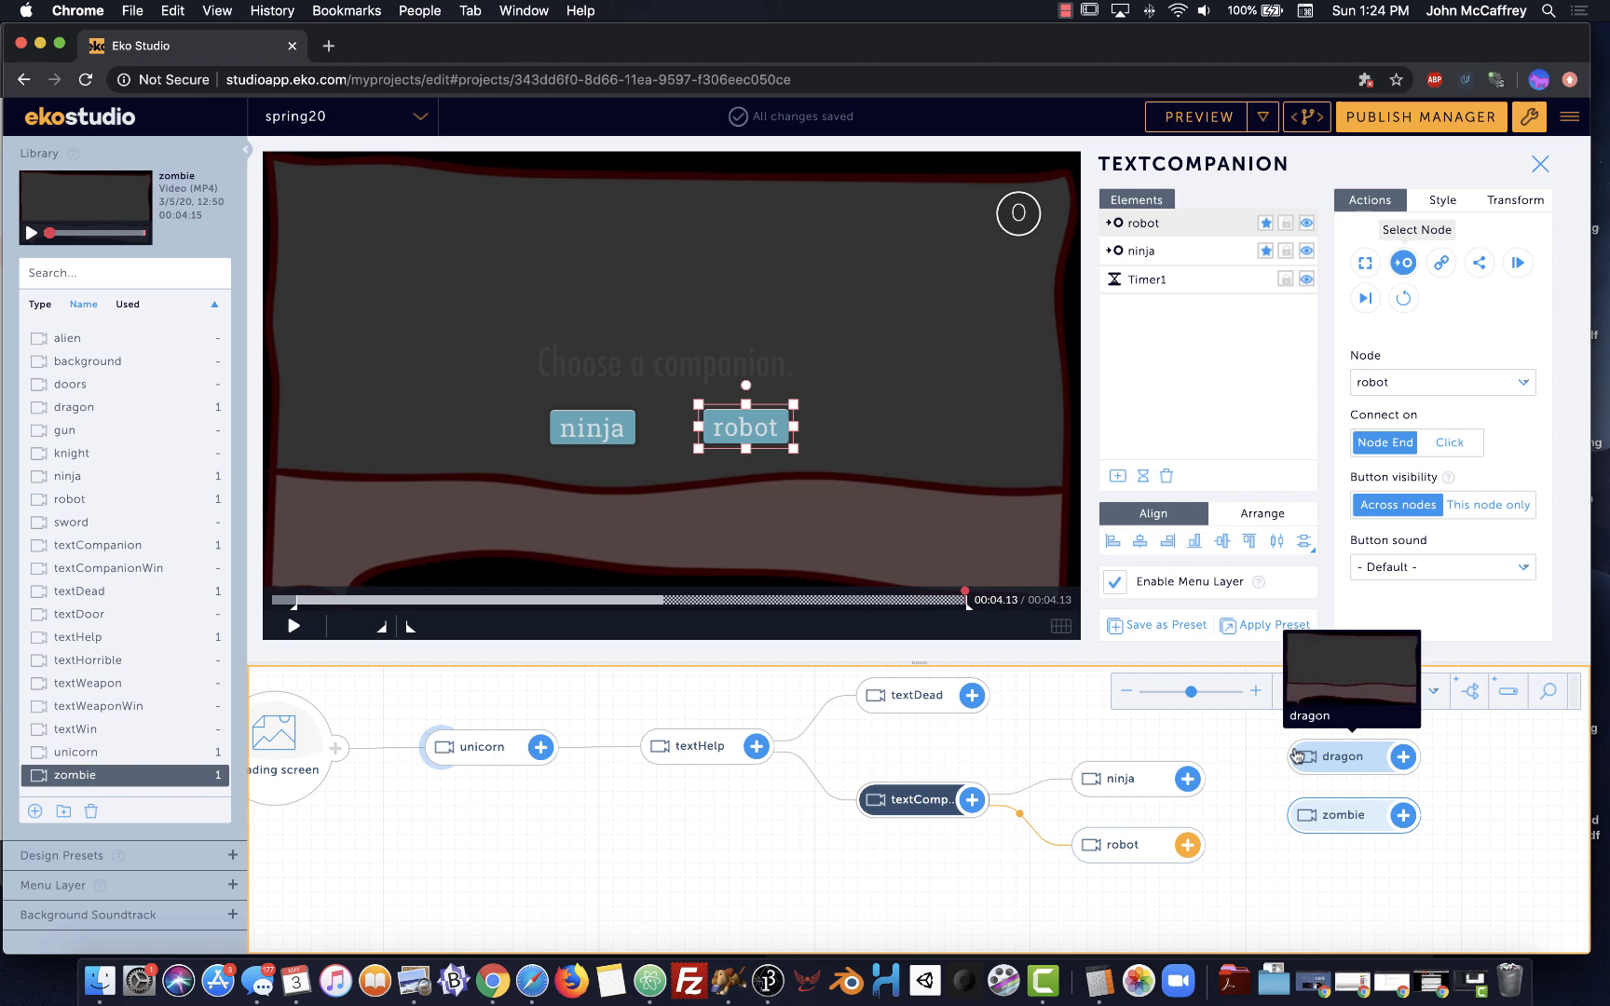
left_click_drag(1242, 778, 1291, 757)
left_click_drag(1189, 781, 1296, 816)
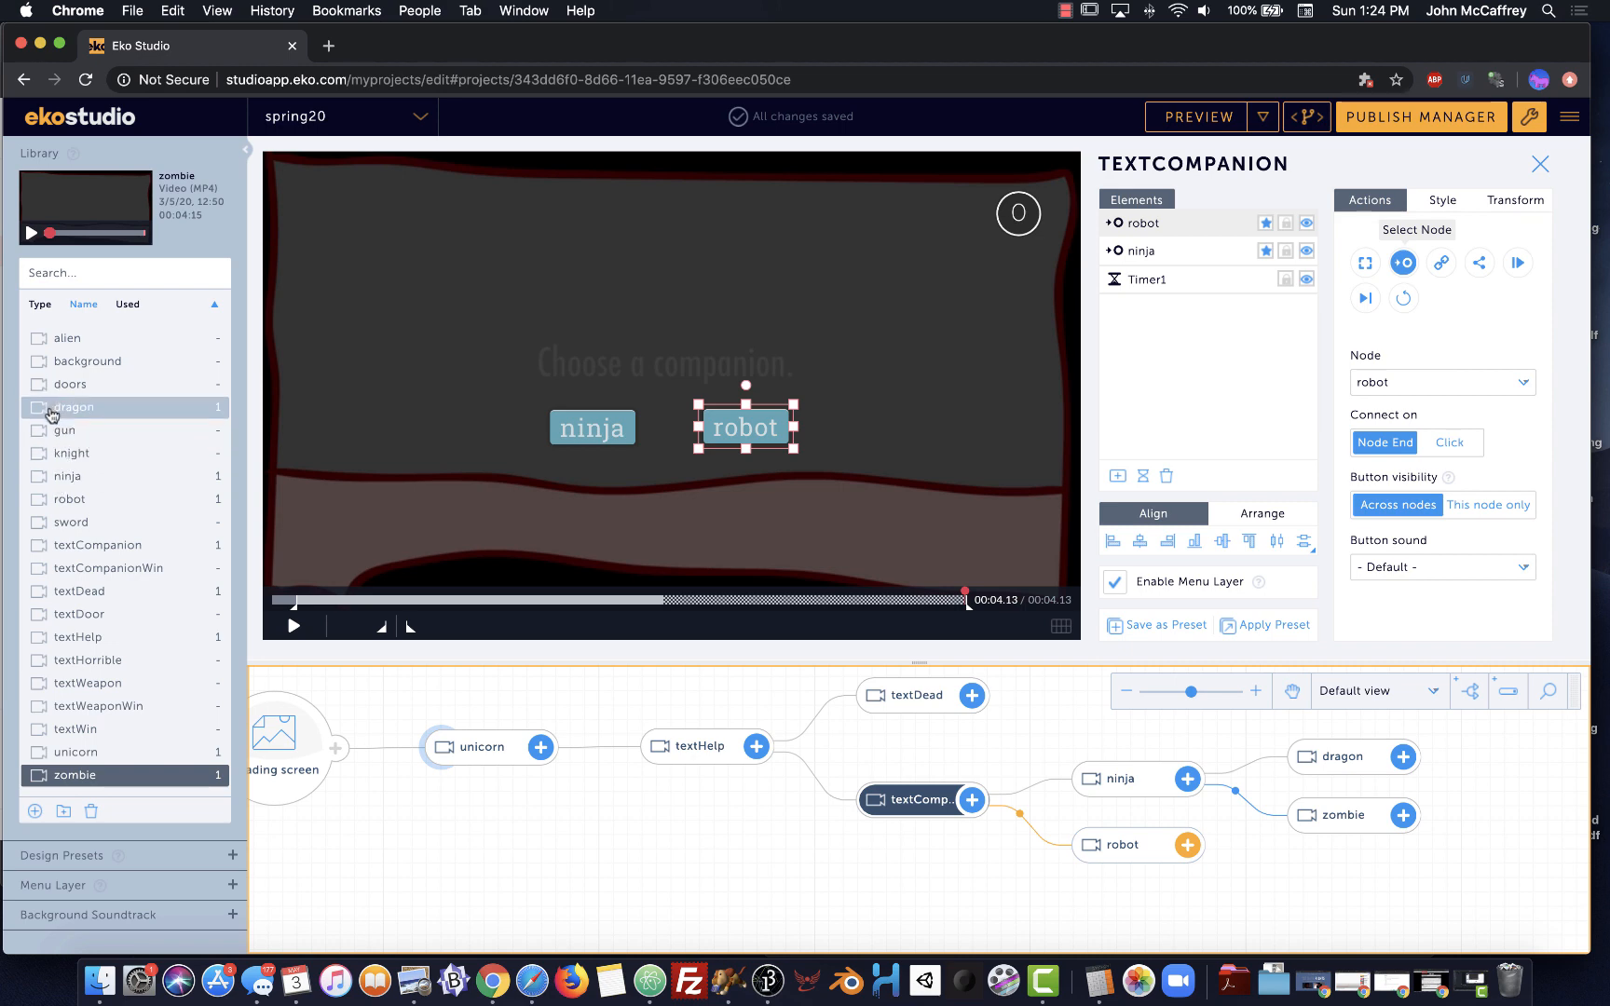
Add dragon (2) and zombie (2) scenes and link robot to each of them
left_click_drag(52, 412, 1314, 889)
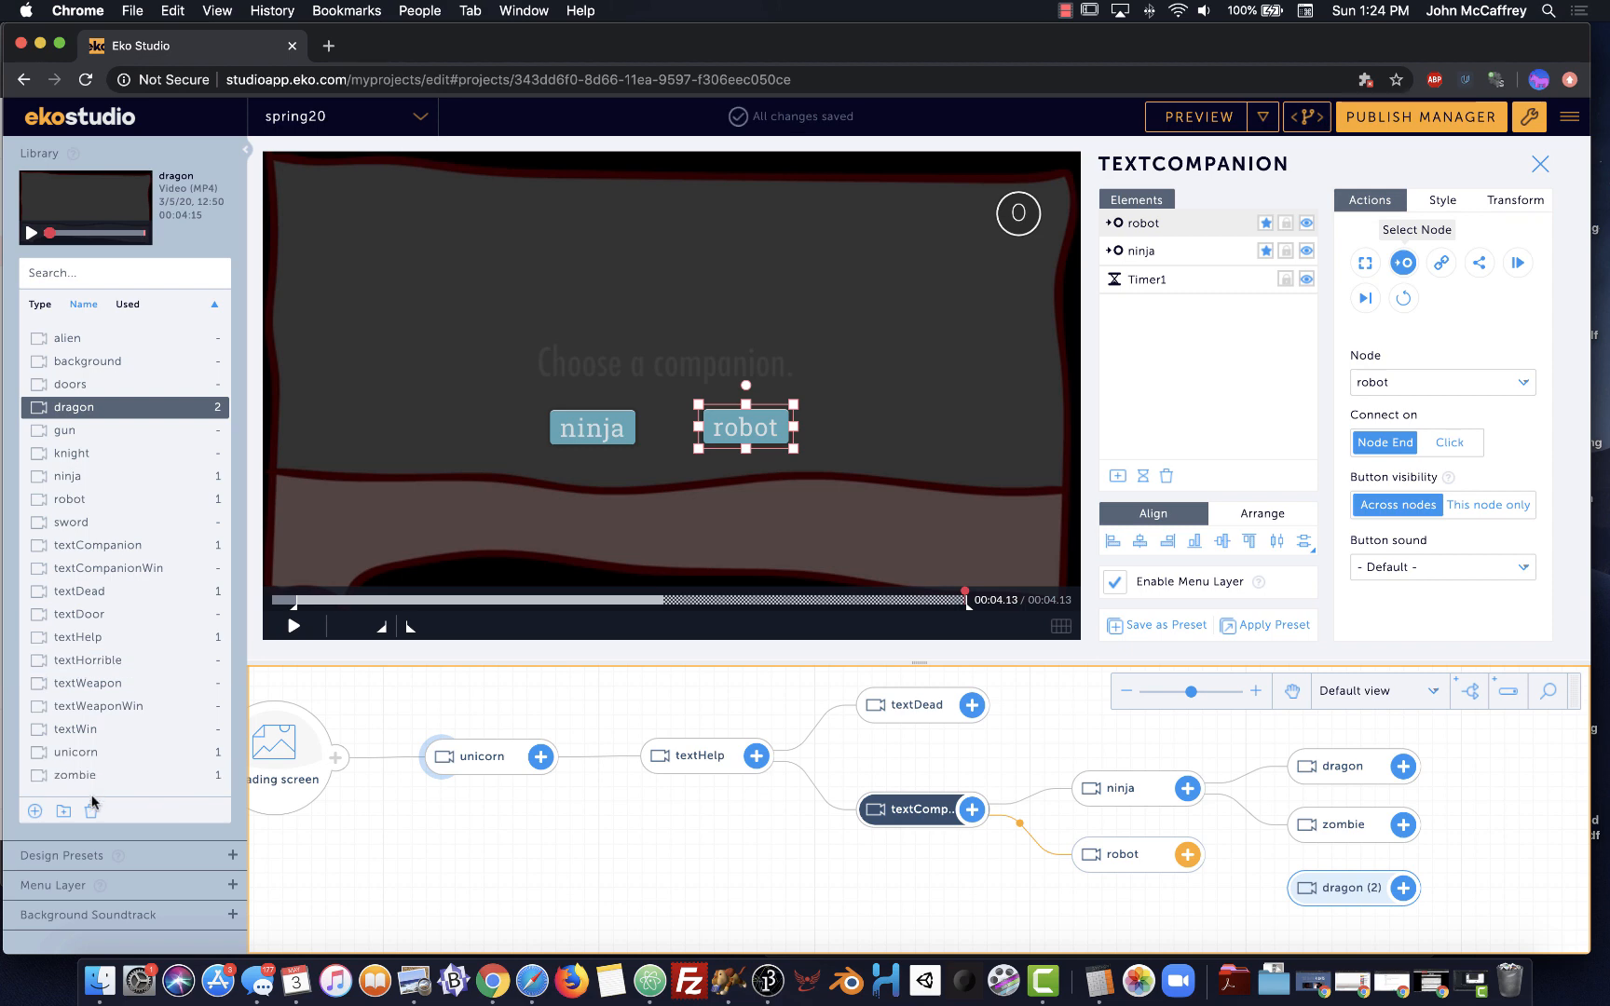
left_click_drag(654, 885, 1295, 894)
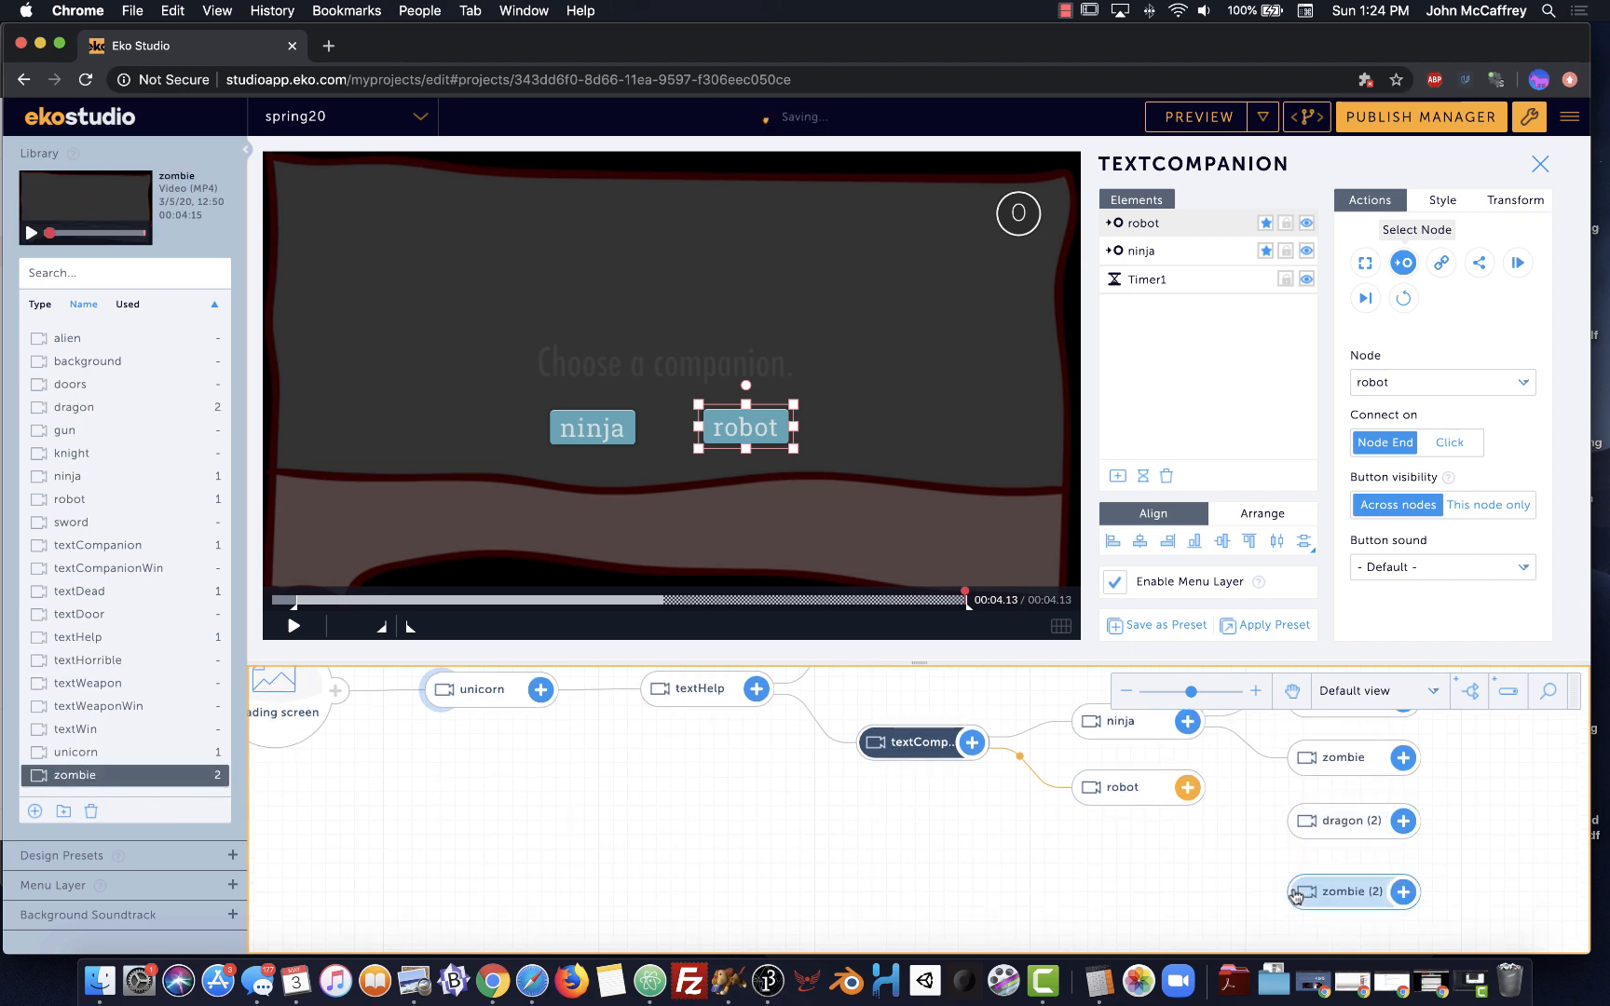
scroll(1185, 786, "down", 1)
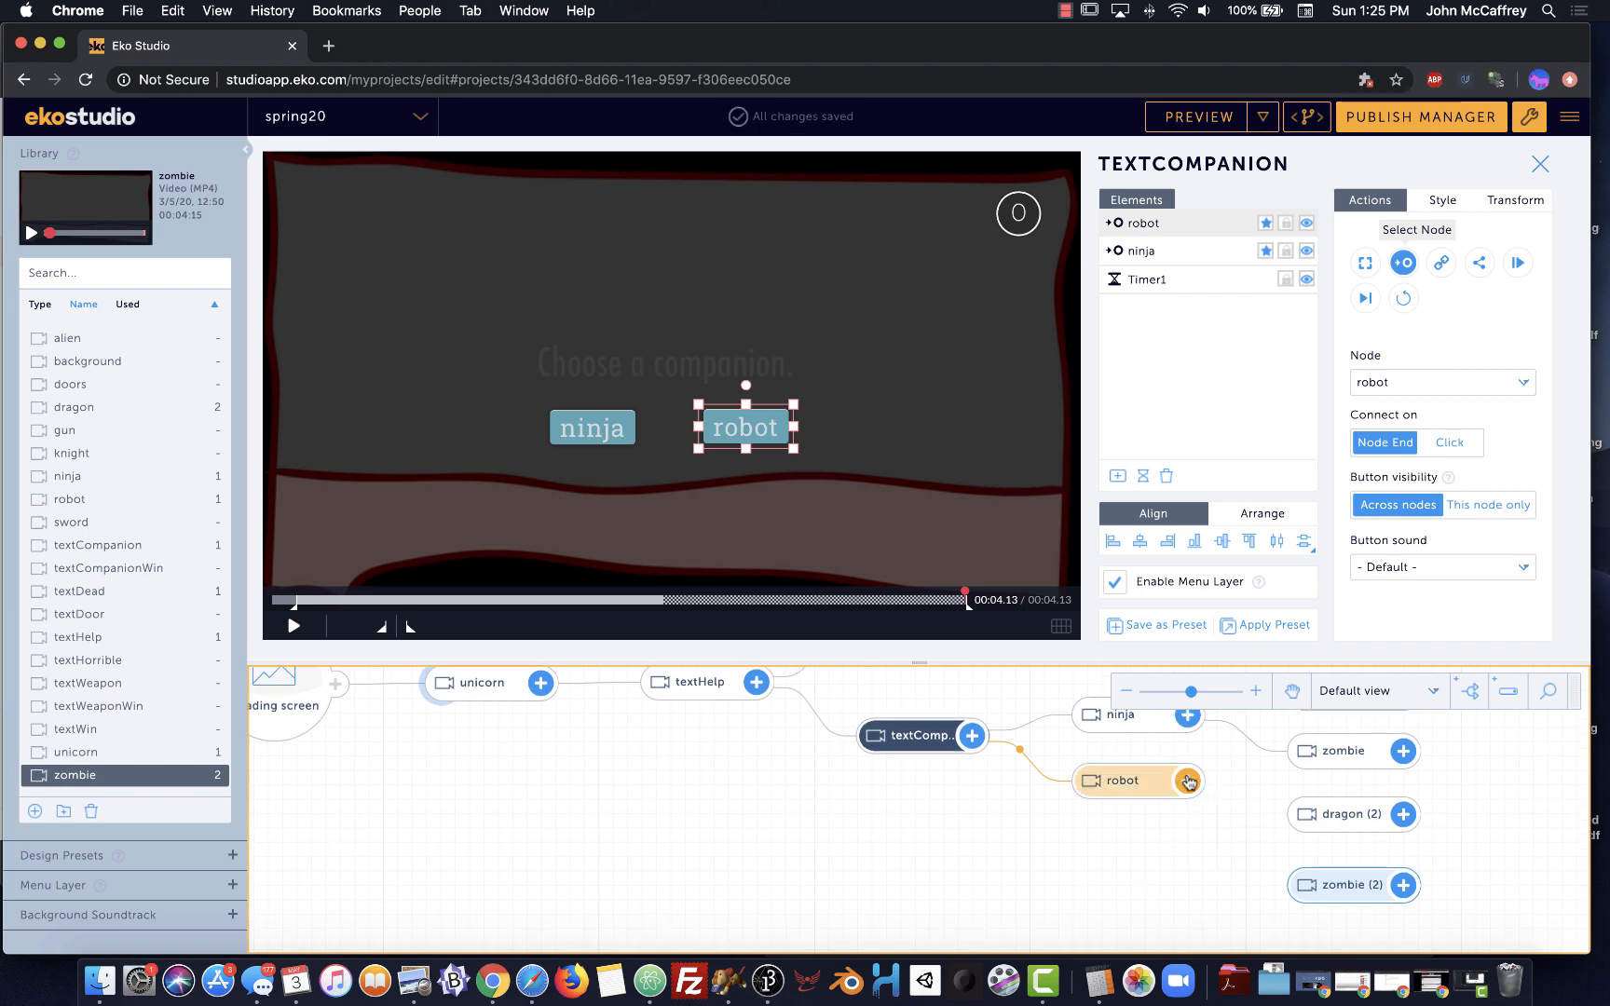
left_click_drag(1187, 780, 1295, 812)
left_click_drag(1188, 782, 1300, 885)
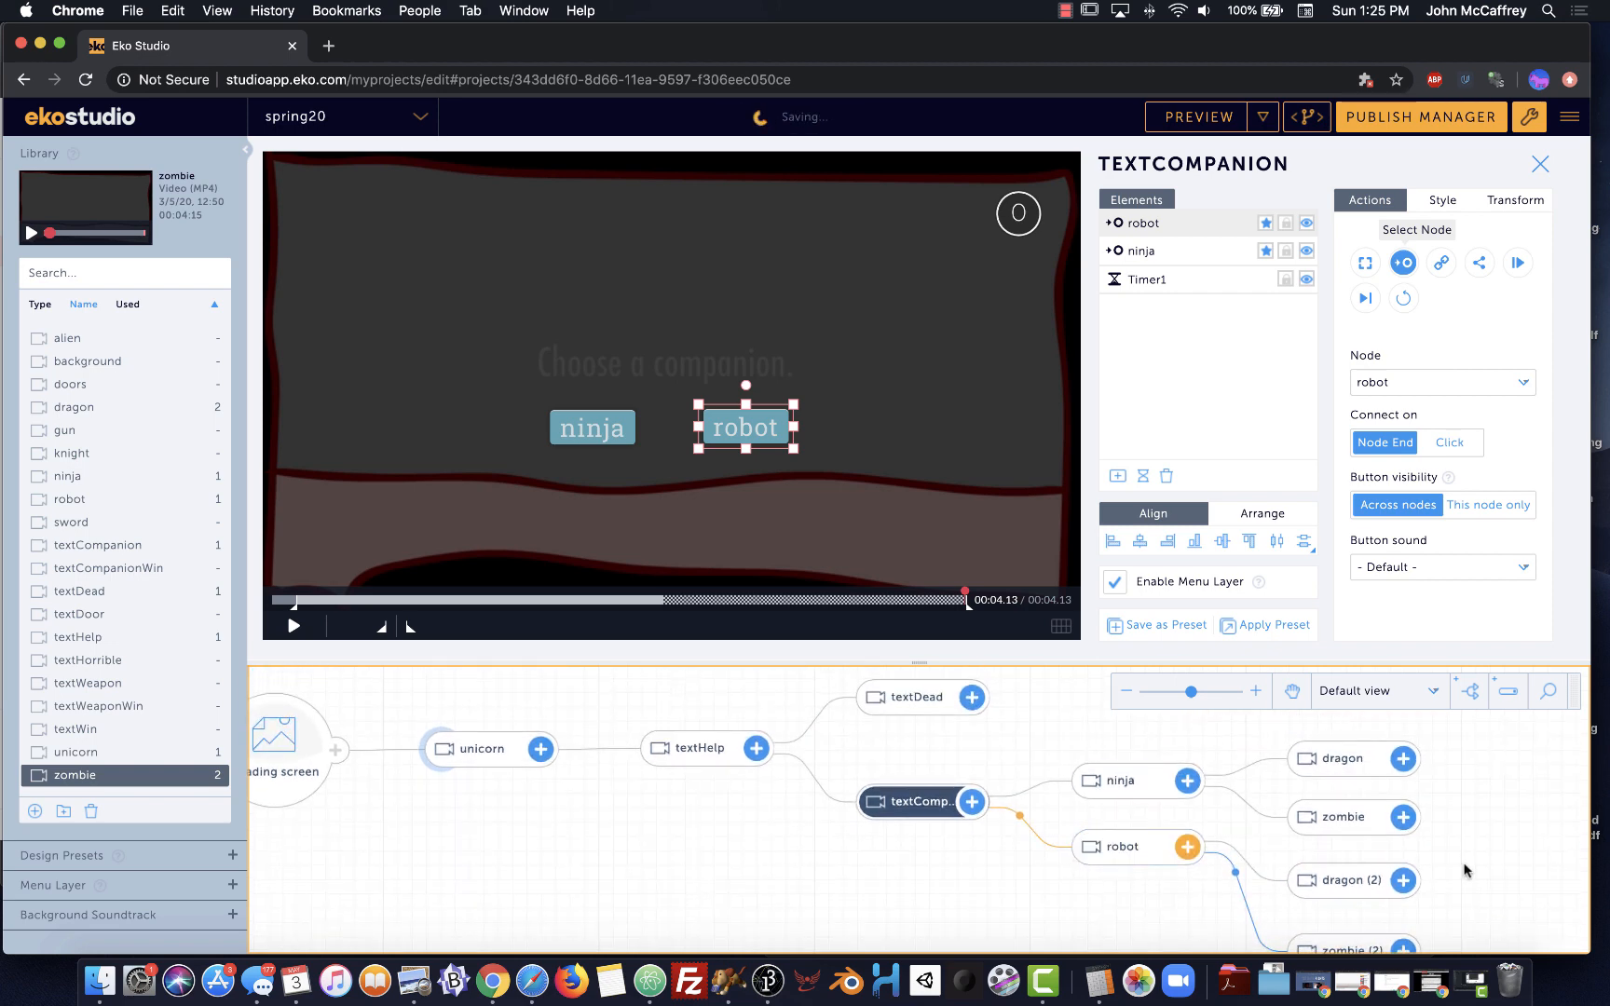
scroll(1043, 887, "down", 5)
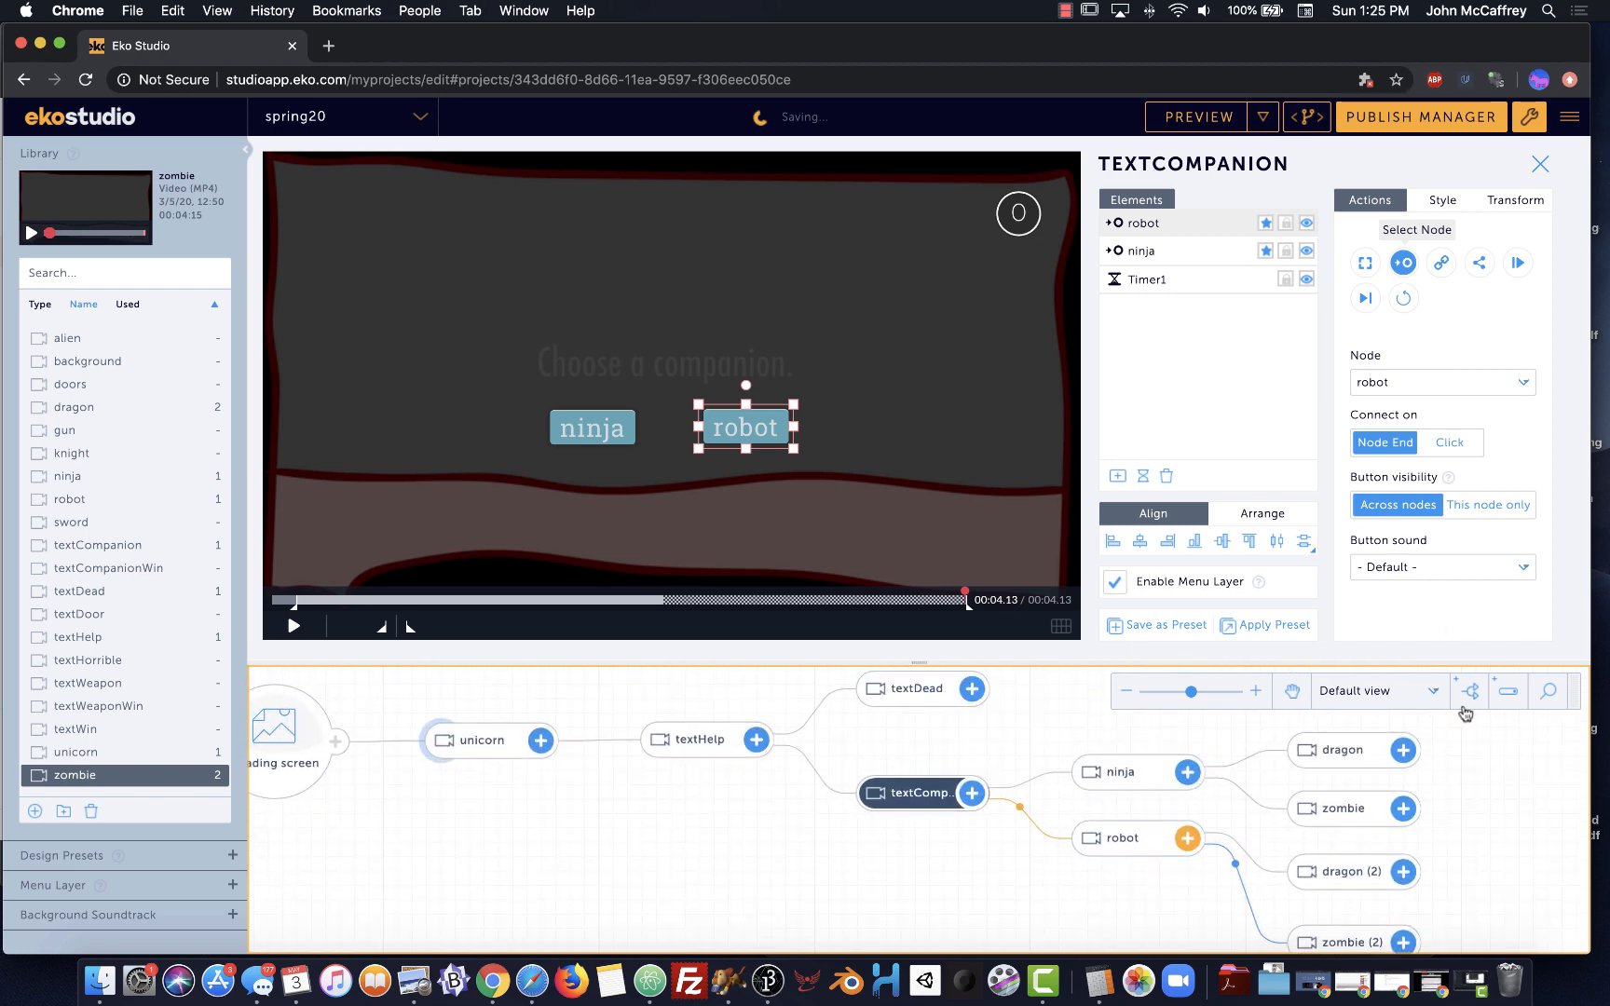
In the ninja scene, hide the Timer1, dragon and zombie elements
left_click(1123, 773)
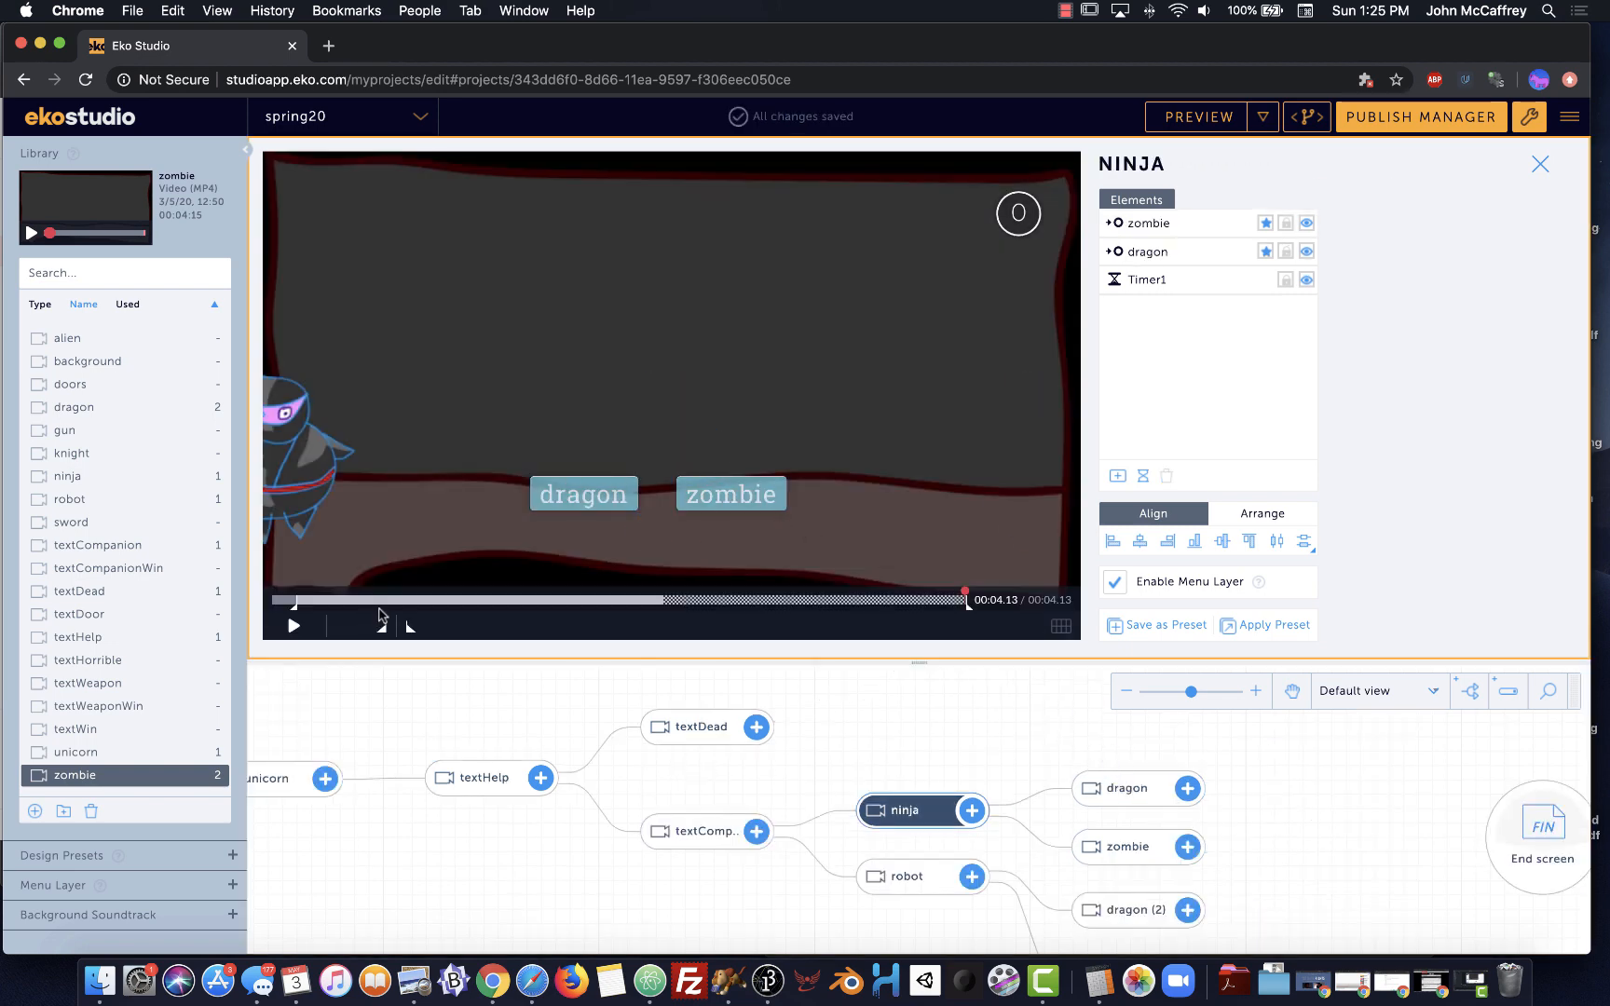
left_click(1306, 282)
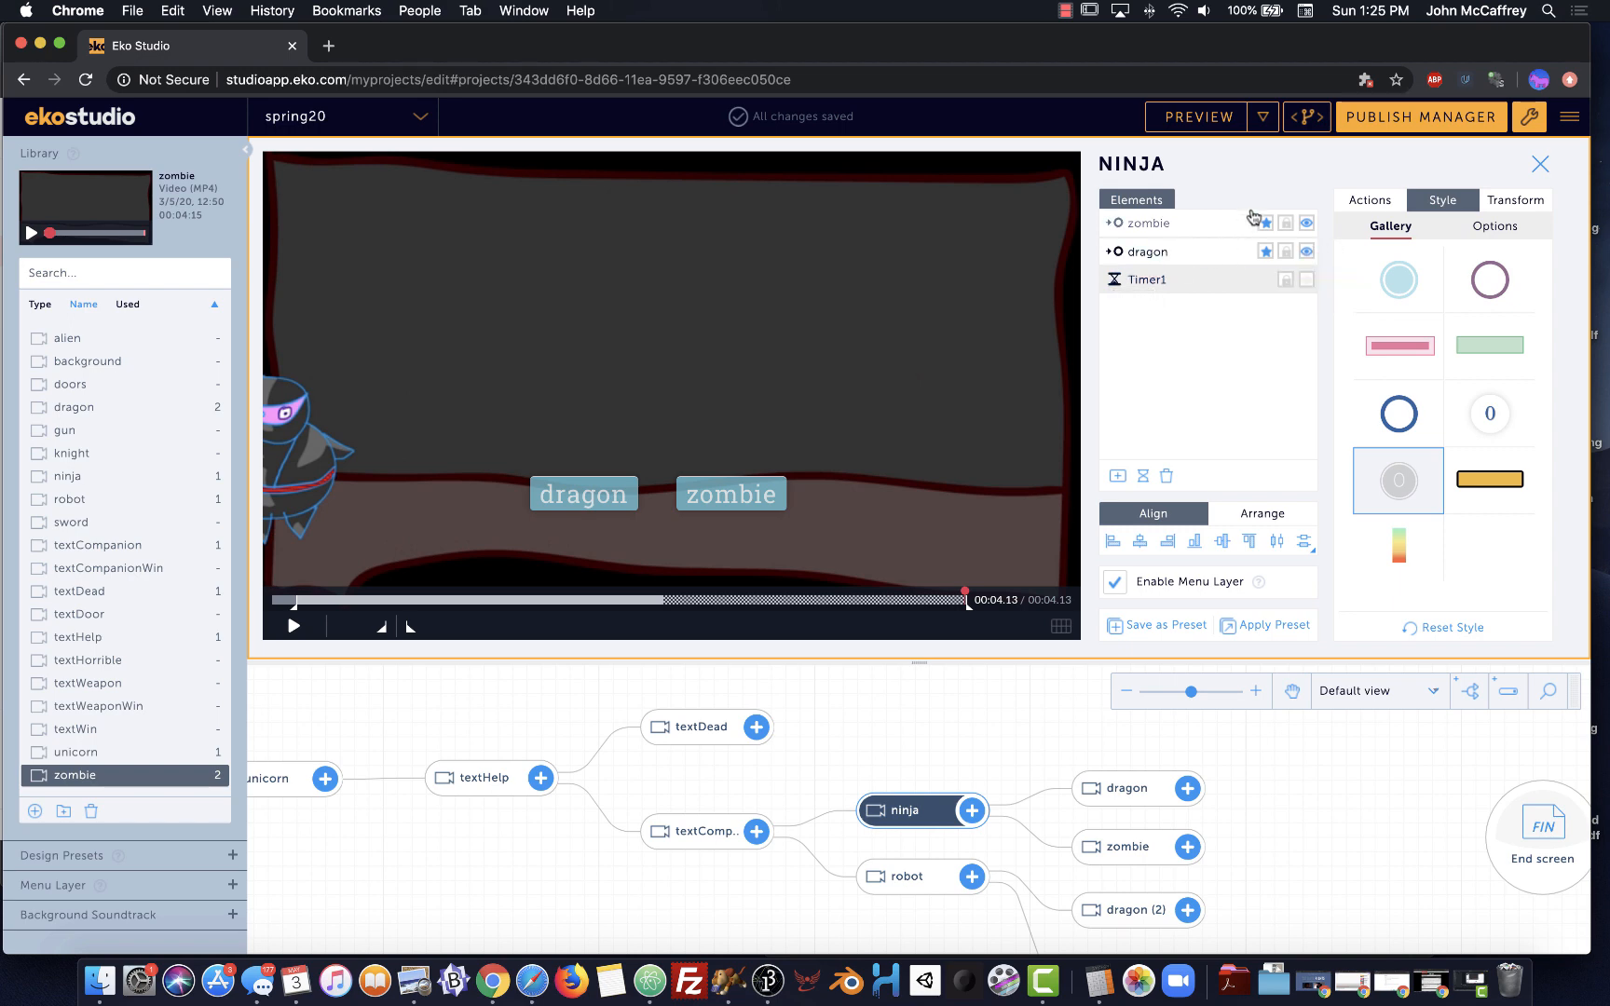
left_click(1307, 251)
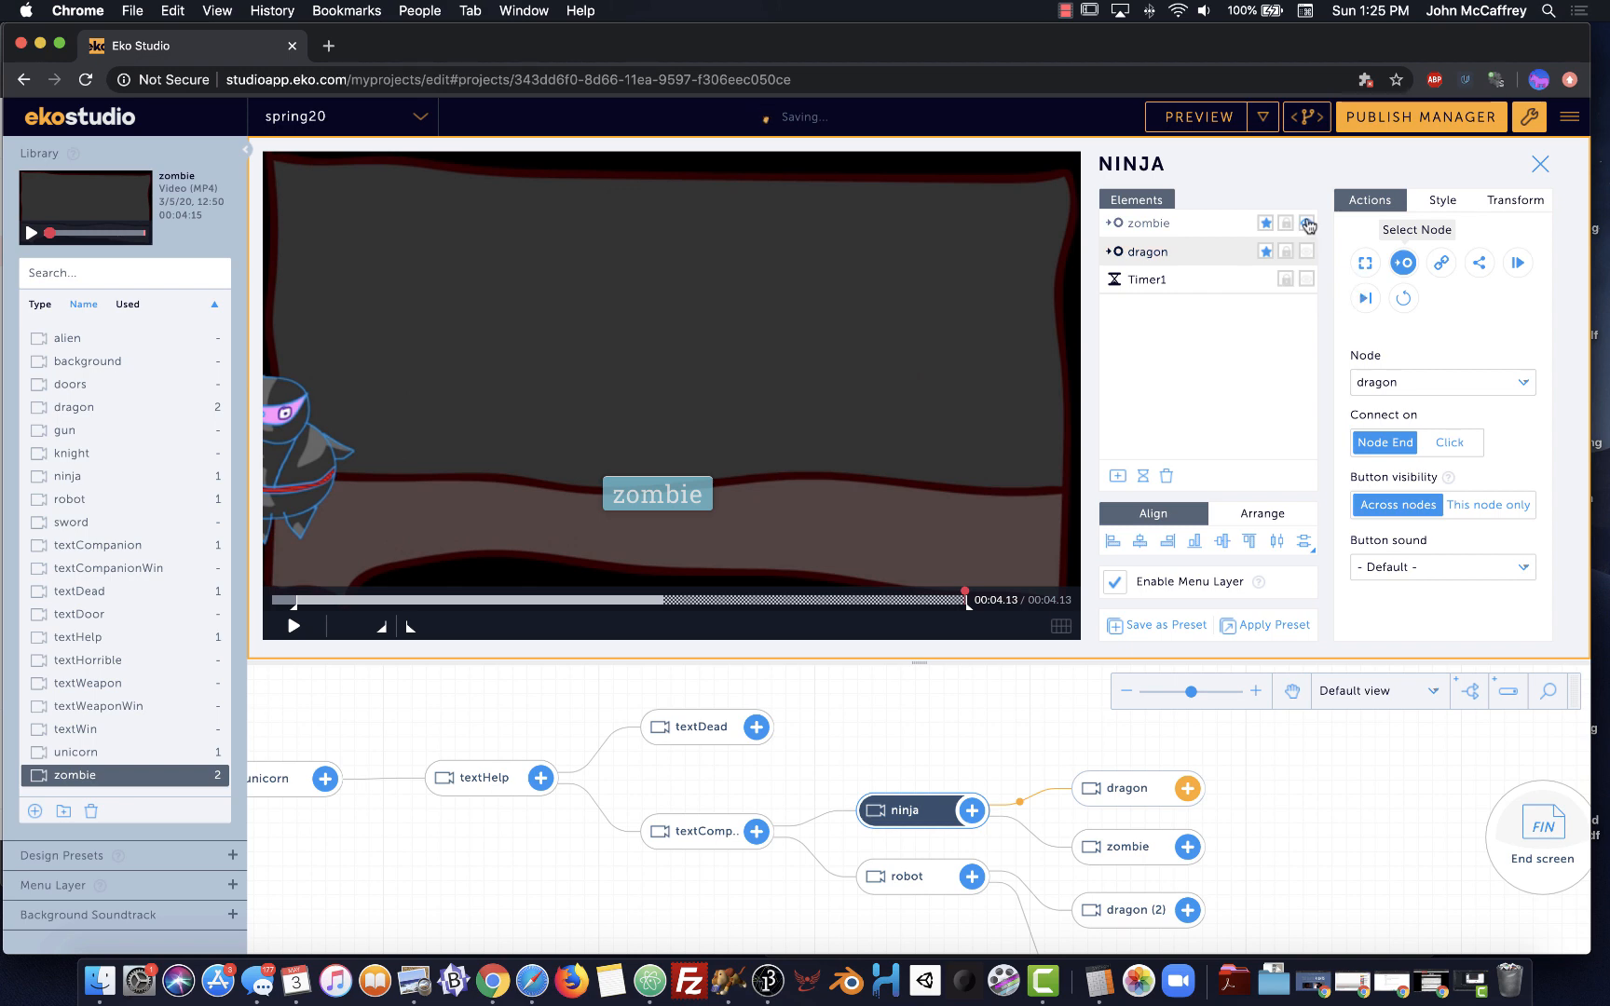
left_click(1307, 223)
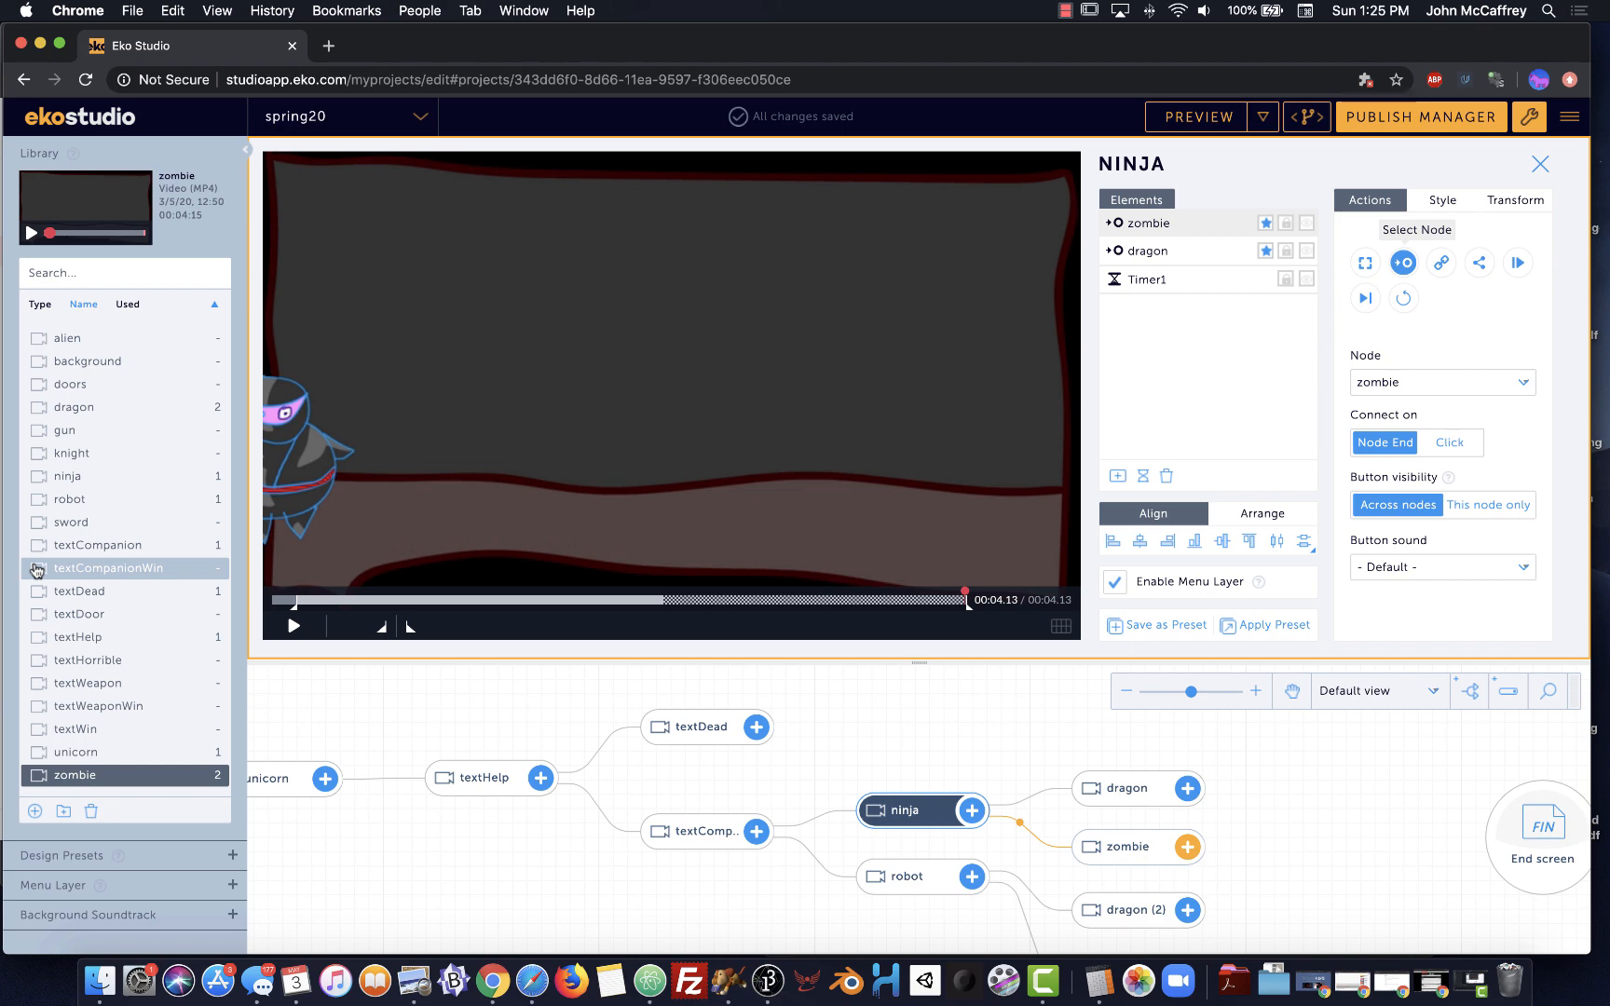
Link zombie to a new textCompanionWin scene and dragon to a new textHorrible scene
left_click_drag(169, 586, 1300, 827)
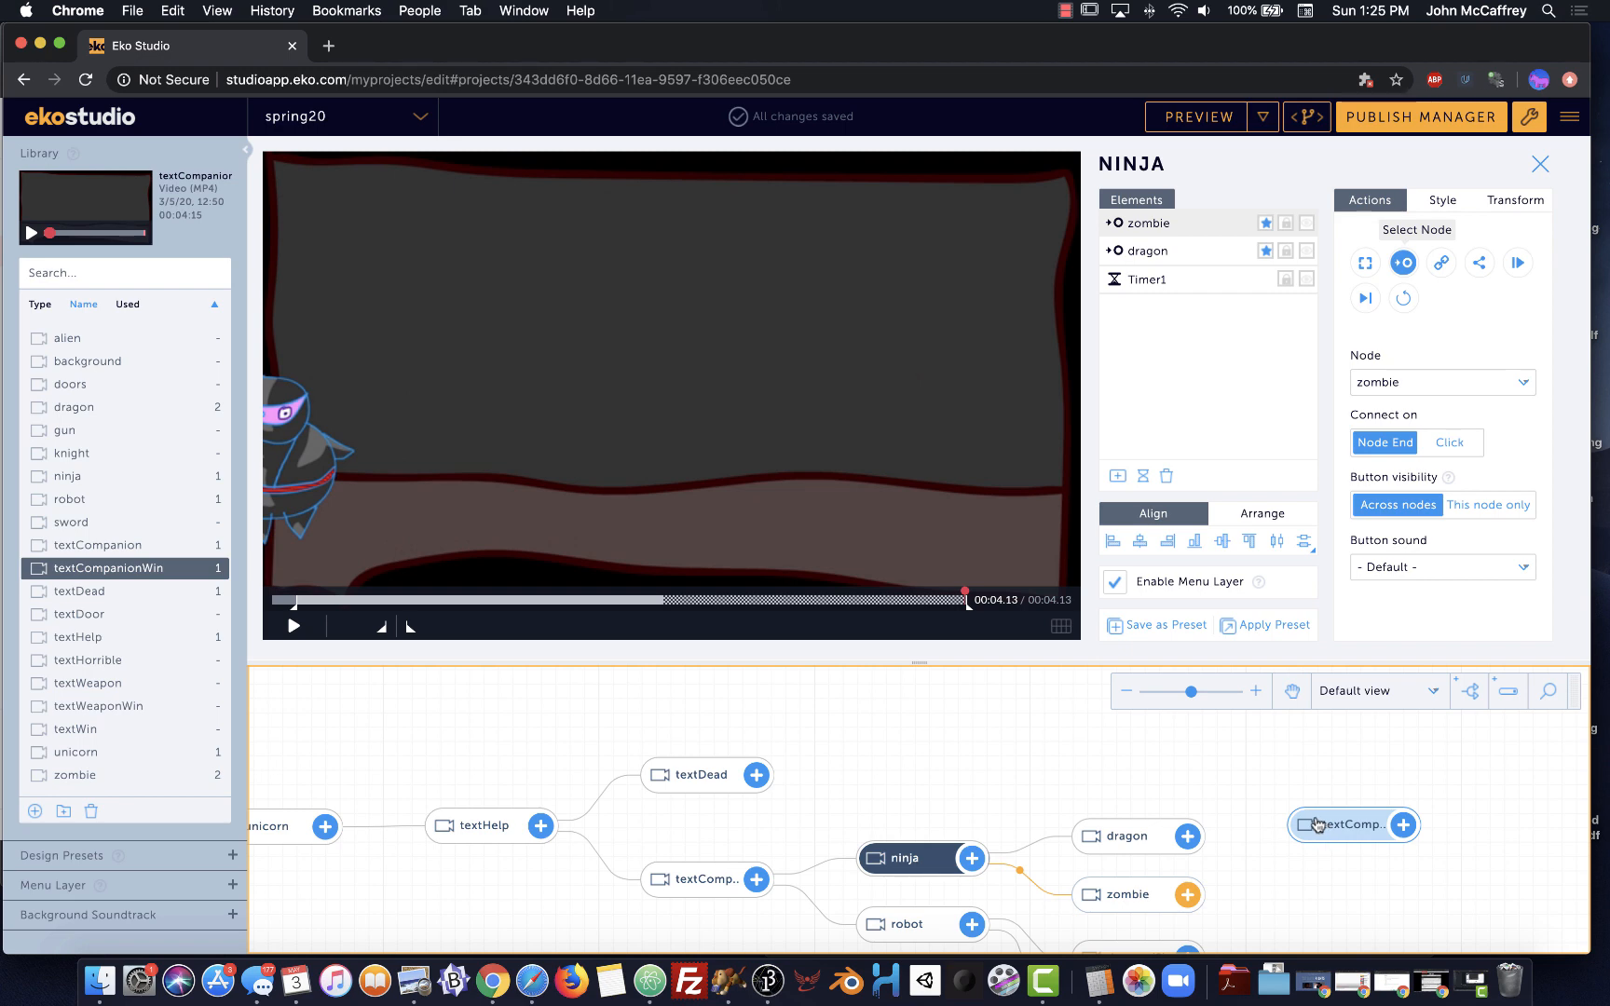
left_click_drag(1316, 823, 1309, 893)
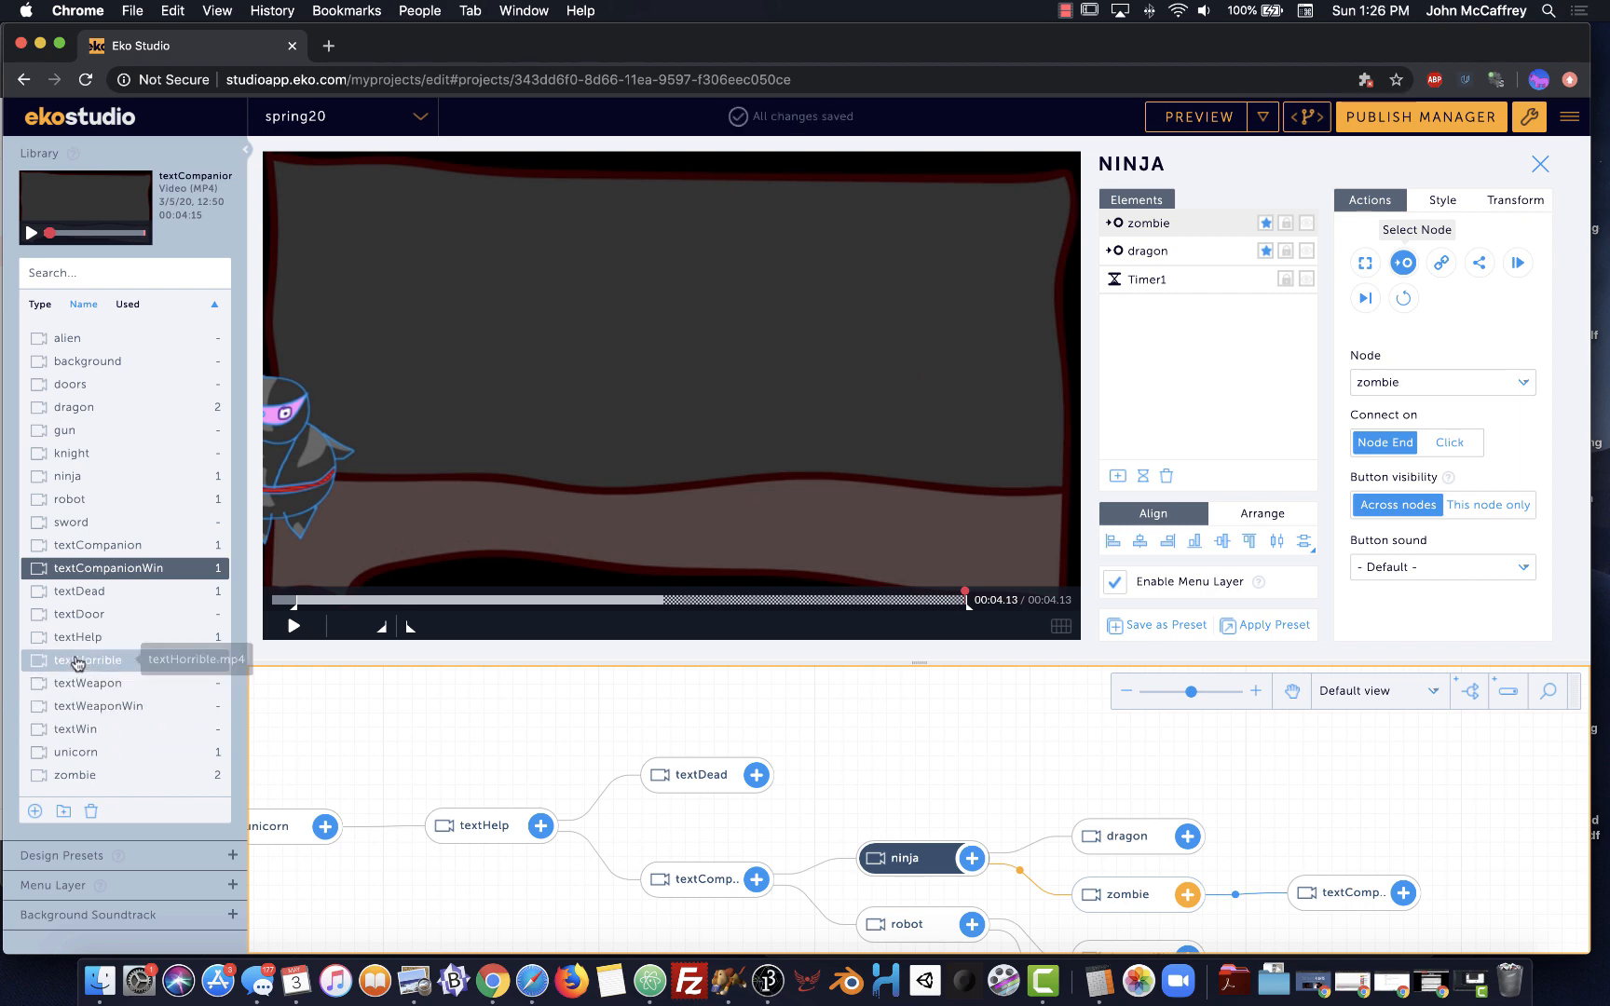
left_click_drag(74, 662, 1281, 838)
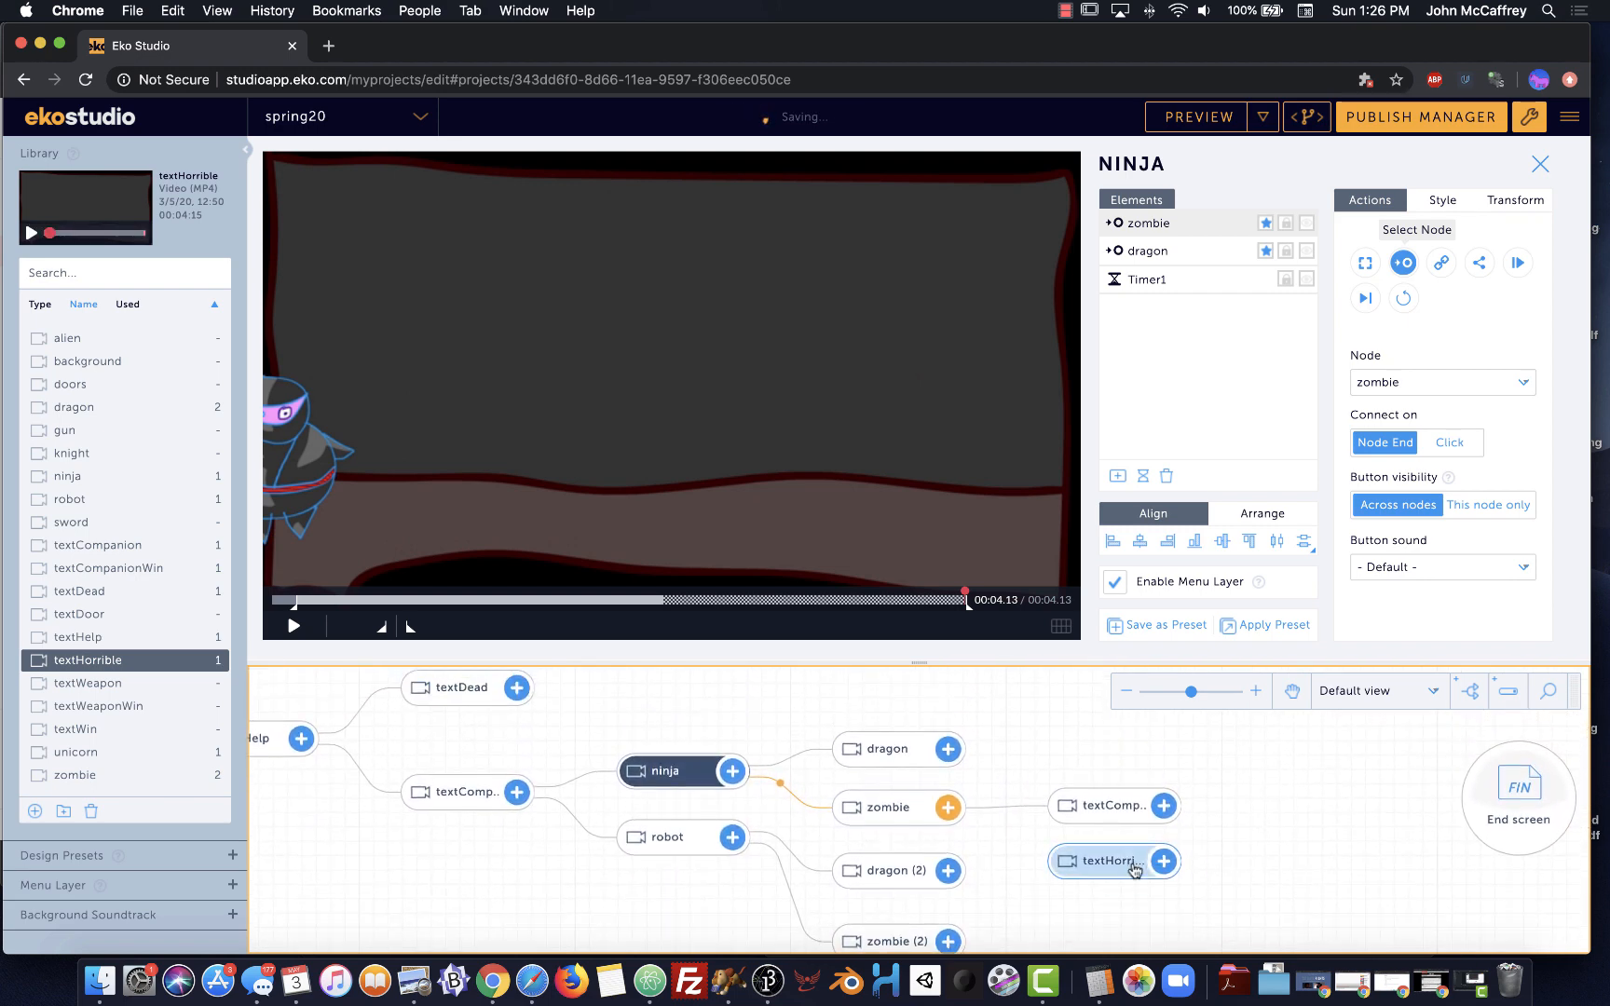
left_click_drag(1141, 855, 1134, 756)
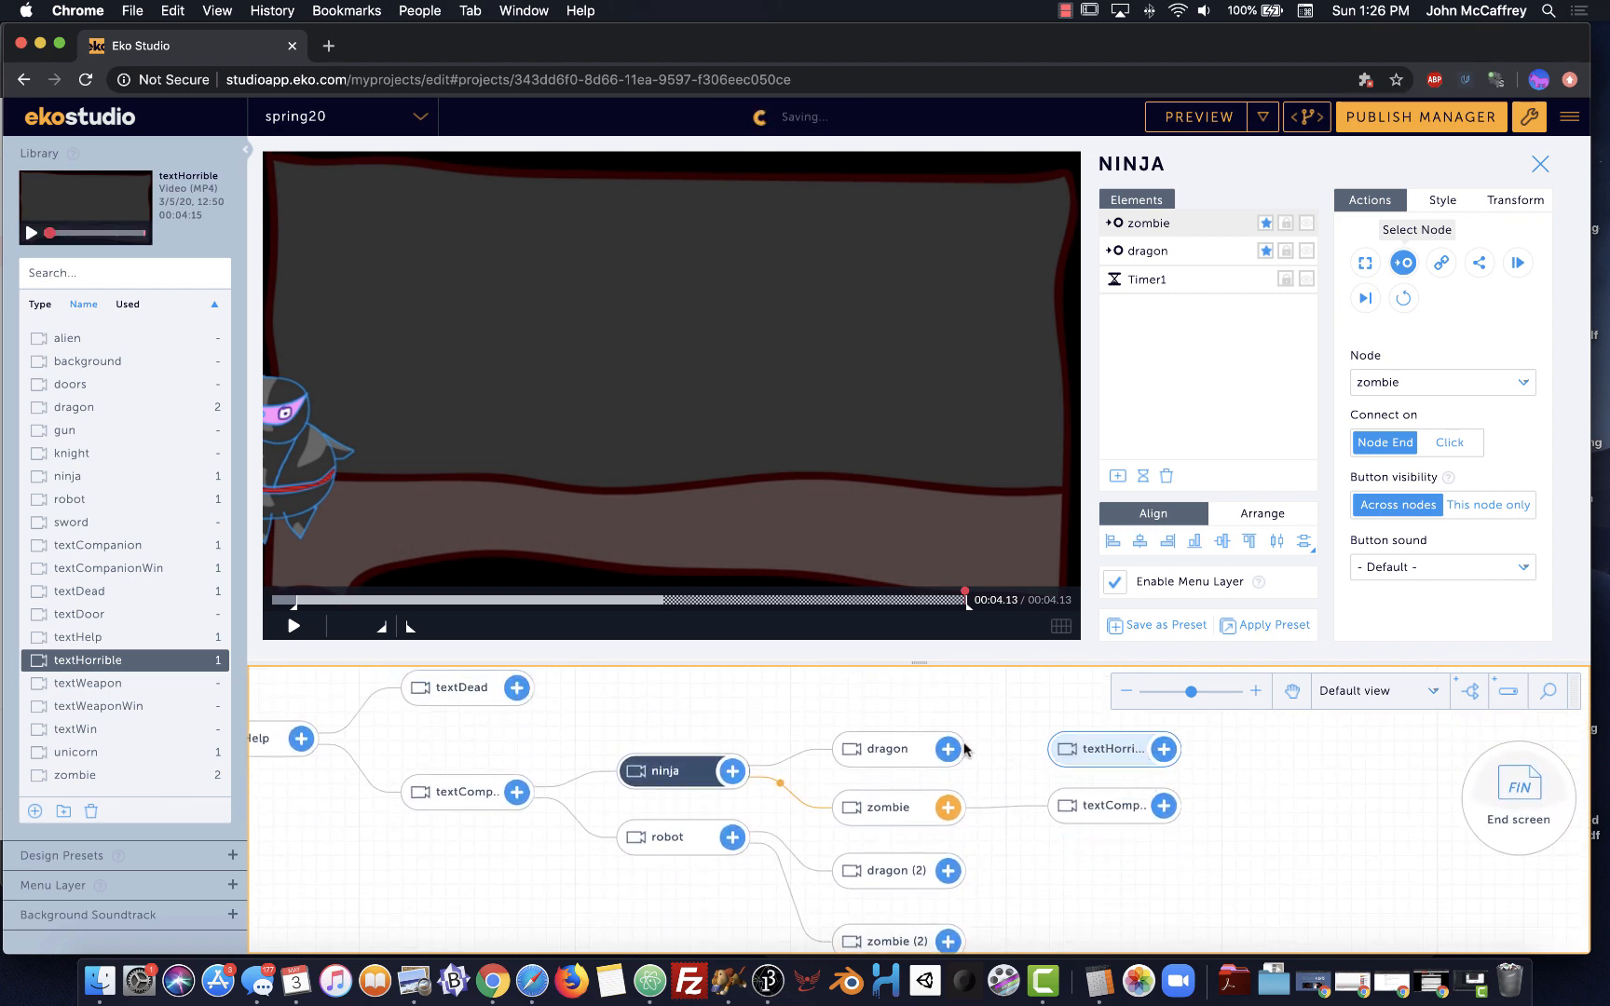
left_click_drag(947, 748, 1044, 762)
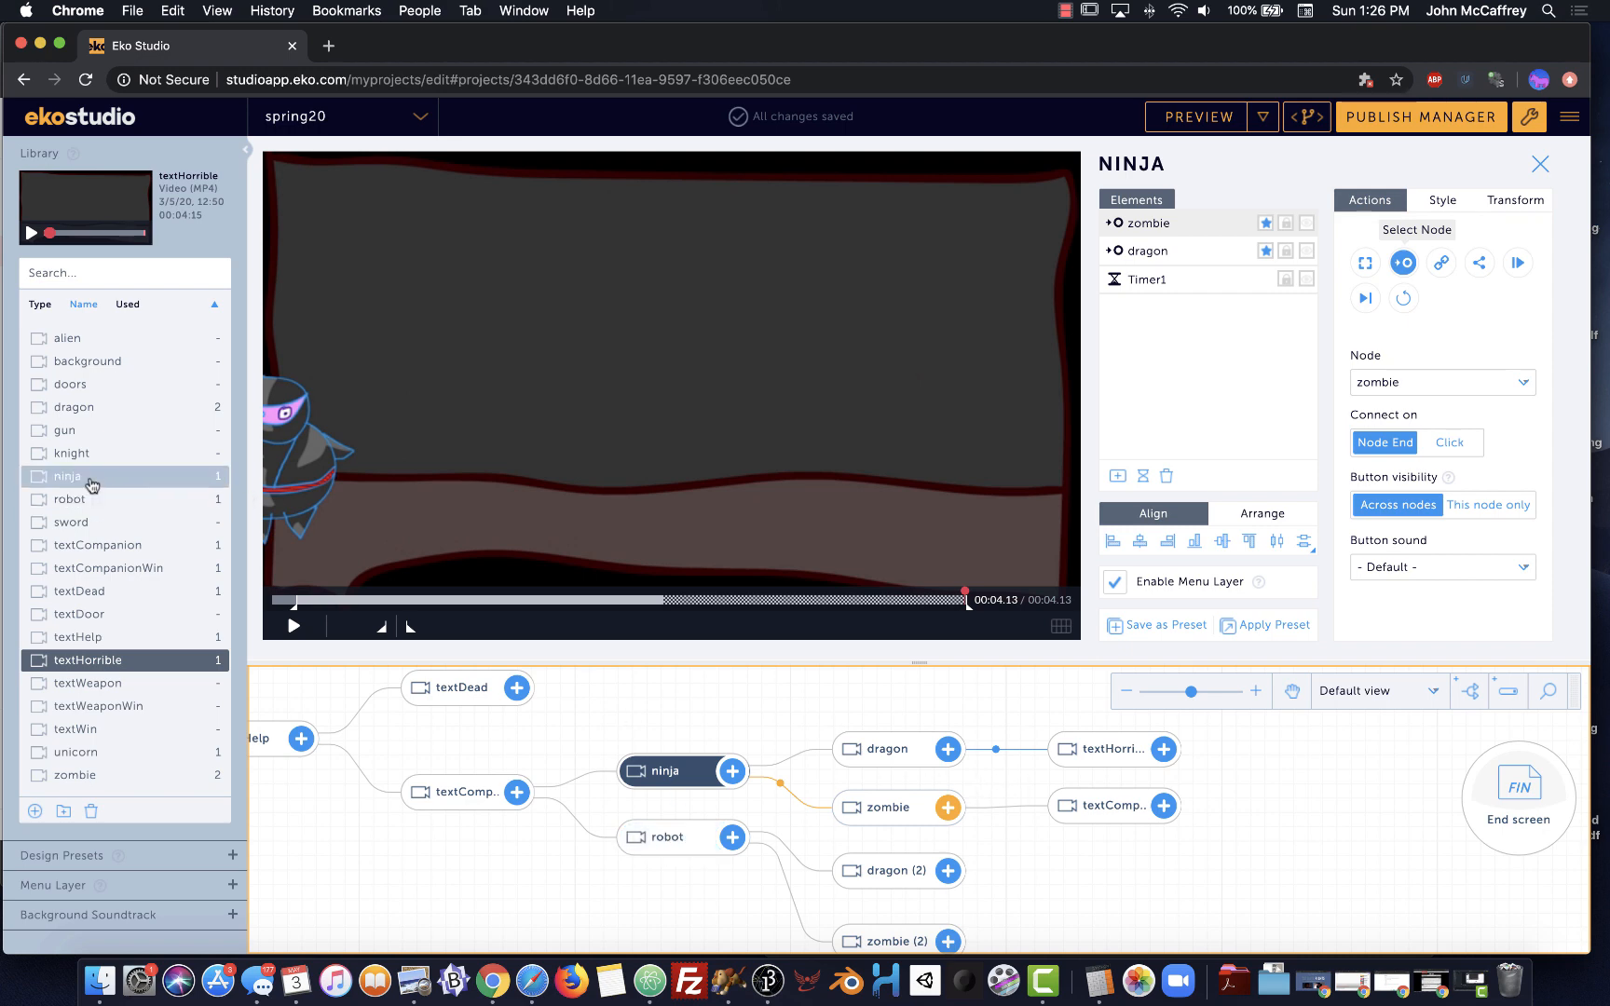
Add second textHorrible and textCompanionWin scenes, linked from zombie (2) and dragon (2)
left_click_drag(40, 665, 1079, 887)
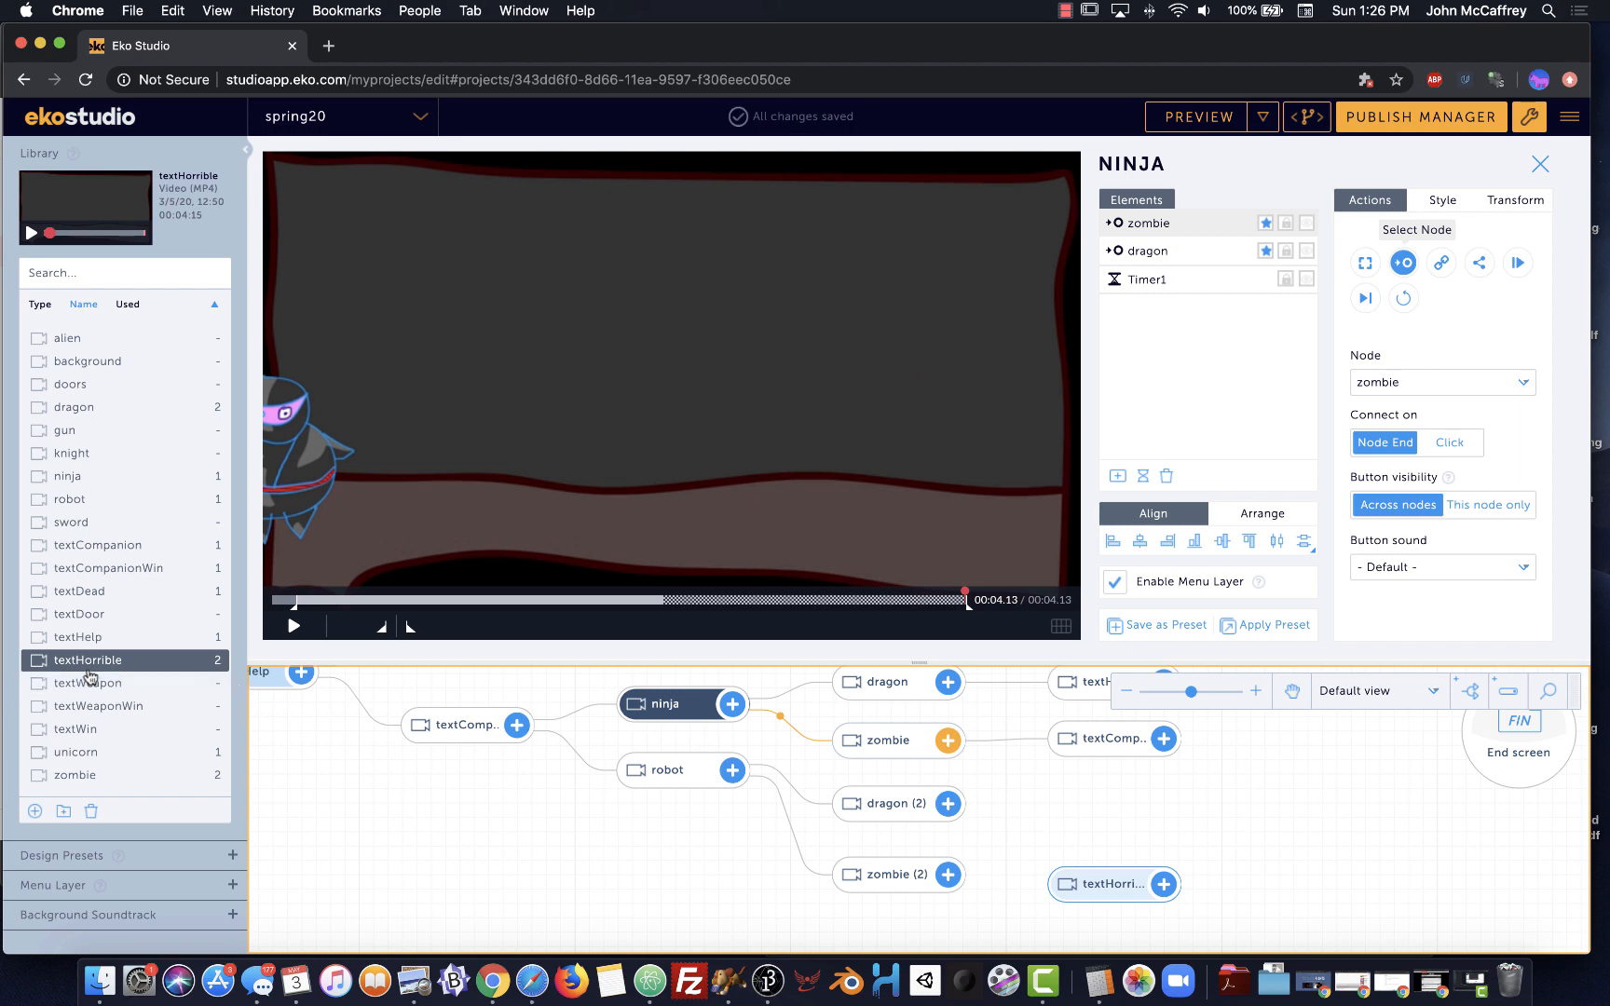
left_click_drag(94, 568, 1055, 832)
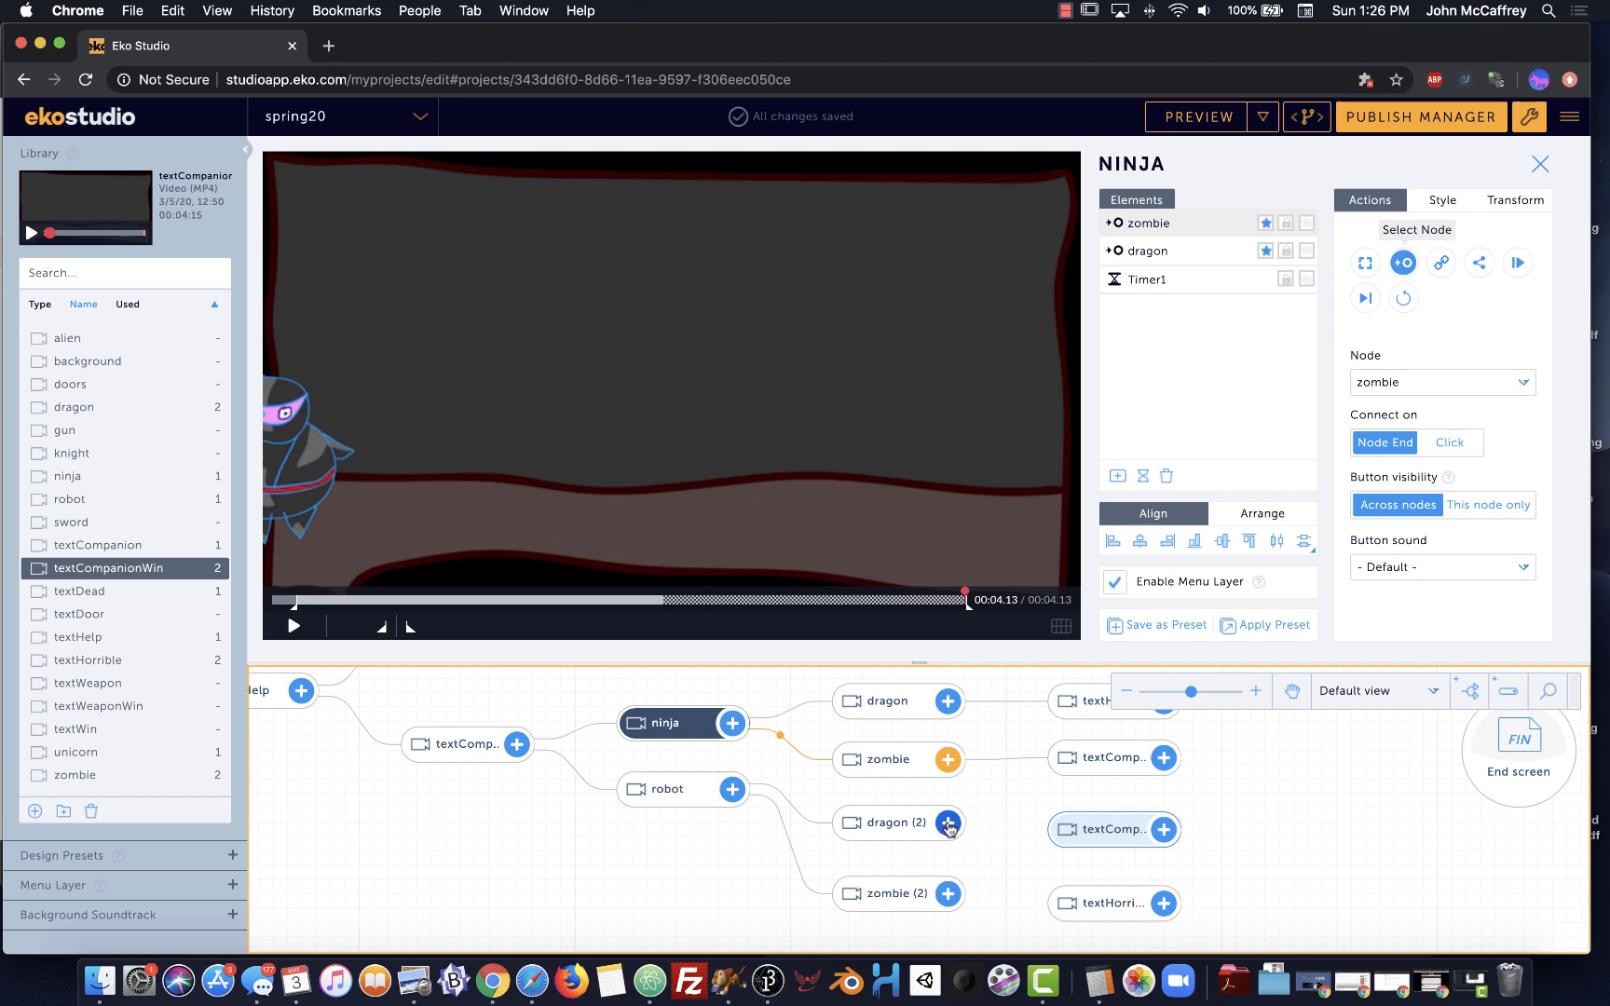
left_click_drag(948, 823, 1067, 832)
left_click_drag(947, 893, 1066, 902)
scroll(1247, 859, "down", 1)
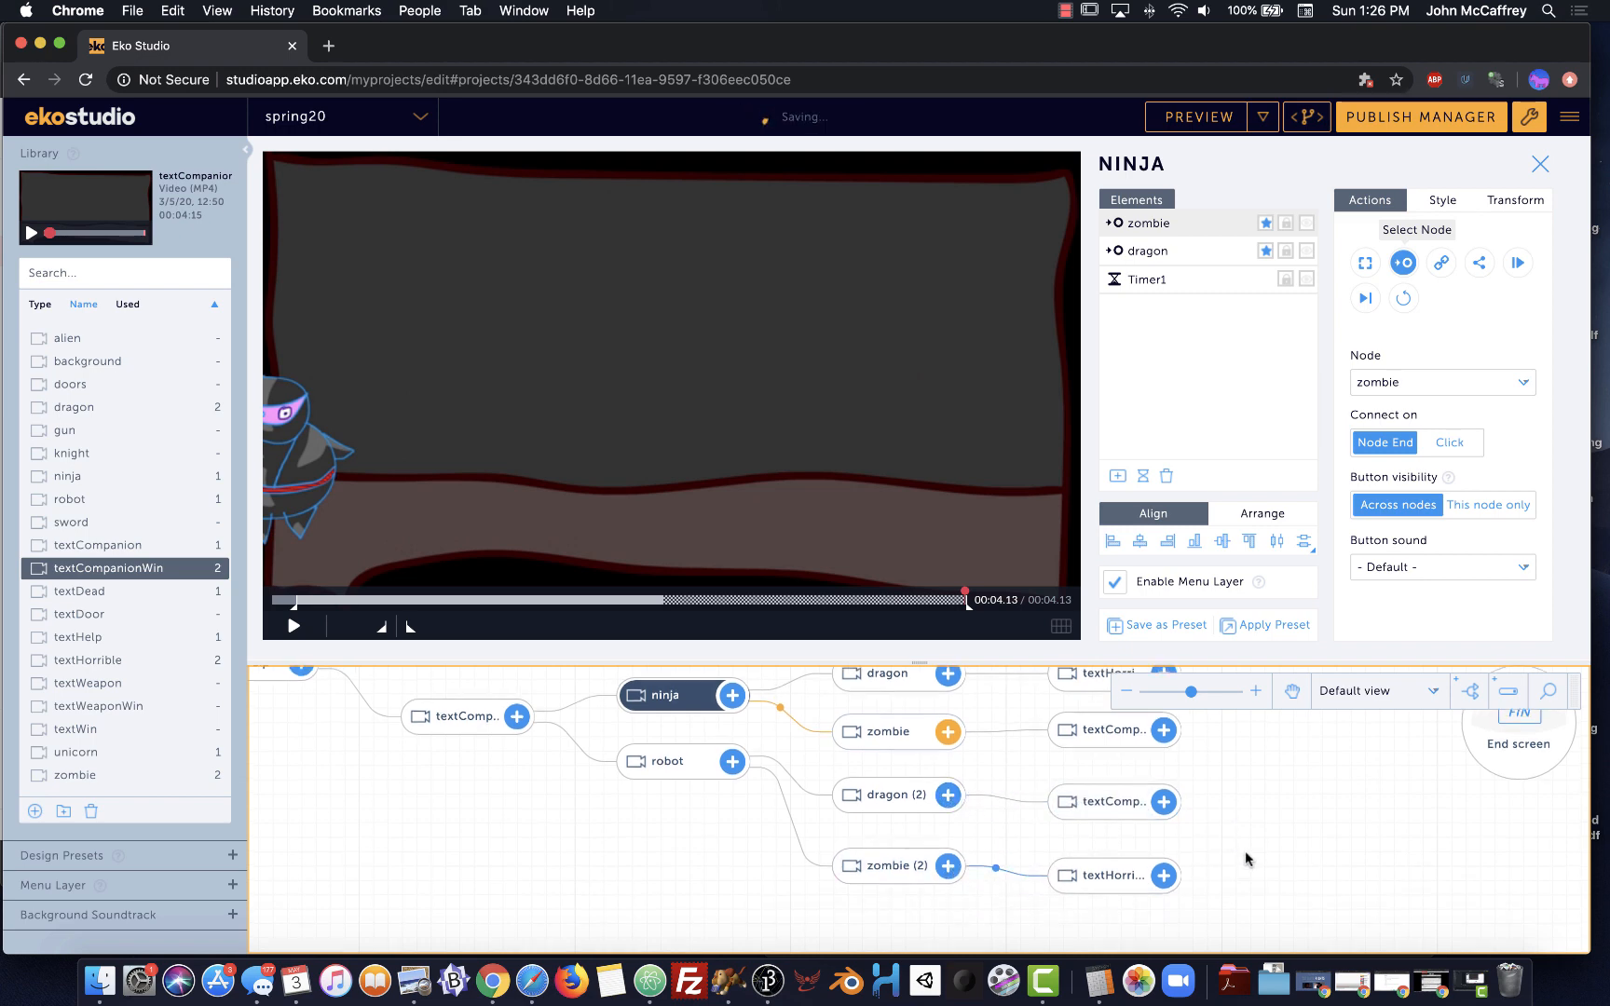
scroll(1247, 858, "up", 2)
scroll(1241, 850, "down", 1)
scroll(1241, 849, "up", 1)
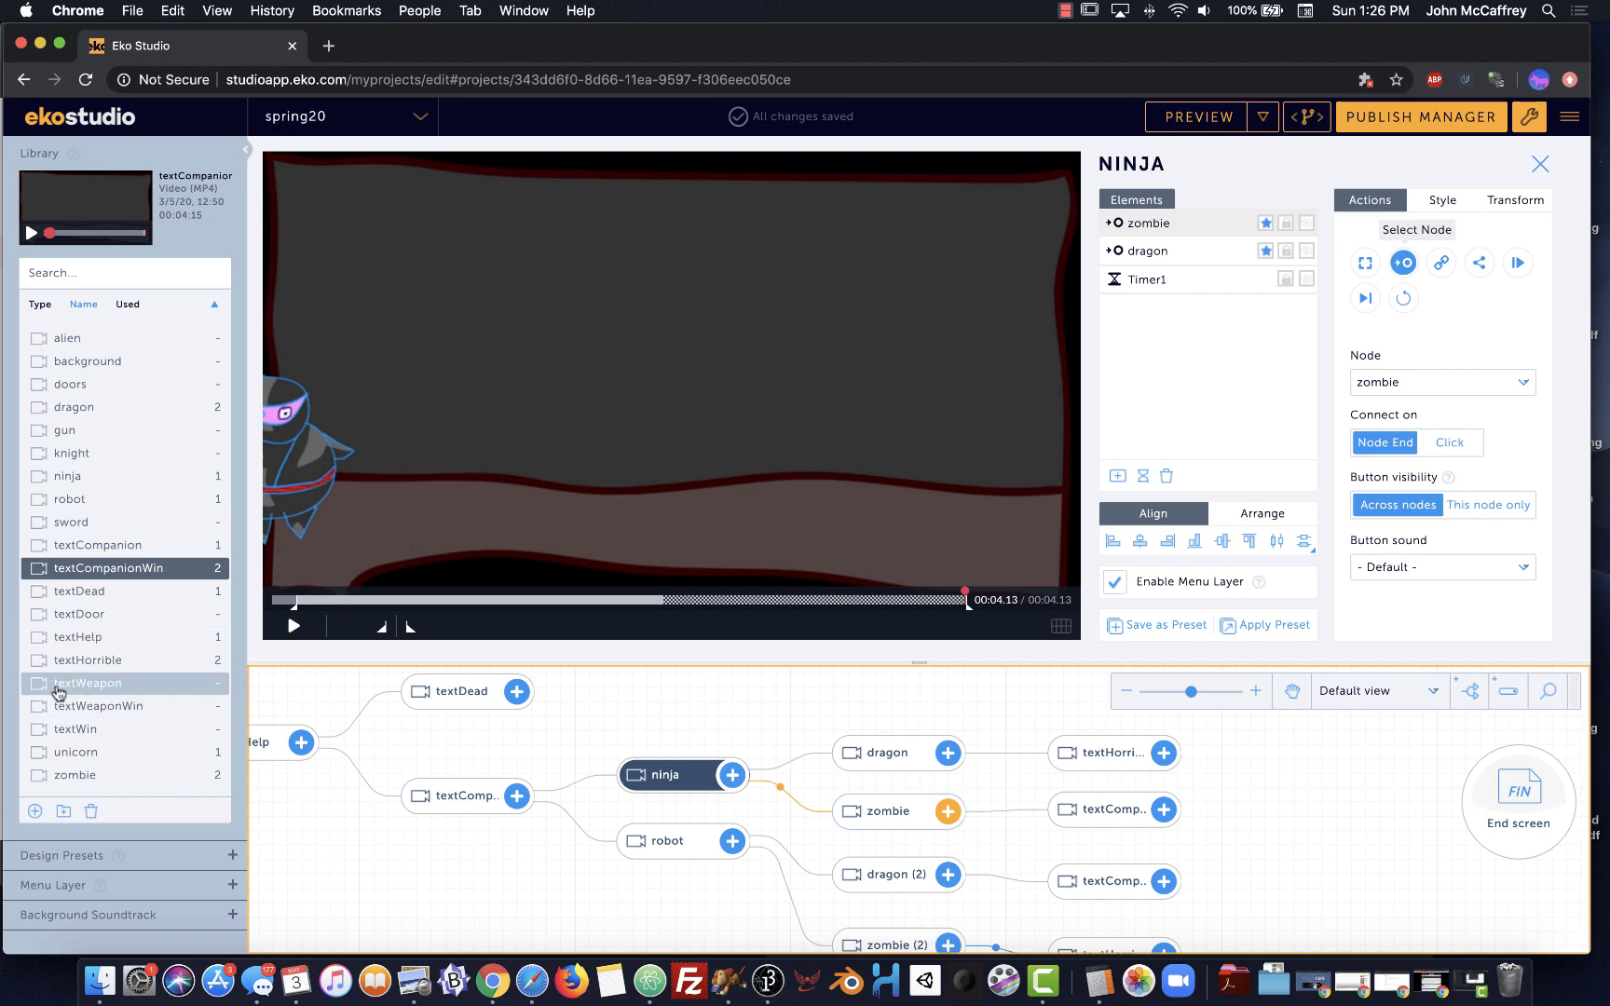
Add a textWeapon scene following the textCompanionWin nodes
left_click_drag(37, 689, 1303, 853)
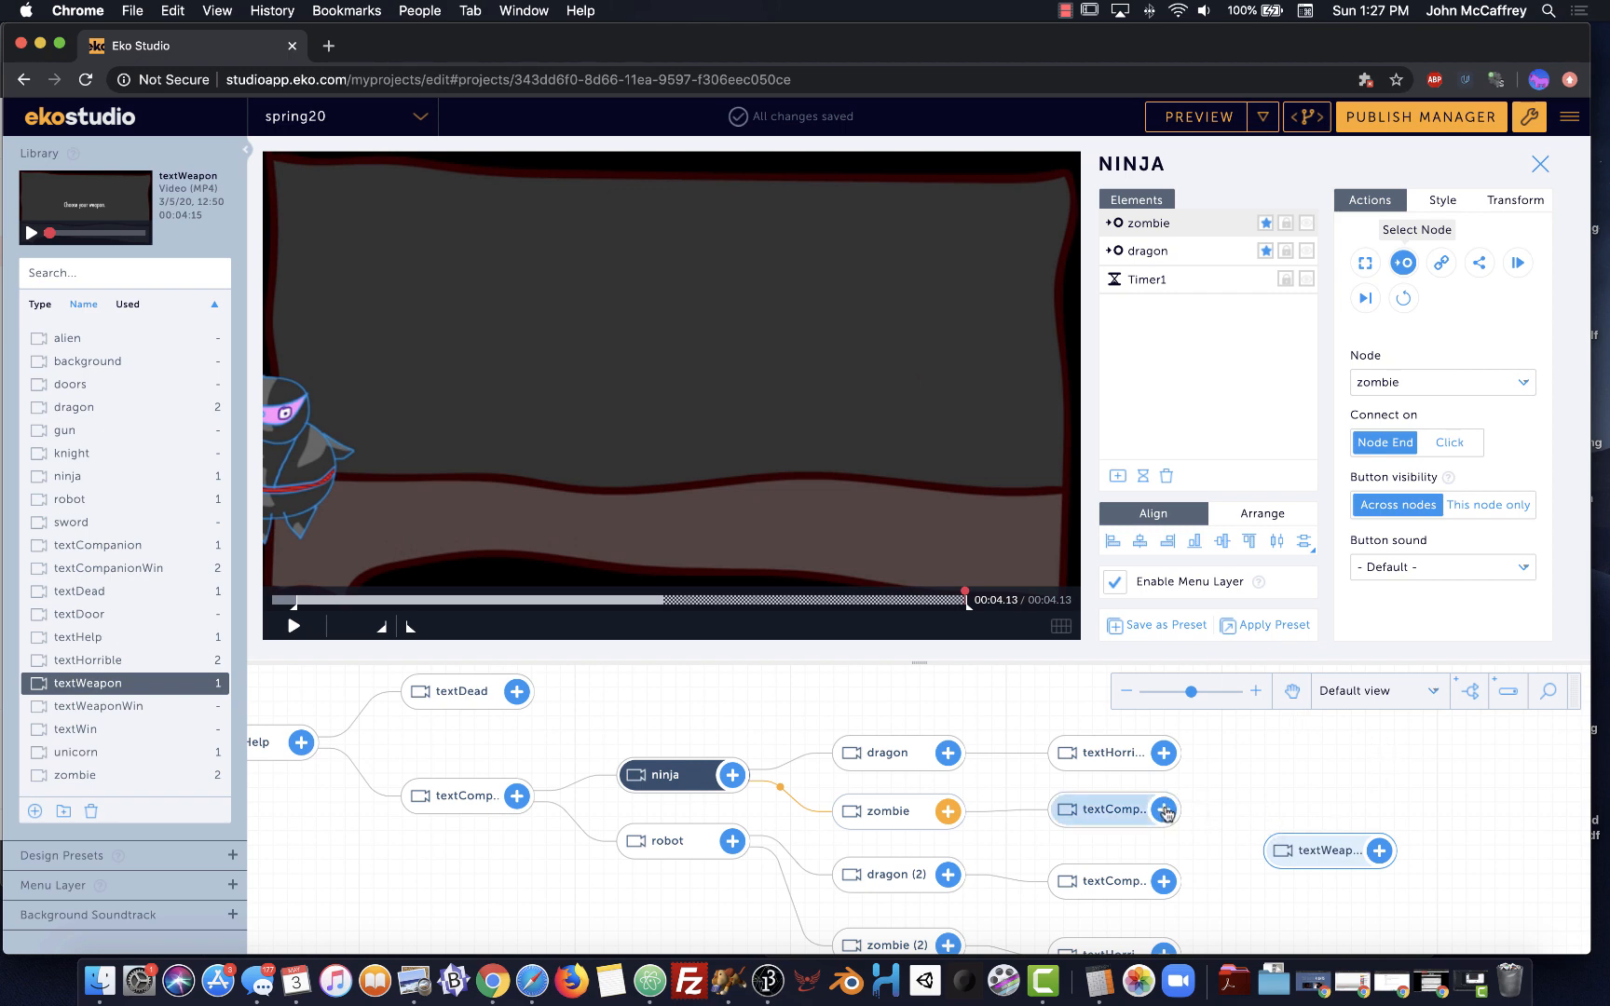
left_click_drag(1164, 810, 1276, 808)
scroll(1267, 880, "down", 2)
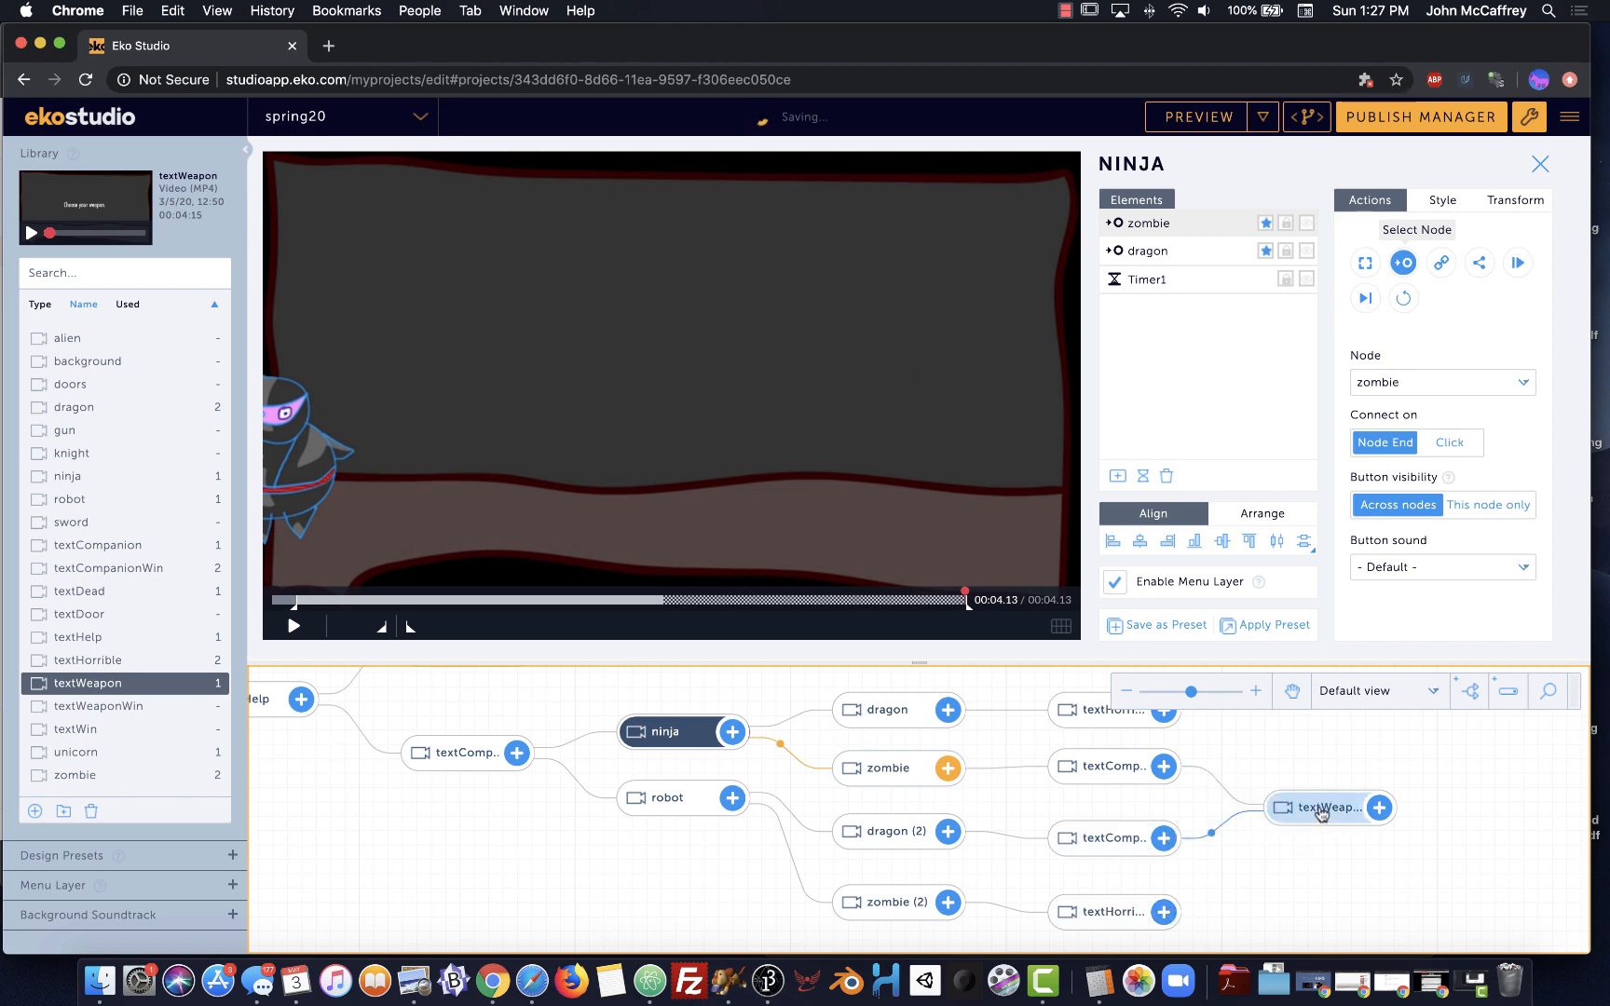
left_click(1114, 766)
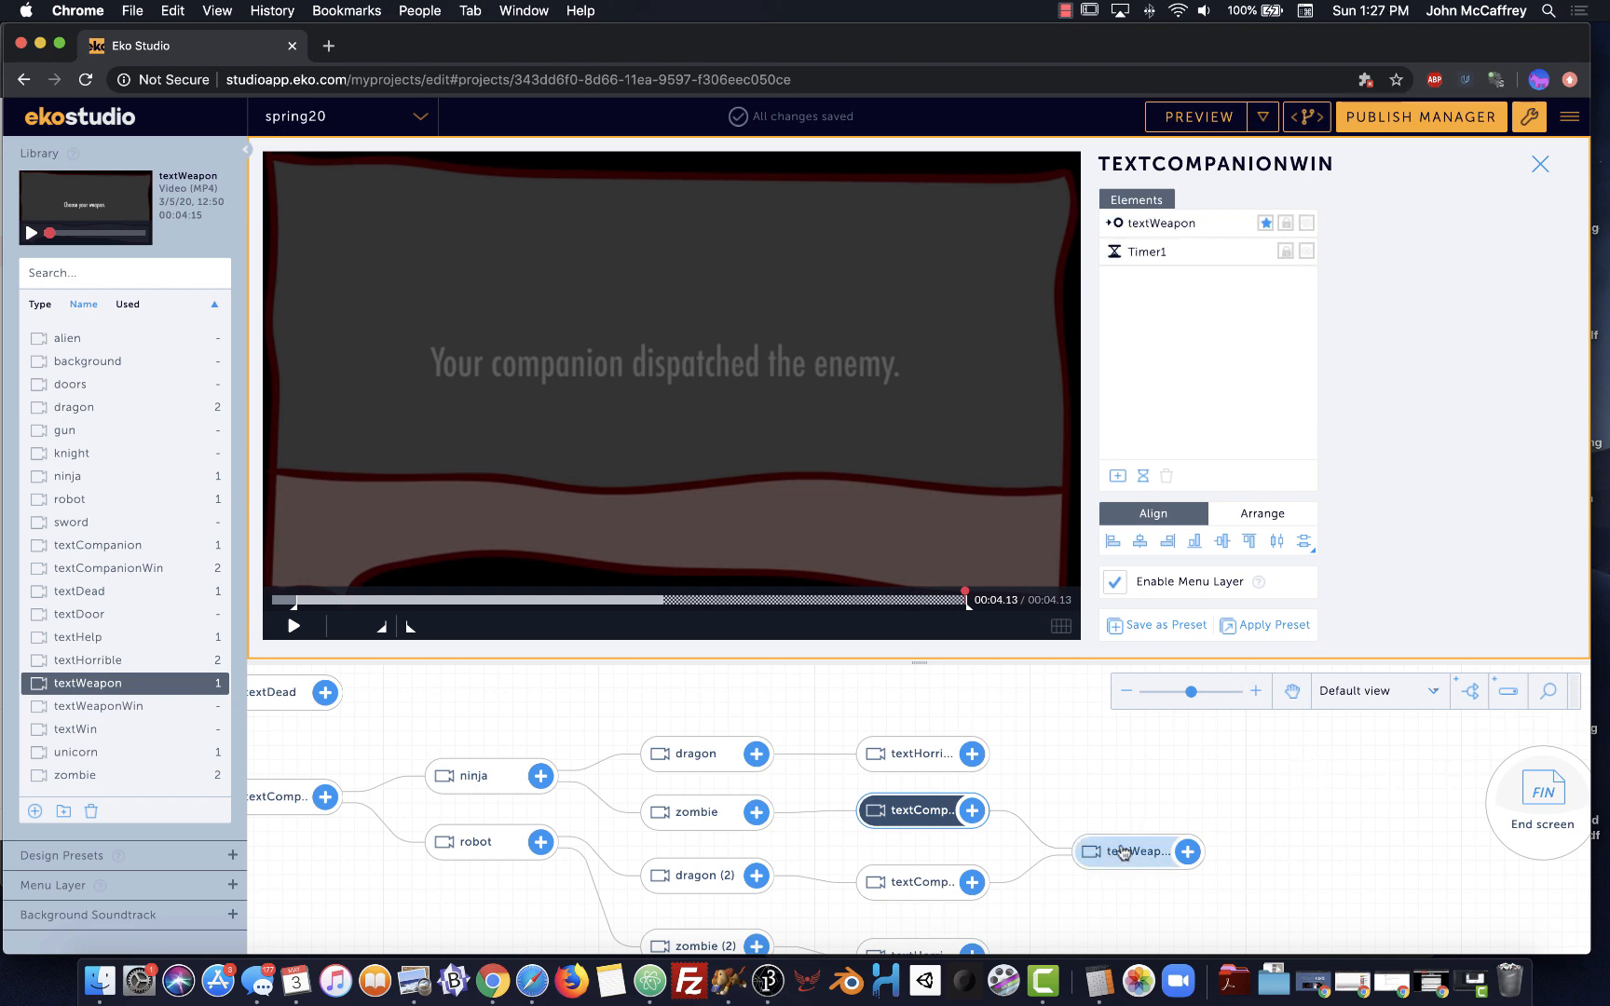
scroll(1117, 861, "up", 1)
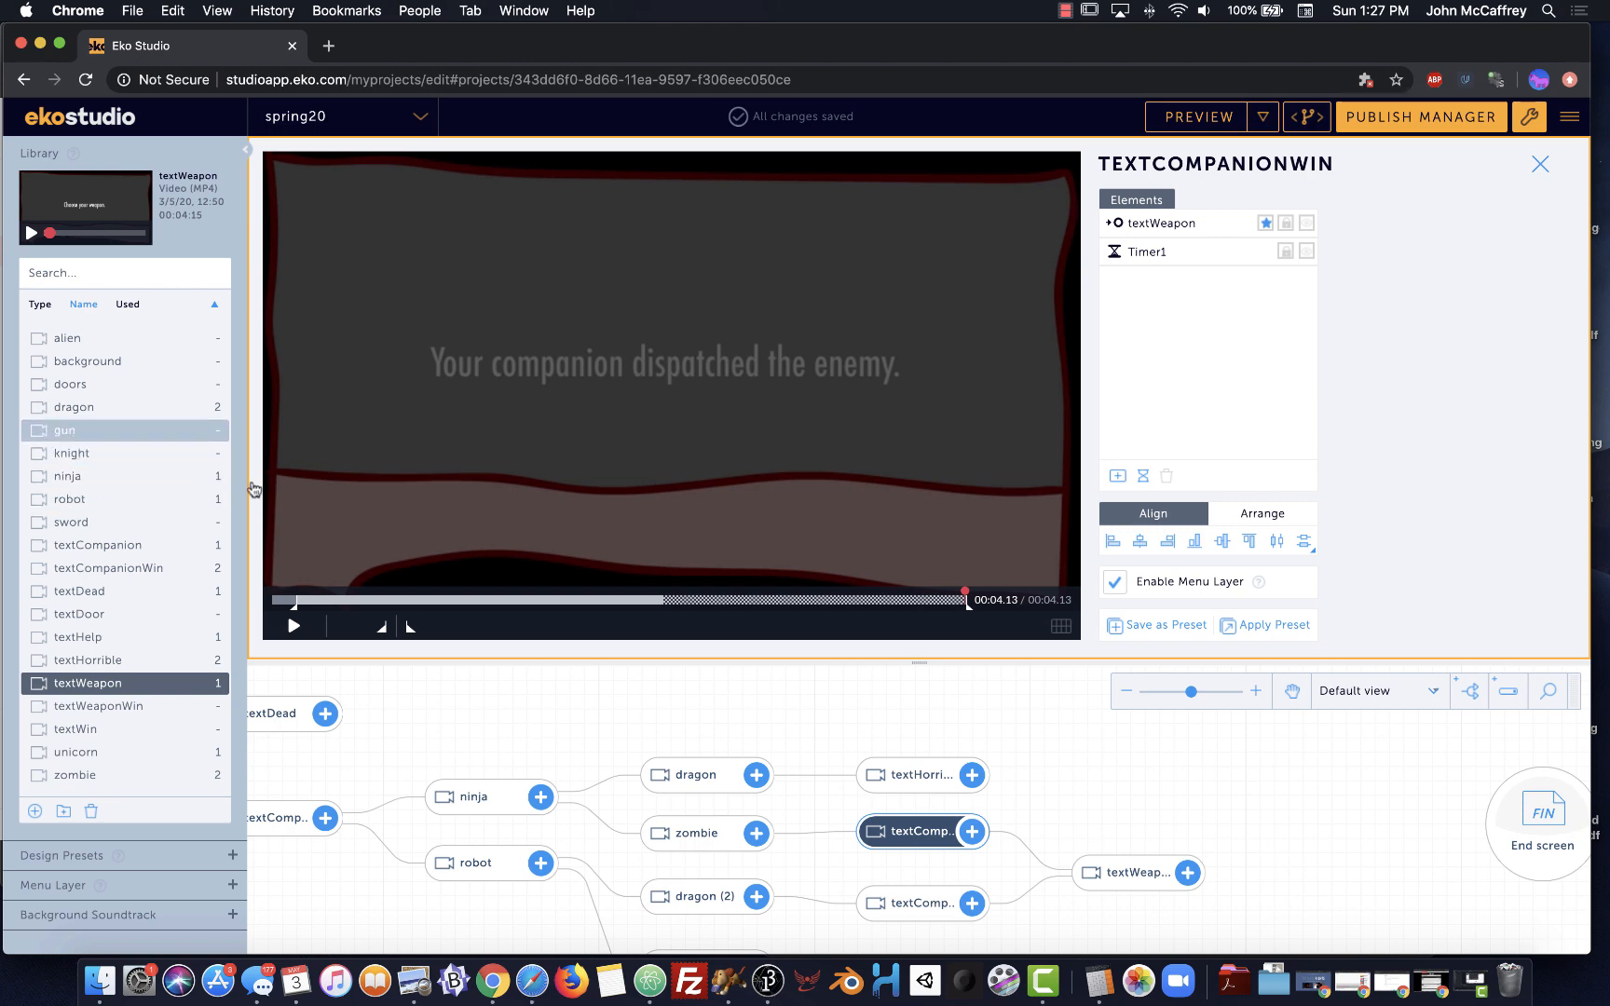
Add gun and sword clips and link textWeapon to both, then select textWeapon
left_click_drag(253, 489, 1259, 819)
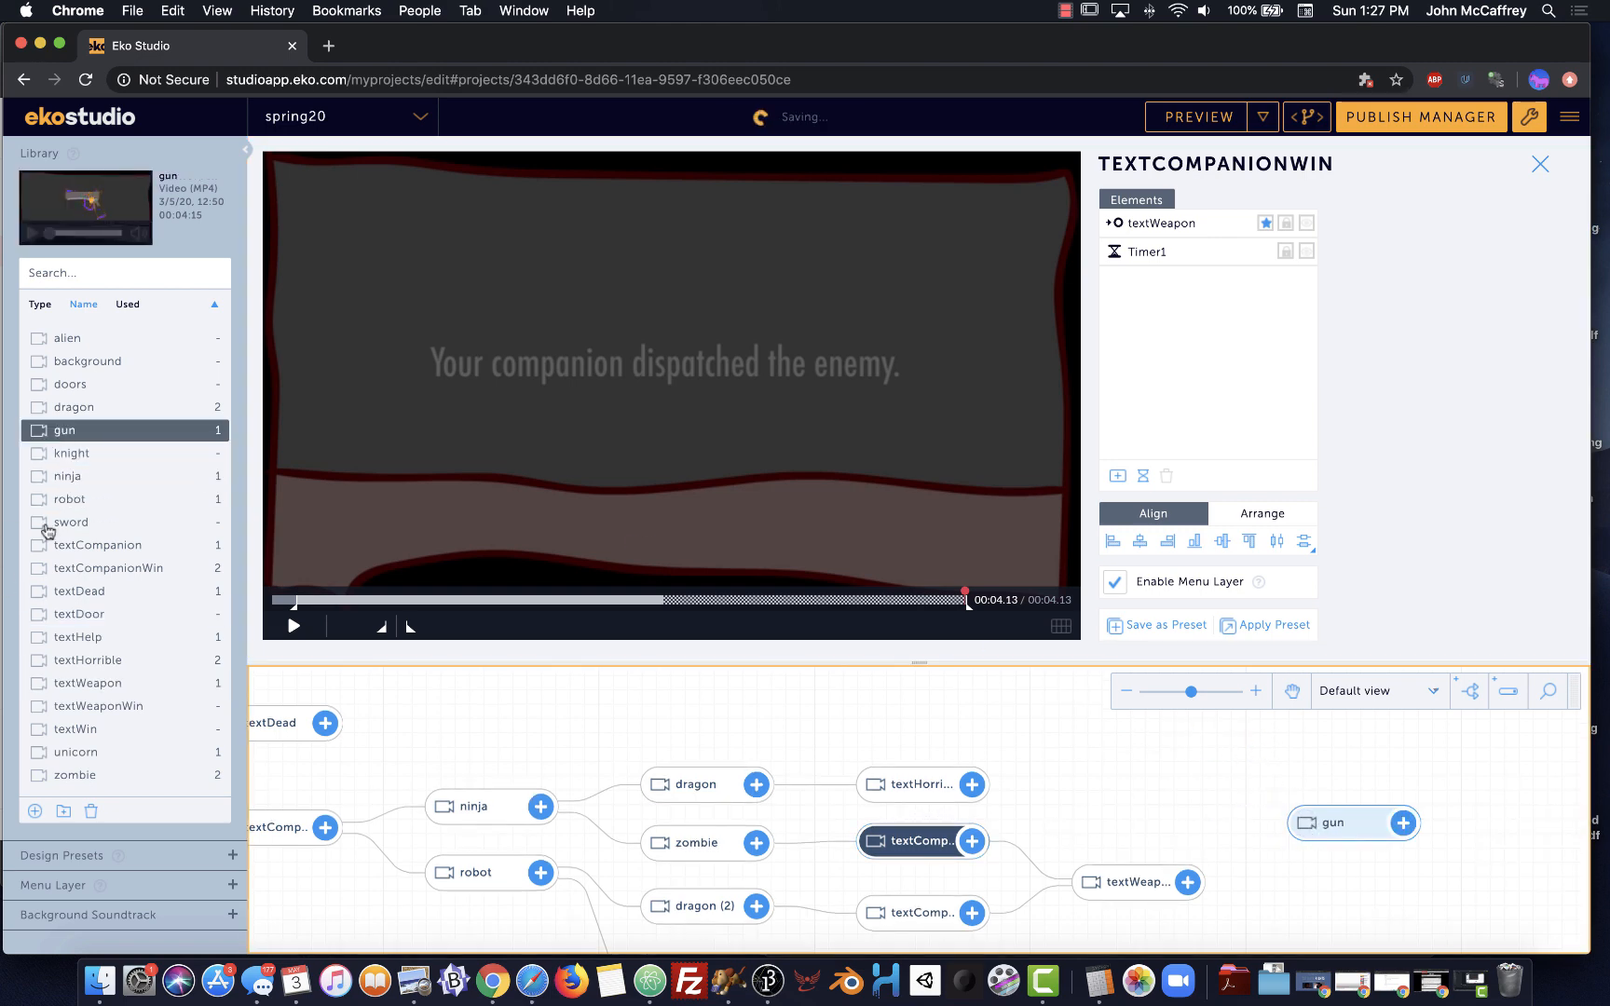
left_click_drag(47, 531, 1293, 892)
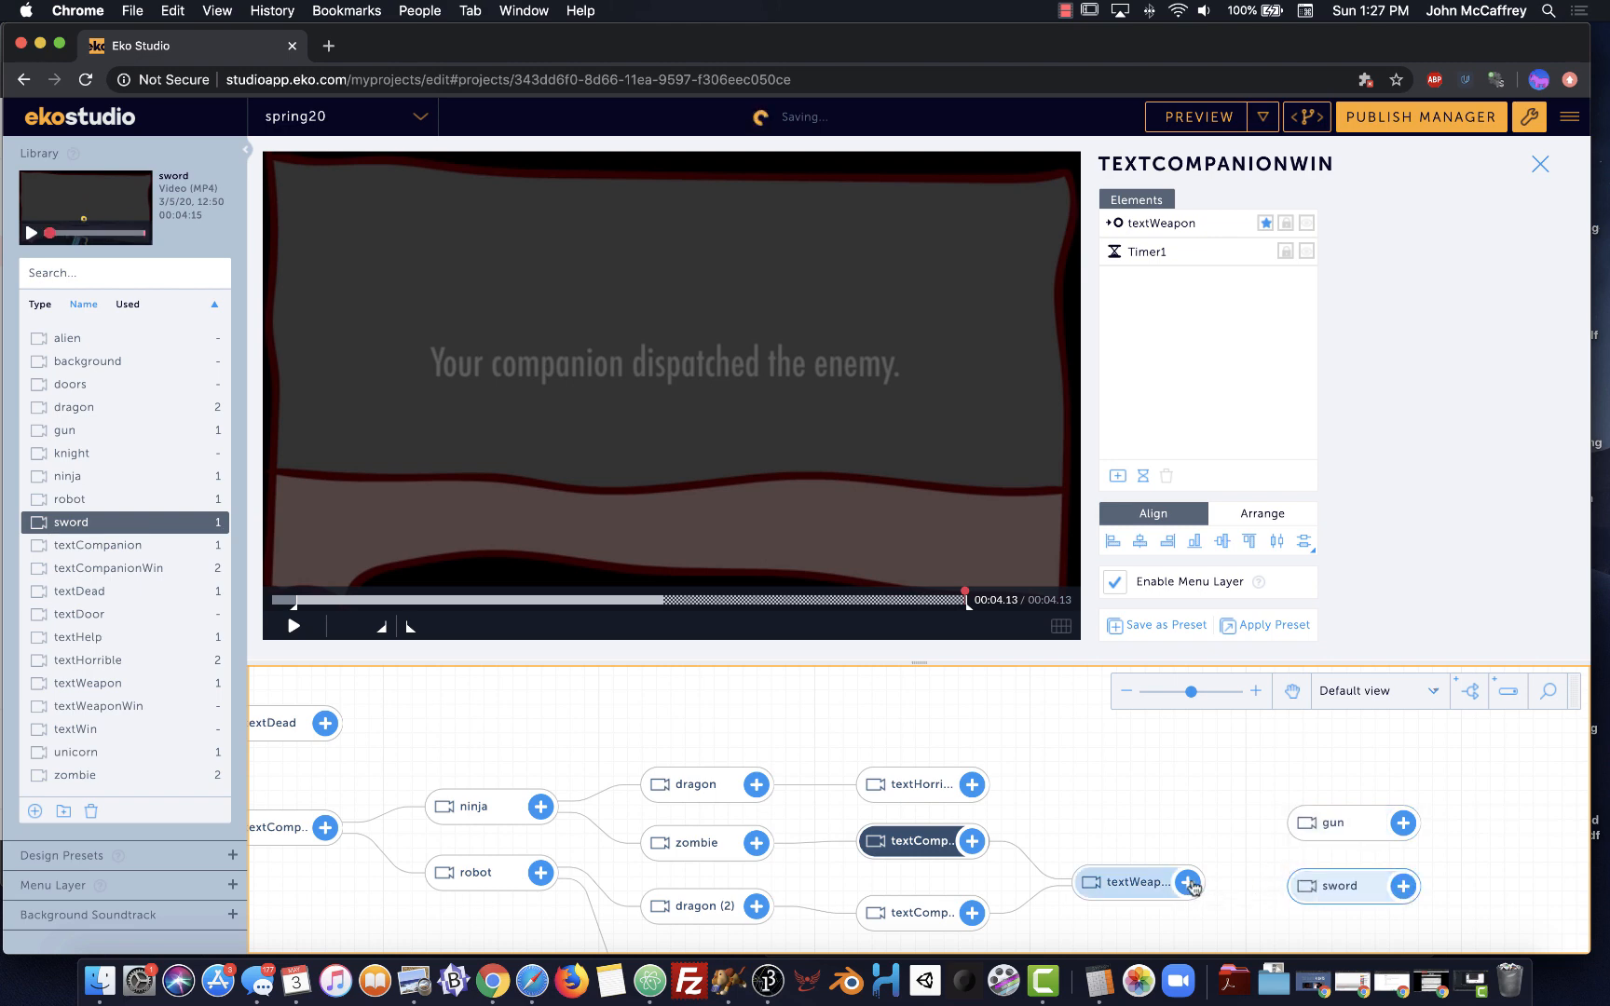
left_click_drag(1189, 882, 1291, 823)
left_click_drag(1187, 883, 1291, 888)
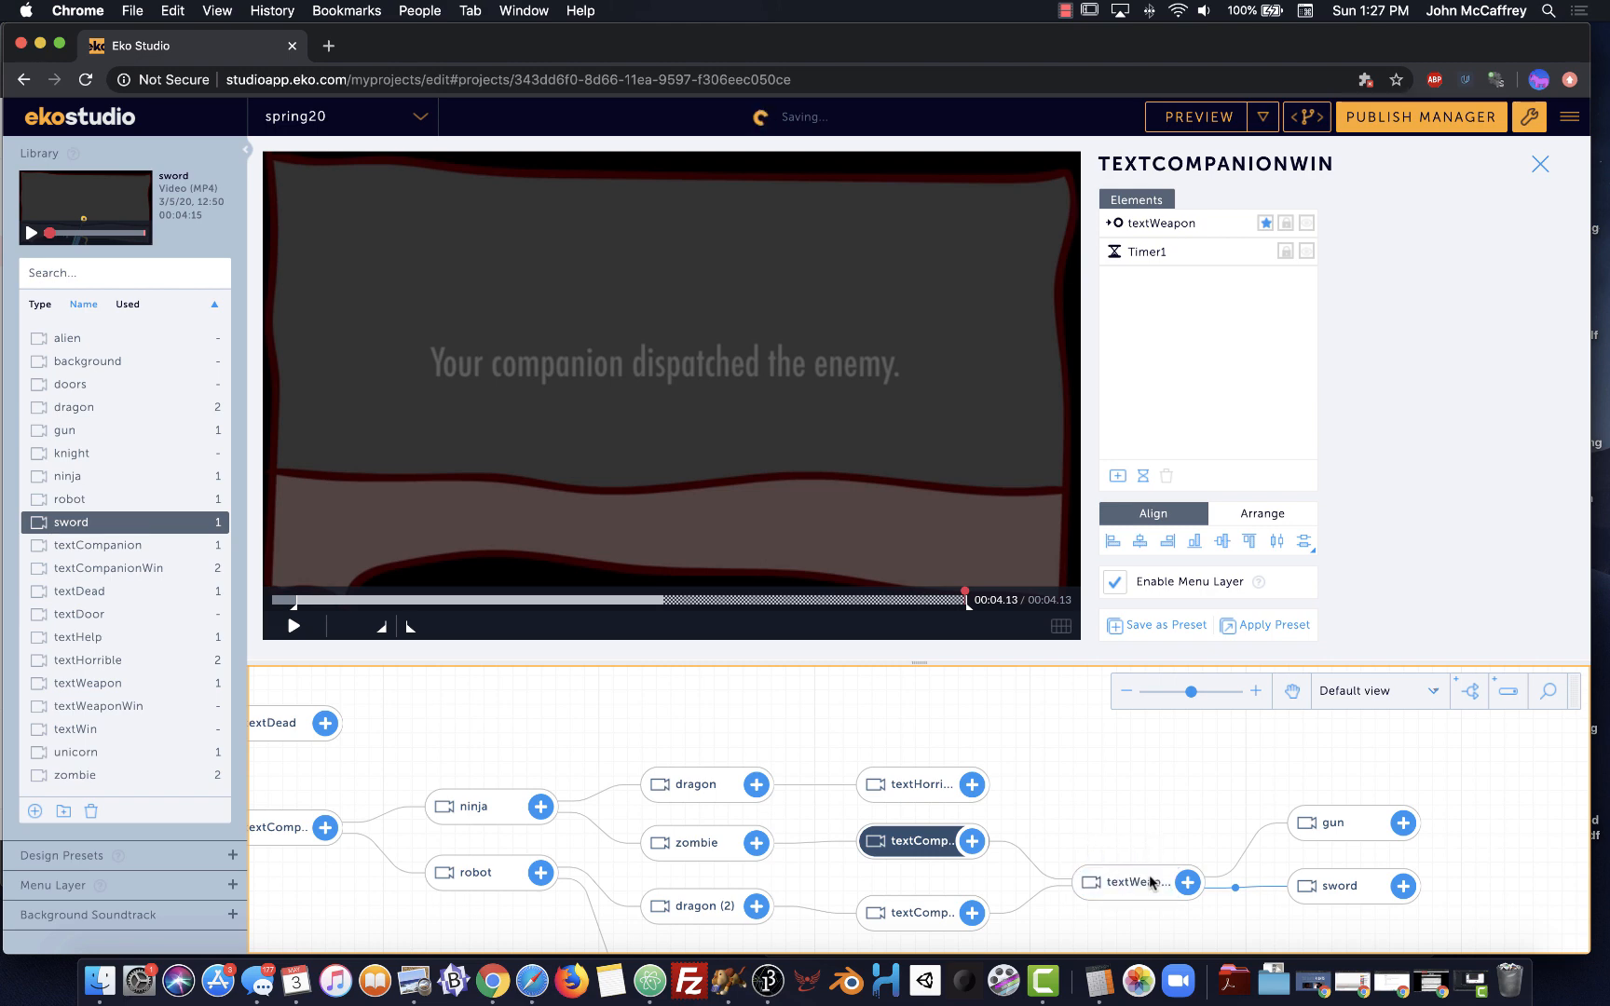
left_click(1139, 883)
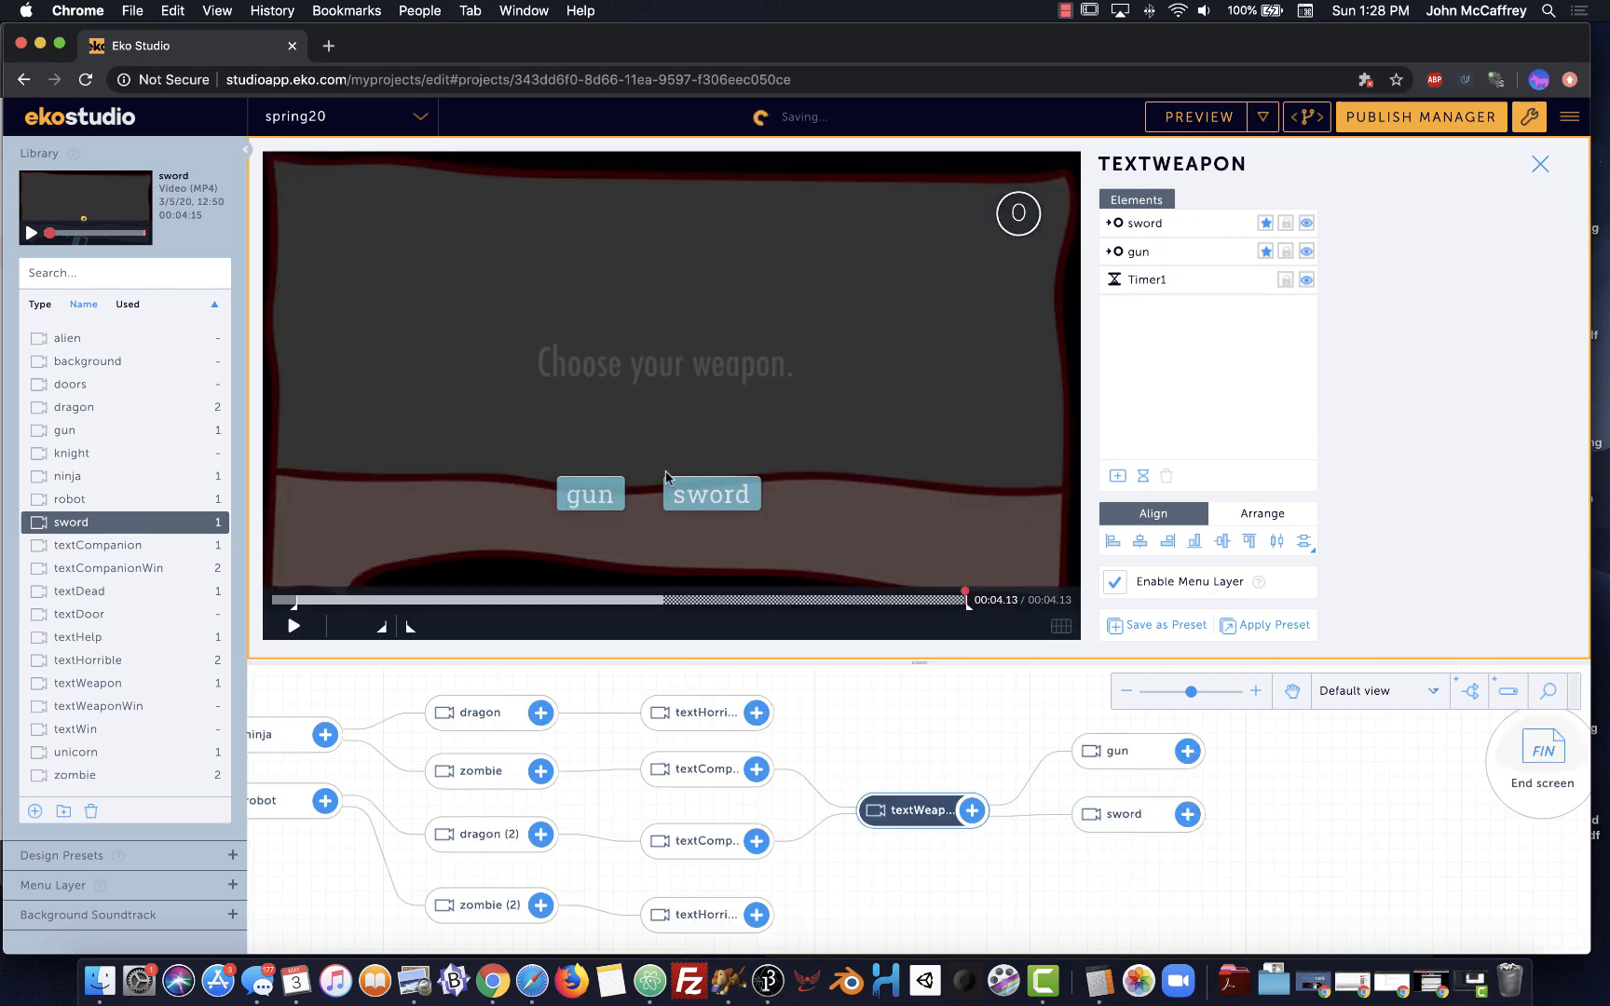
Raise the gun and sword buttons side by side on textWeapon's choice screen
left_click_drag(603, 494, 615, 430)
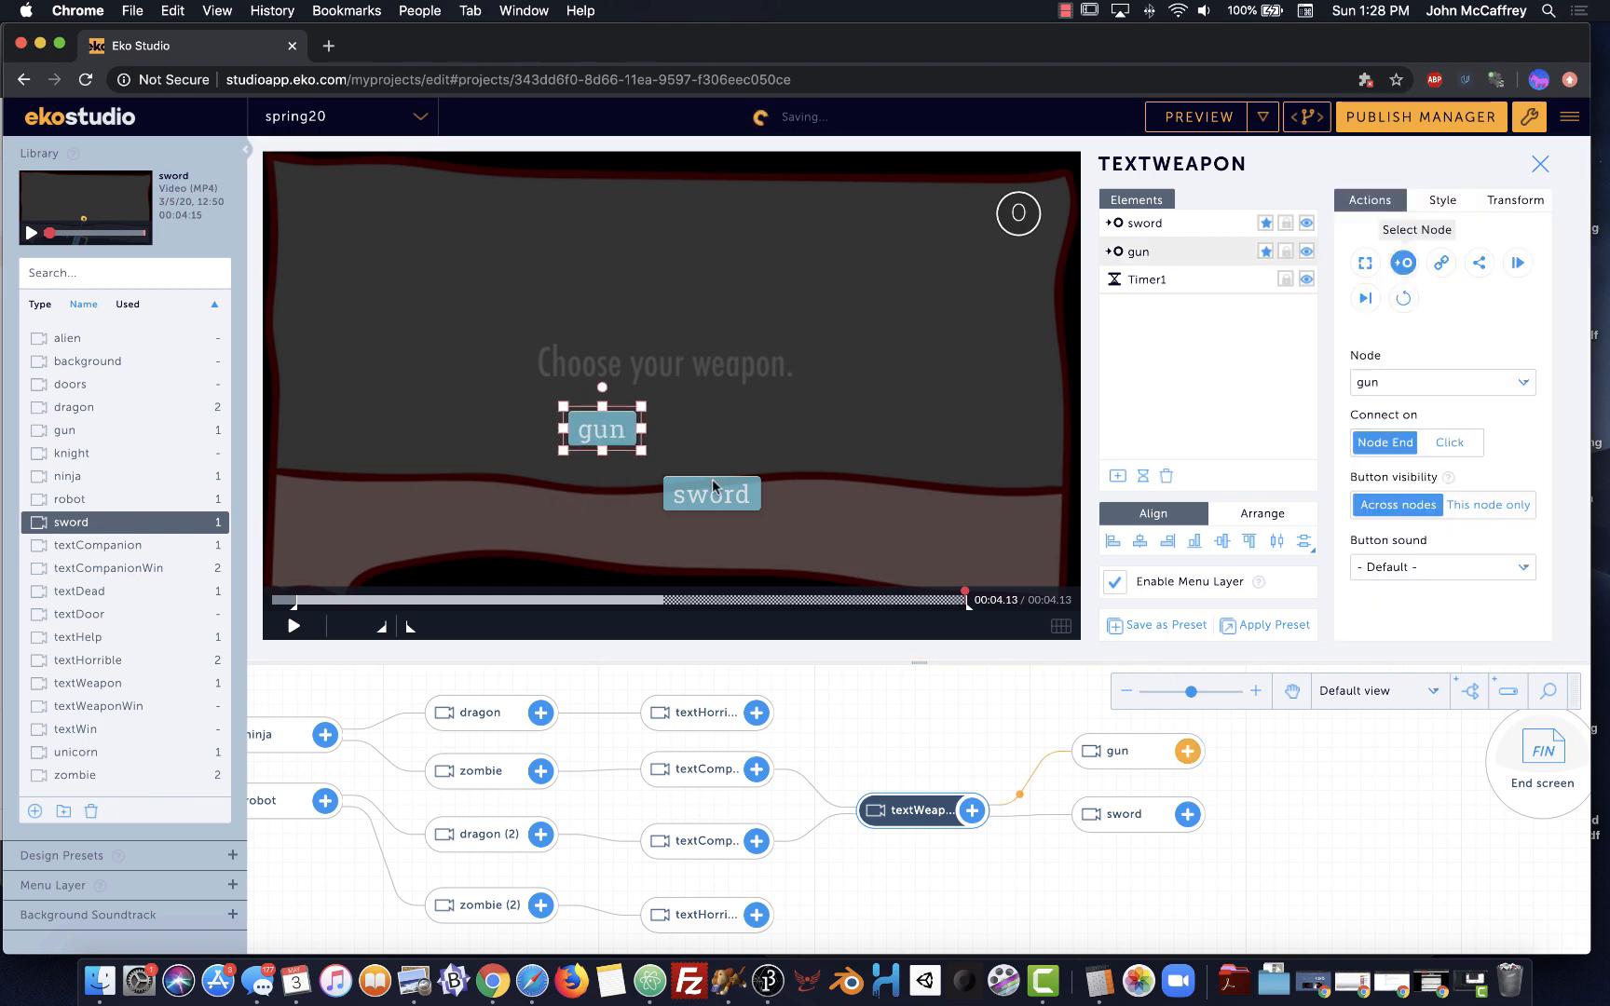
left_click_drag(709, 489, 716, 430)
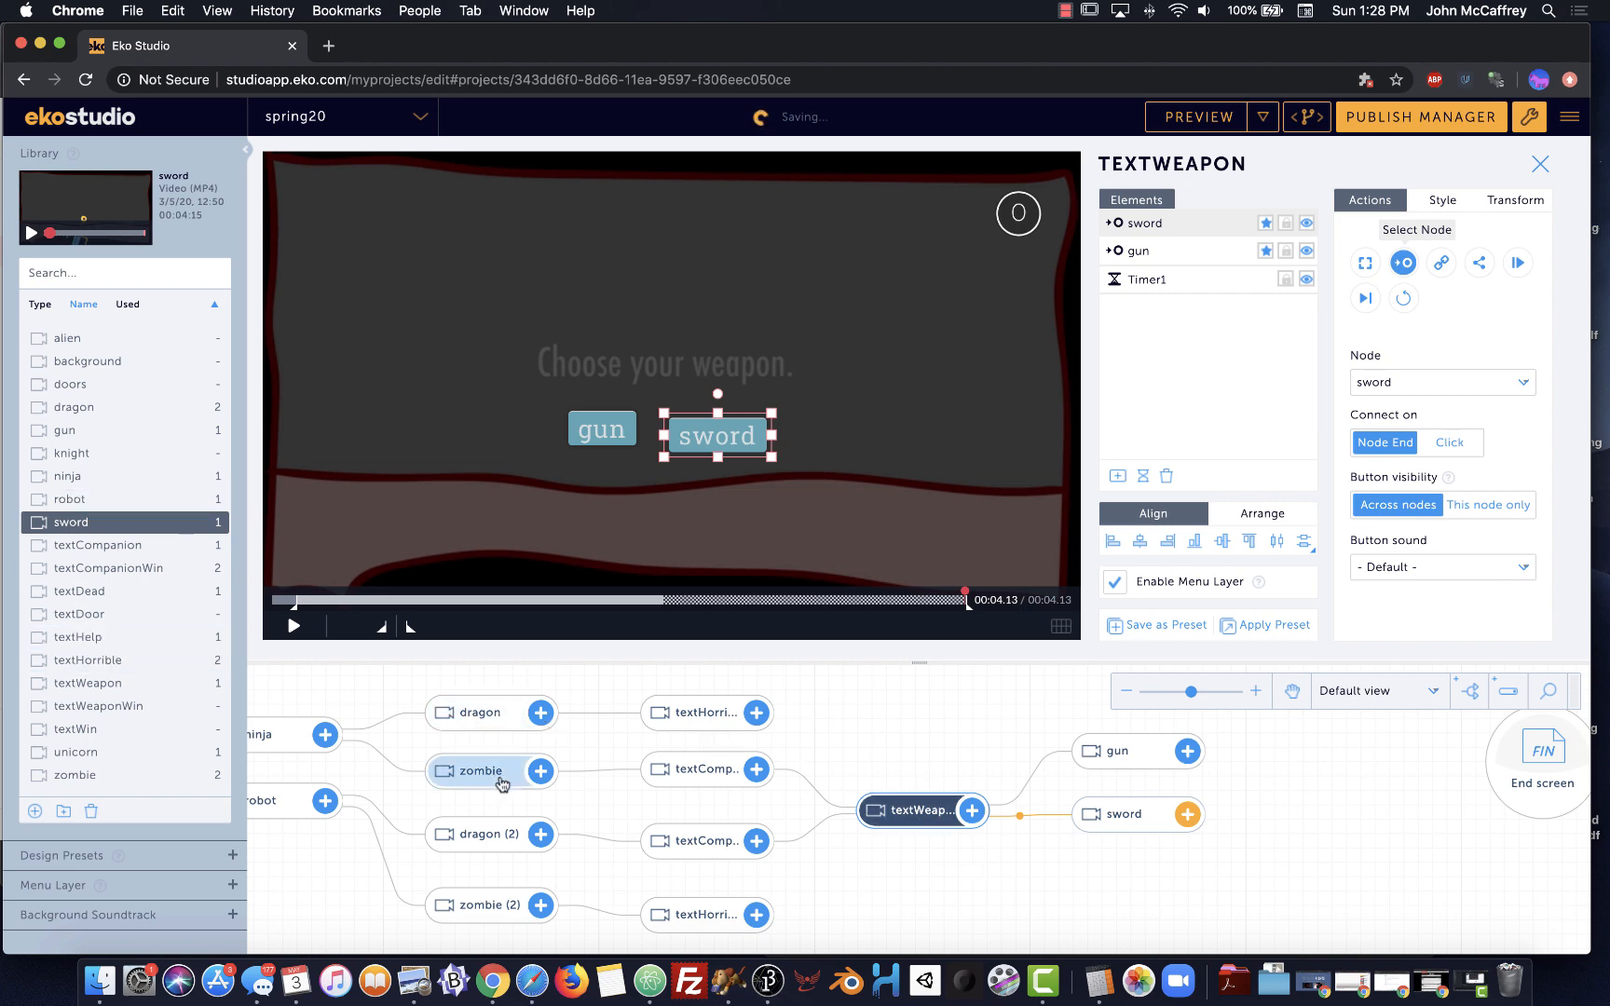
scroll(537, 785, "down", 1)
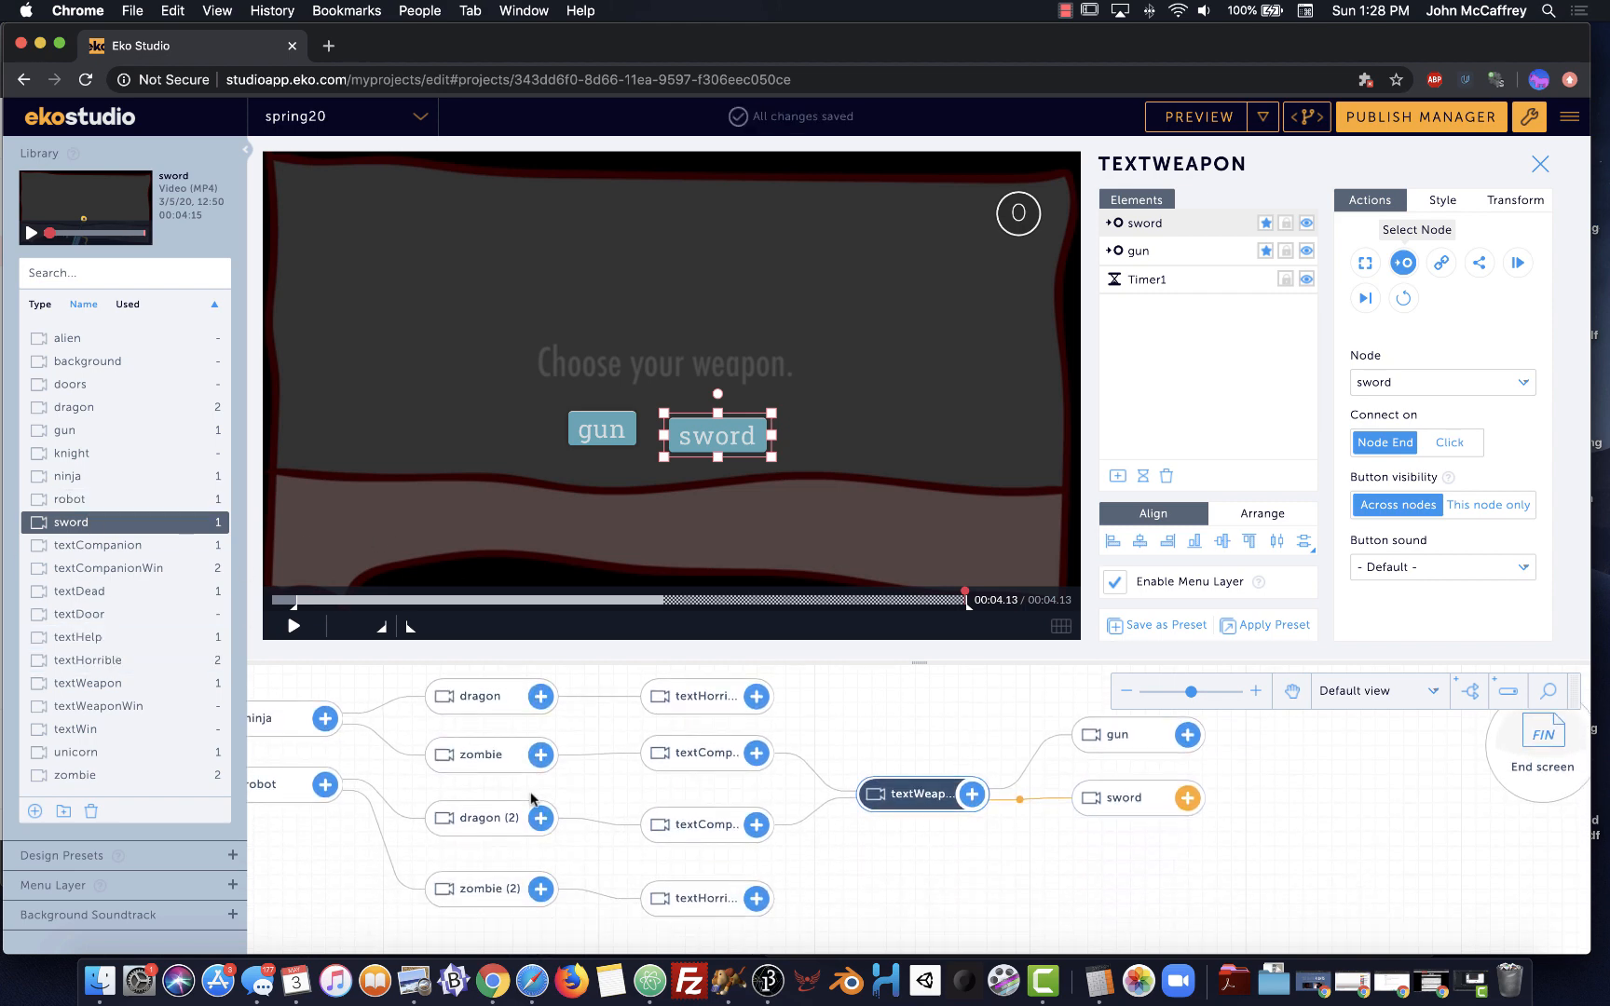
scroll(420, 829, "up", 3)
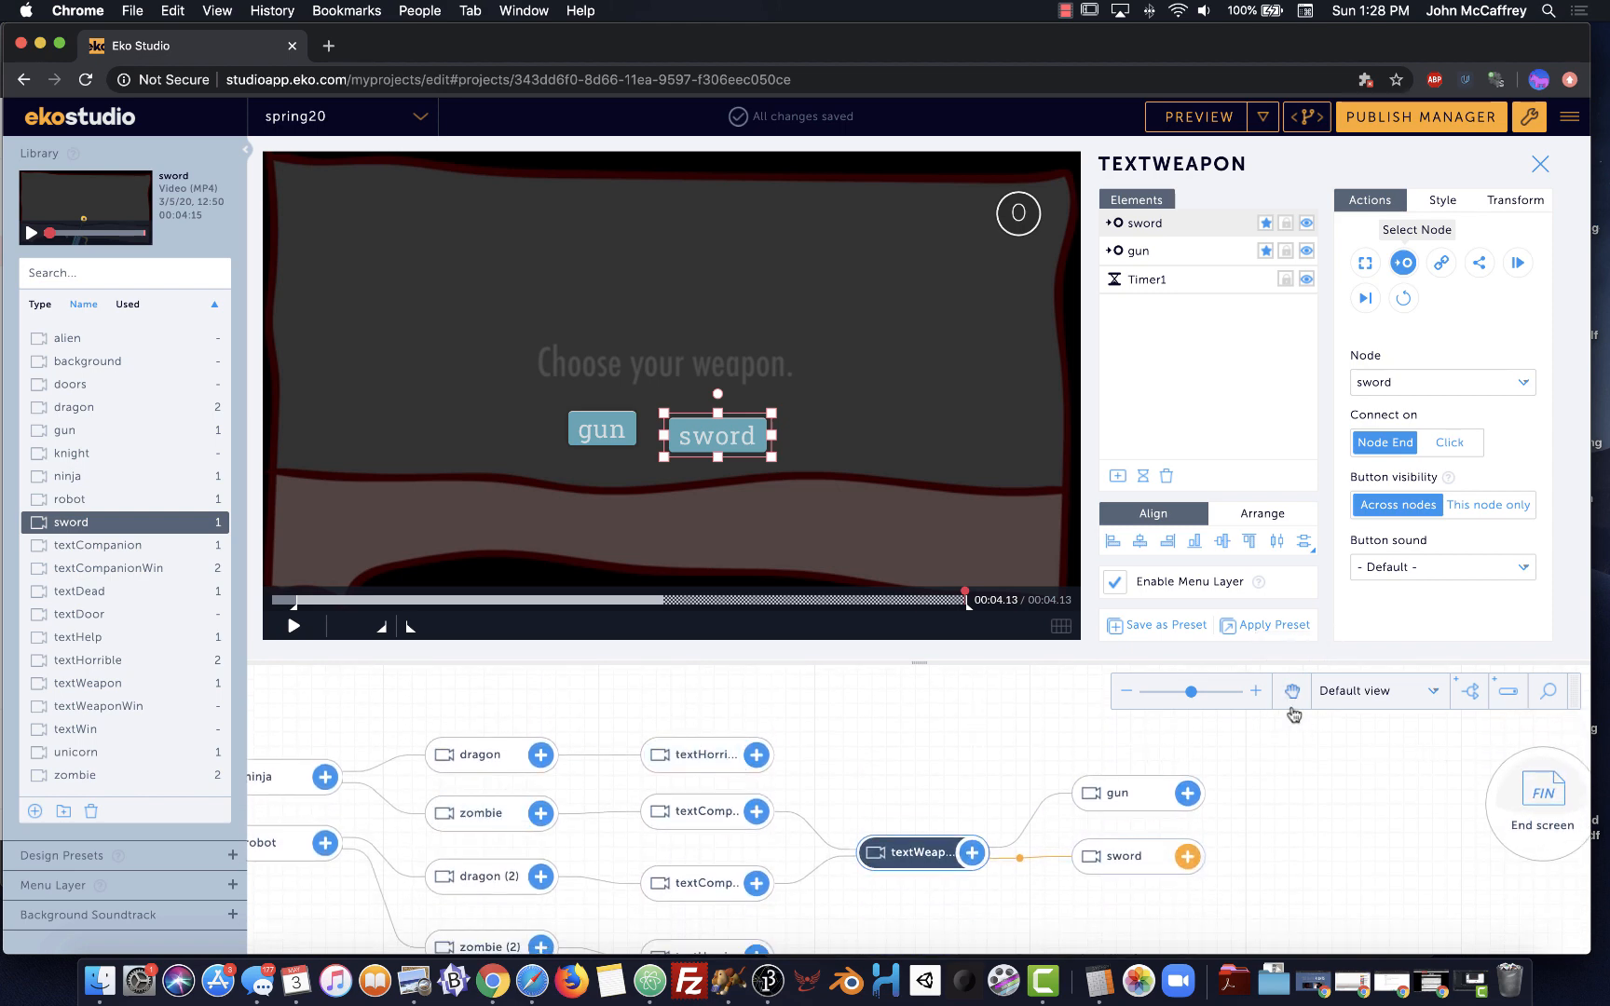
left_click(1291, 691)
left_click_drag(855, 708, 1256, 713)
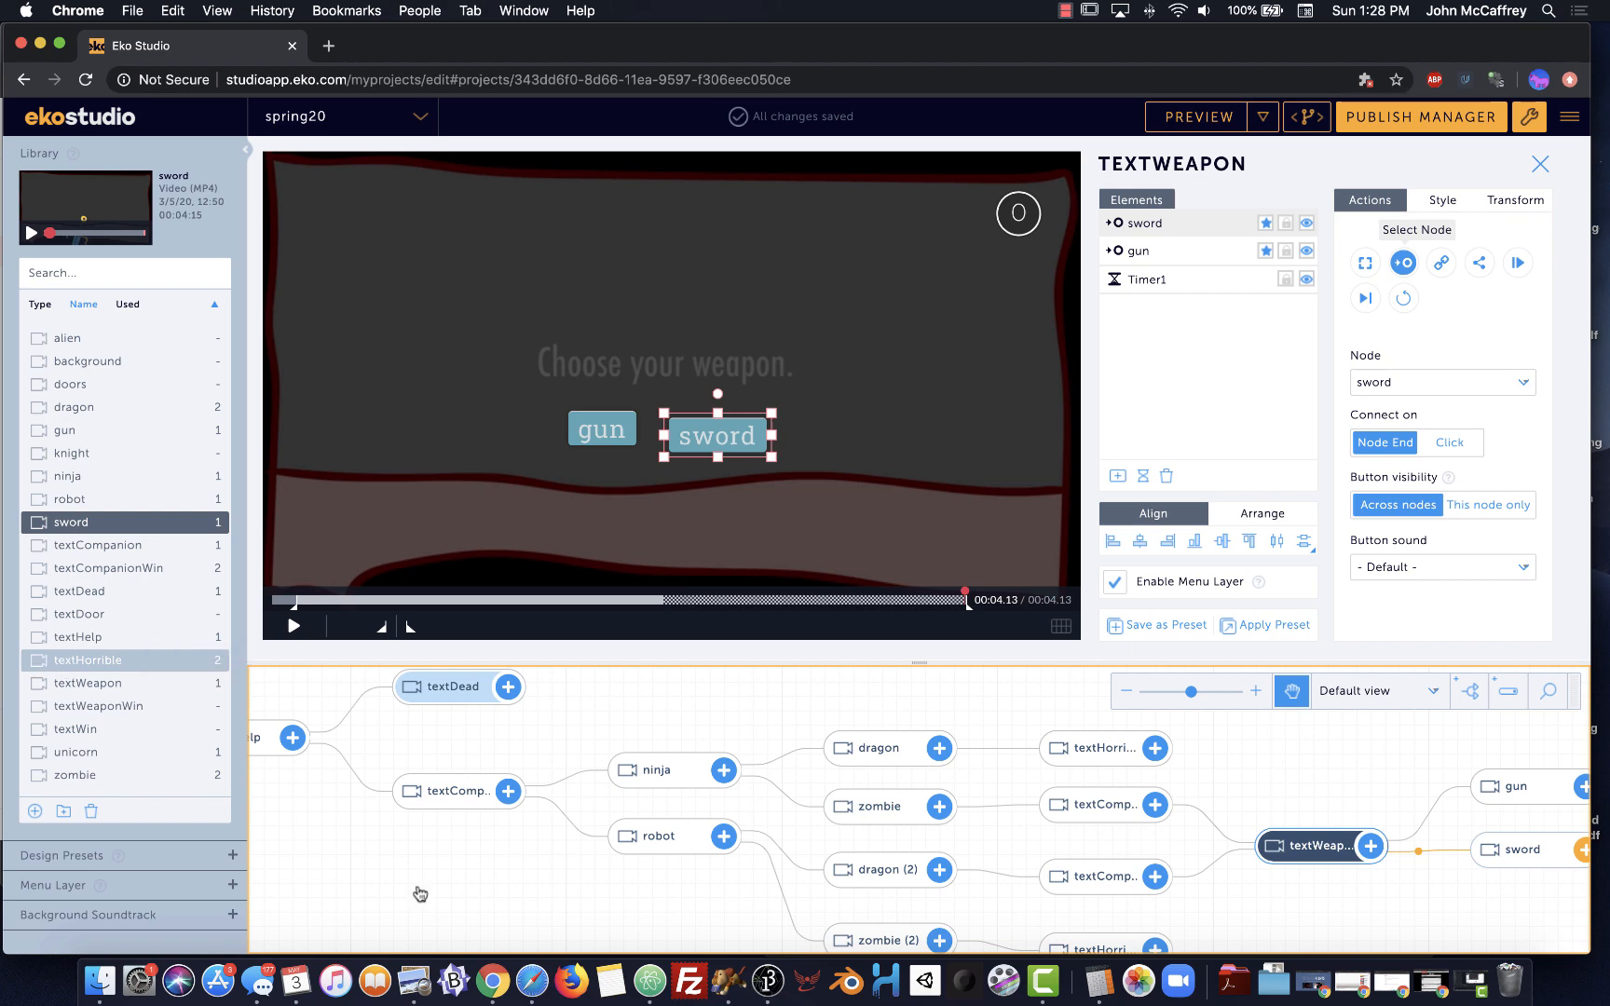
Add a third textHorrible node linked from textCompanion beside ninja and robot
left_click_drag(421, 894, 649, 885)
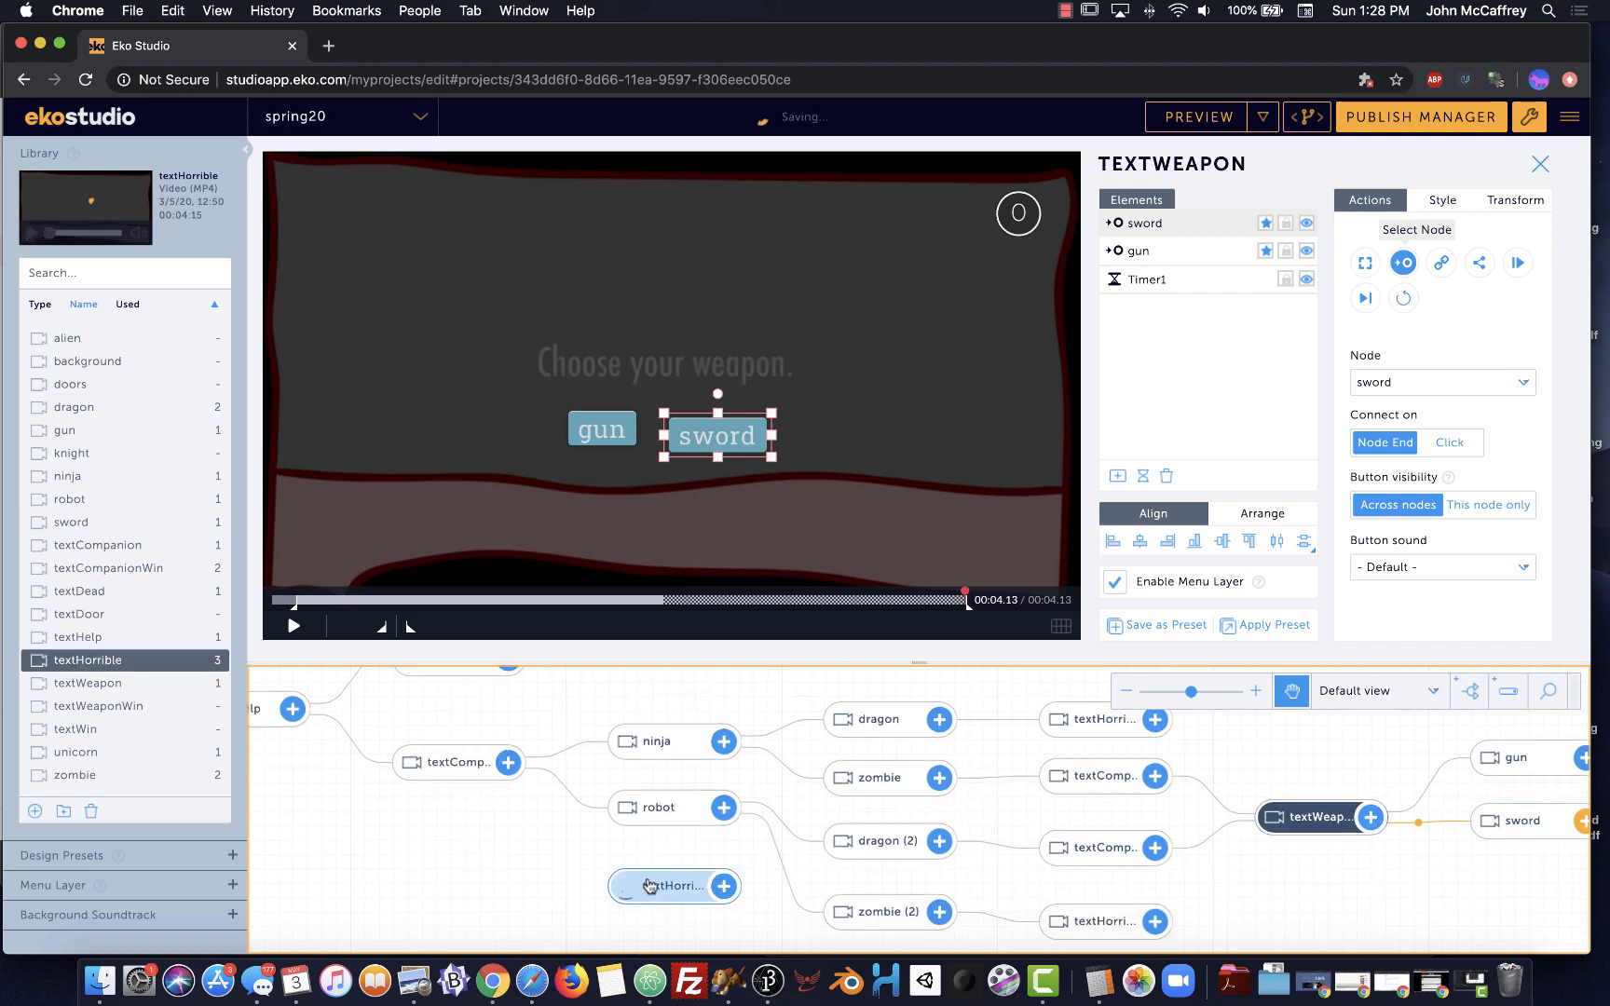
left_click_drag(506, 764, 561, 738)
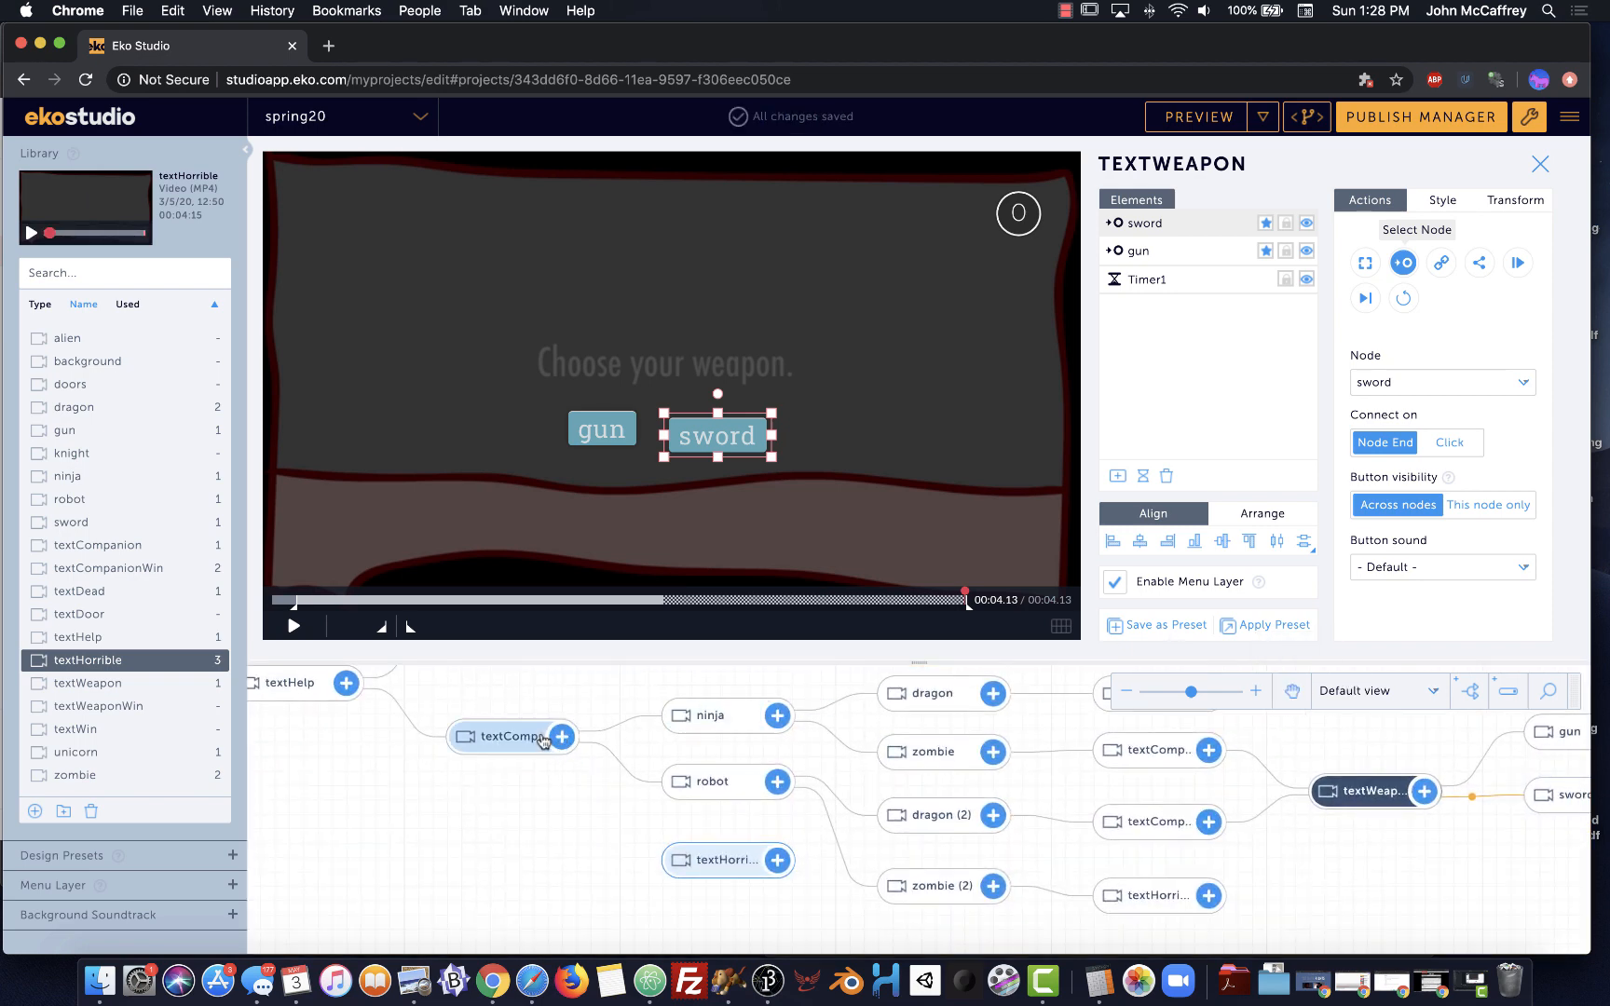
left_click(1293, 690)
left_click_drag(1382, 737, 1300, 768)
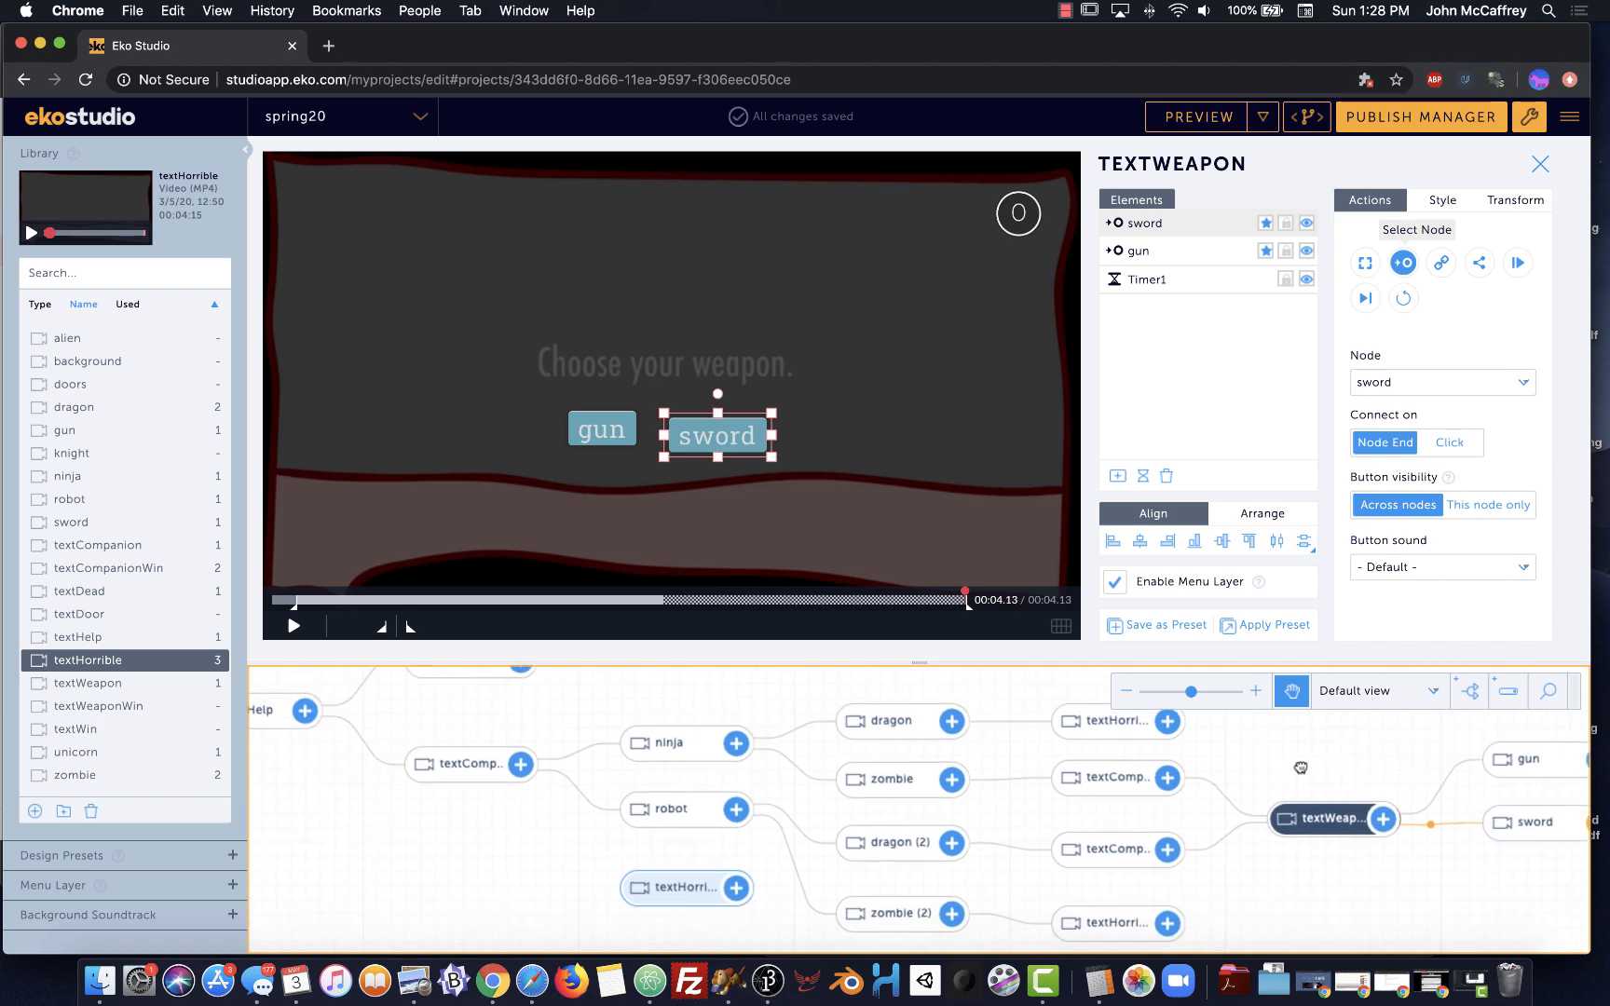
left_click(1292, 694)
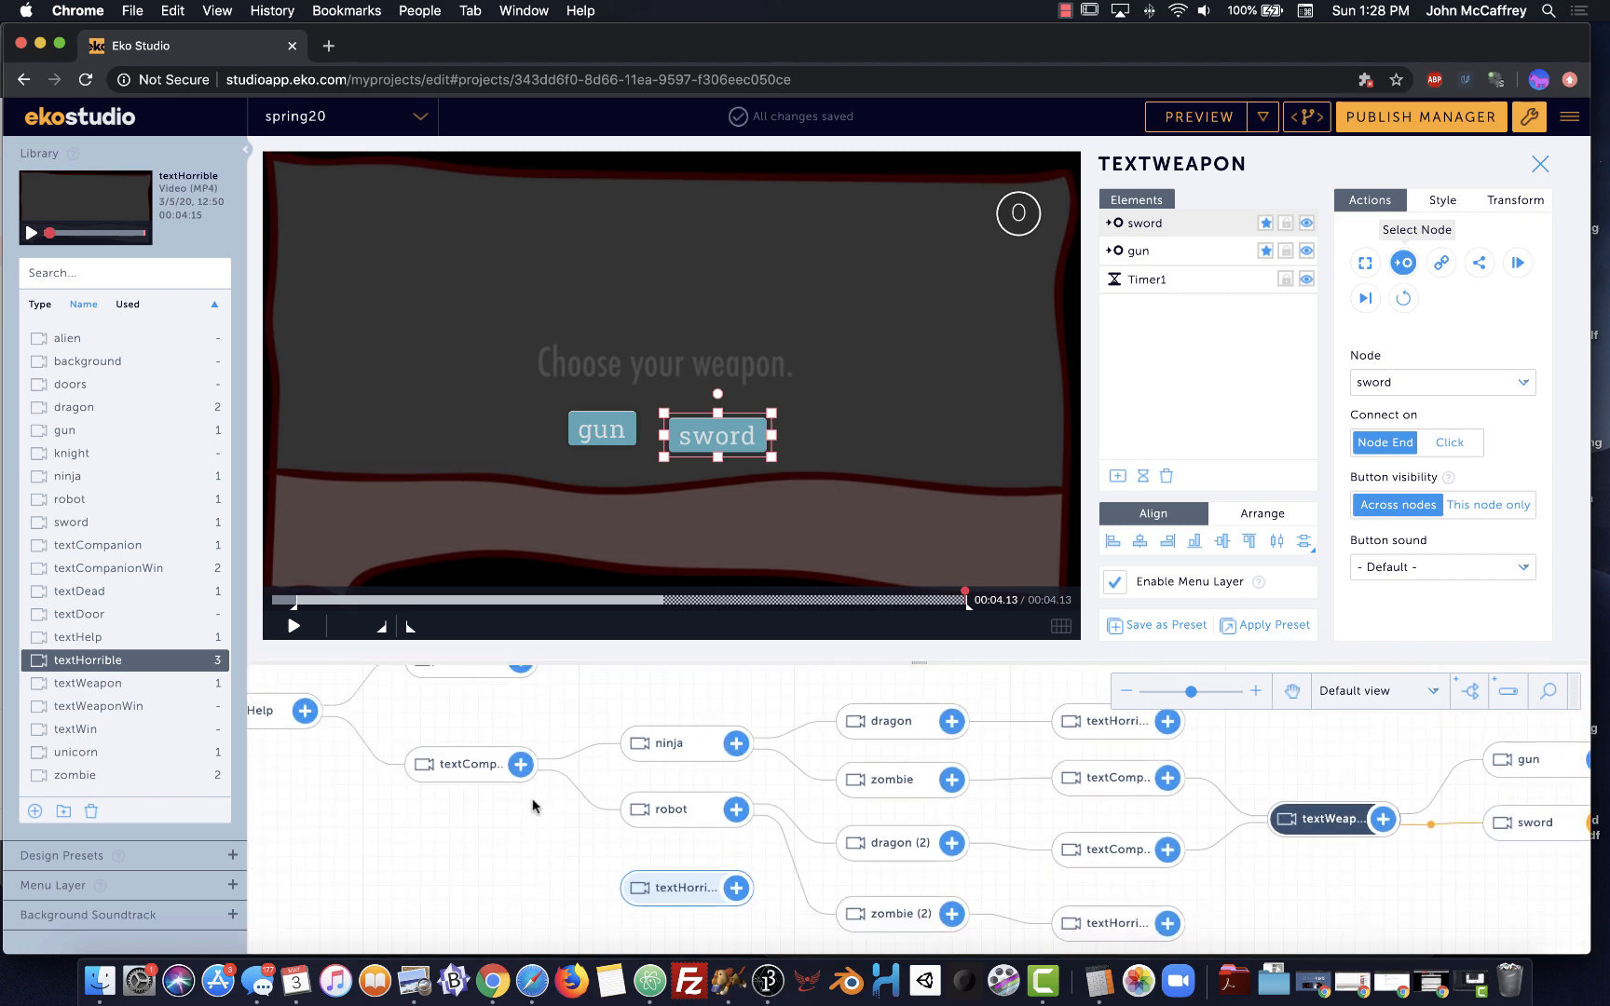
left_click_drag(520, 764, 630, 890)
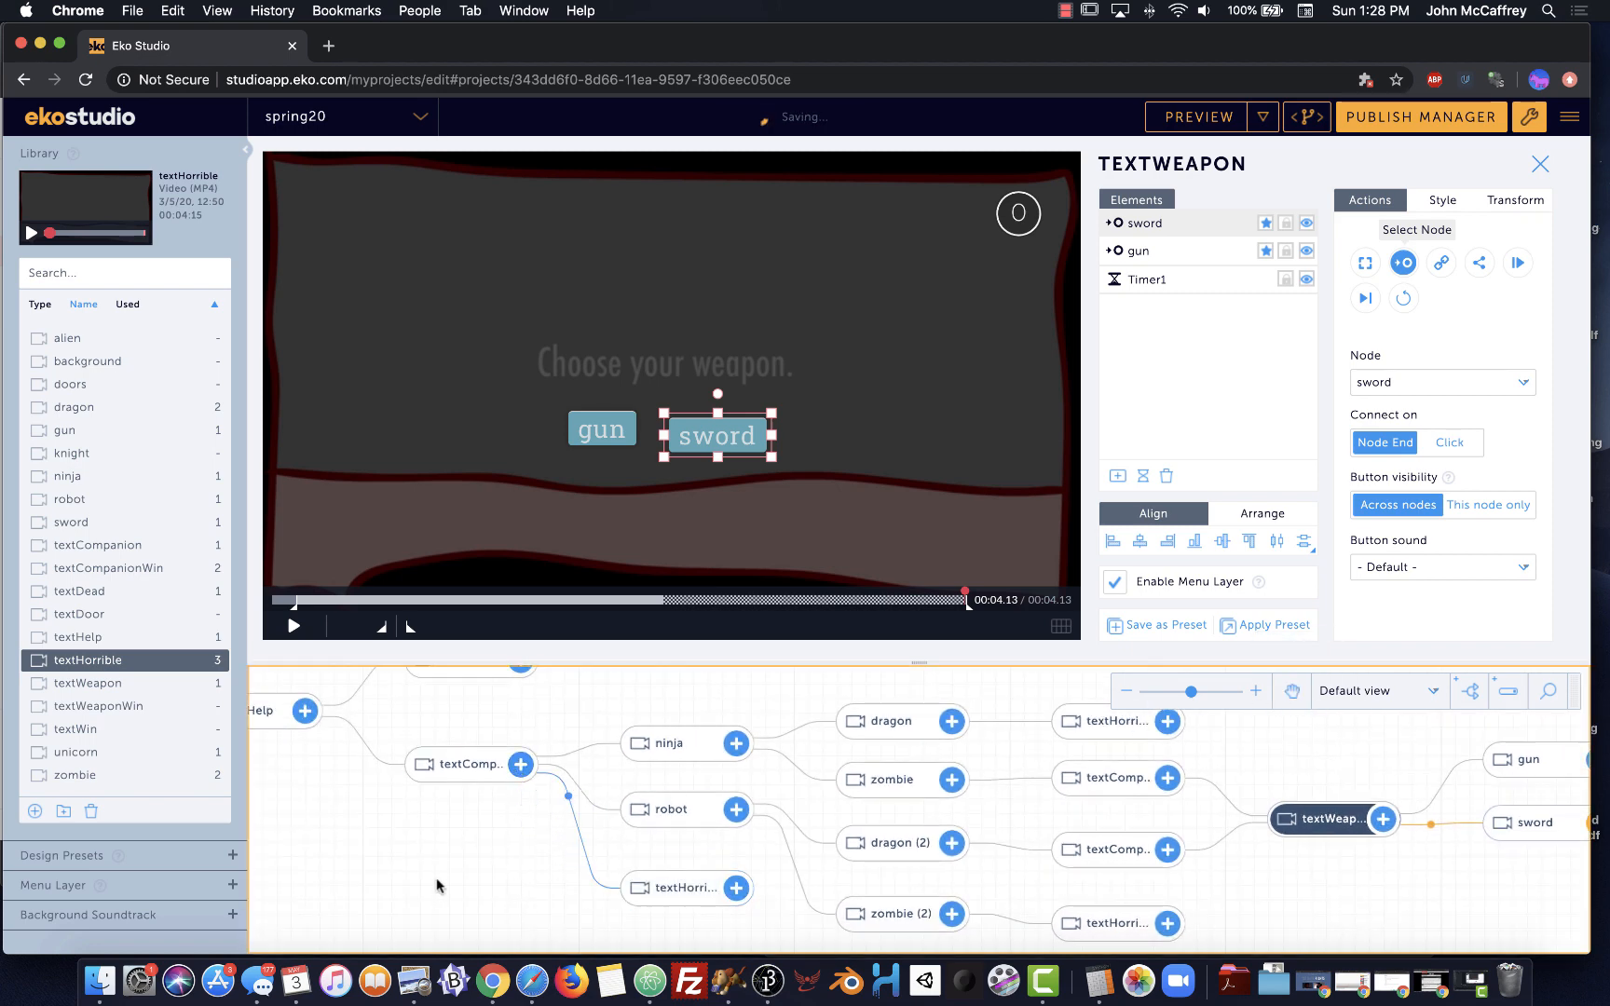
left_click(476, 771)
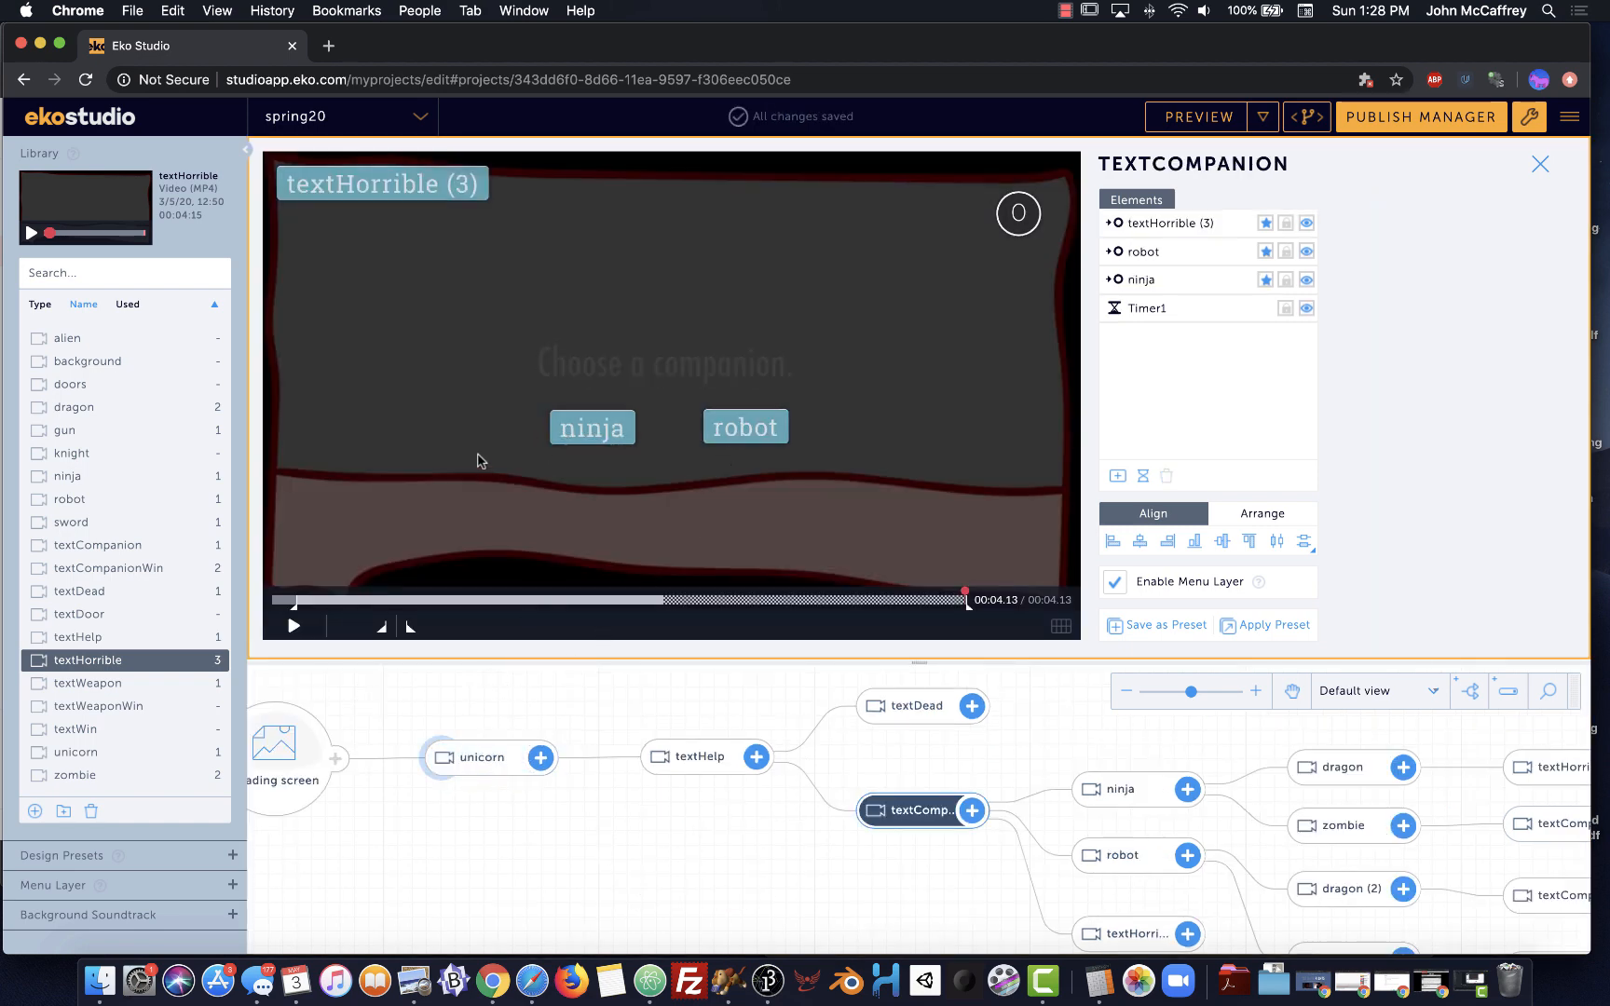
Hide textCompanion's textHorrible (3) button and exclude robot and ninja from auto-selection
left_click(1307, 225)
left_click(1264, 253)
left_click(1263, 280)
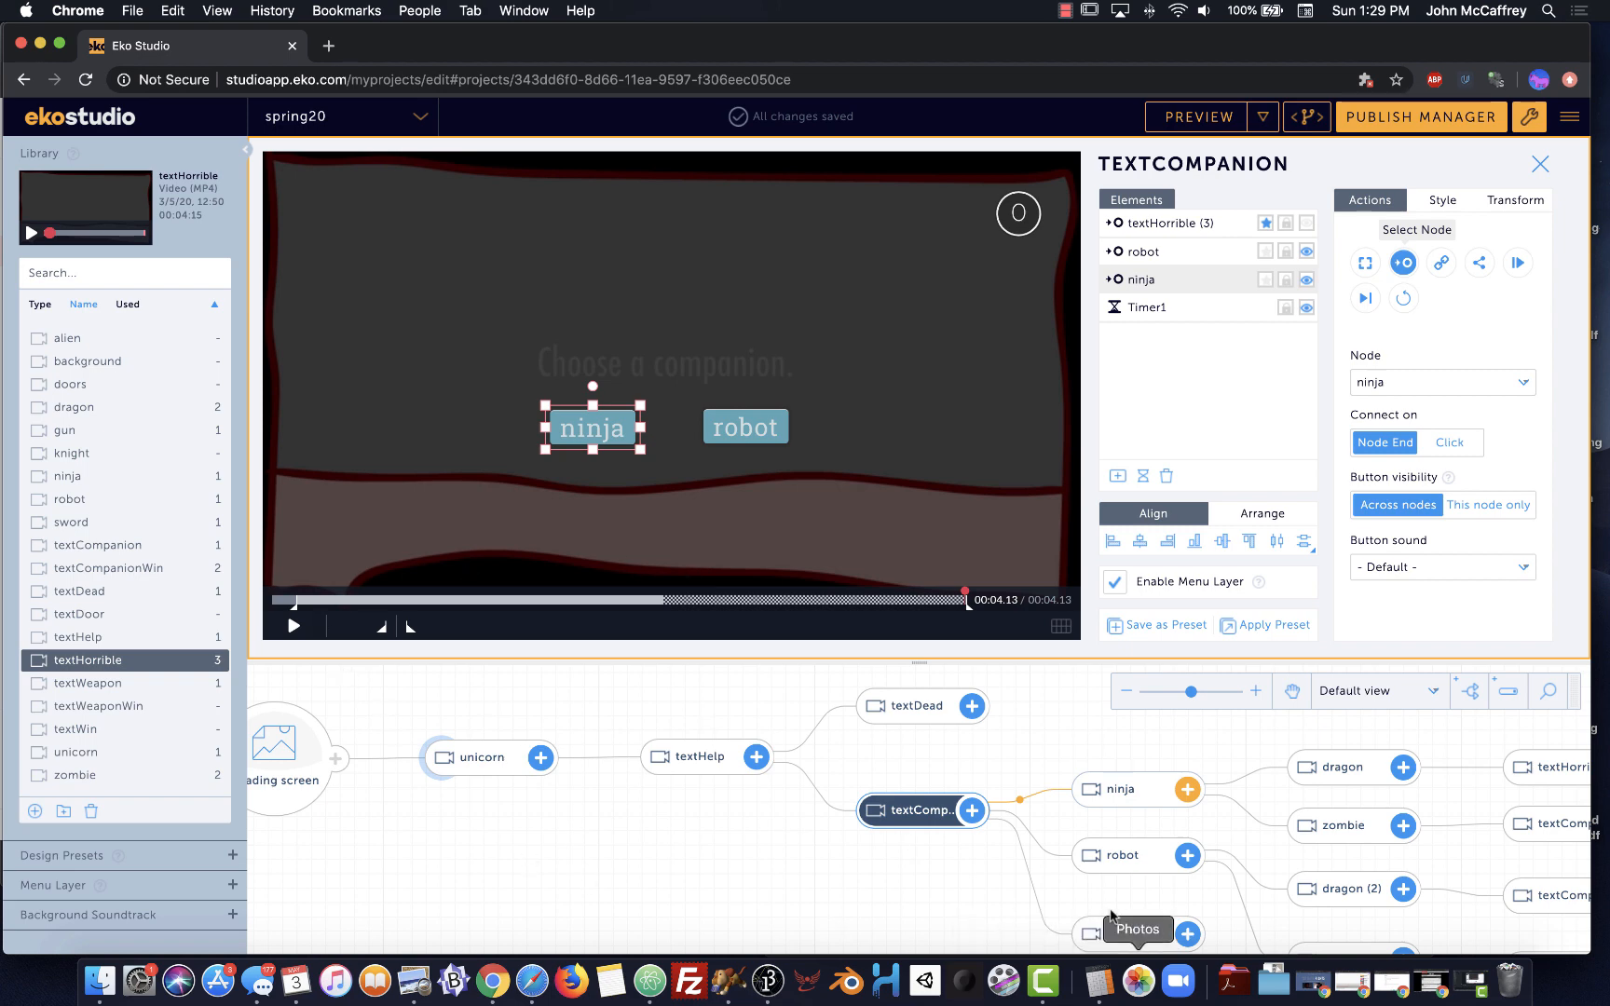
Add a fourth textHorrible node linked from textWeapon
scroll(993, 873, "down", 3)
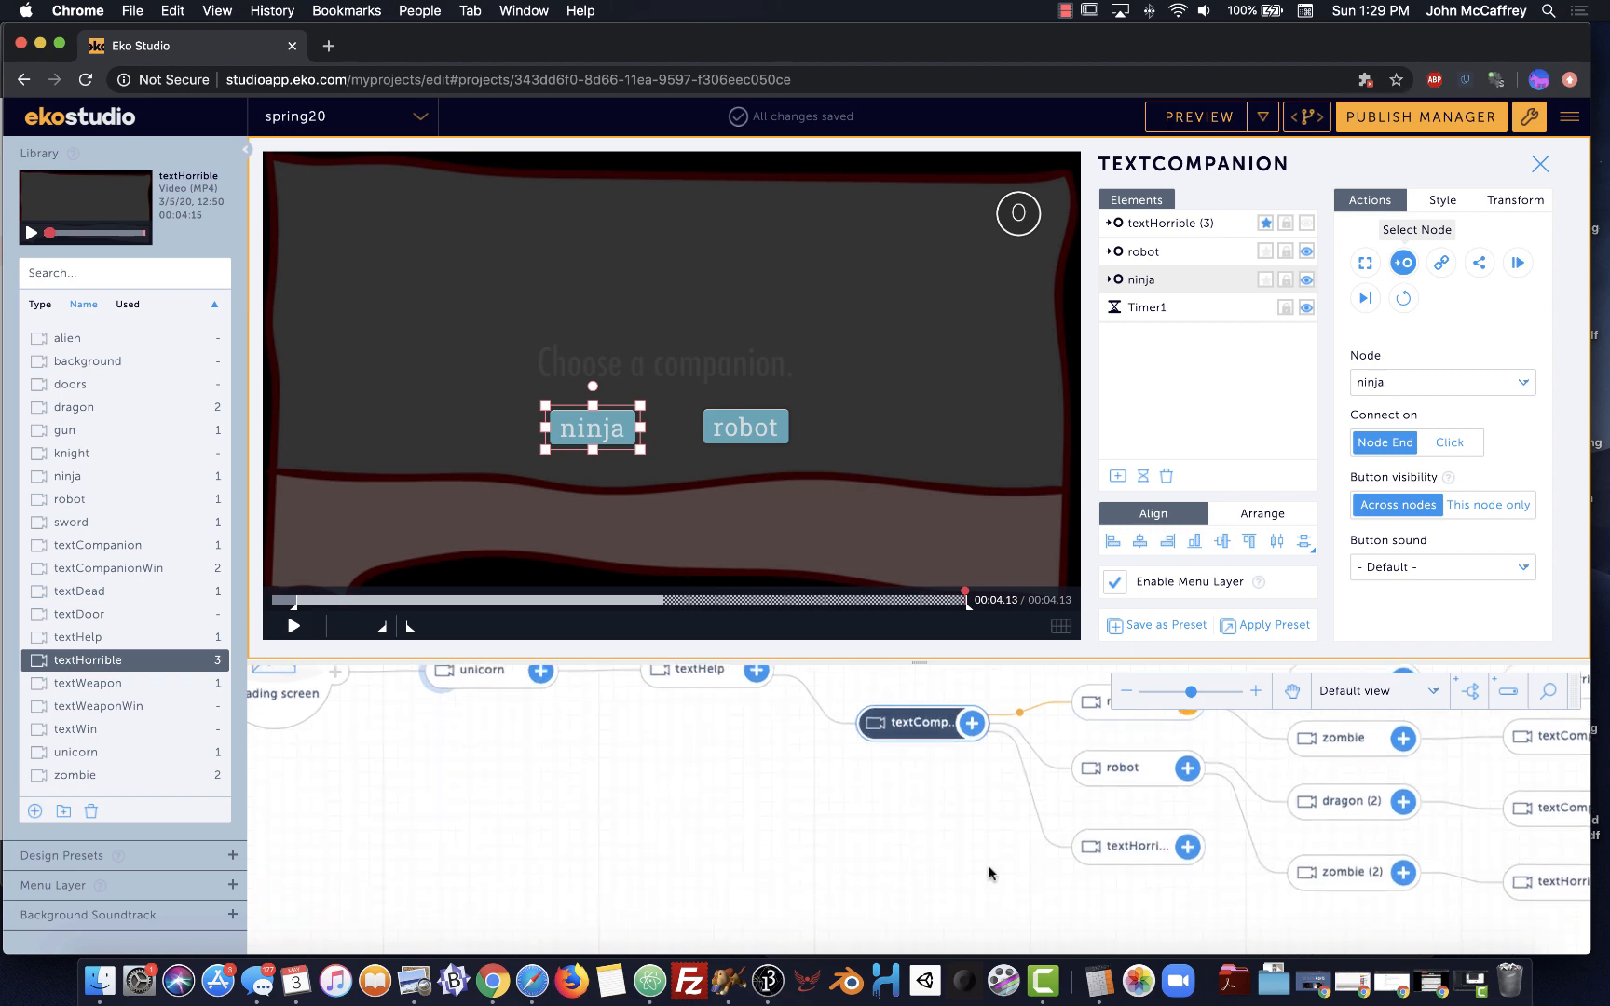
left_click(1296, 690)
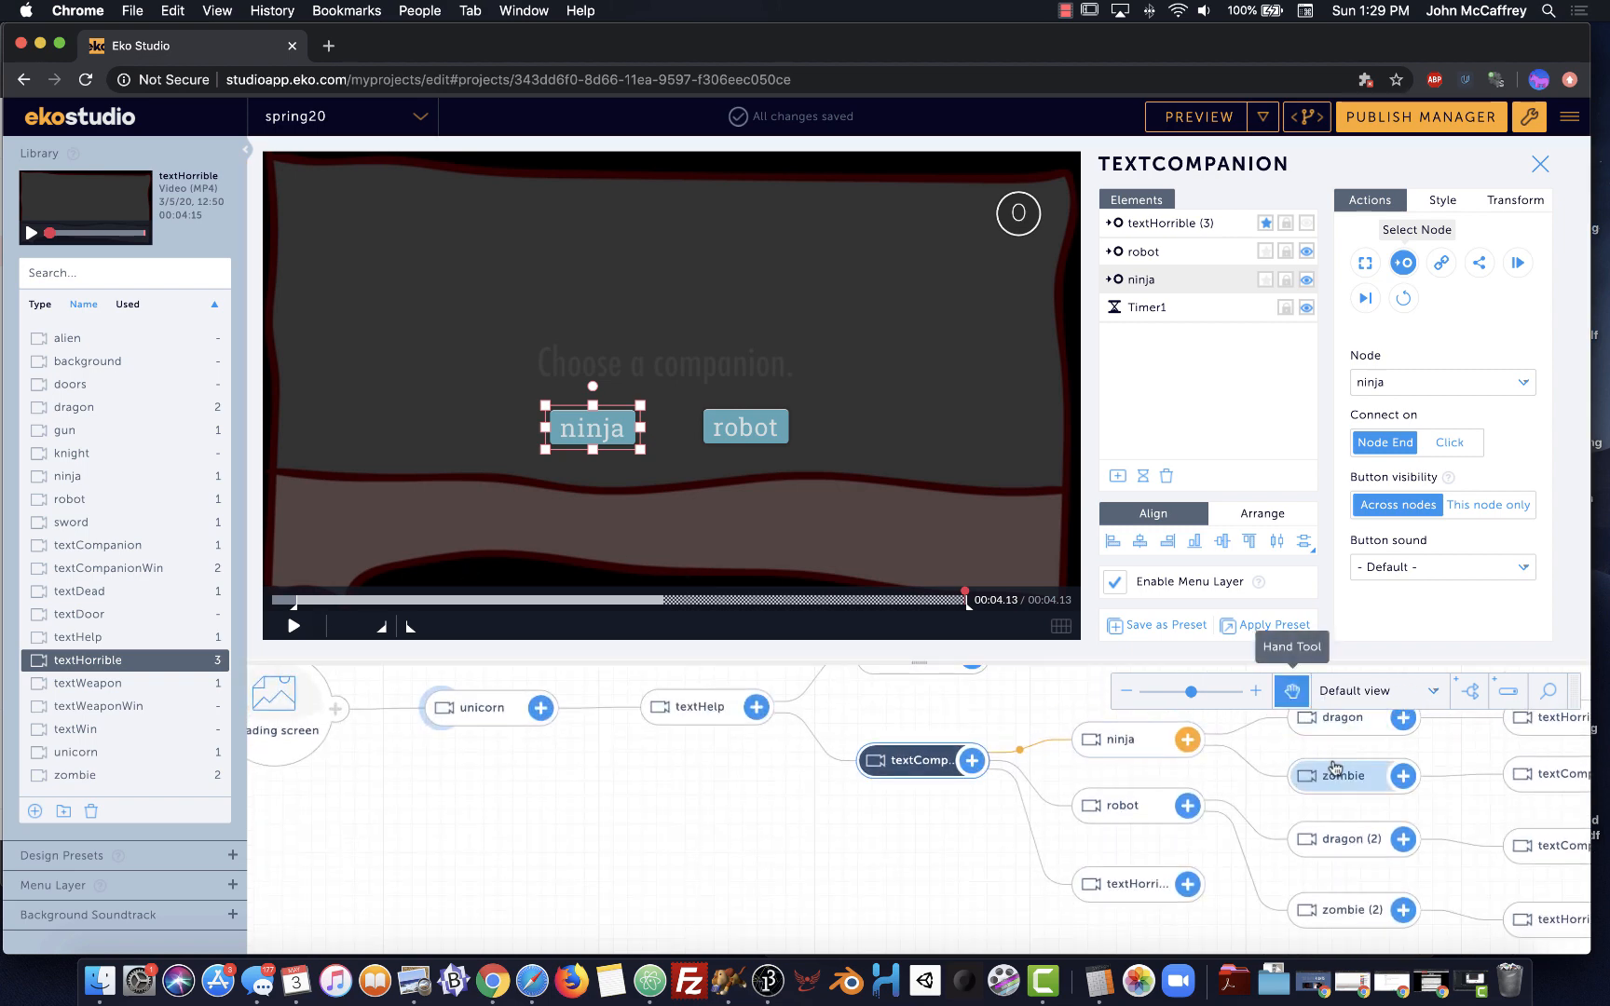
left_click_drag(1337, 763, 770, 735)
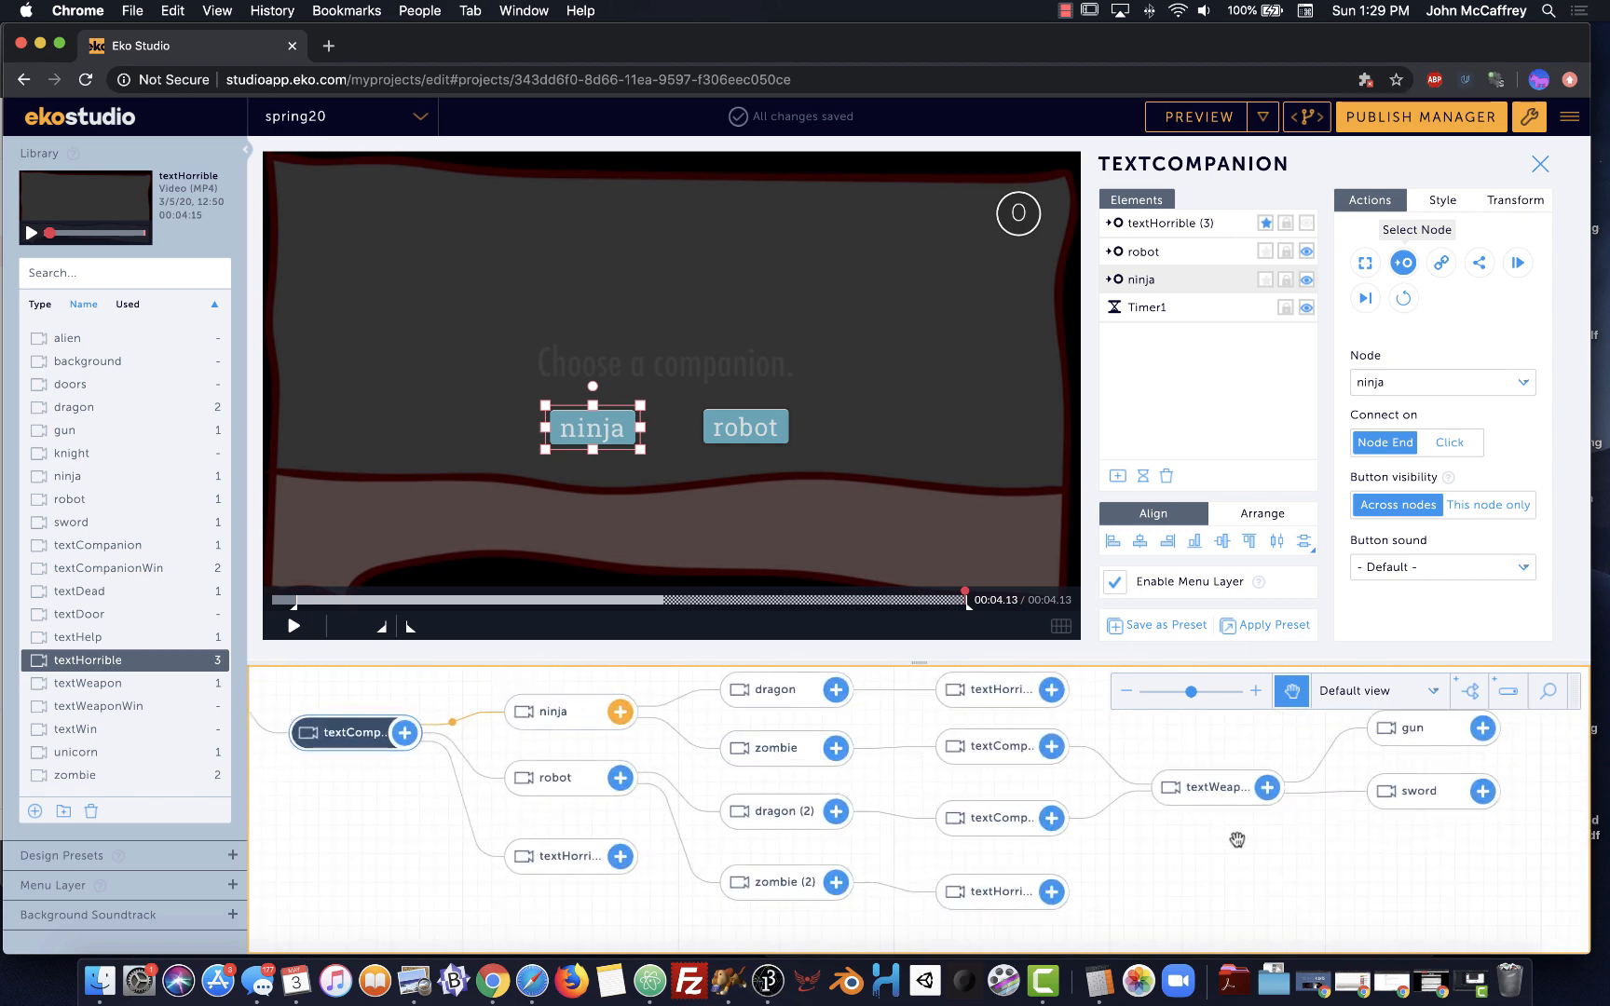
left_click_drag(1284, 873, 1123, 881)
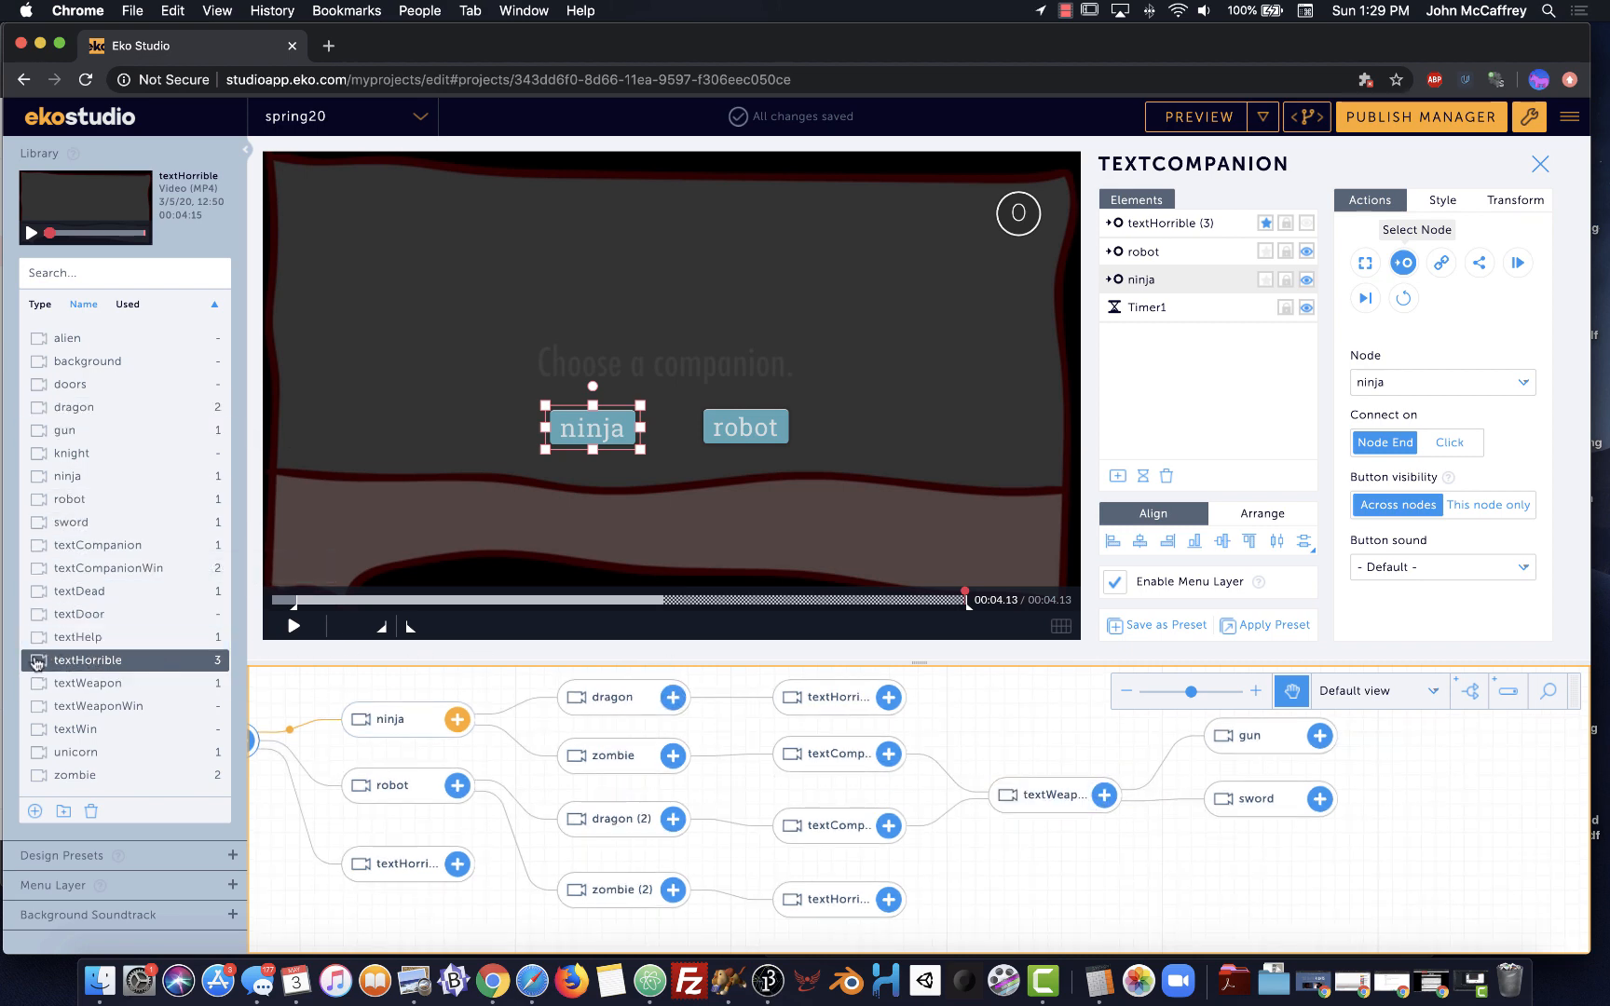
left_click_drag(37, 661, 1206, 812)
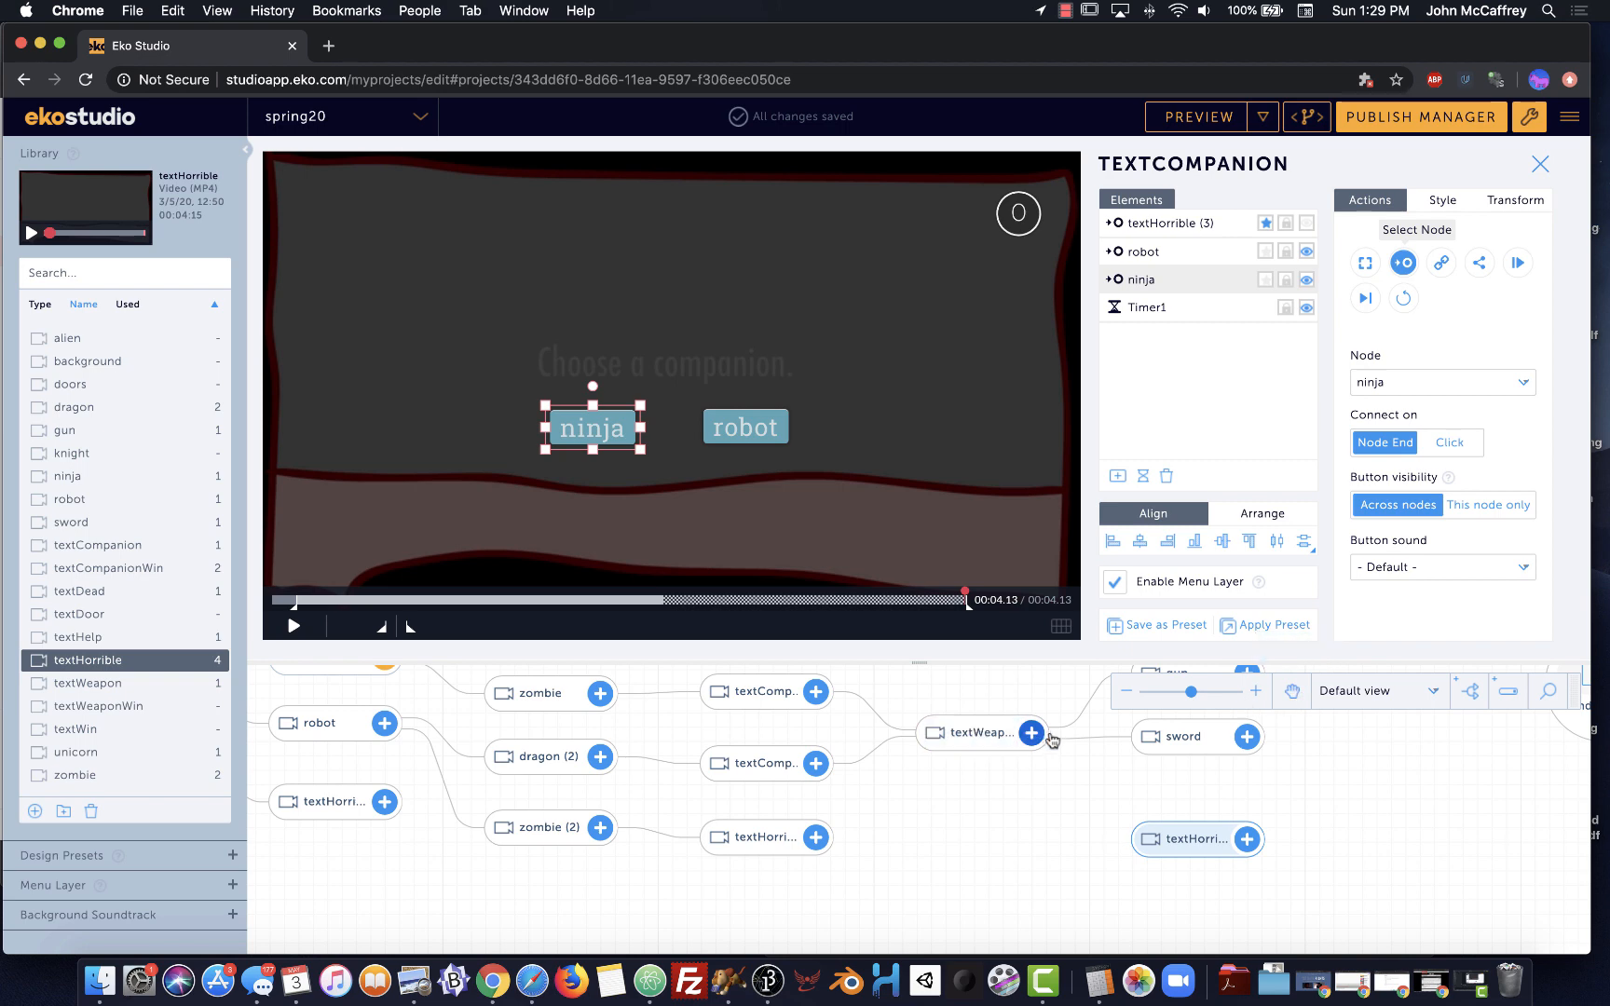
left_click_drag(1041, 739, 1103, 837)
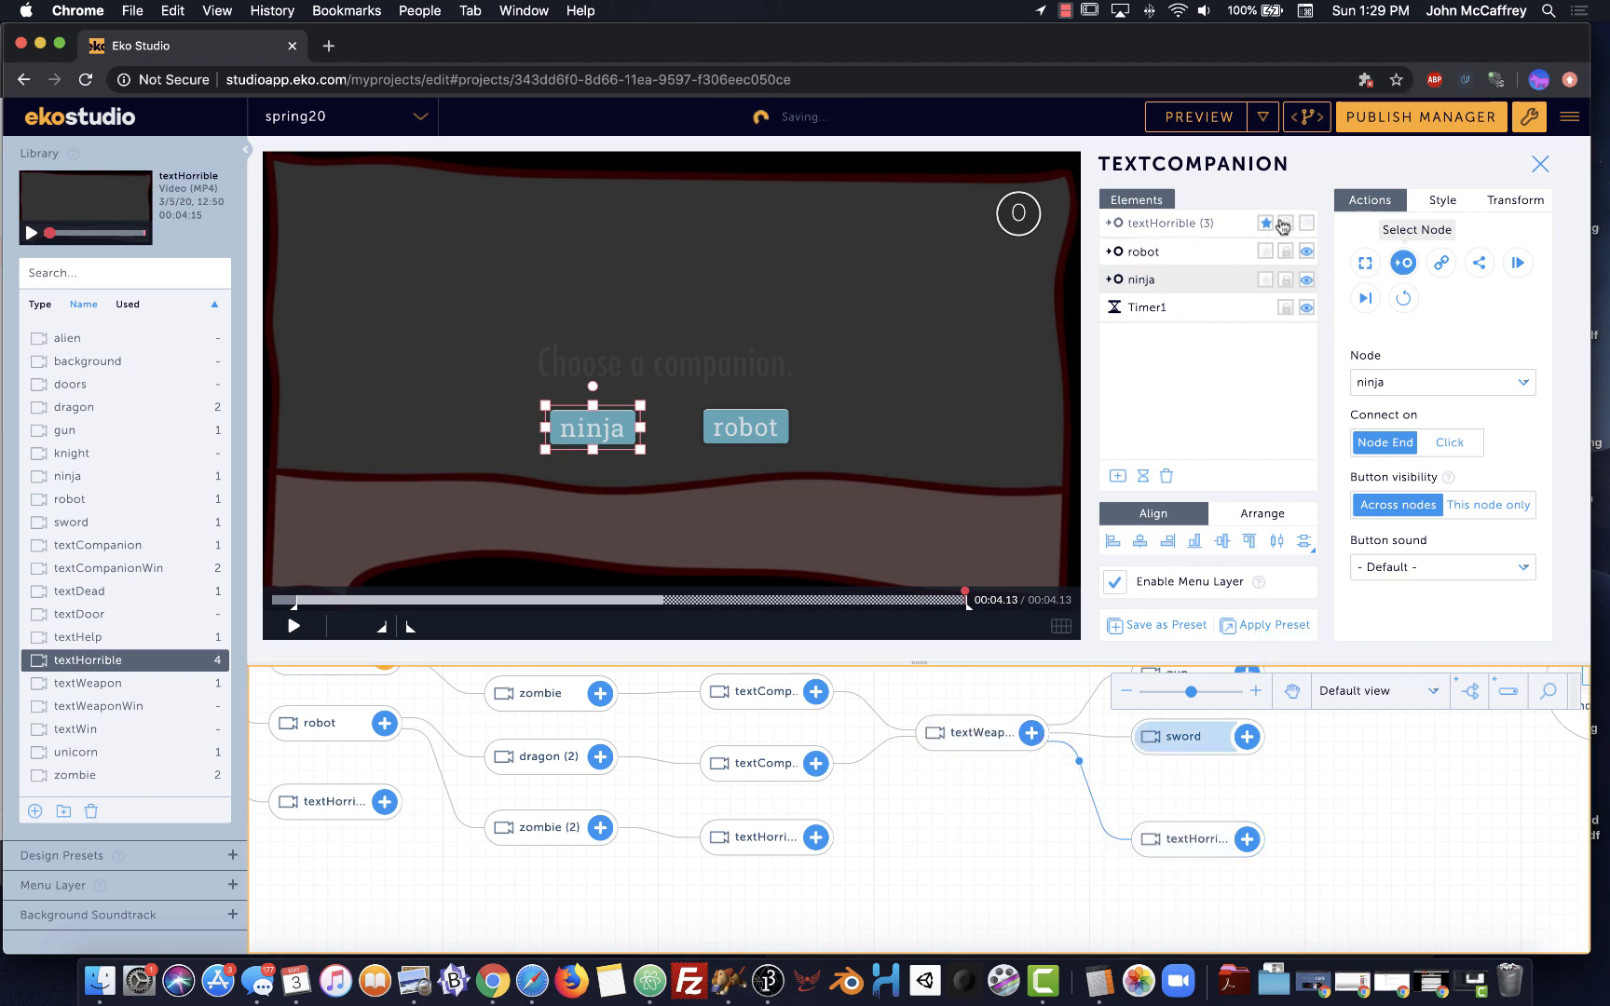
In textWeapon, hide the textHorrible (4) button and exclude sword and gun from auto-selection
left_click(980, 735)
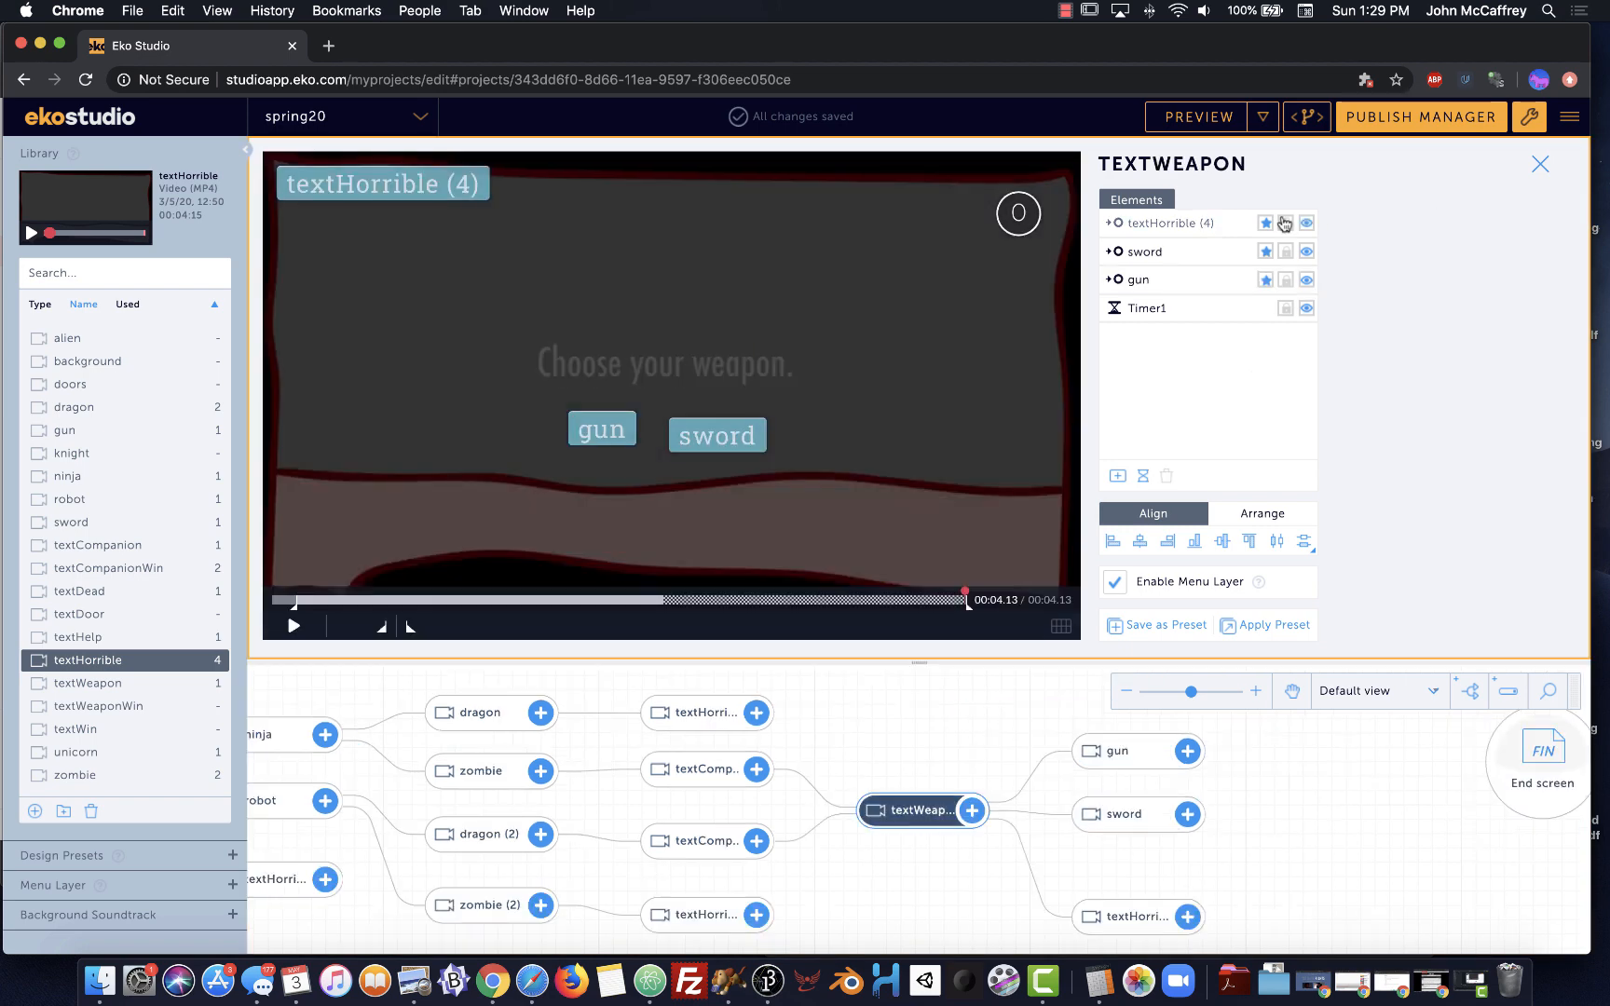
left_click(1309, 228)
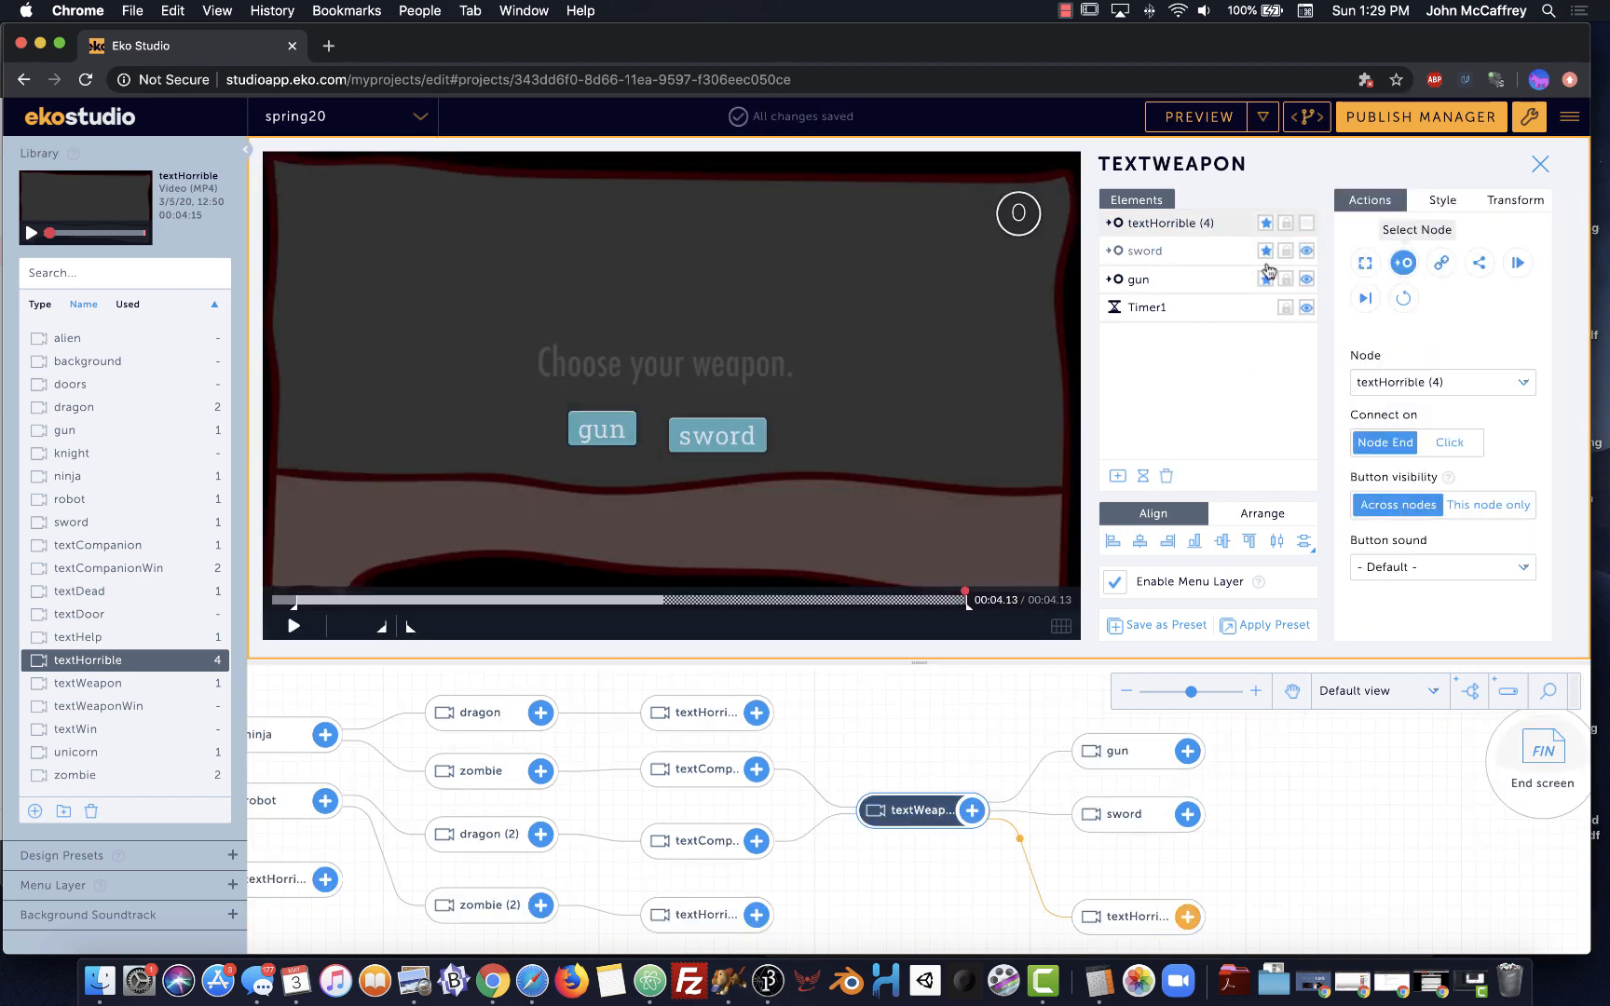
left_click(1265, 252)
left_click(1239, 279)
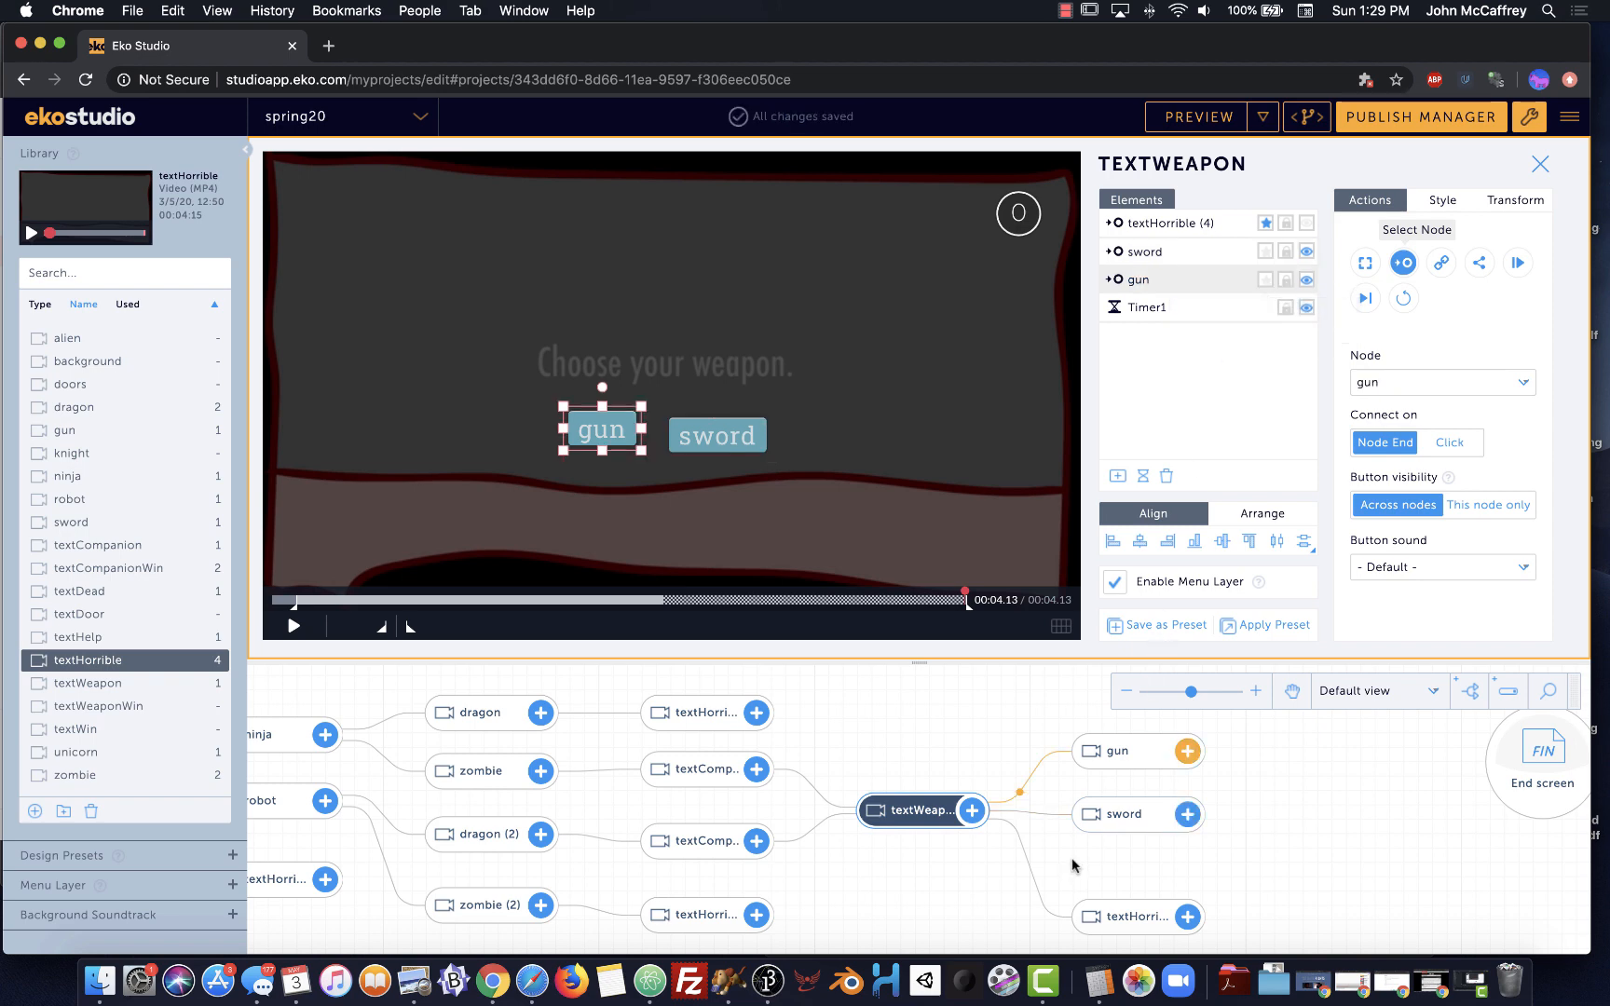
Nudge the textHorrible node up and zoom the tree out to about 56% to show everything
left_click_drag(1104, 914, 1106, 873)
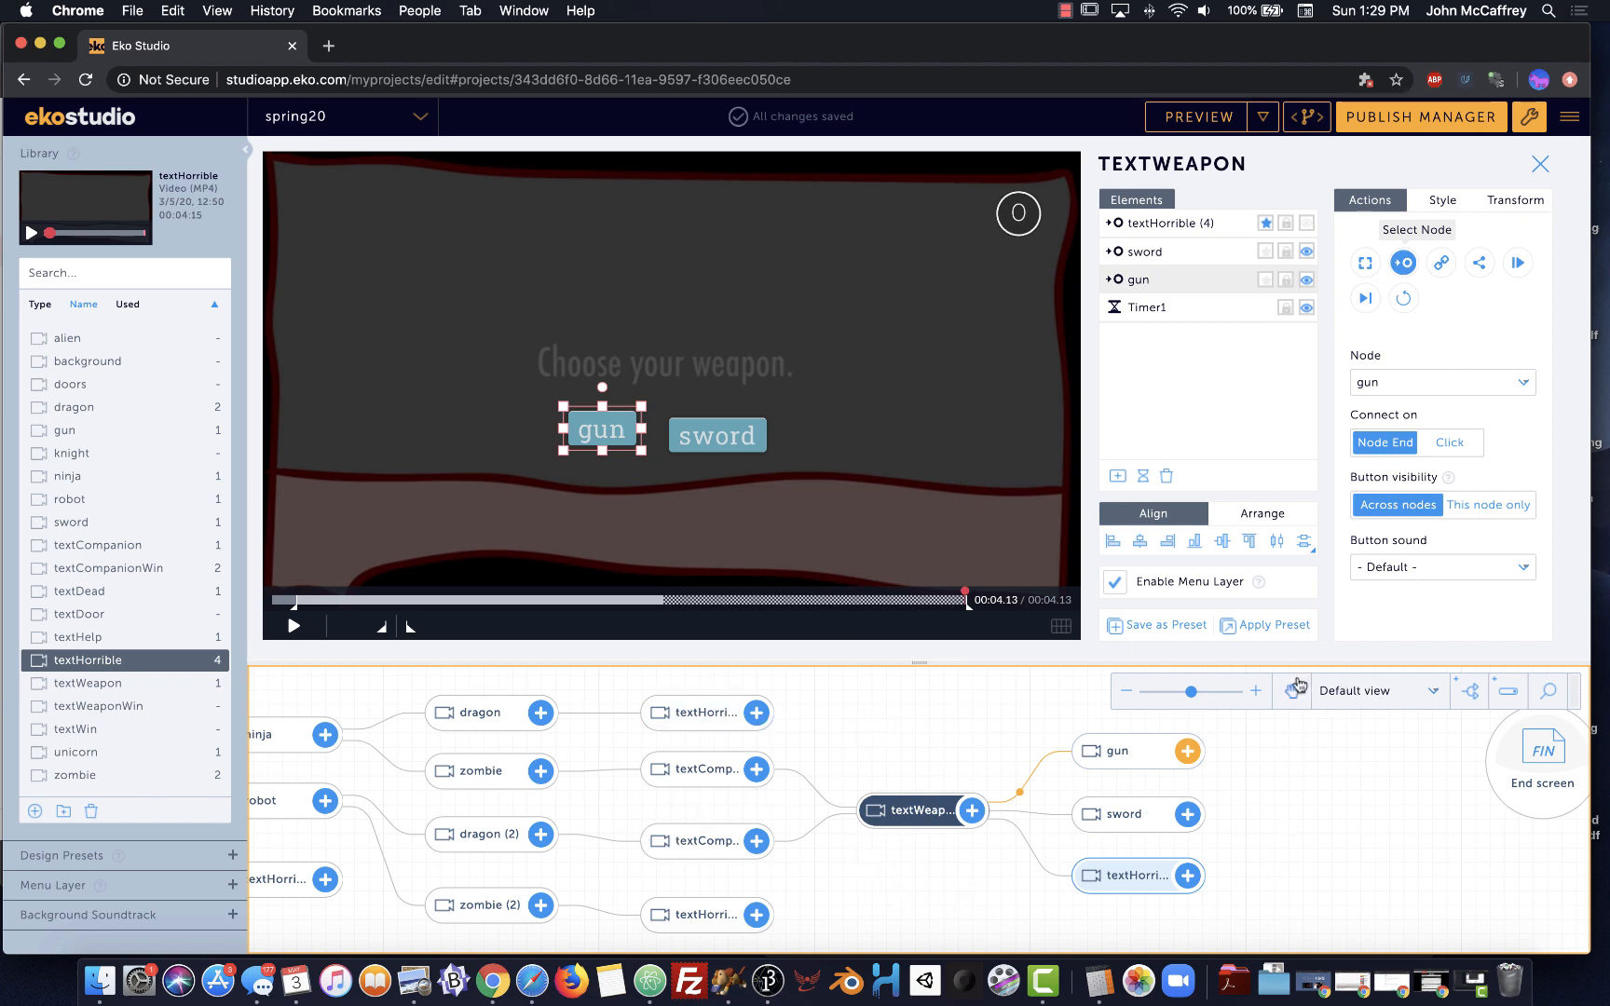
left_click(1181, 692)
left_click_drag(1181, 694, 1146, 694)
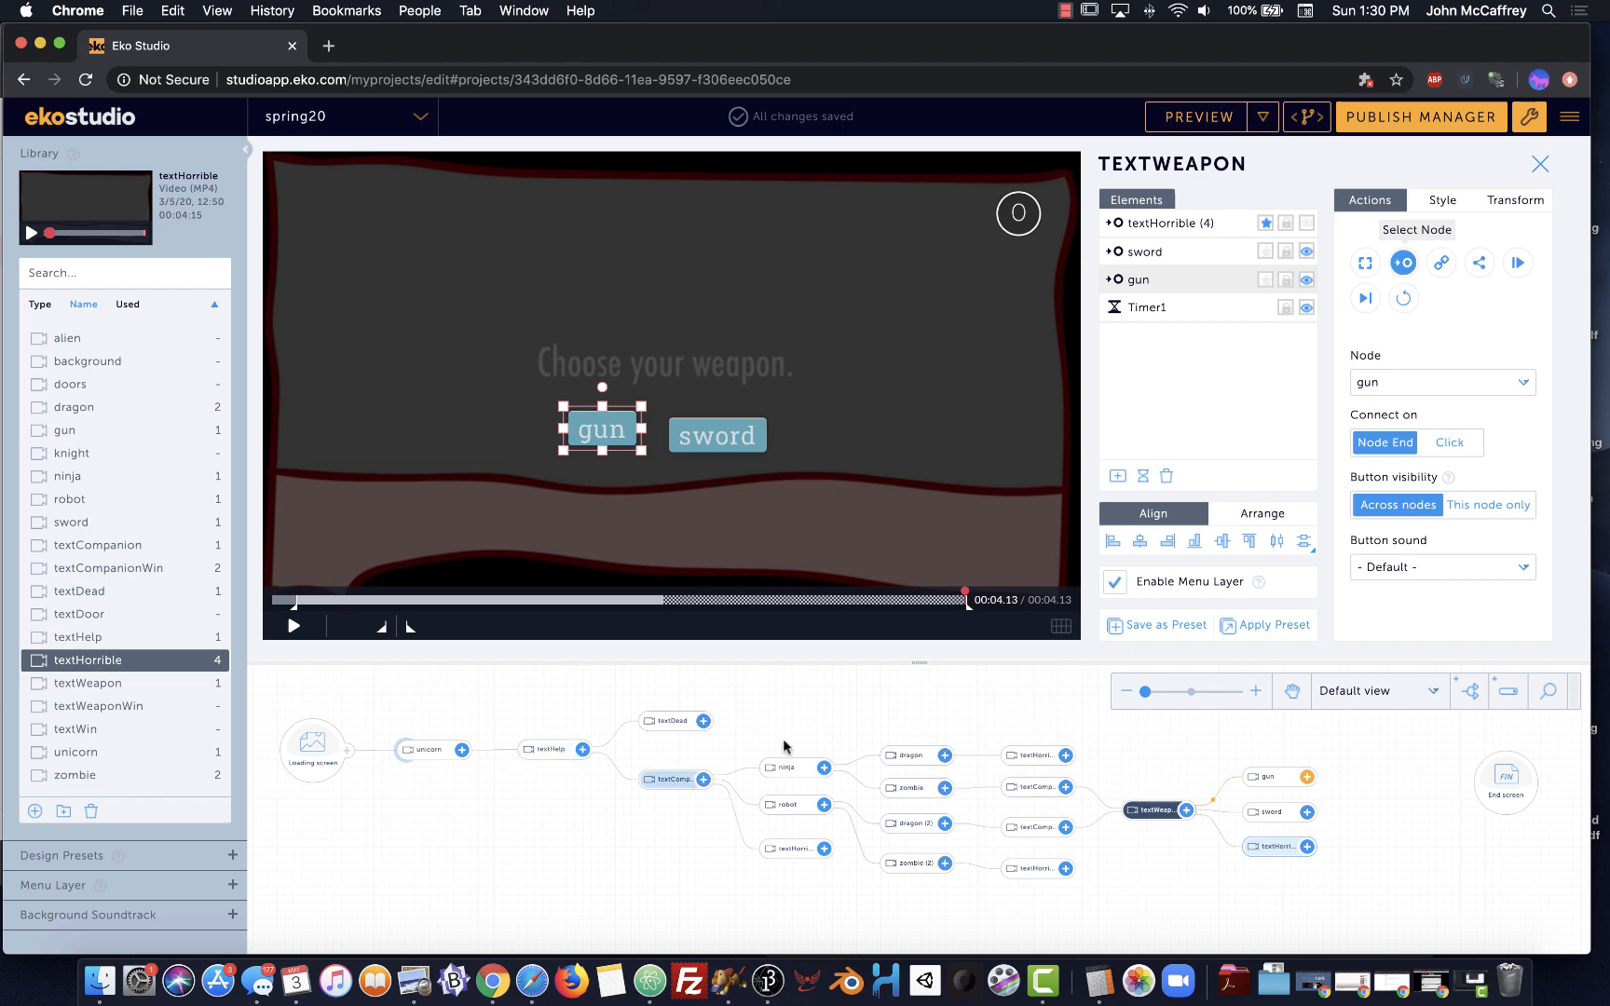
Select the textComp node and open the SPRING20 mobile preview
left_click(667, 779)
left_click(1179, 119)
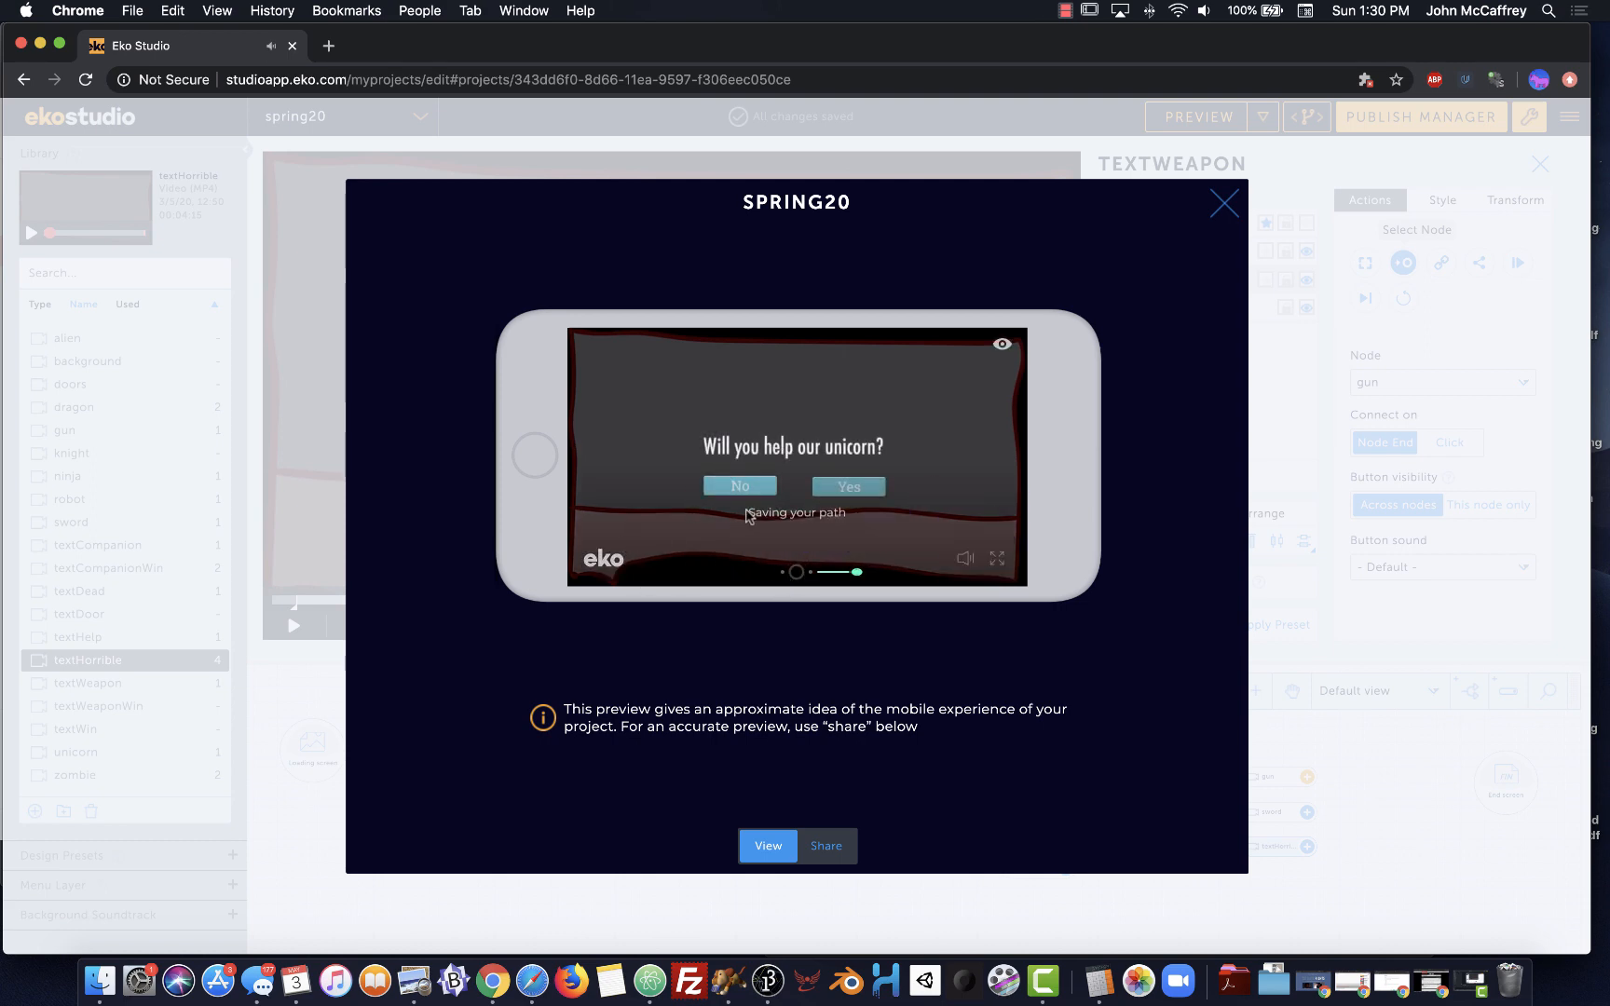
Play the preview through the No branch, then Yes with ninja as companion, and close it
left_click(751, 486)
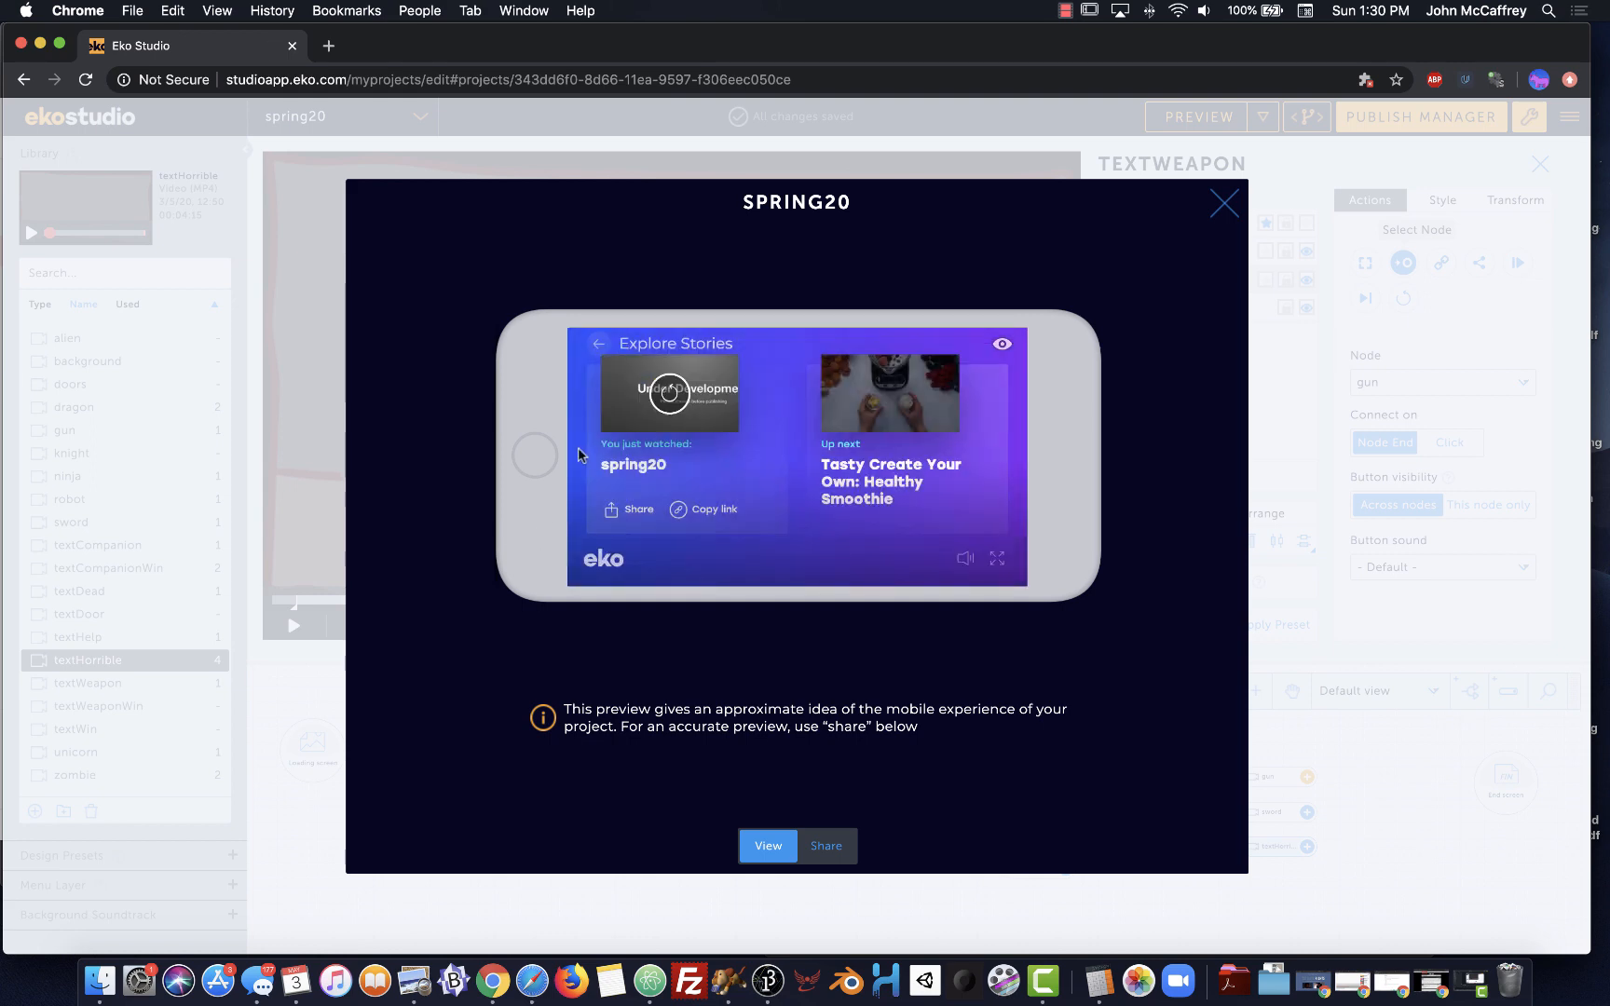
left_click(668, 396)
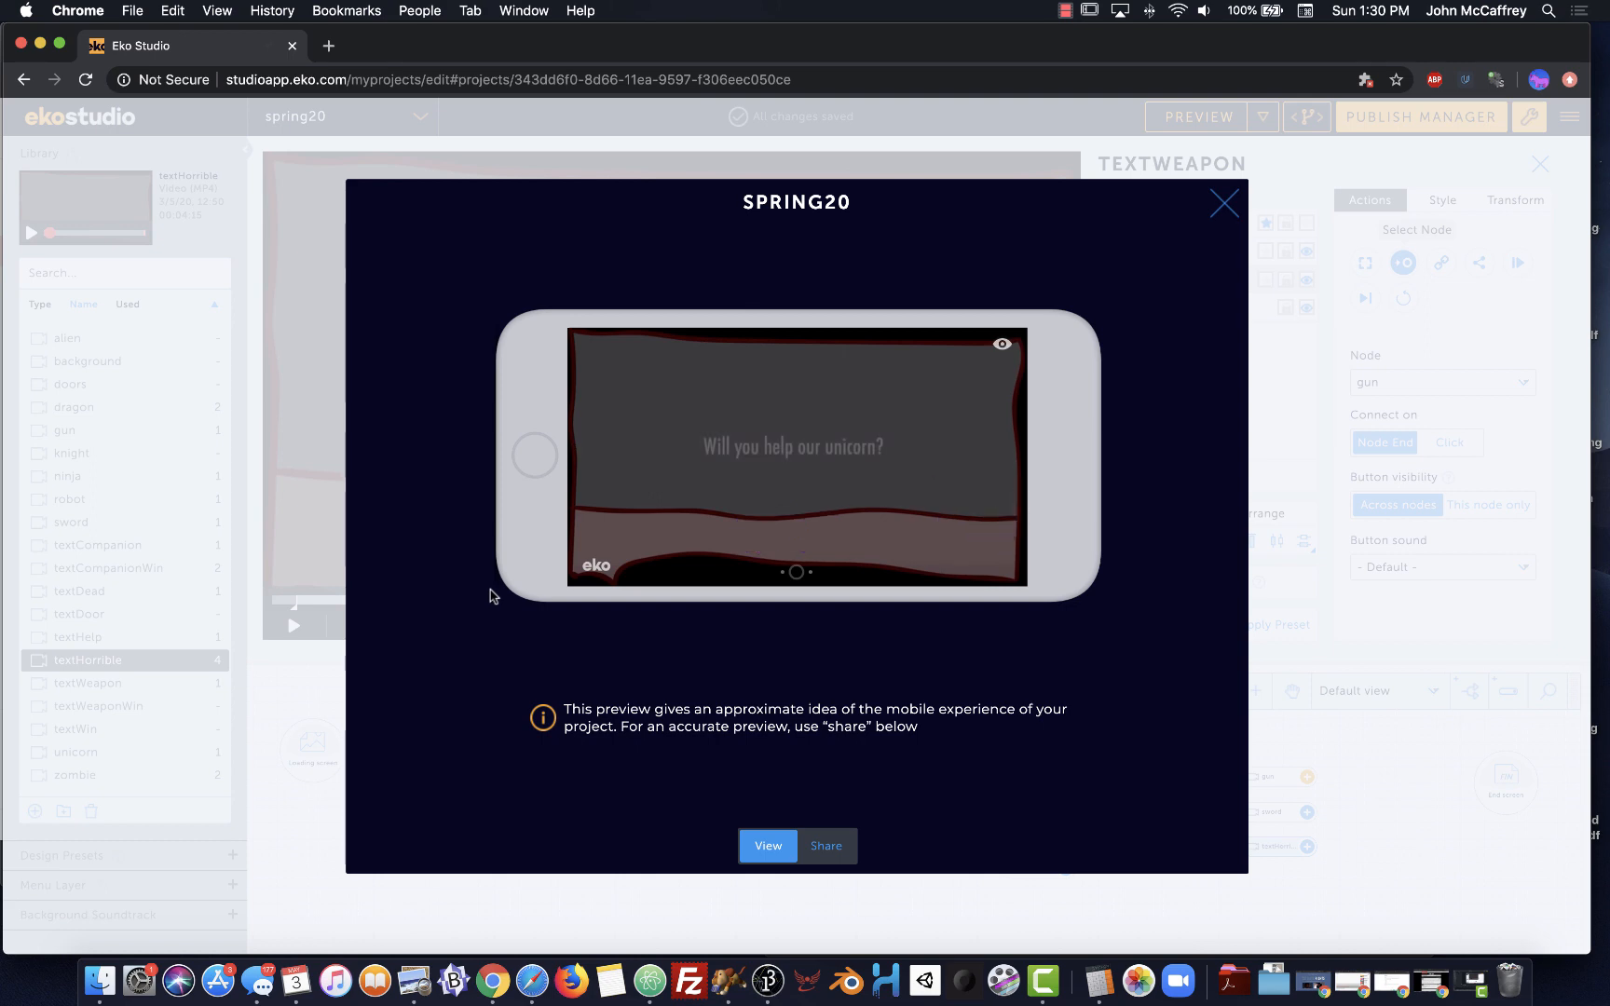
left_click(839, 488)
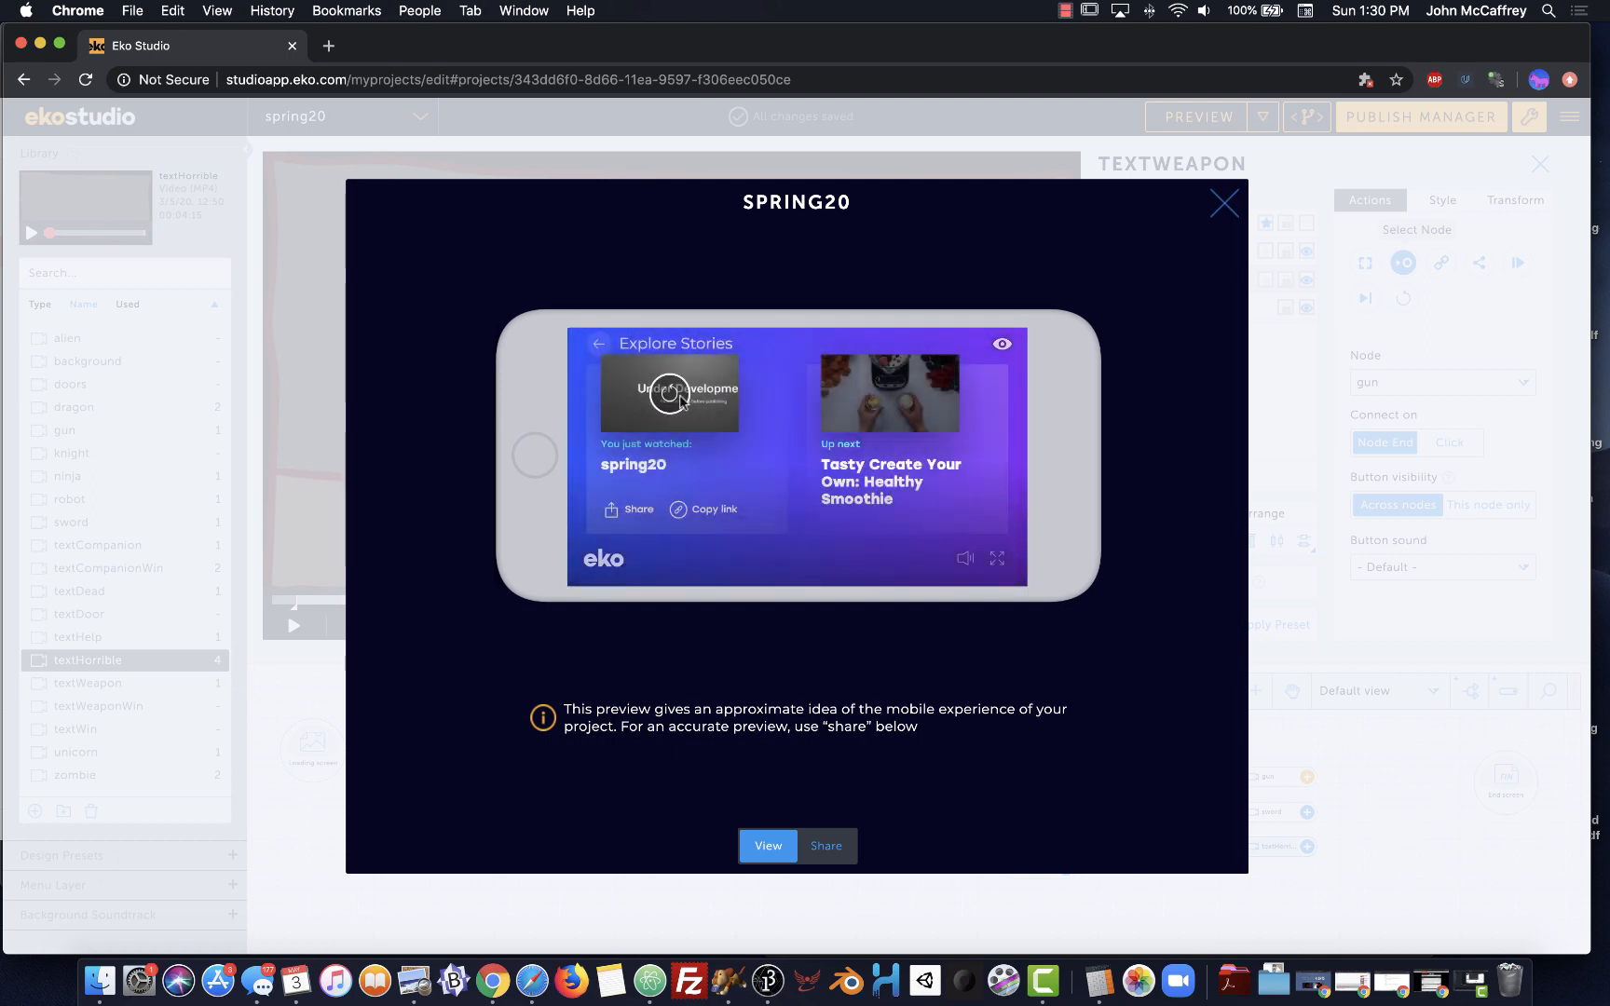
left_click(668, 396)
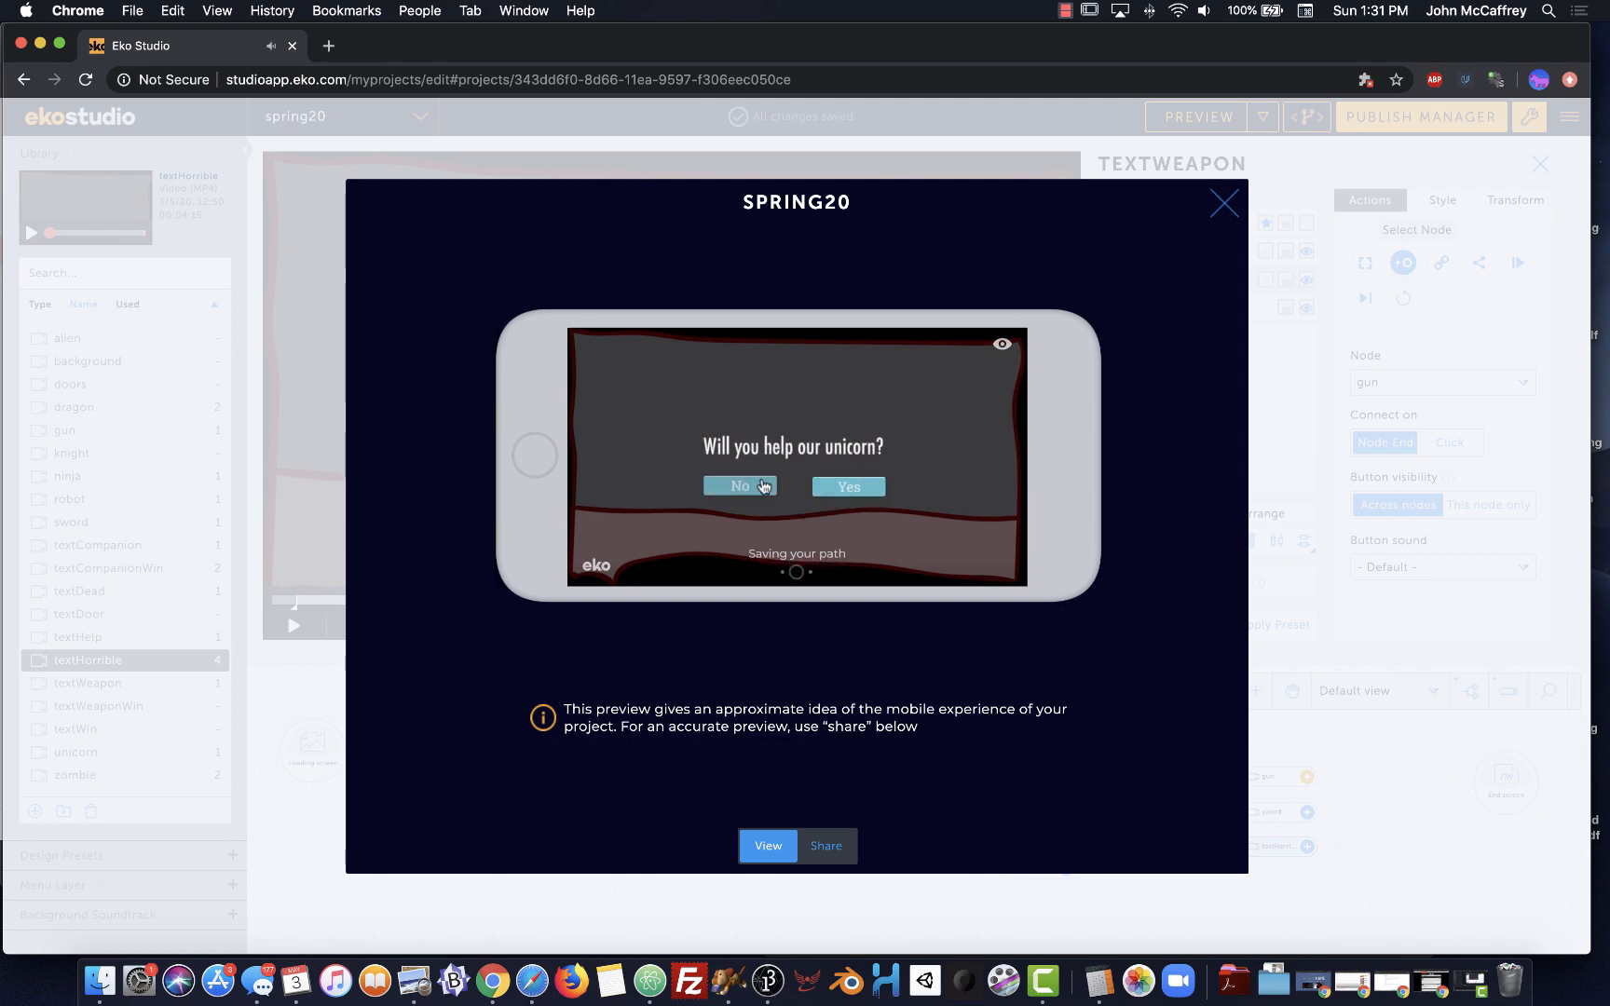
left_click(849, 486)
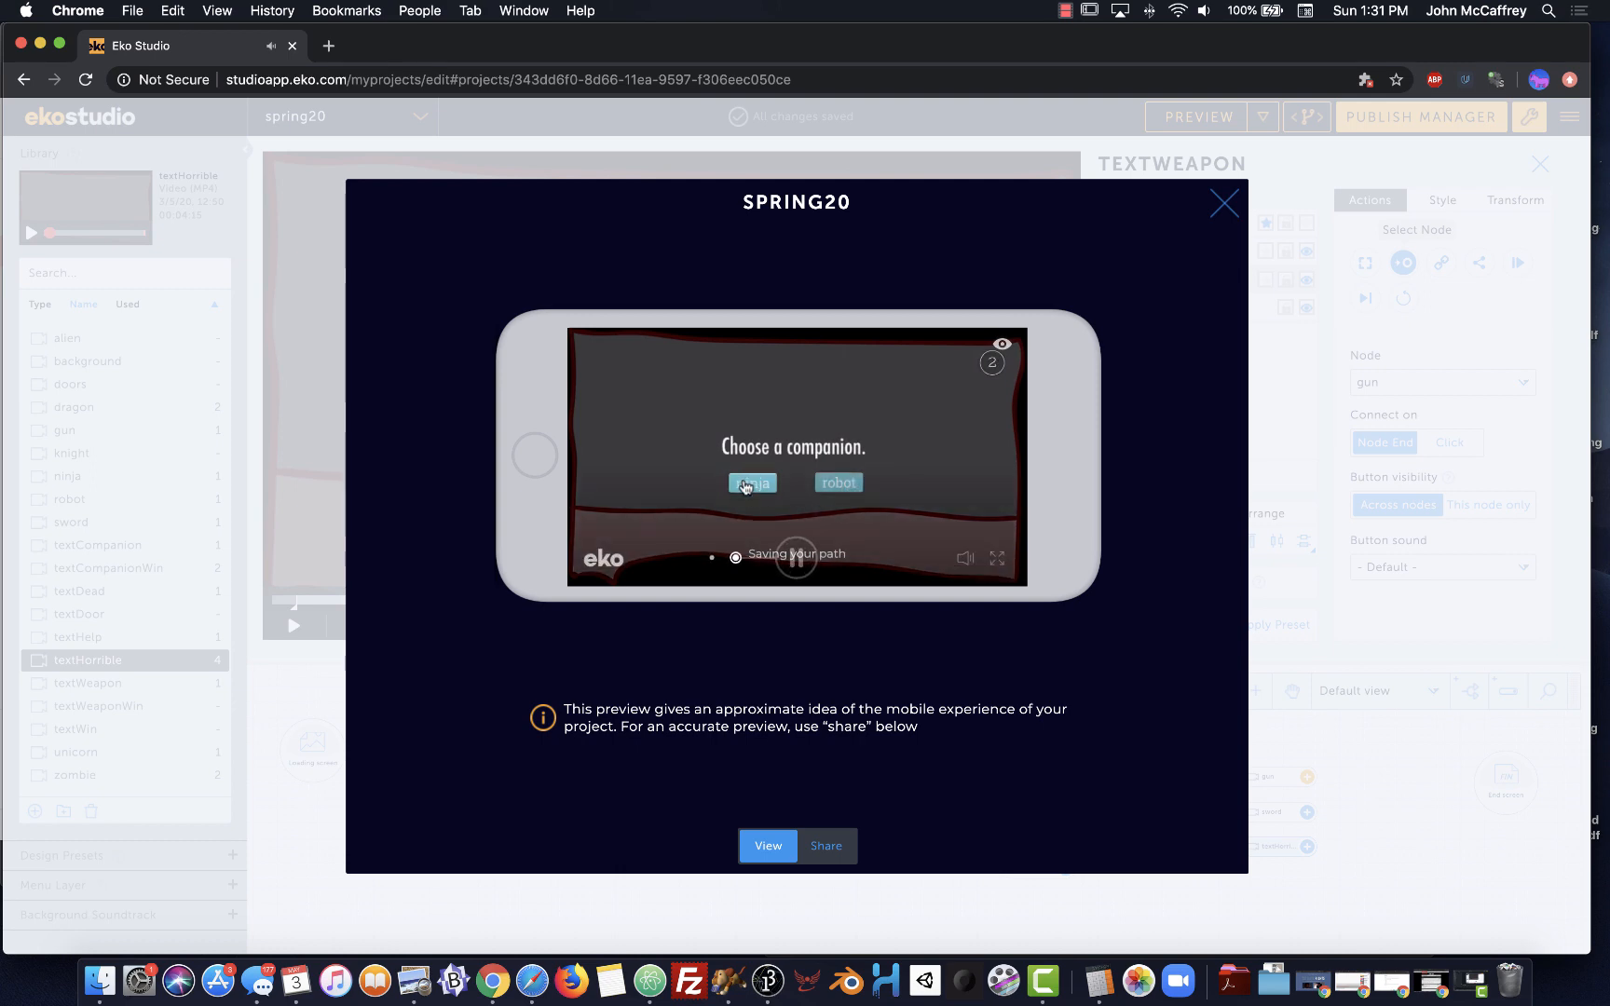
left_click(750, 482)
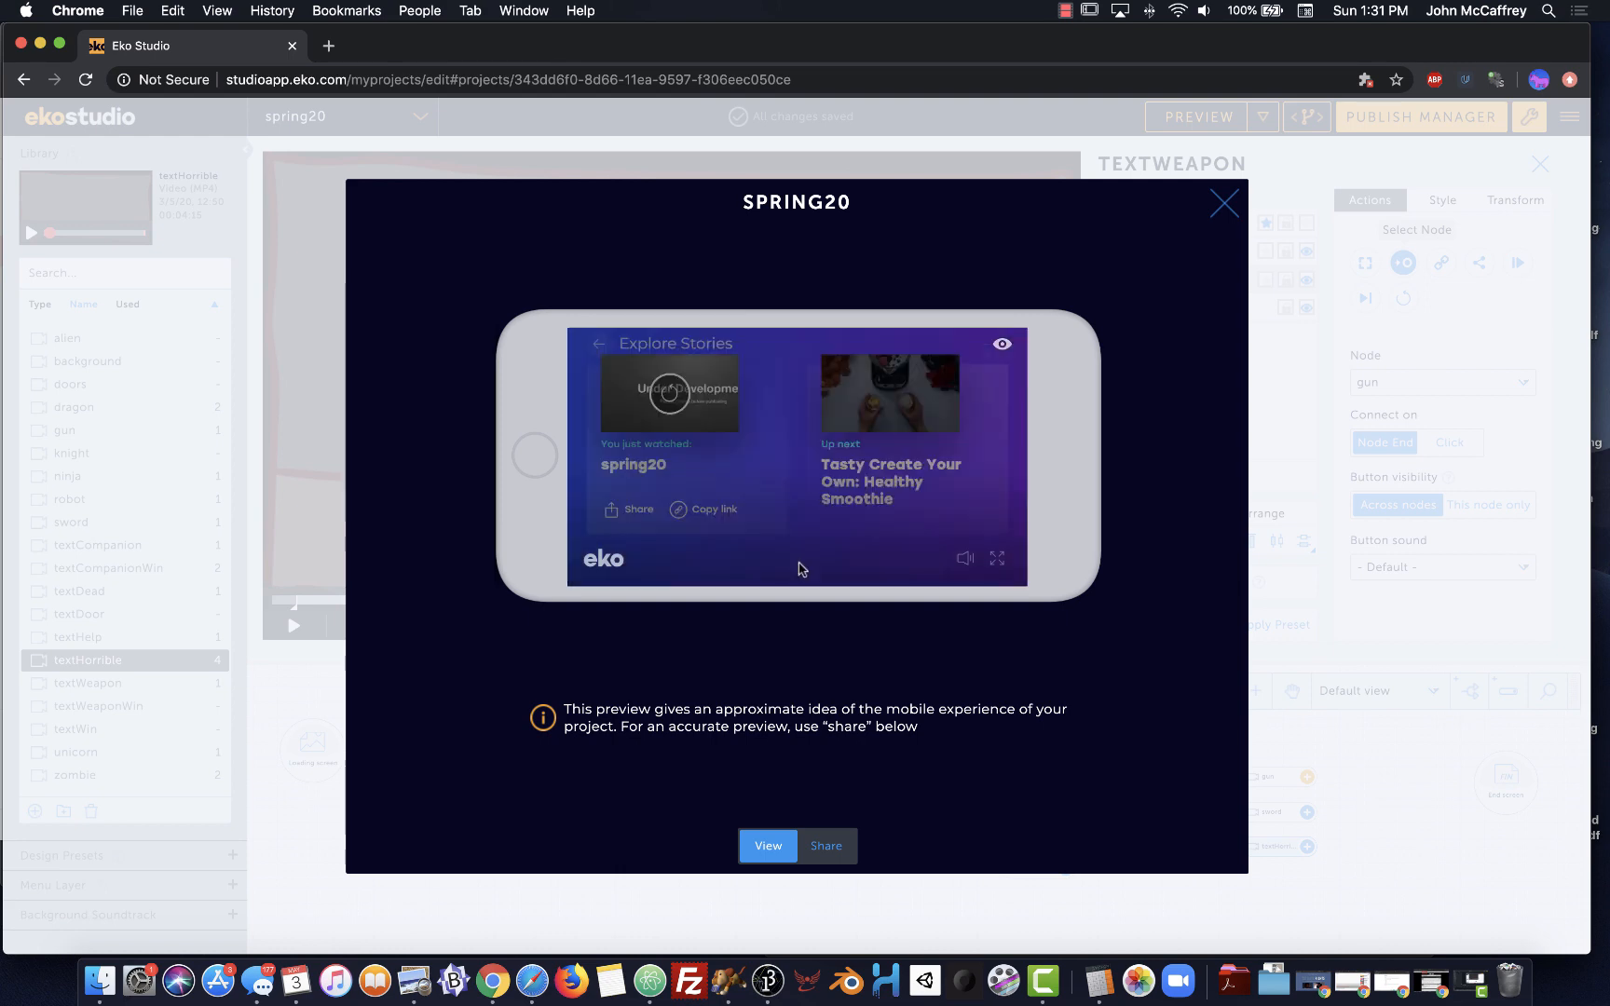
left_click(1226, 205)
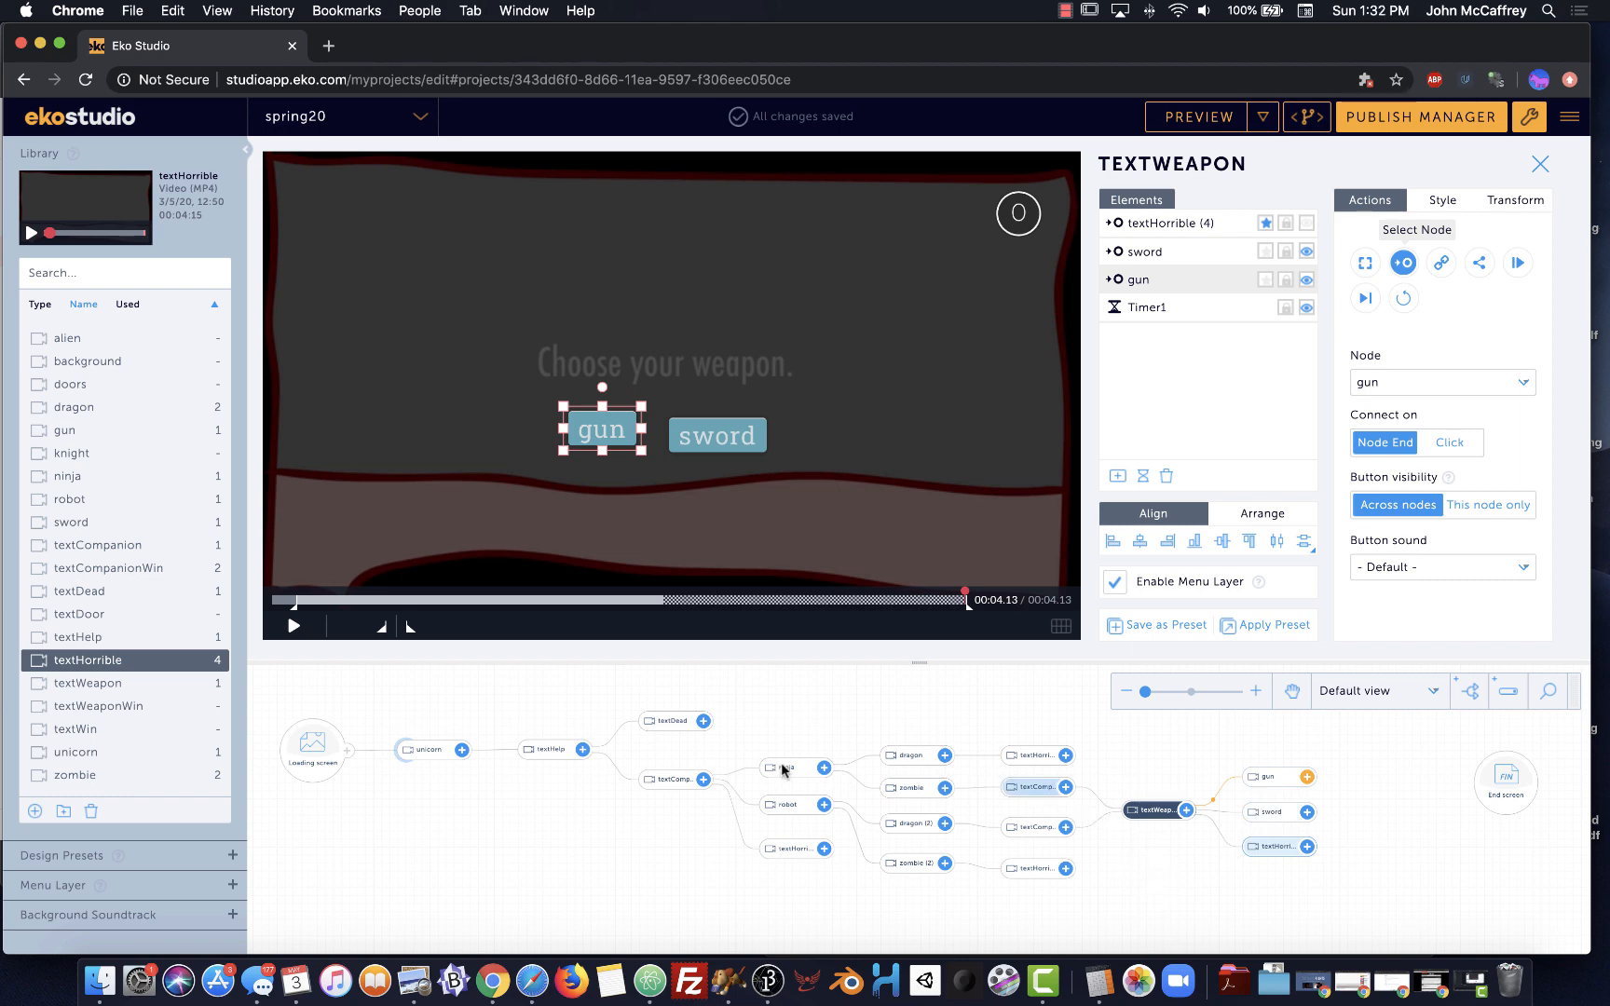
scroll(903, 692, "up", 1)
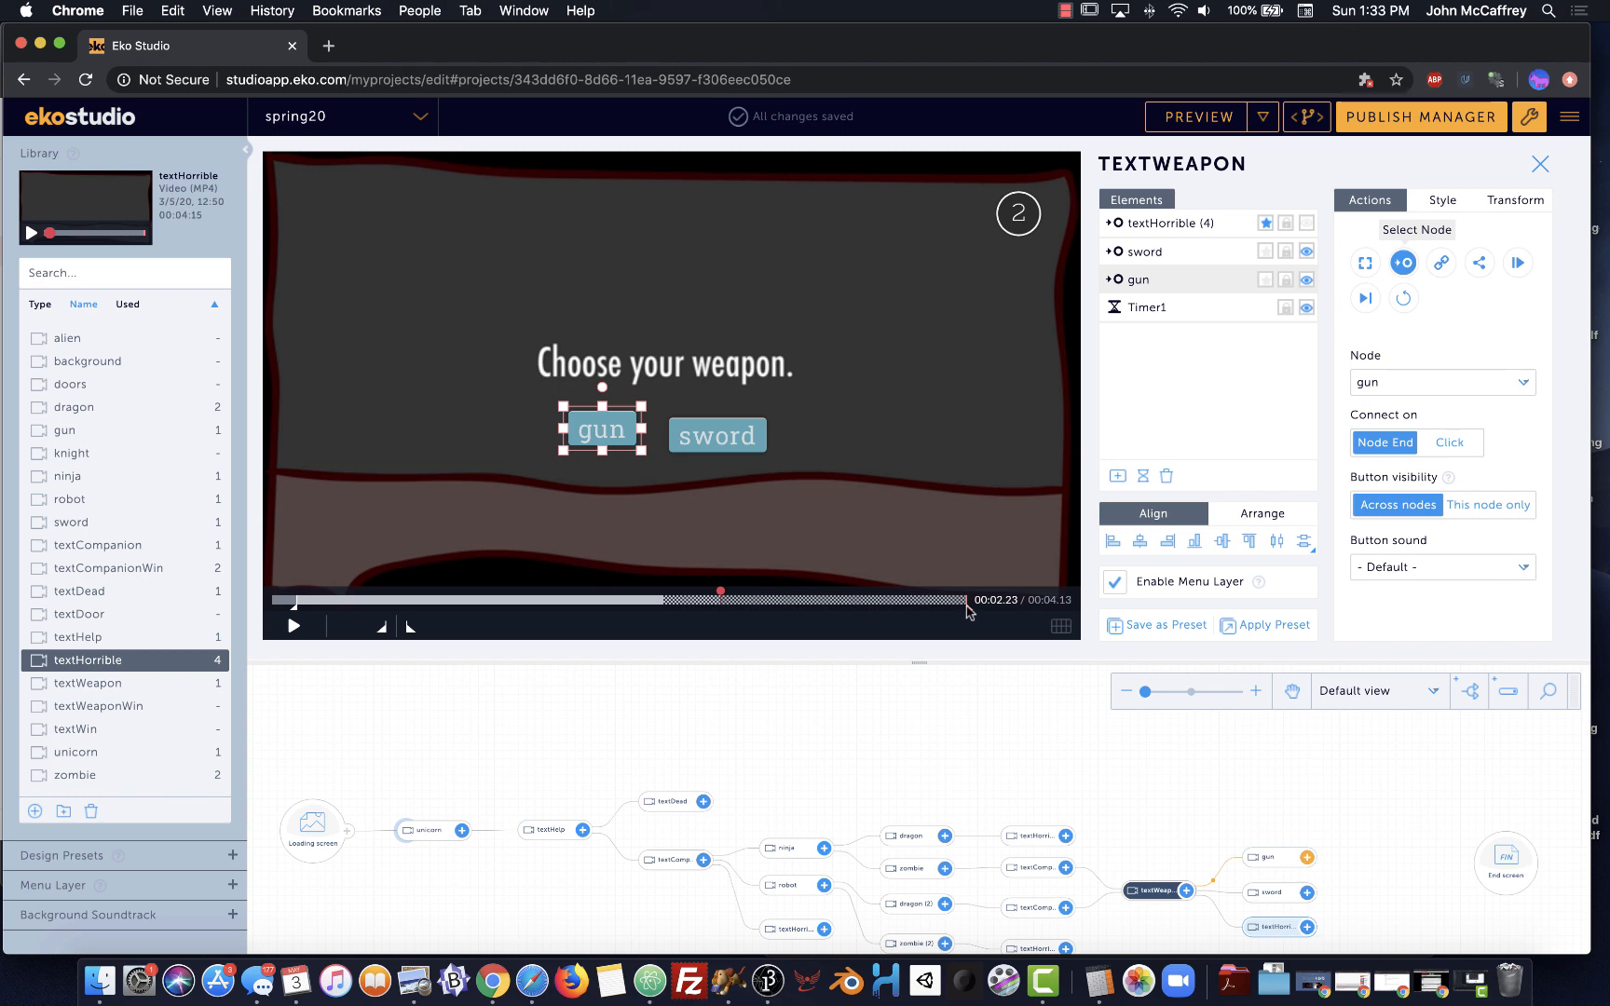
Open the textHelp scene and scrub its video from the start to 00:02.15
left_click(548, 832)
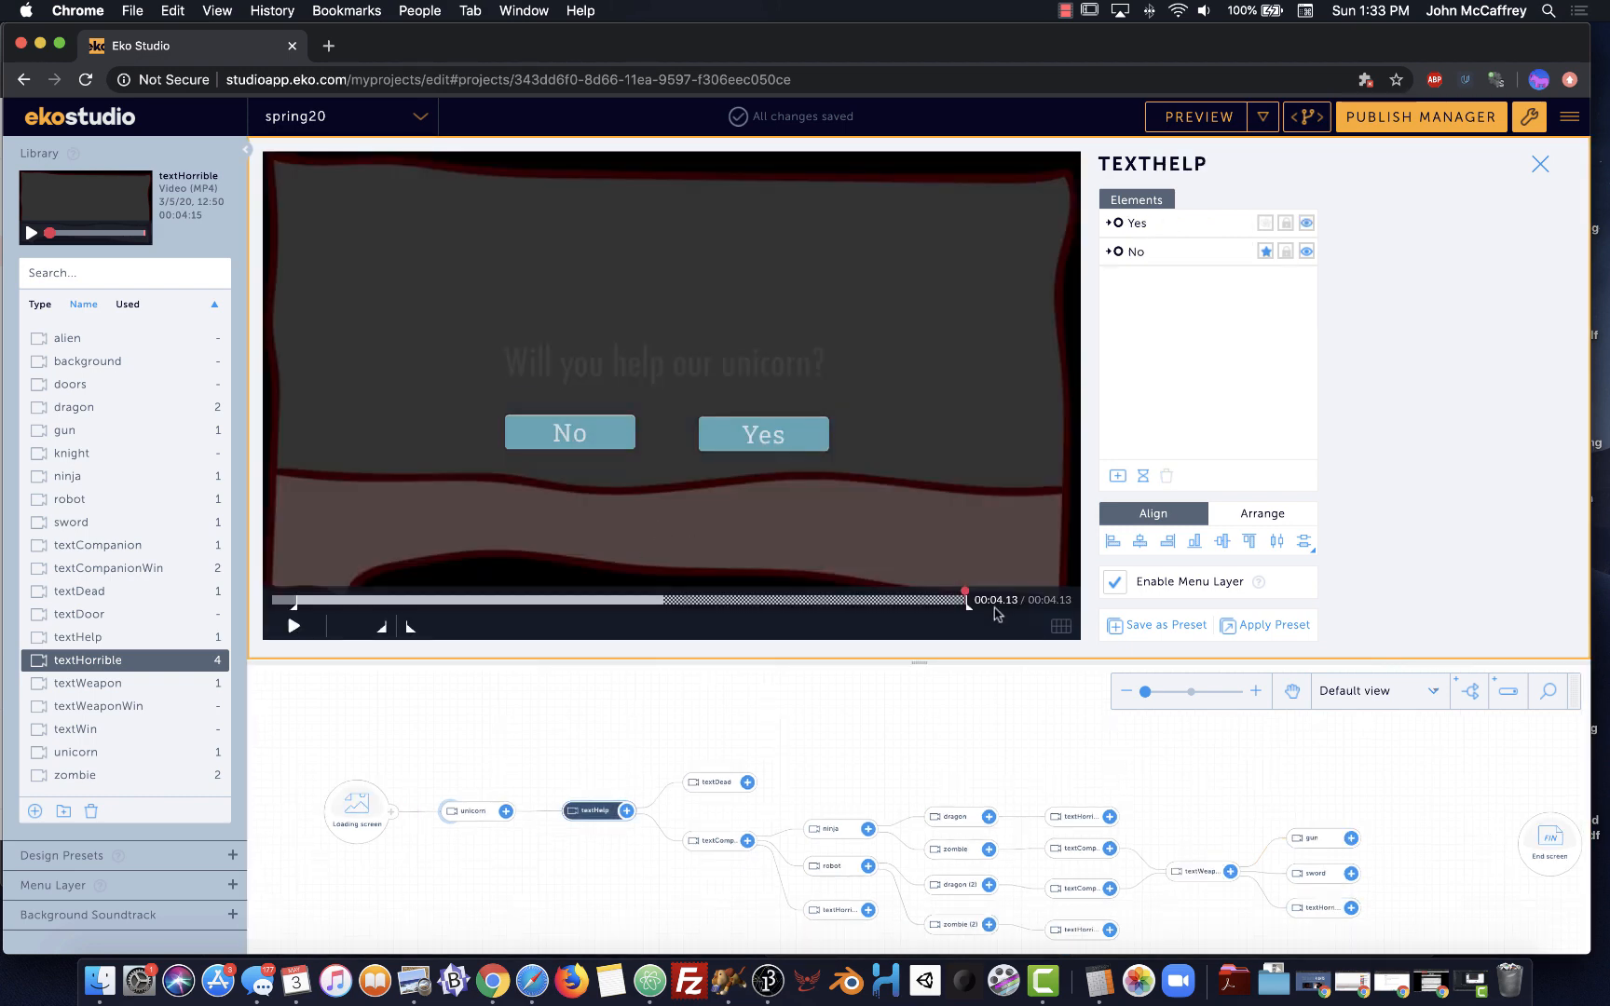
left_click_drag(966, 612, 662, 607)
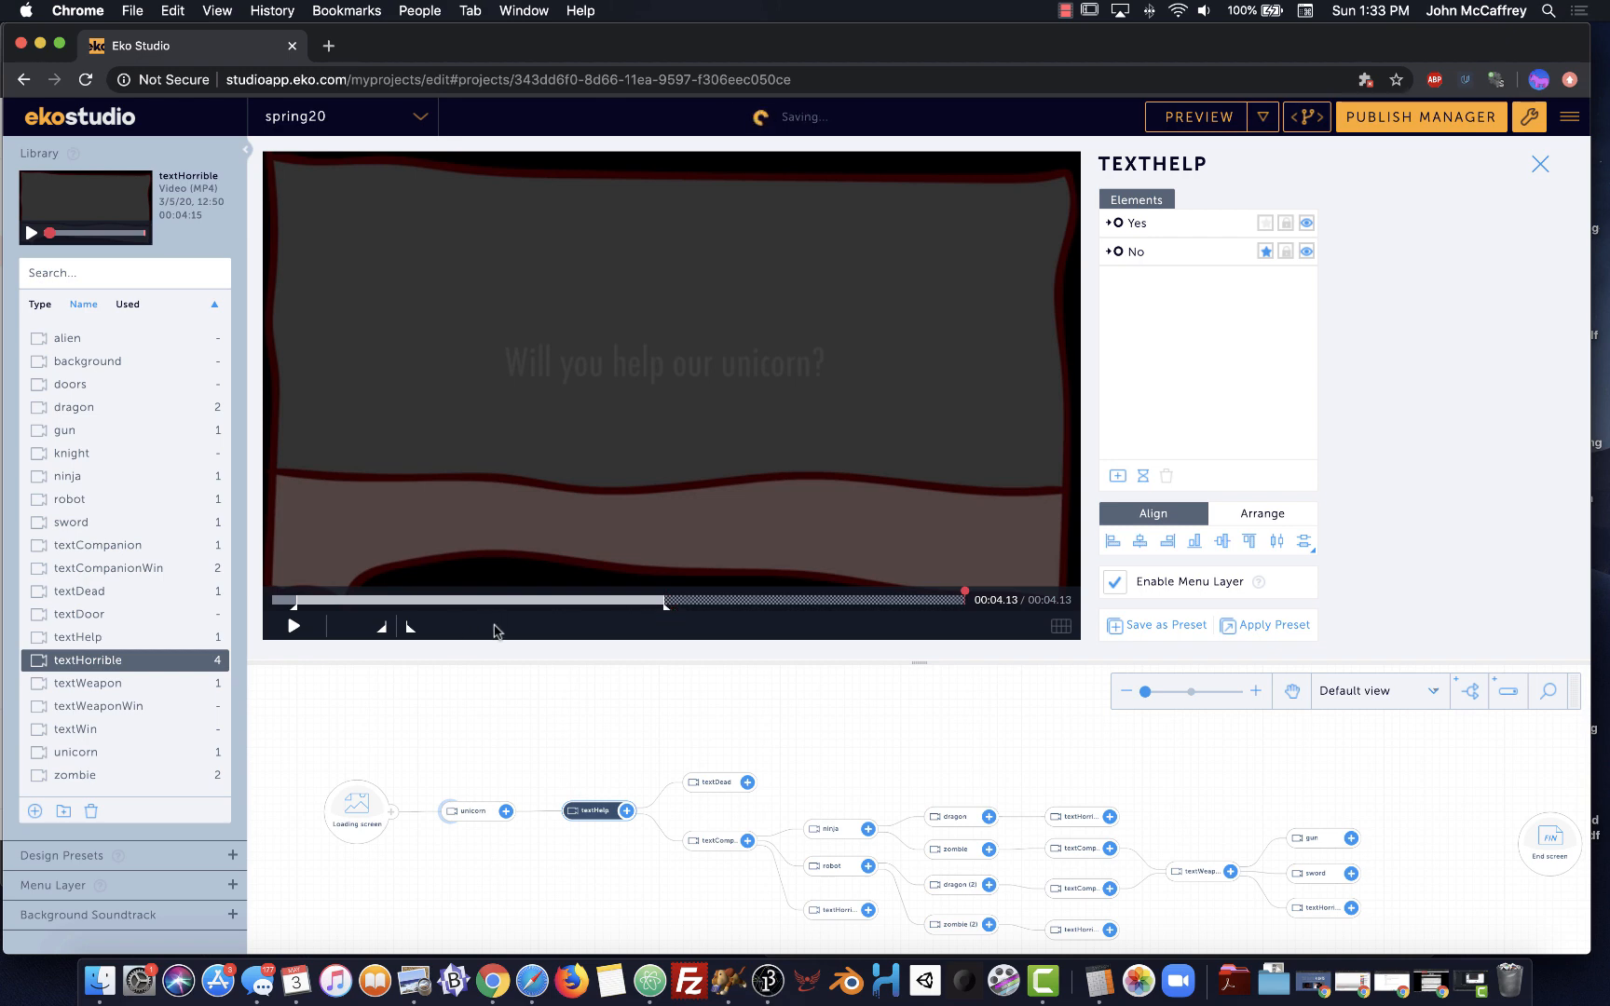
left_click(341, 603)
left_click_drag(341, 603, 1032, 617)
Open the textCompanion node's scene and scrub its video to the end
left_click(707, 843)
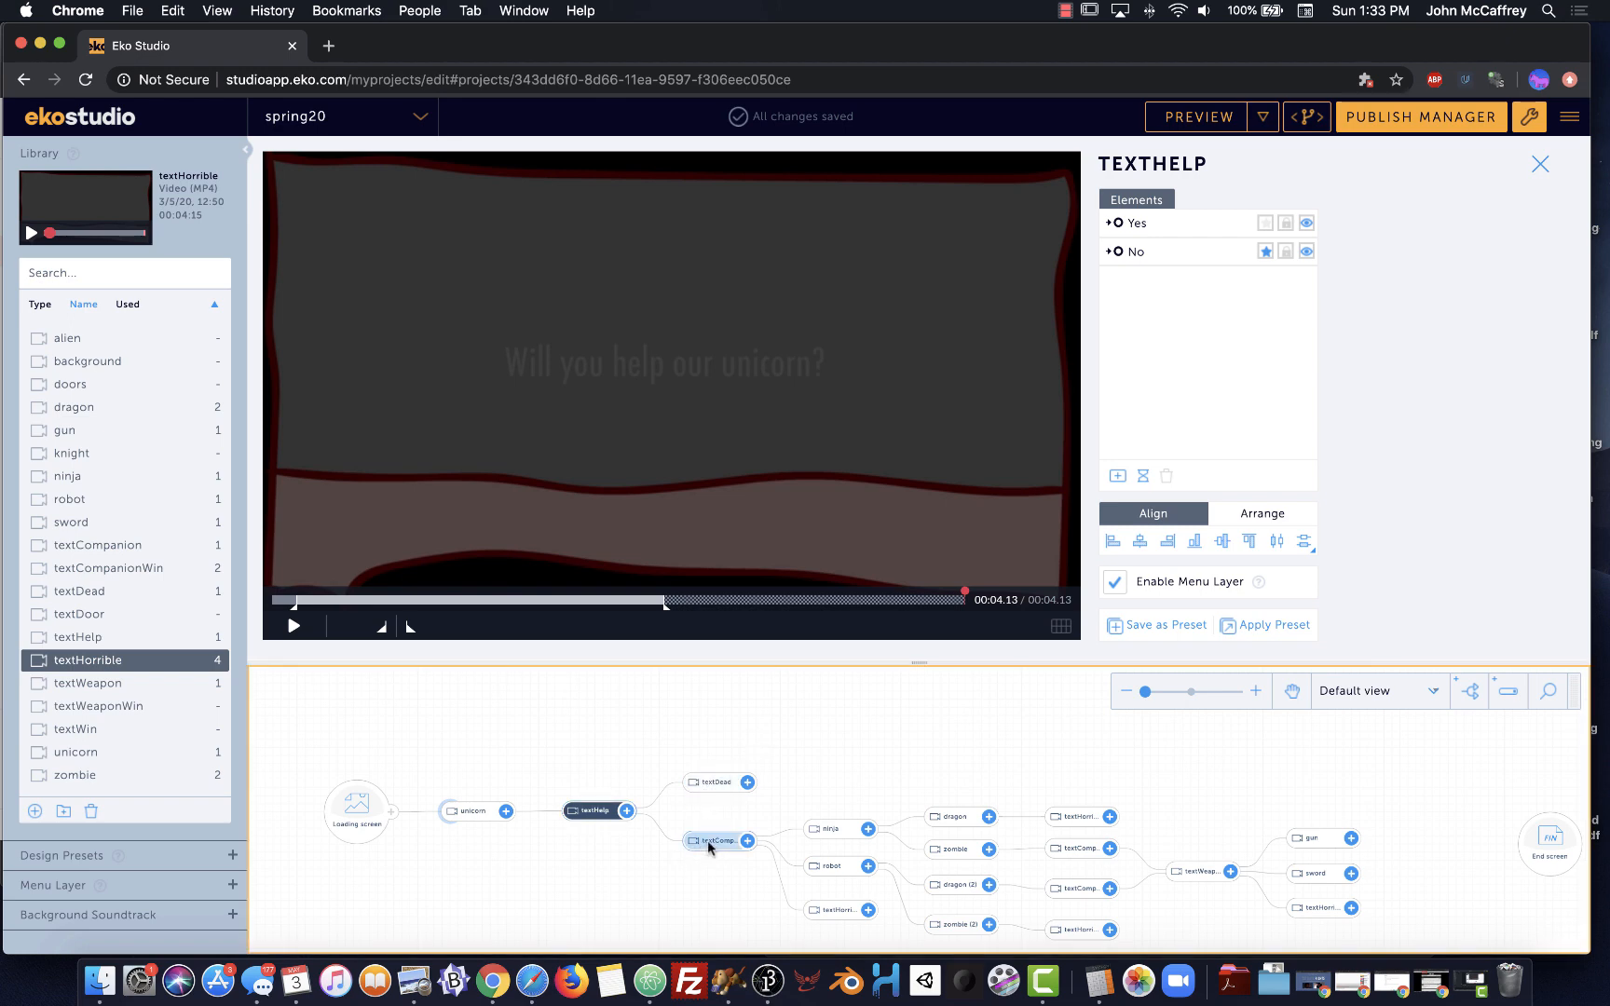
double_click(707, 840)
left_click(685, 844)
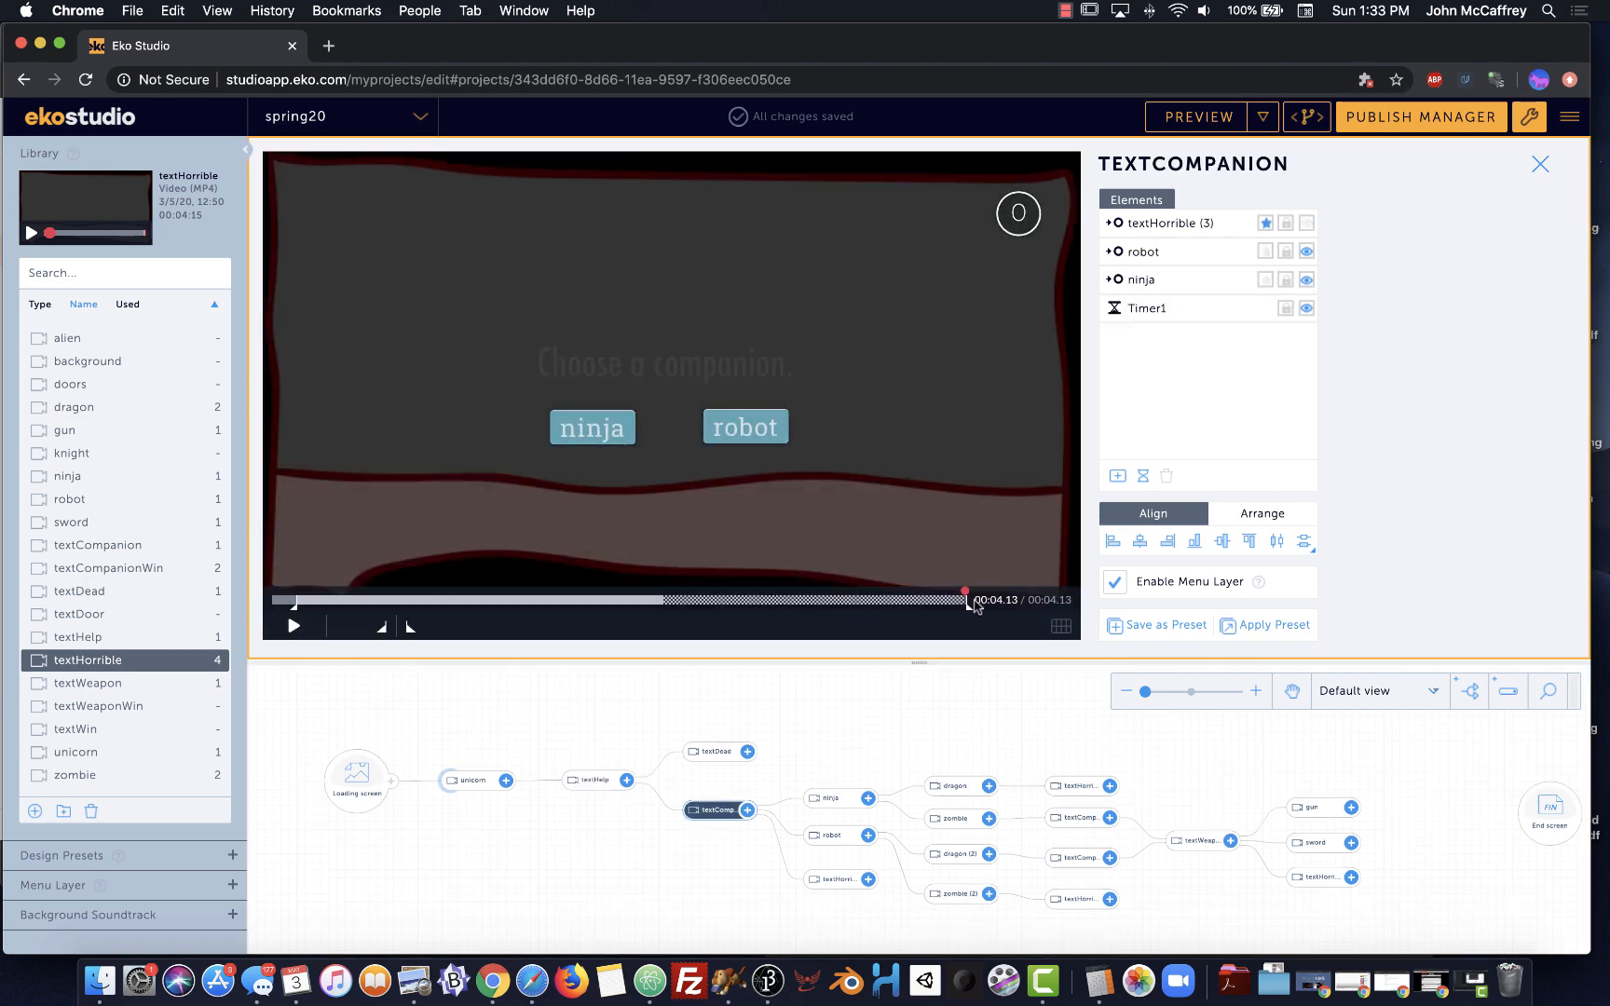
left_click_drag(969, 606, 665, 609)
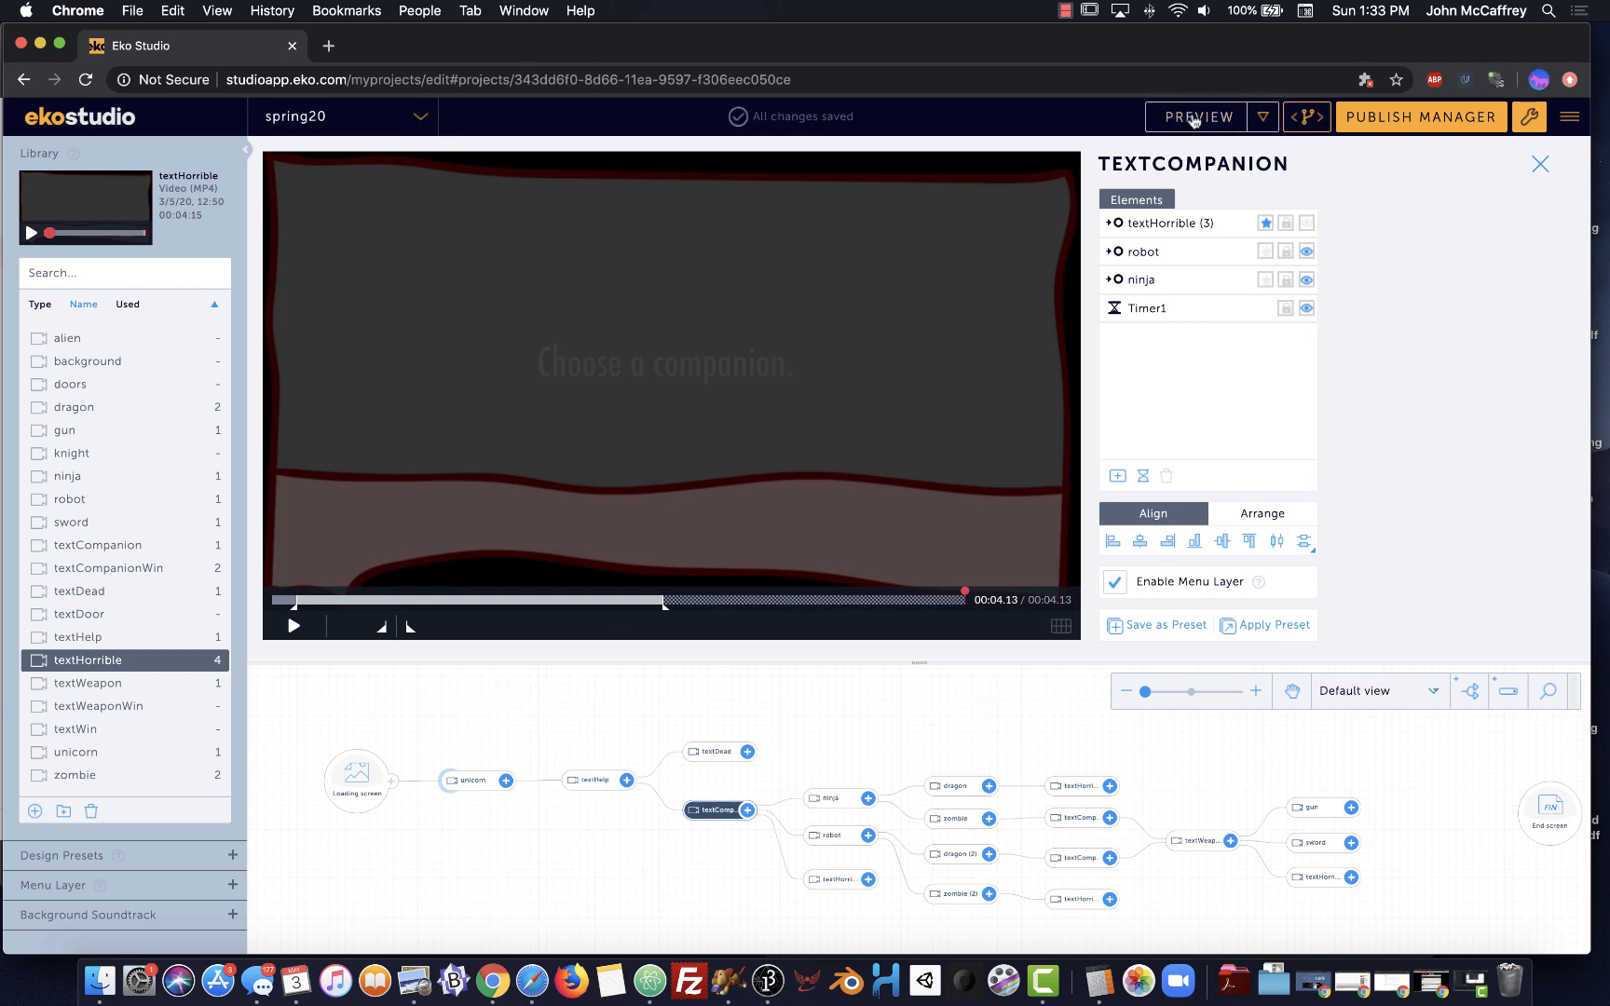
left_click(1192, 119)
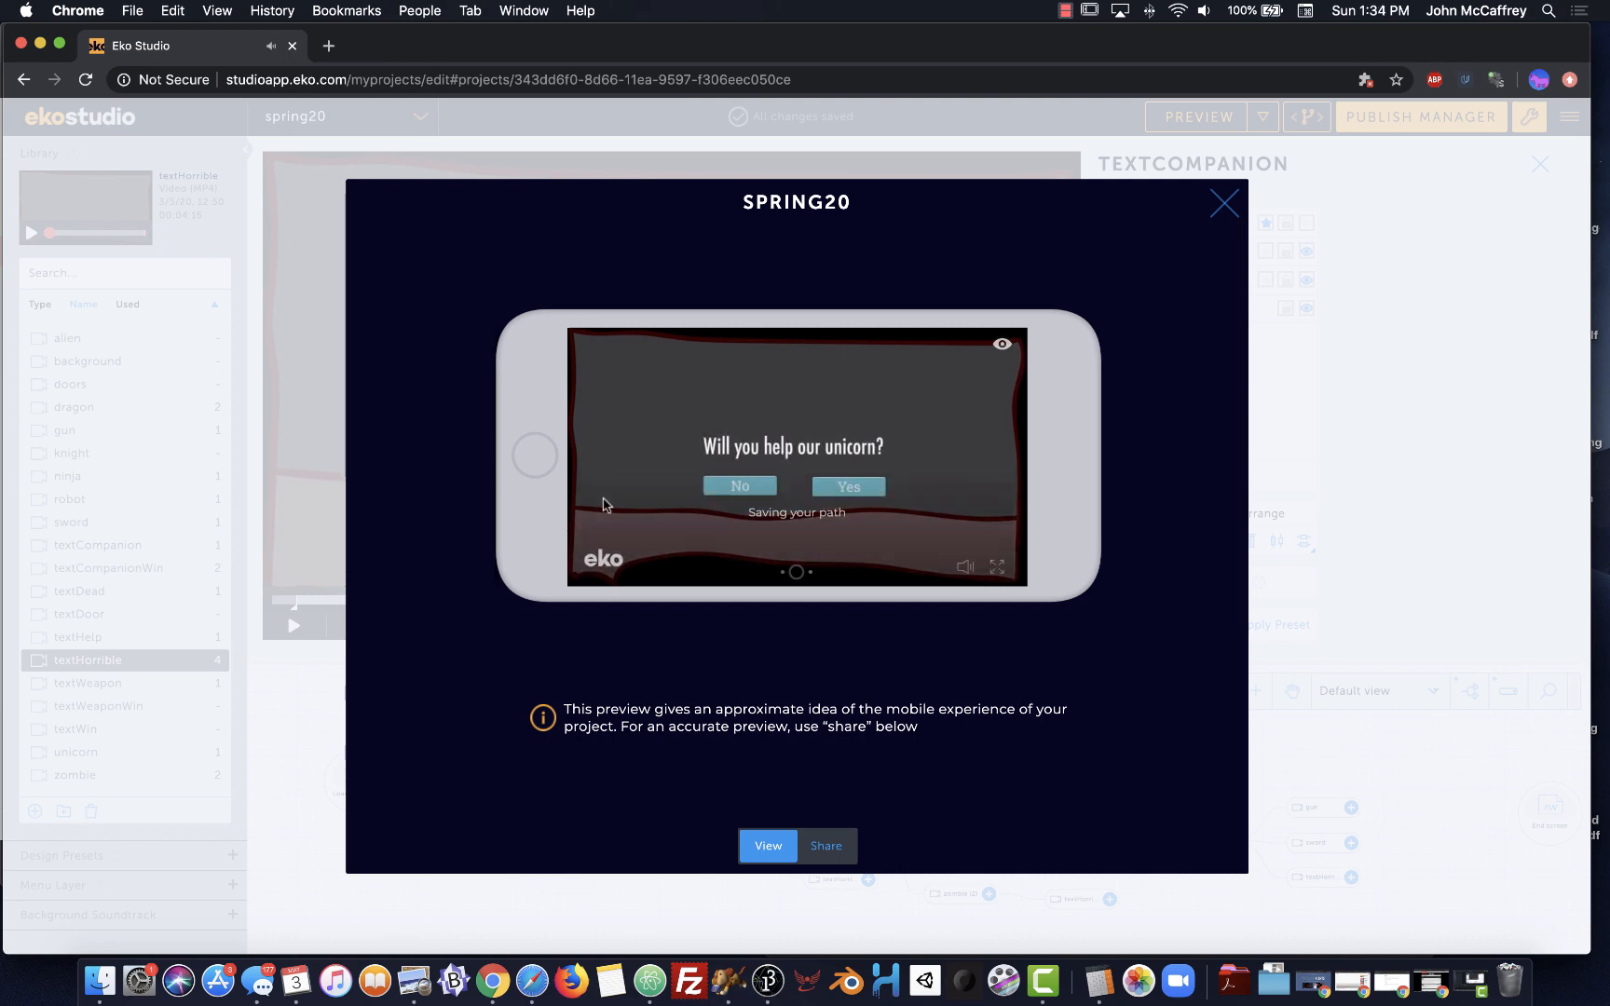
left_click(713, 491)
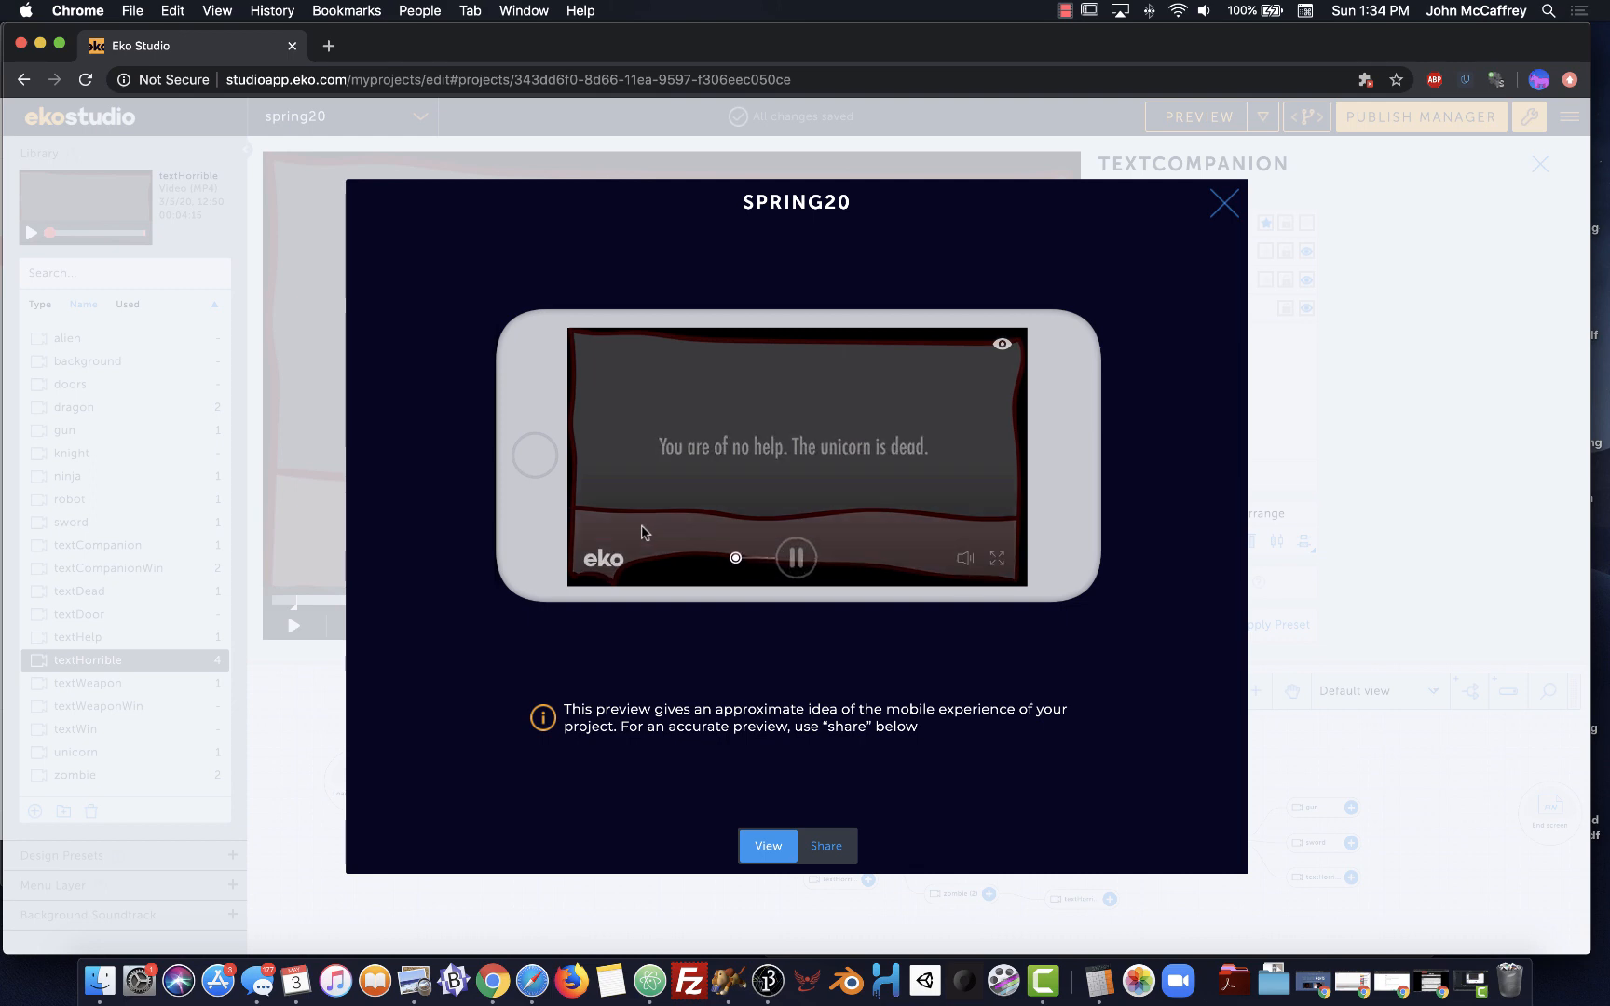
left_click(659, 396)
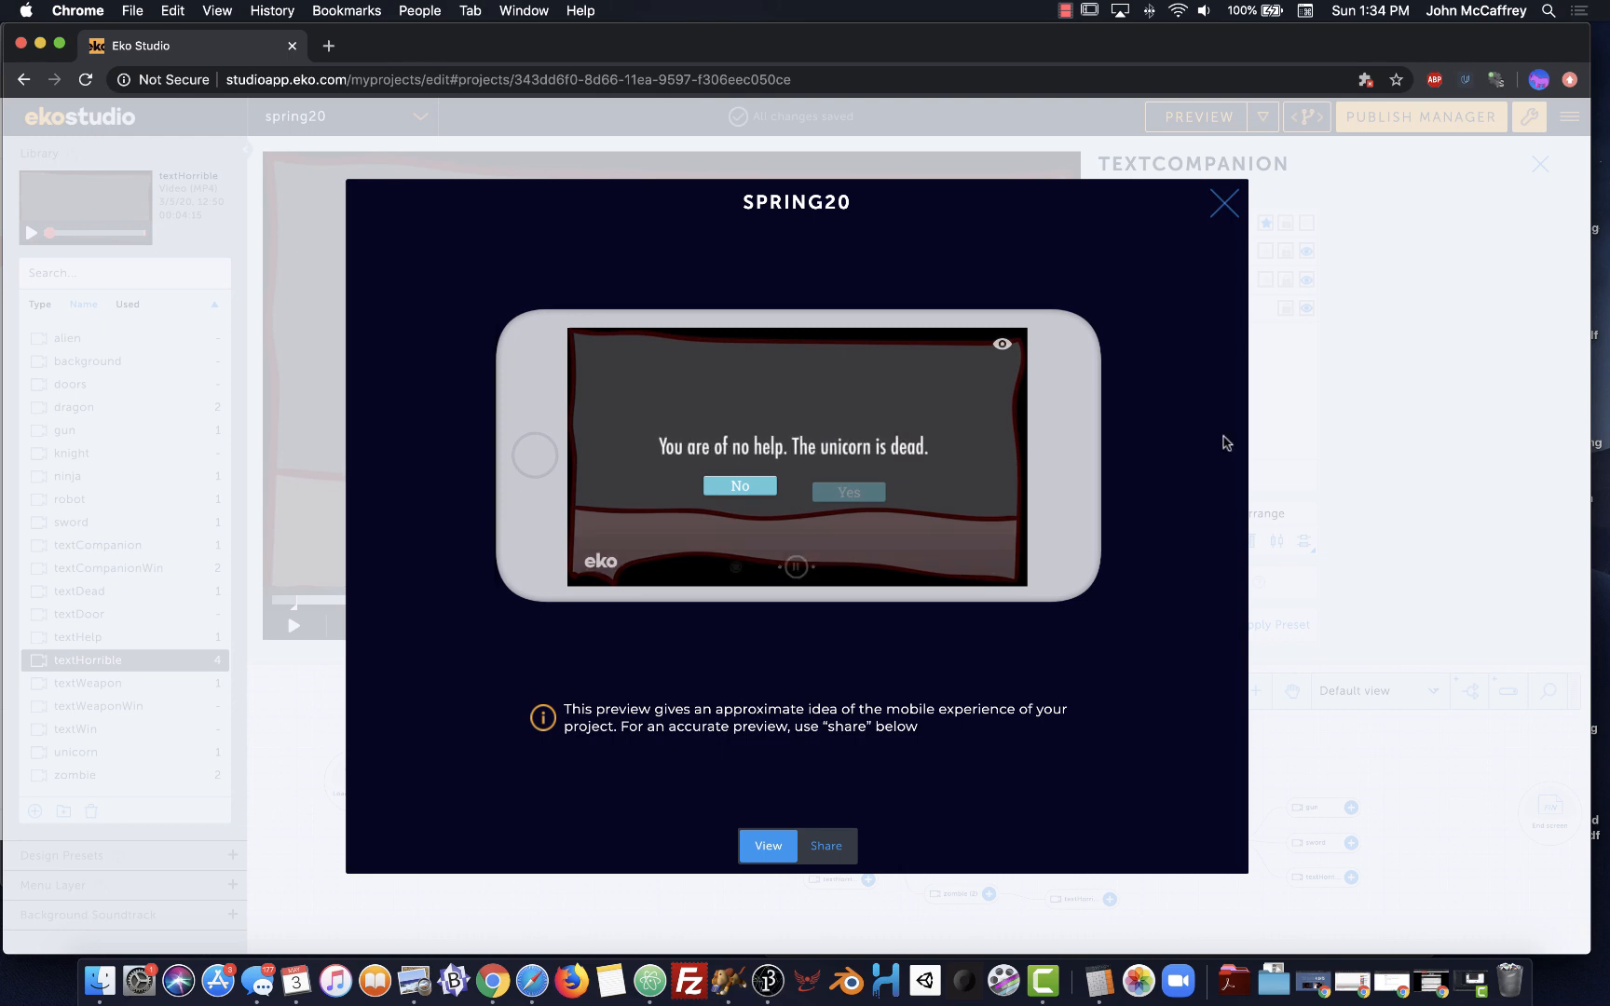
left_click(1226, 201)
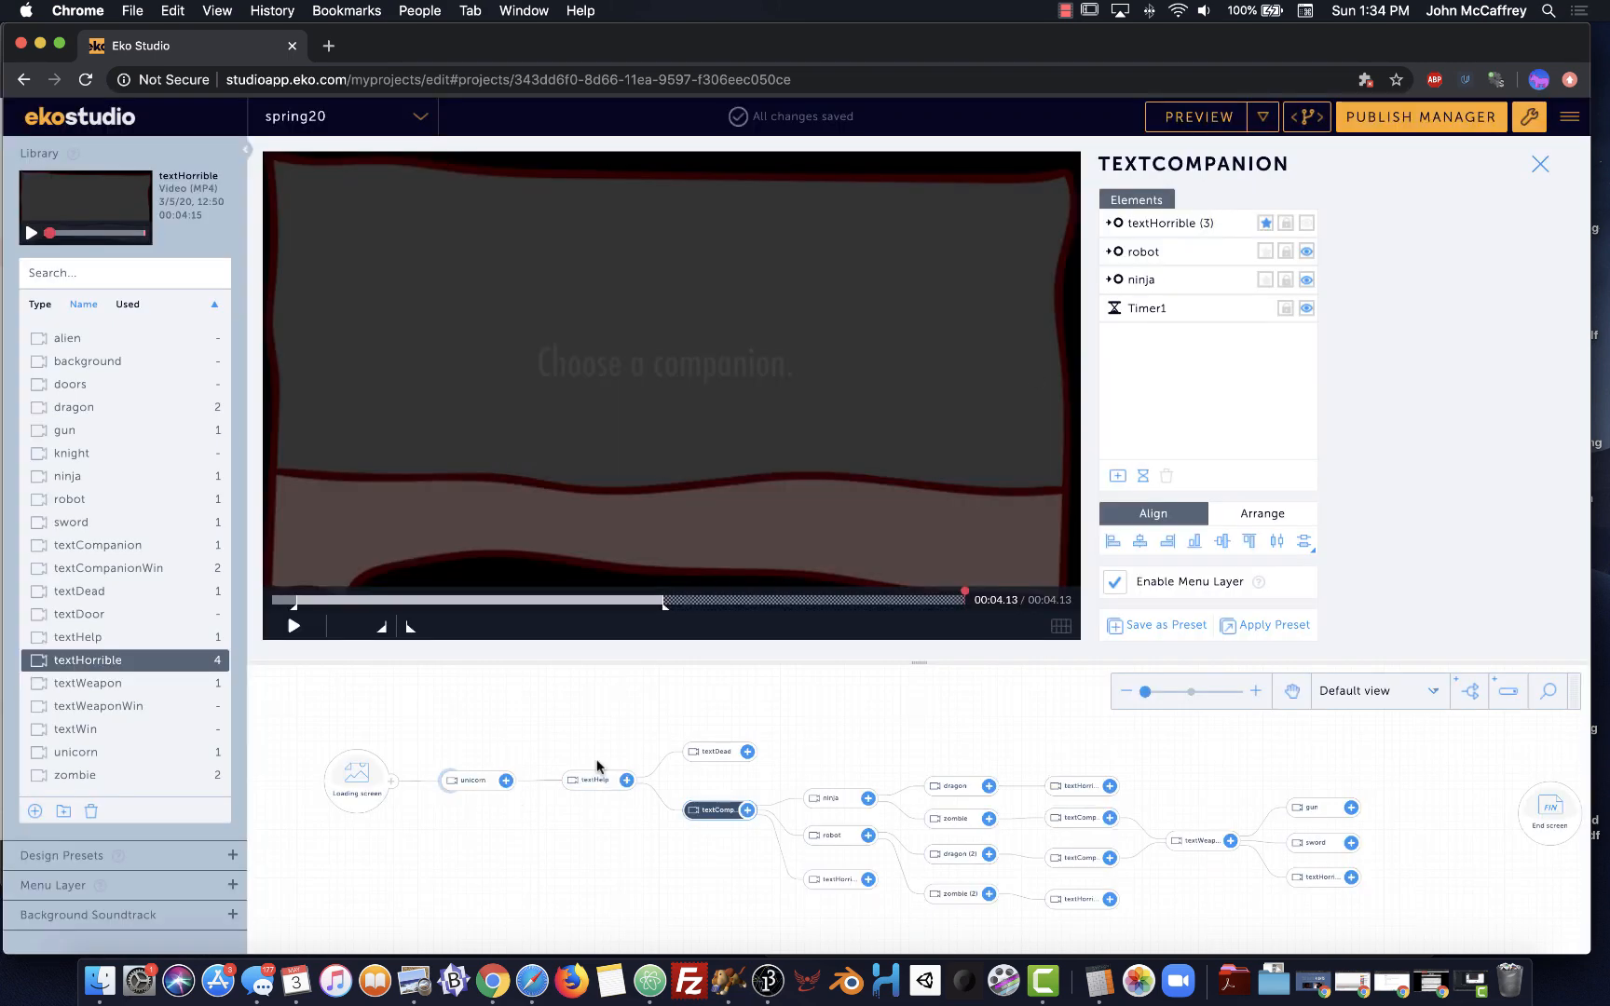
Select the textHelp node and scrub its video through to the end
left_click(578, 782)
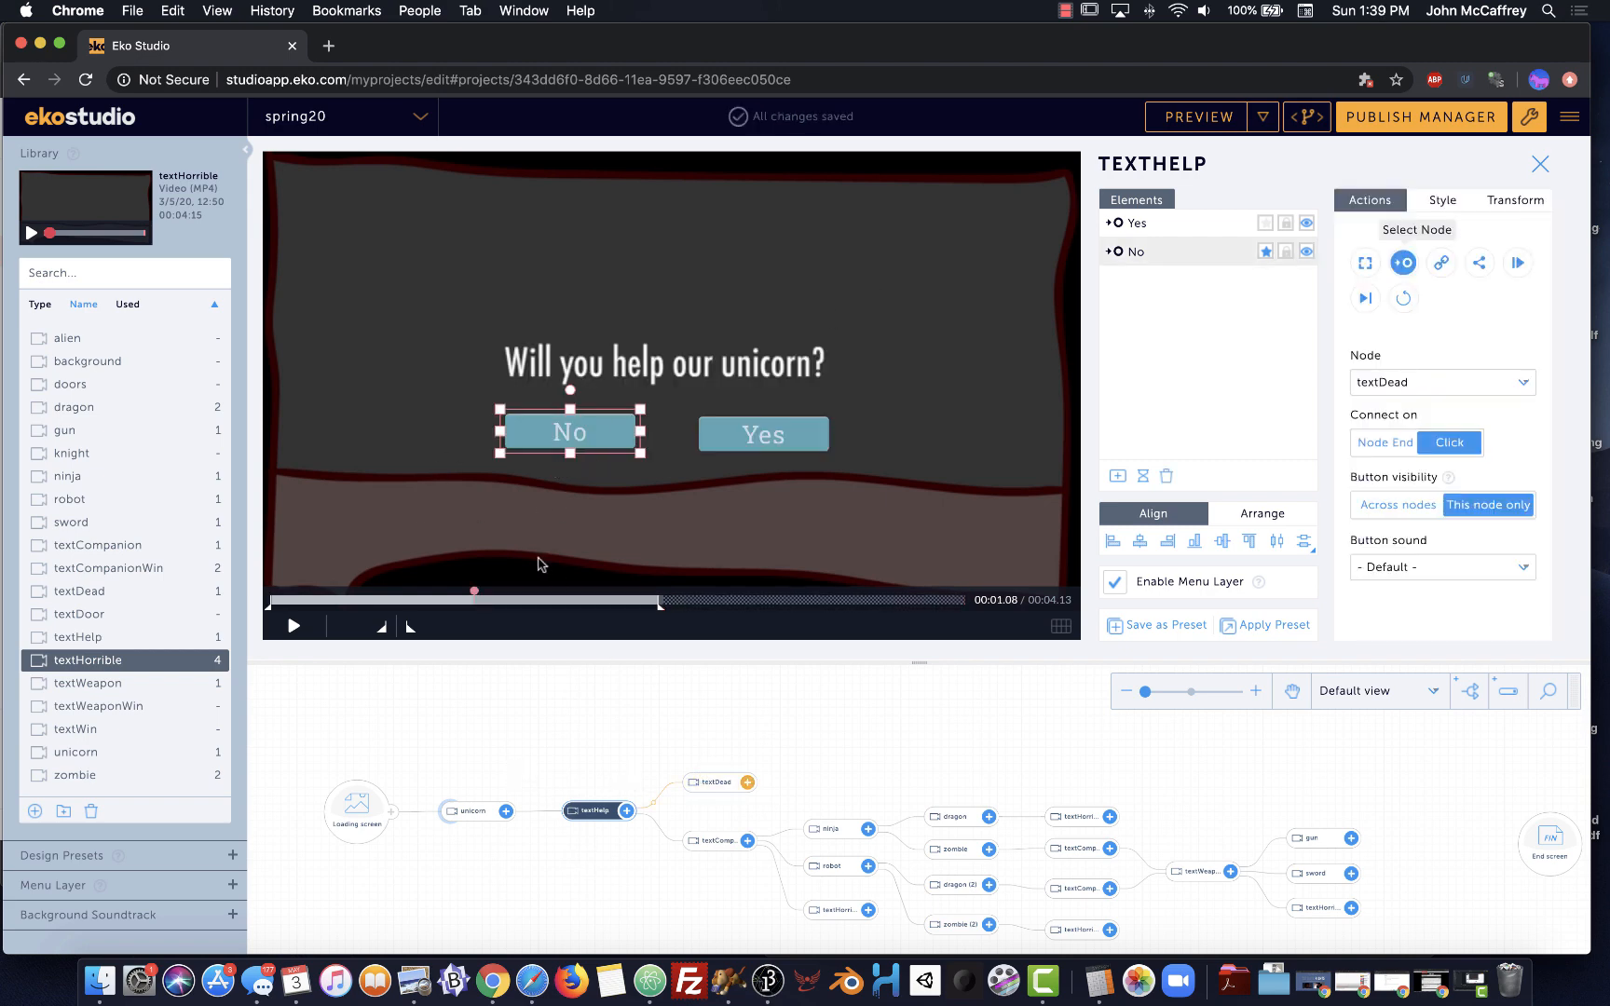
left_click_drag(470, 594, 962, 594)
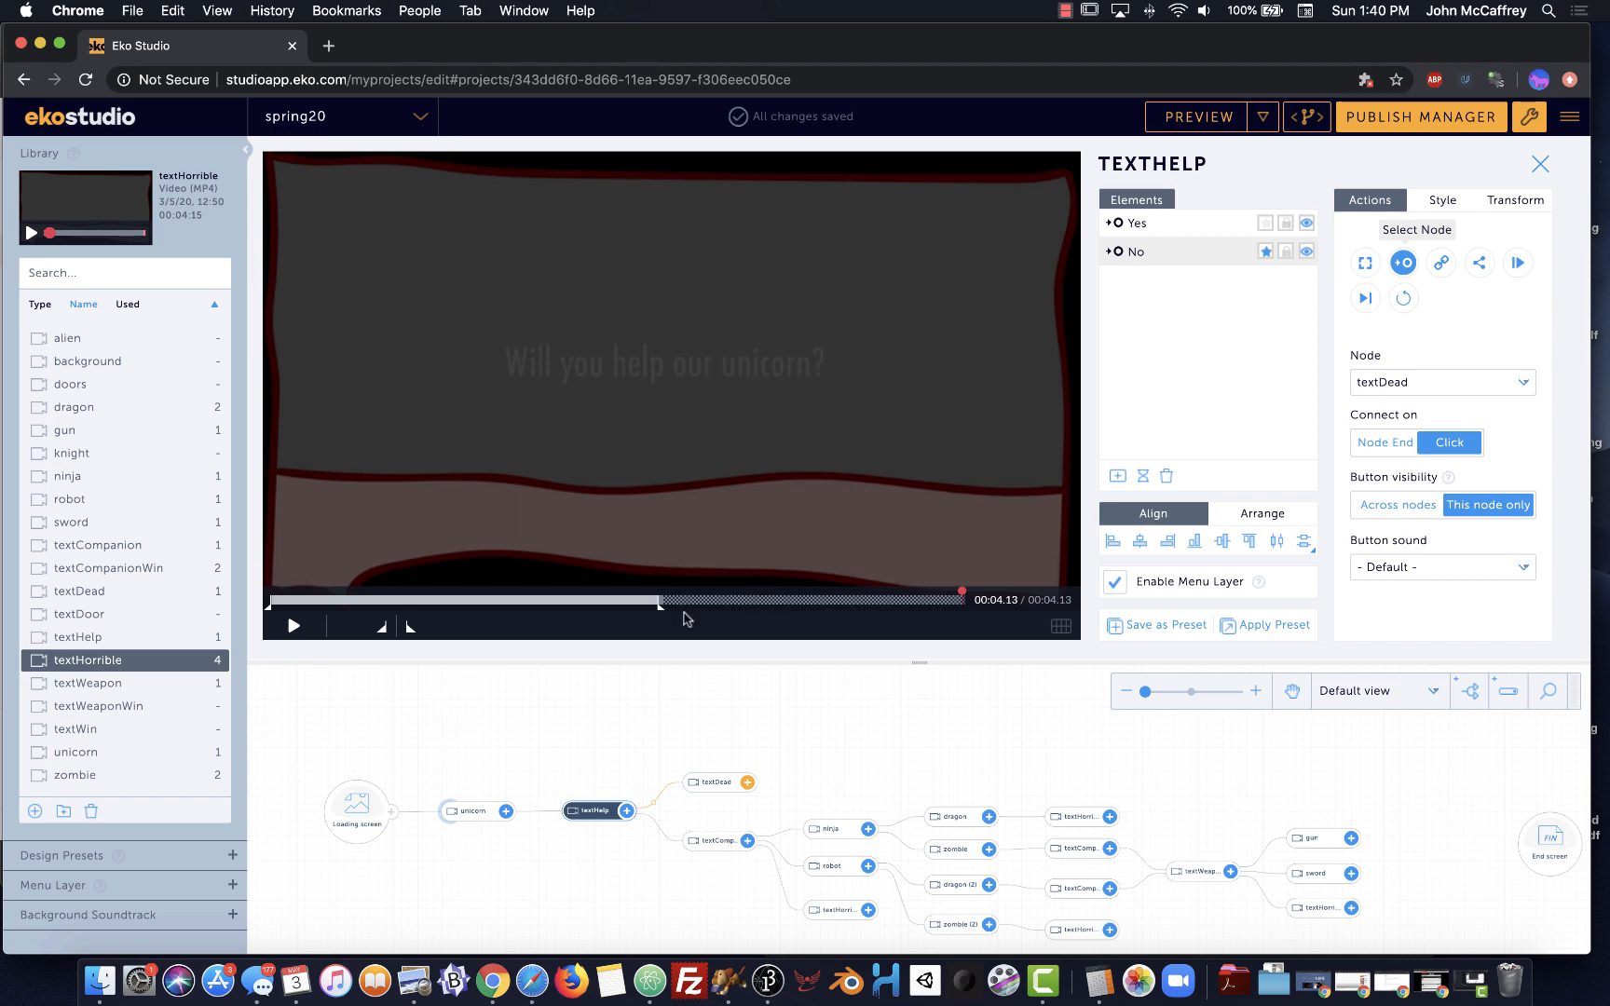
Show the textHelp node's Background Soundtrack and Menu Layer settings
left_click(228, 916)
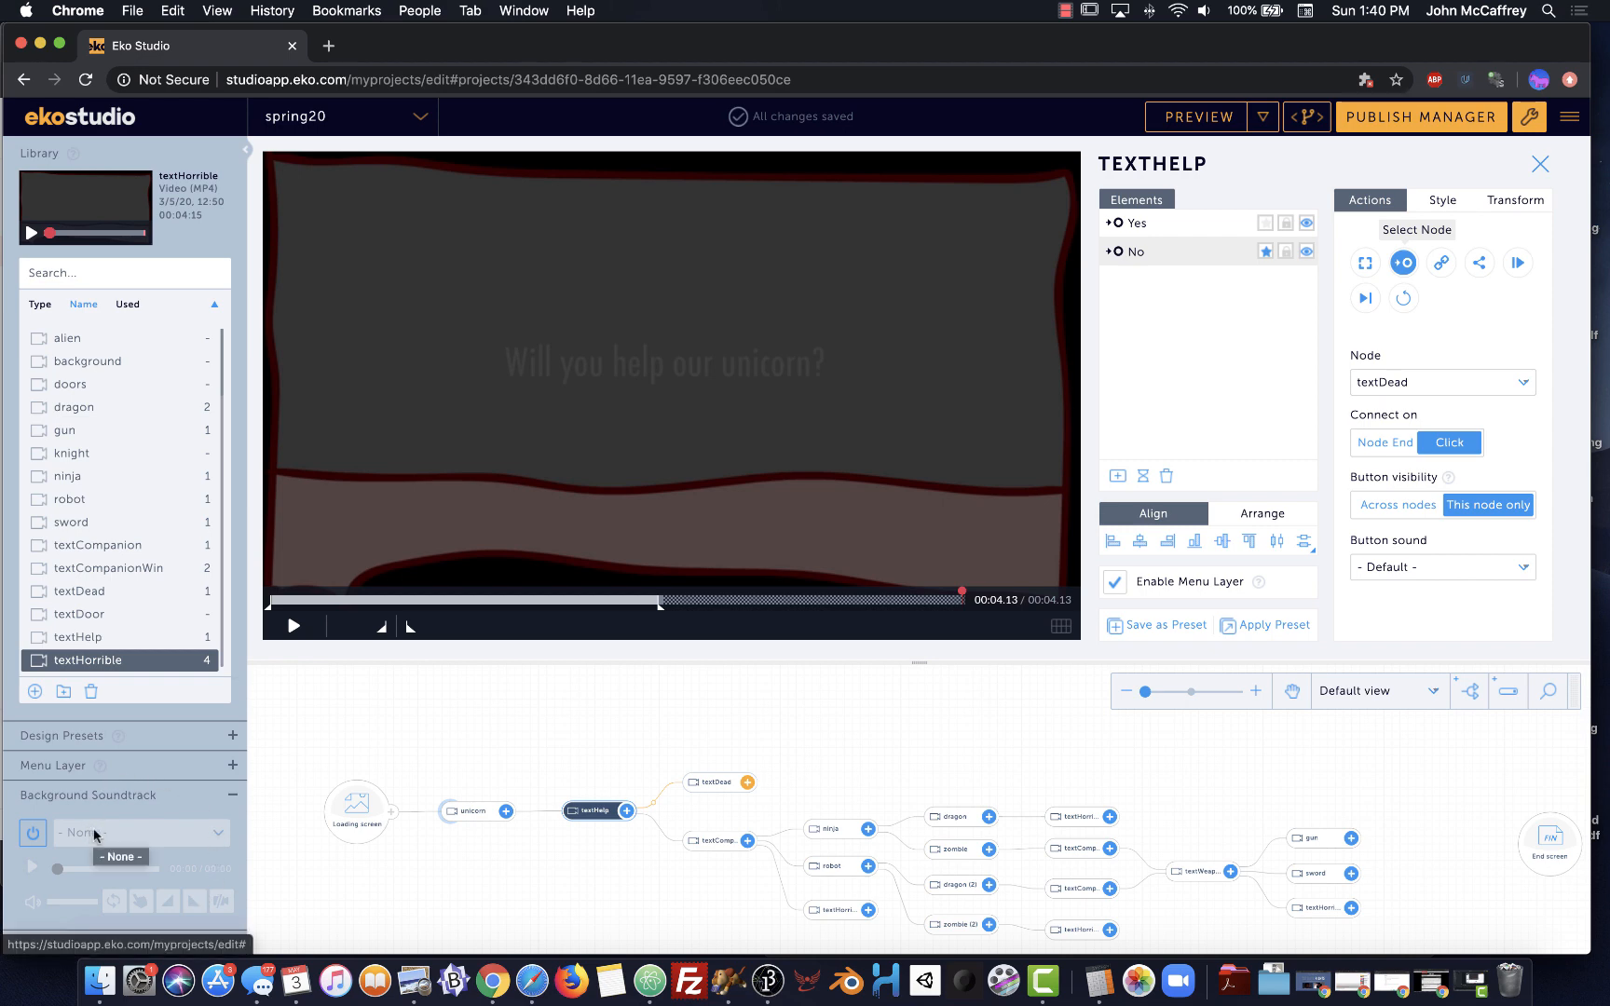
left_click(231, 797)
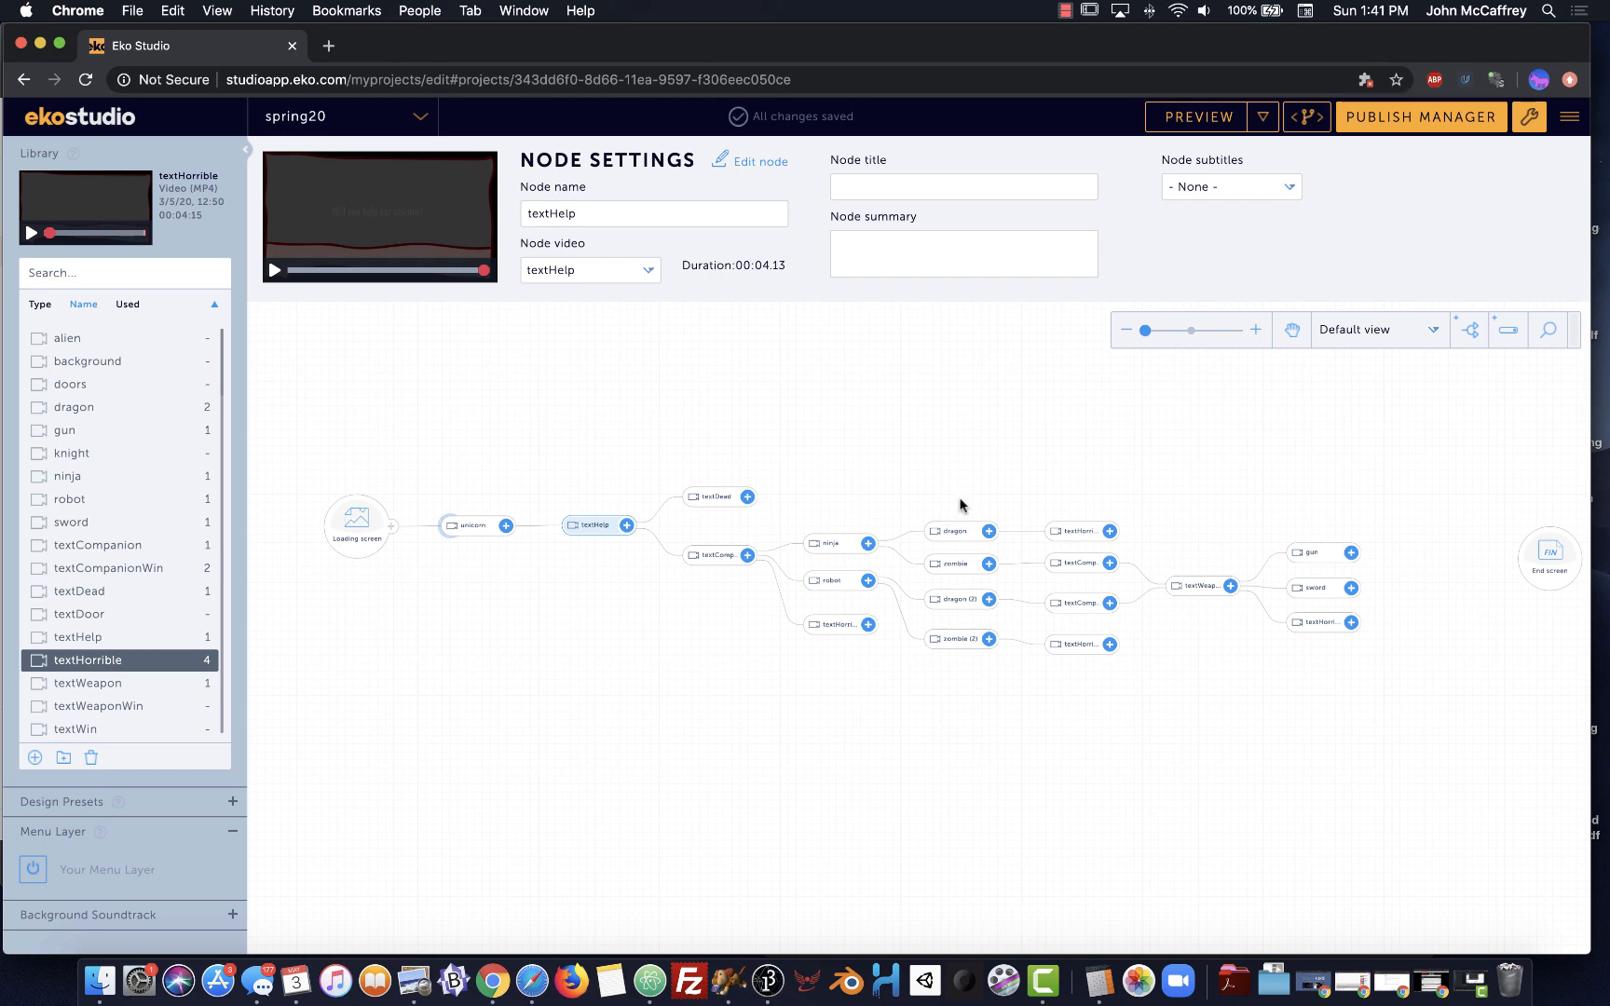
Submit the spring20 project for publishing and confirm the publish request
left_click(1433, 122)
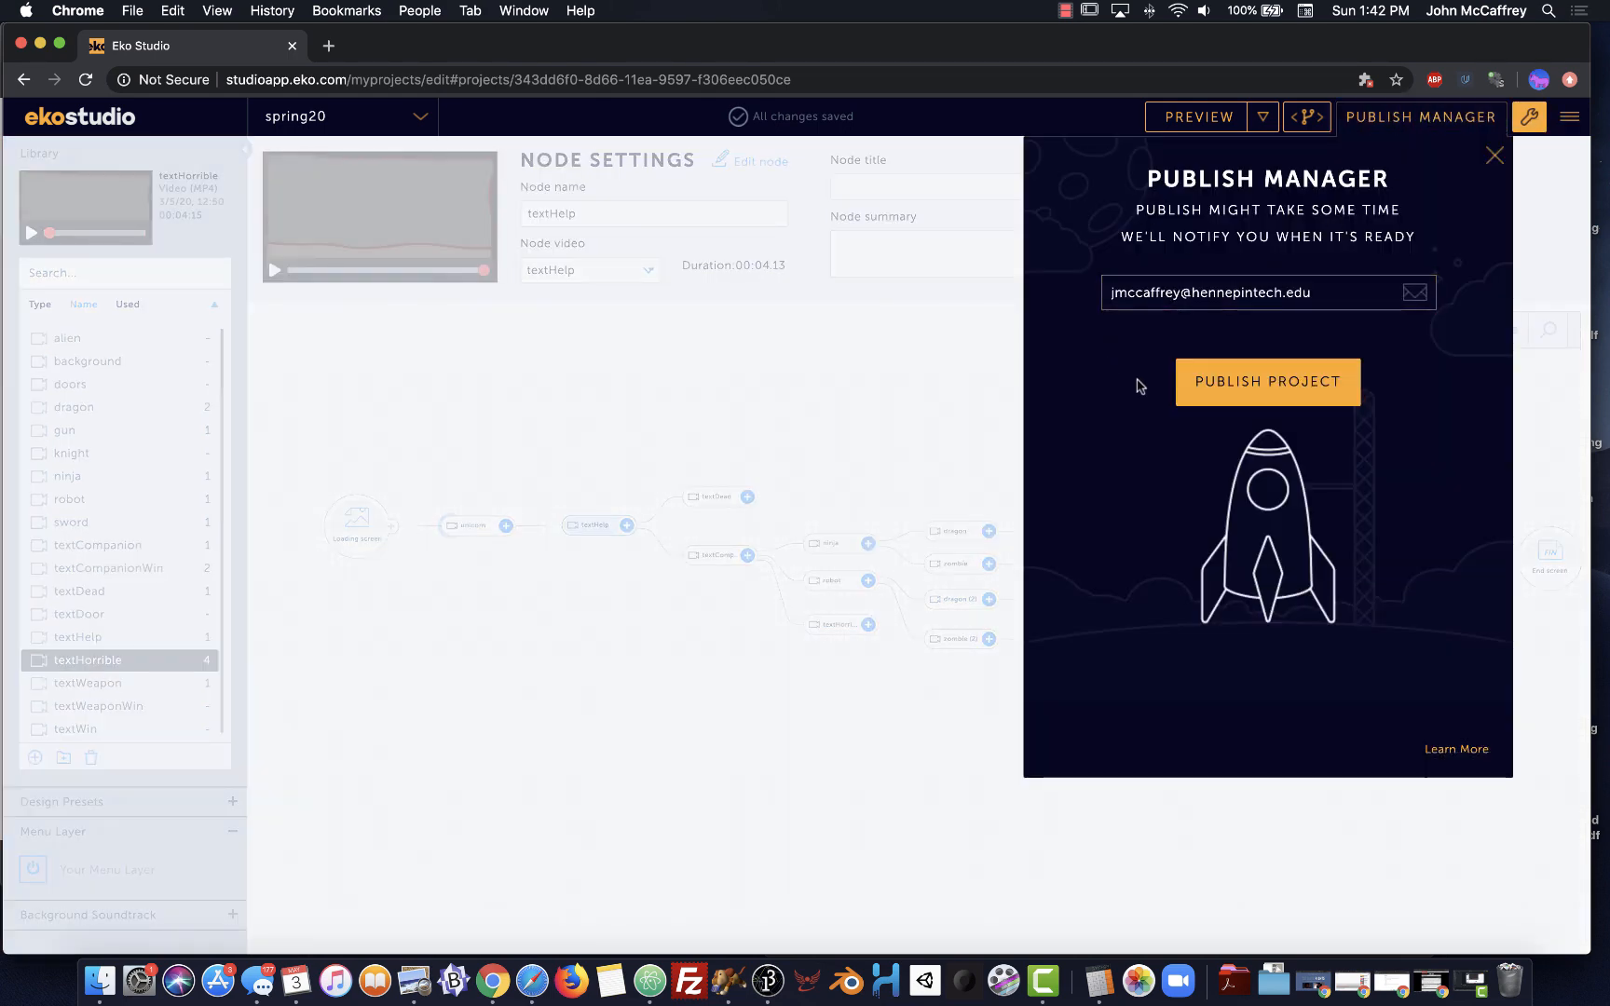
left_click(1237, 389)
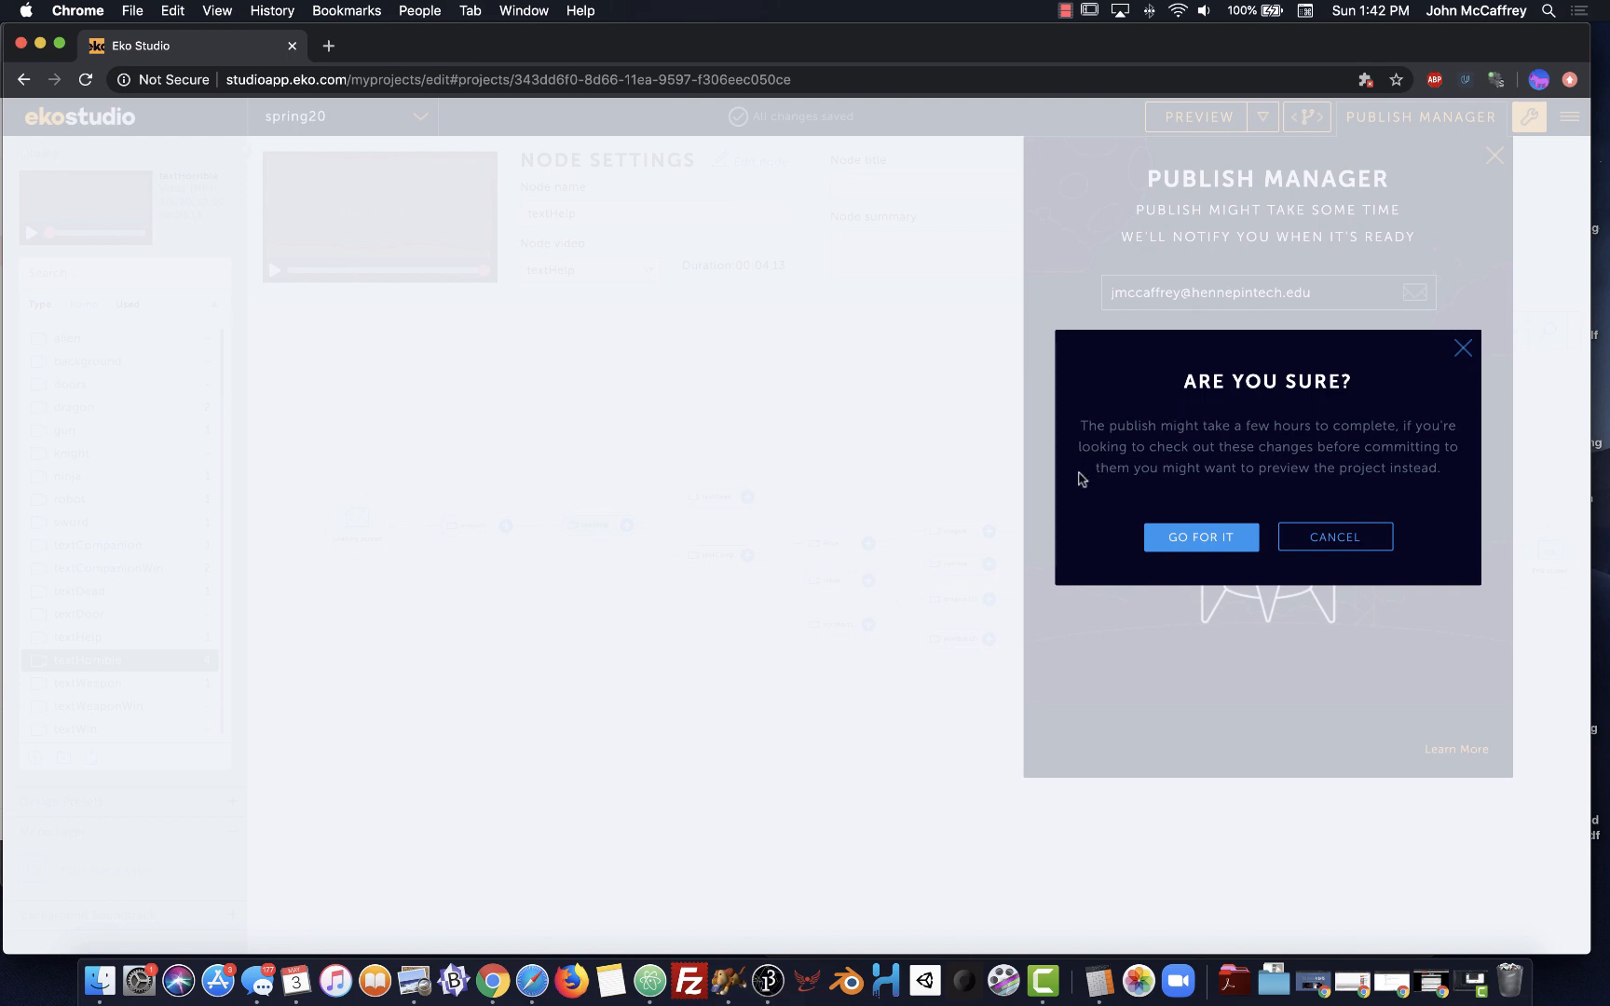
right_click(1202, 550)
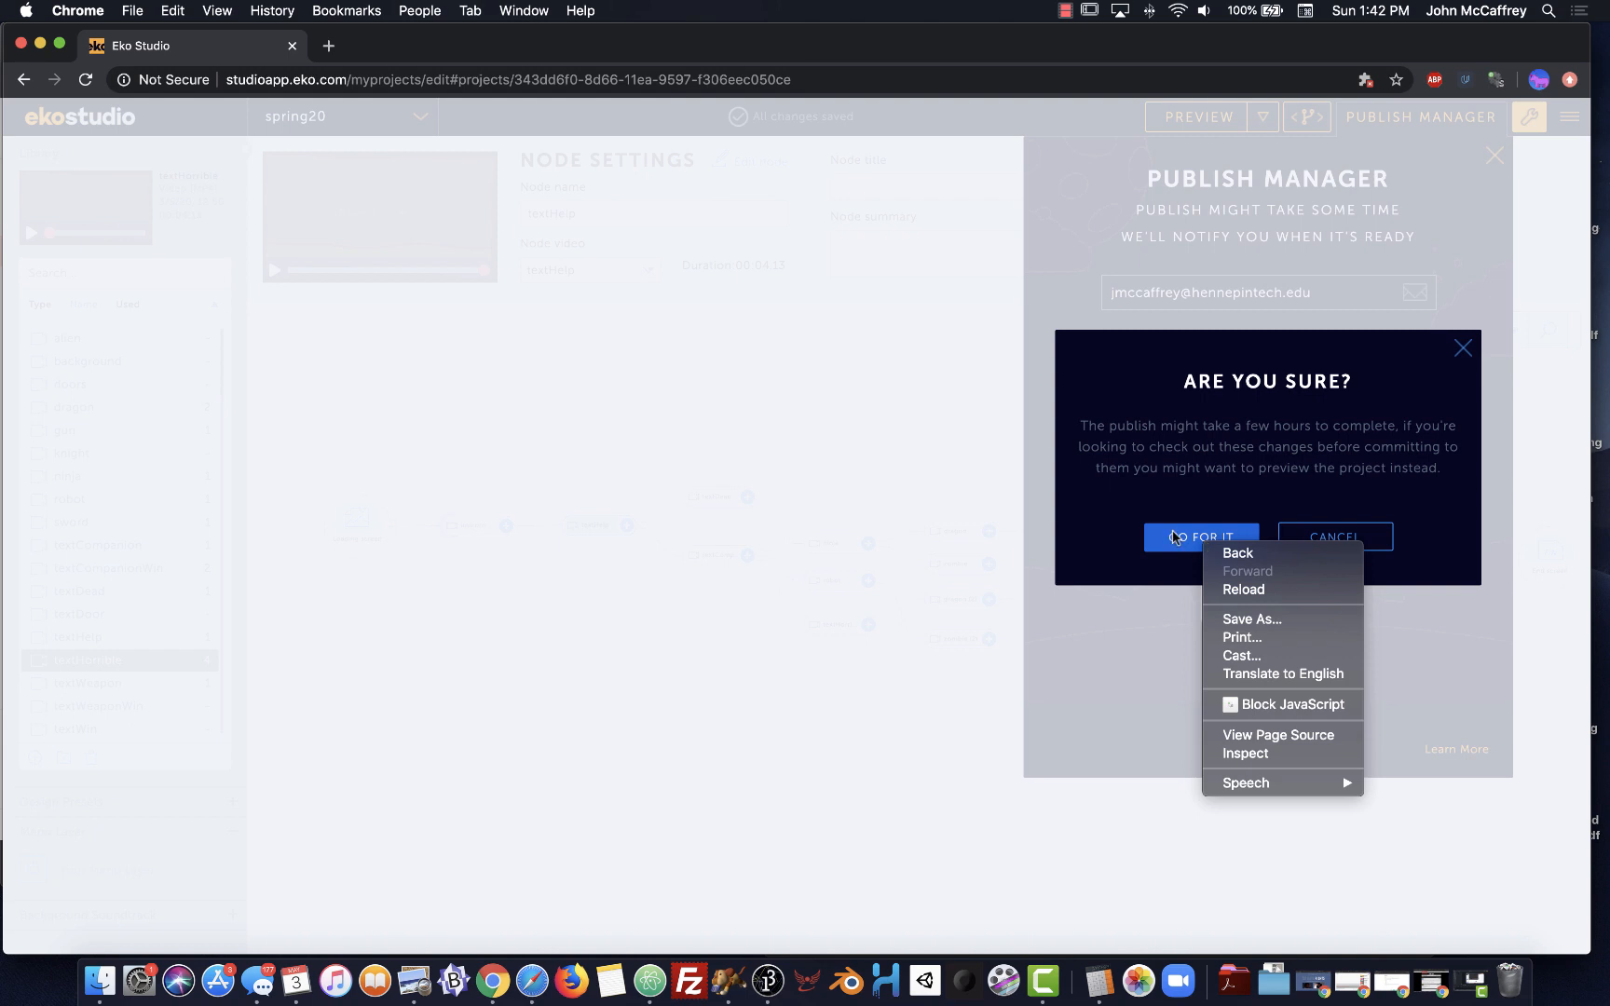
left_click(1175, 538)
left_click(1172, 539)
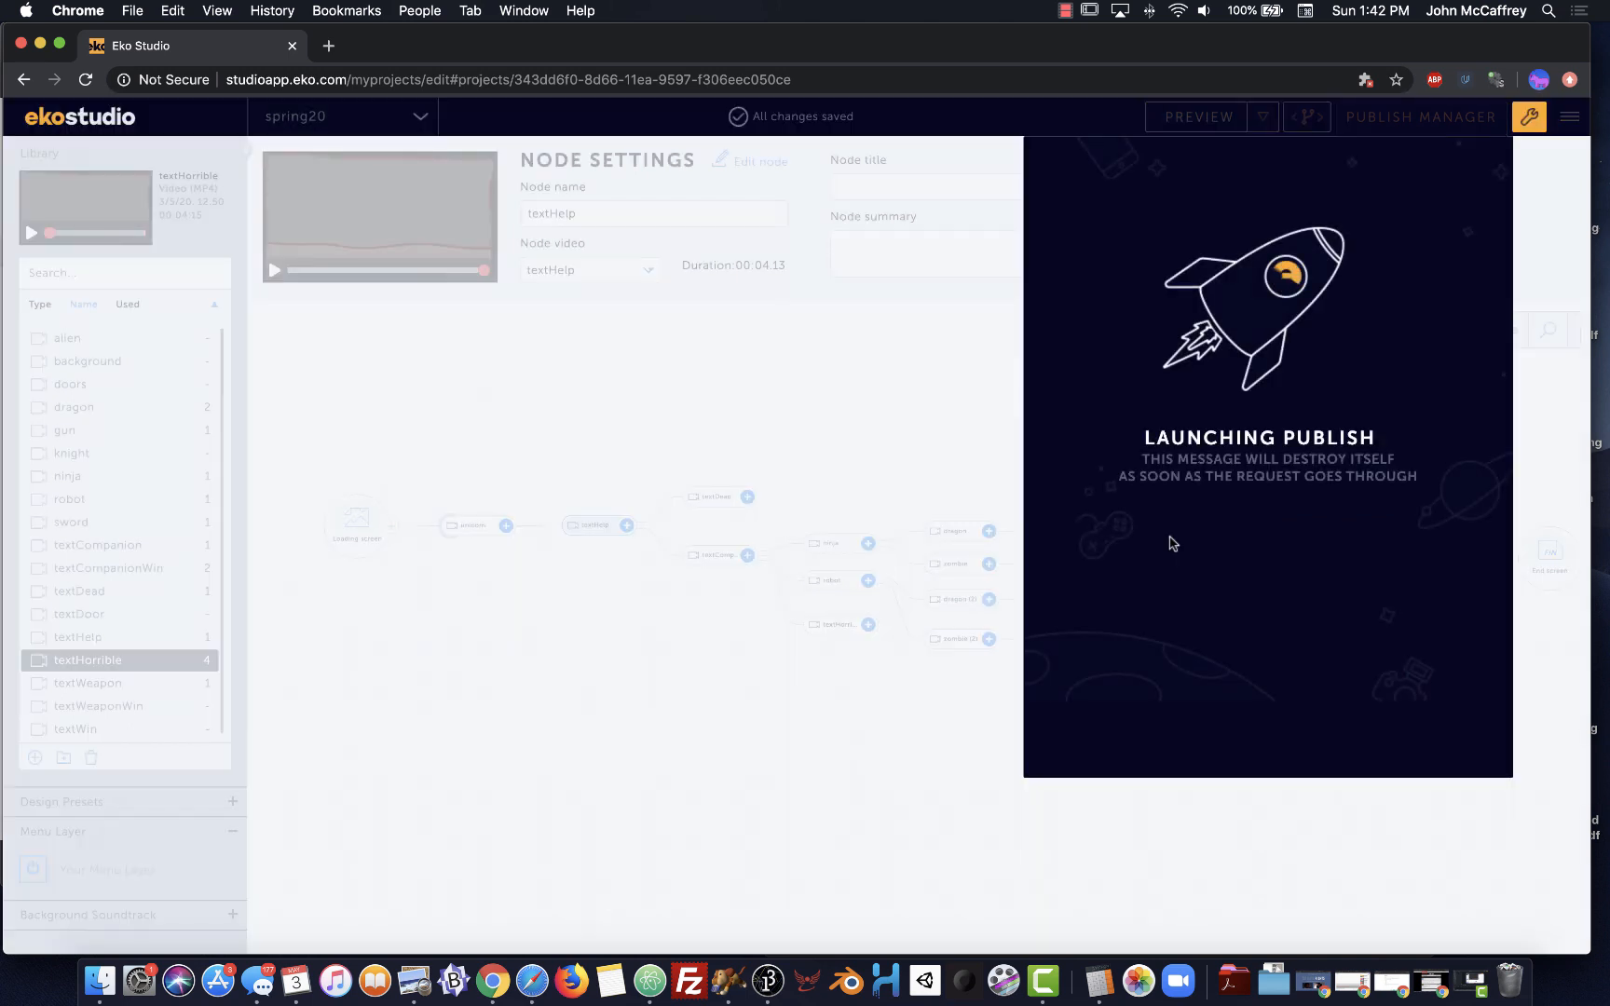